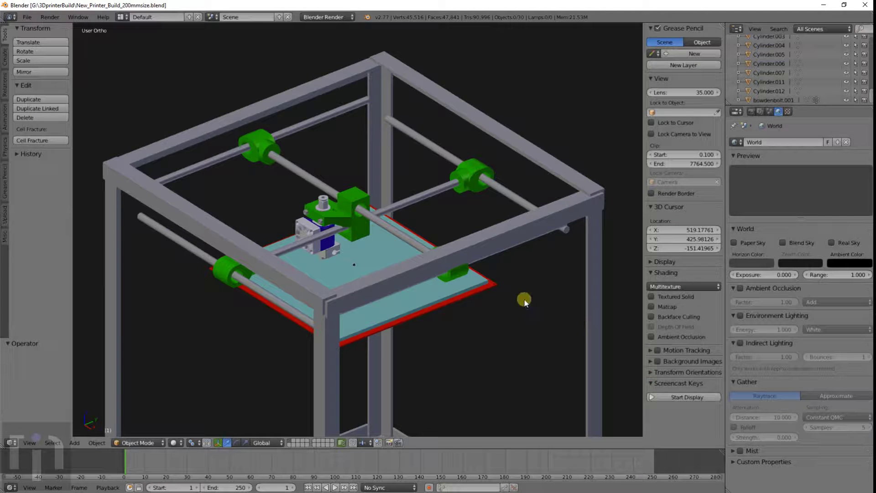
Switch to 3D_Printer_Build_Current.blend and copy the selected Y-axis stepper motor and its pulley.
scroll(431, 240, "down", 3)
scroll(488, 226, "up", 5)
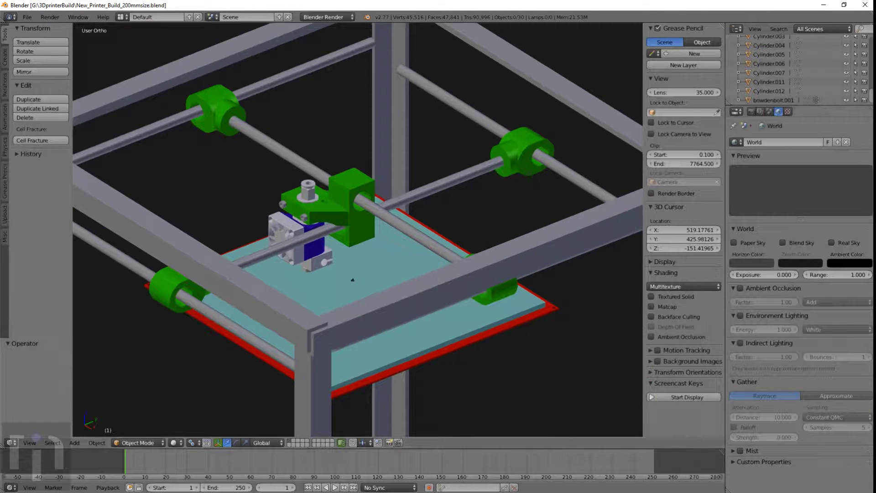
left_click(861, 92)
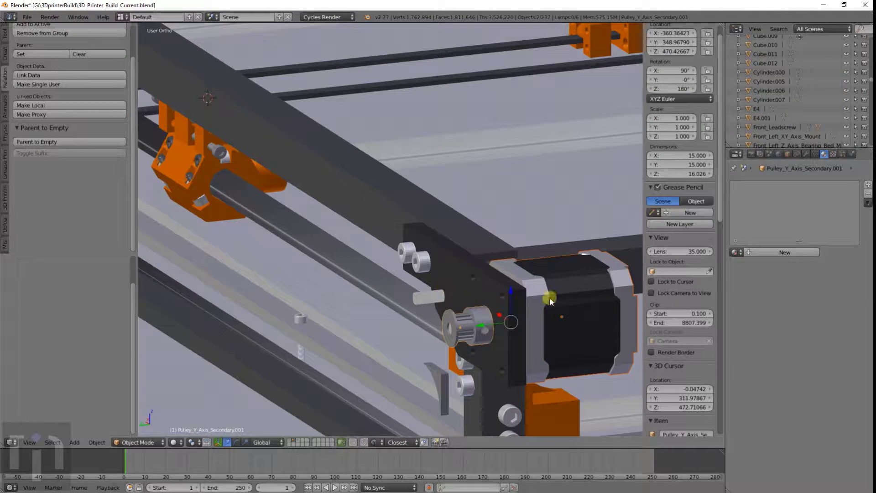
scroll(462, 281, "down", 5)
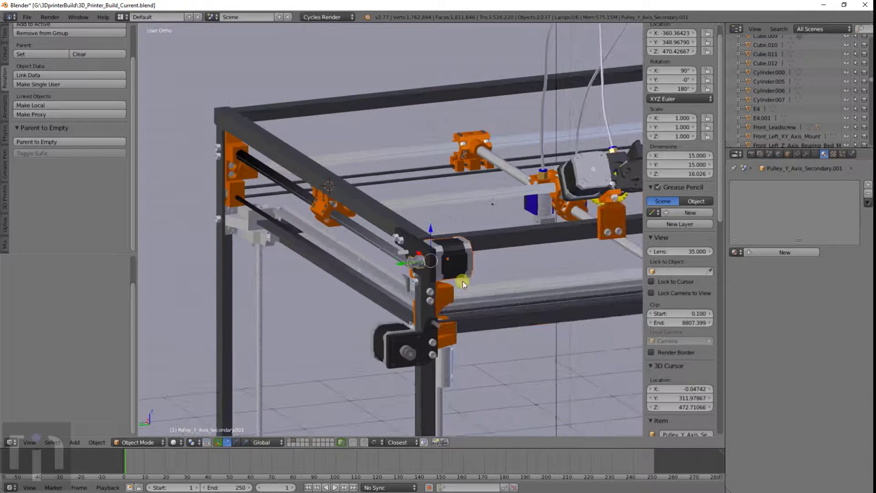
scroll(492, 277, "up", 4)
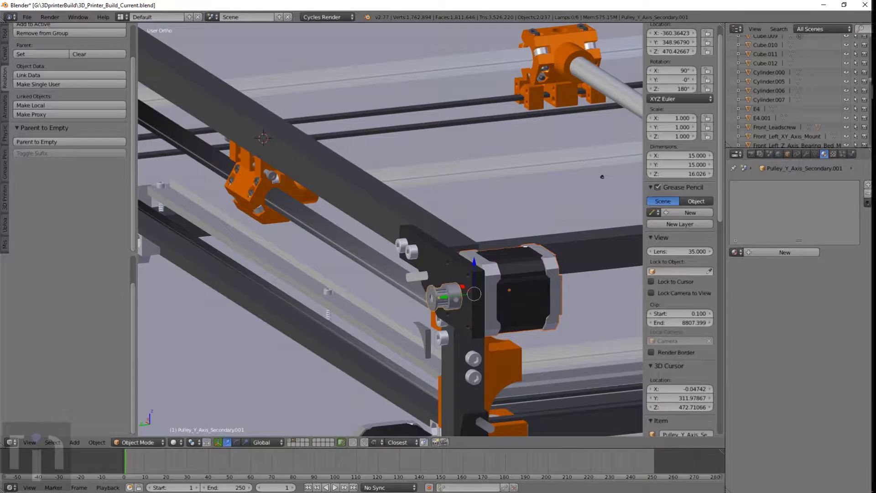
Switch back to New_Printer_Build_200mmsize.blend and paste the copied motor and pulley into the scene.
left_click(862, 78)
scroll(253, 193, "up", 3)
scroll(253, 193, "down", 3)
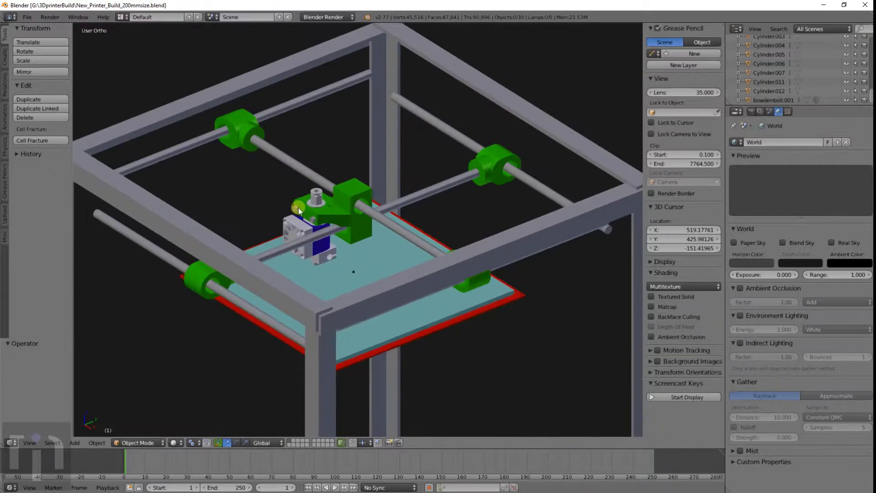
middle_click_drag(253, 193, 417, 210)
key("ctrl+v")
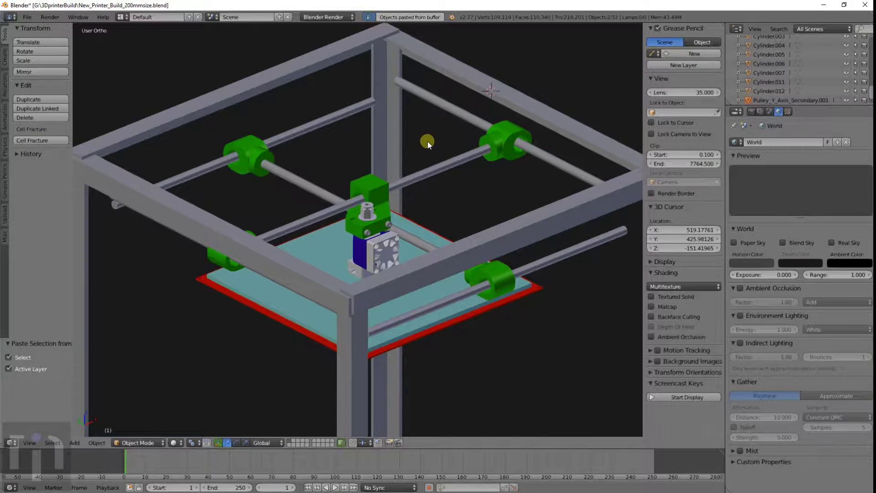
Move the pasted motor and pulley about -351 along Z and about -619 along Y, towards the printer frame.
scroll(427, 140, "down", 6)
key("z")
left_click(307, 247)
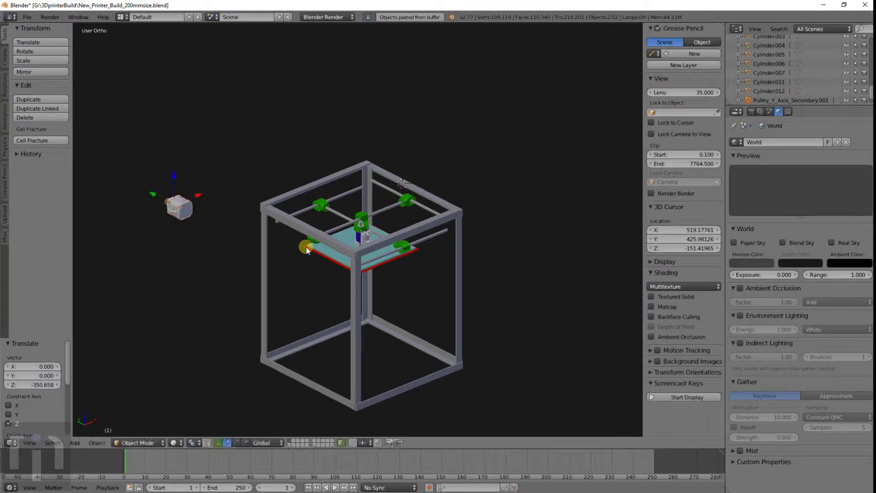
key("g")
key("y")
left_click(455, 297)
From above, move the motor and pulley near the frame's rear corner, by about X 546, Y 533, then X 37, Y -14.
middle_click_drag(455, 297, 365, 317)
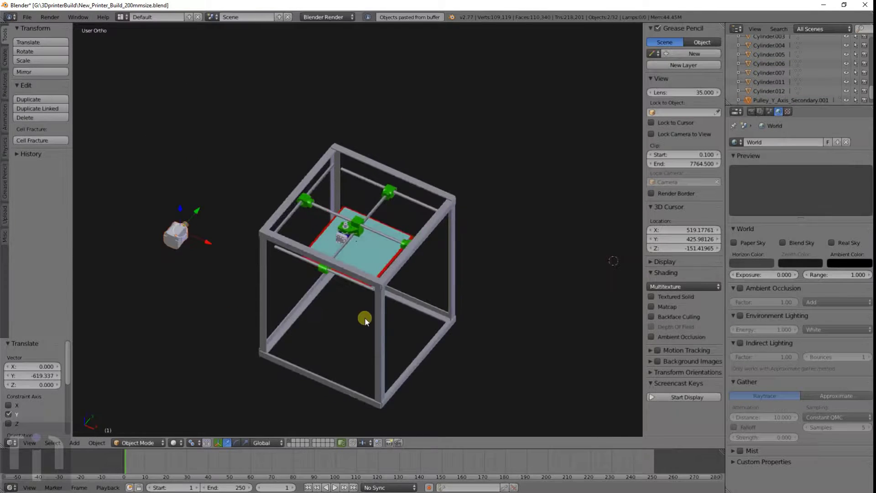
key("KP_7")
key("g")
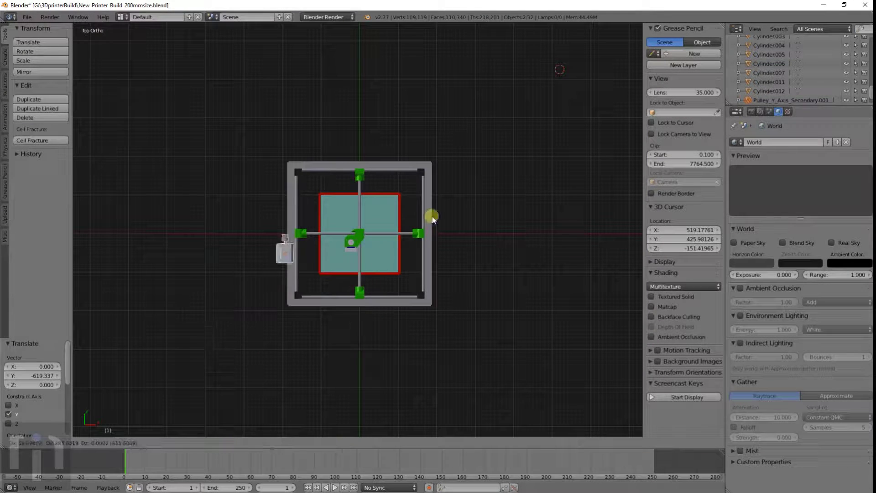
left_click(569, 118)
scroll(400, 243, "up", 3)
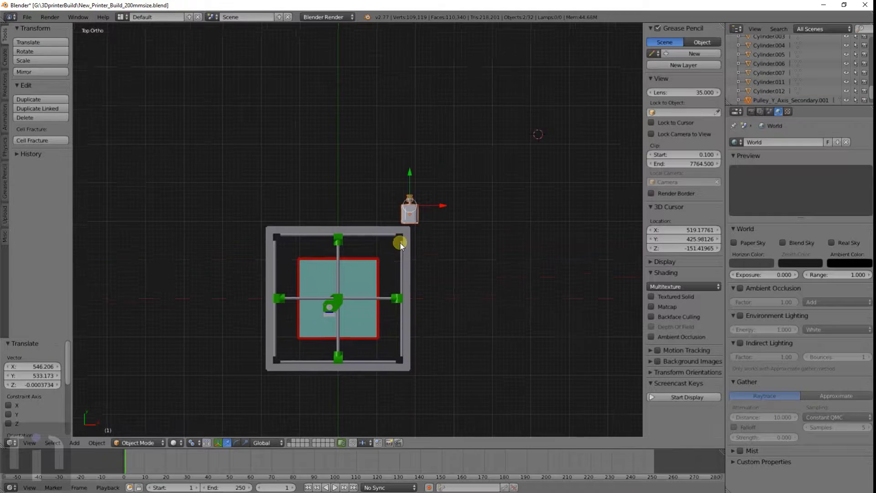
key("g")
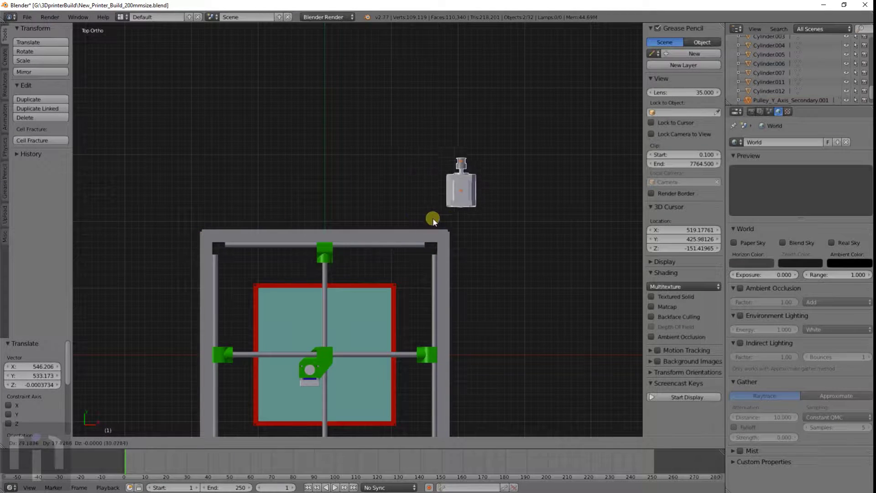
left_click(445, 246)
middle_click_drag(444, 246, 420, 252, "shift")
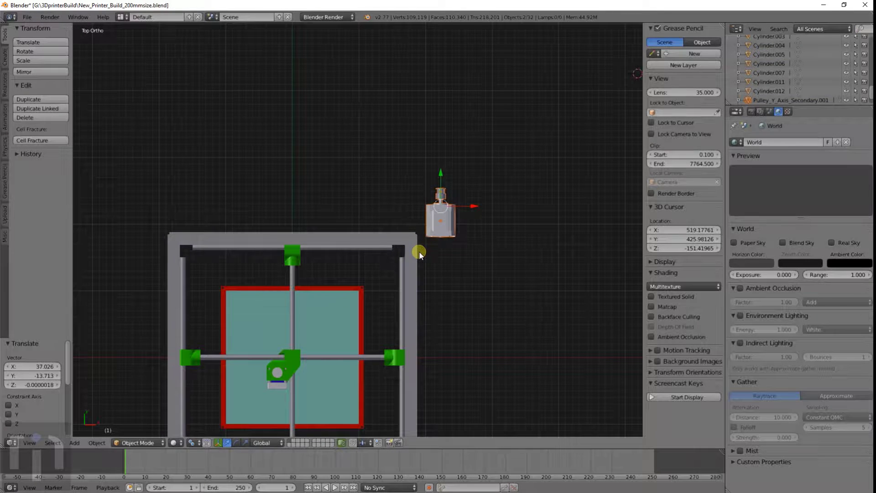
key("r")
key("z")
key("9")
key("0")
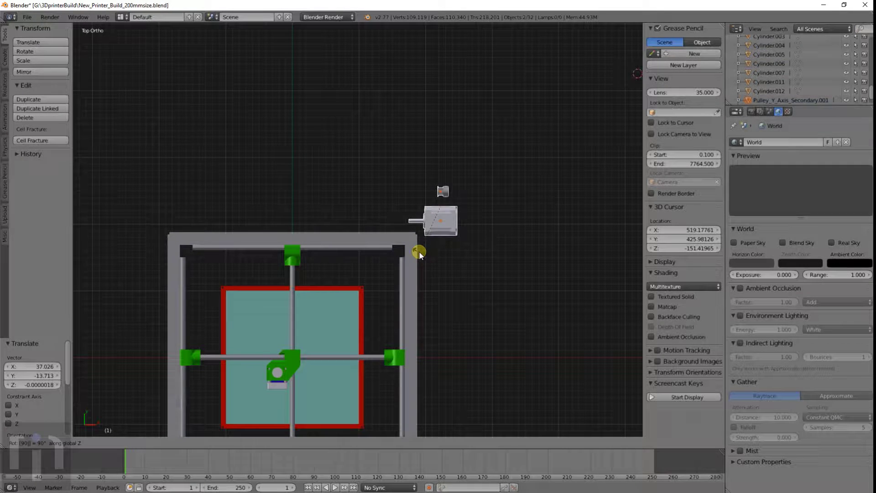
key("Return")
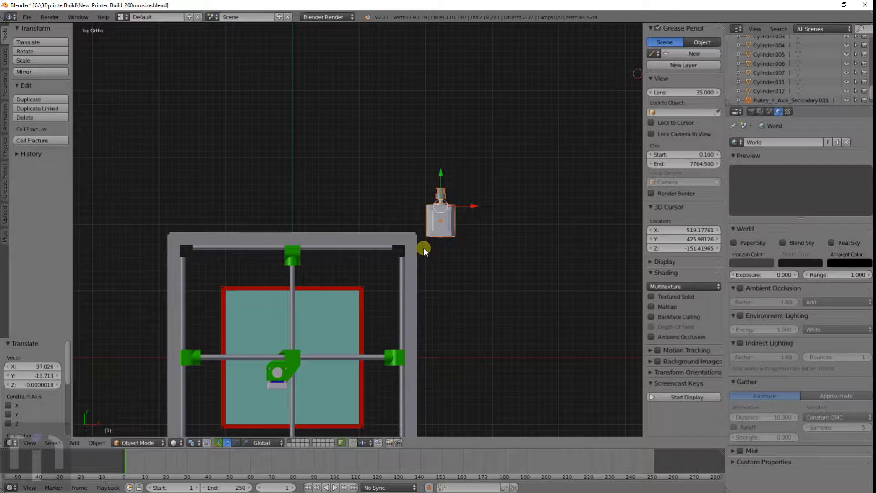
In the front view, move the motor and pulley about -12 in X and -23 in Z, and display the model as wireframe.
key("KP_1")
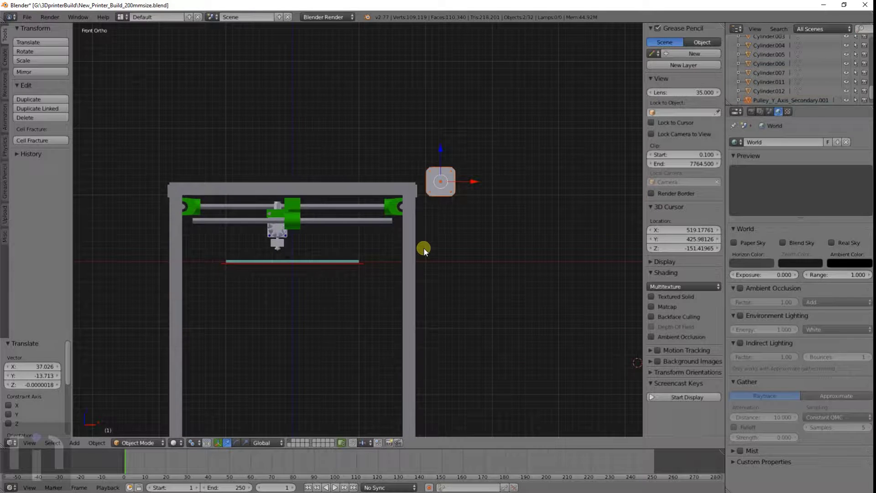
scroll(423, 247, "up", 8)
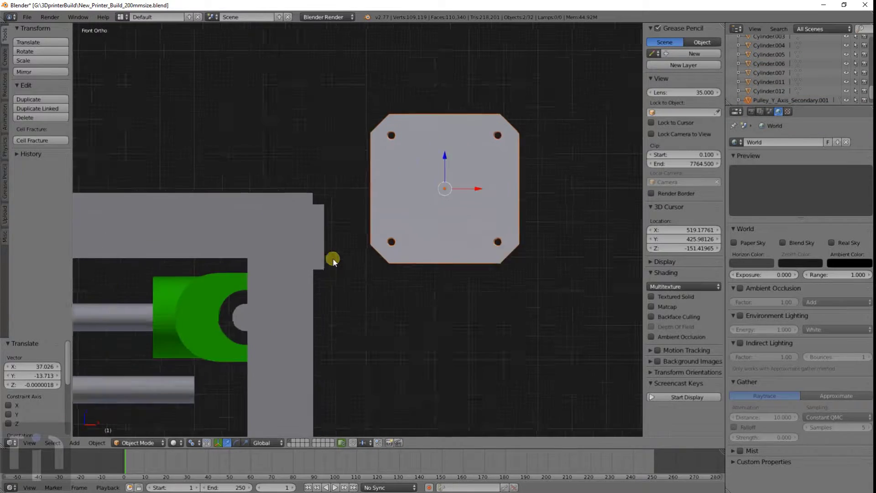
scroll(332, 258, "up", 1)
key("g")
left_click(359, 296)
key("z")
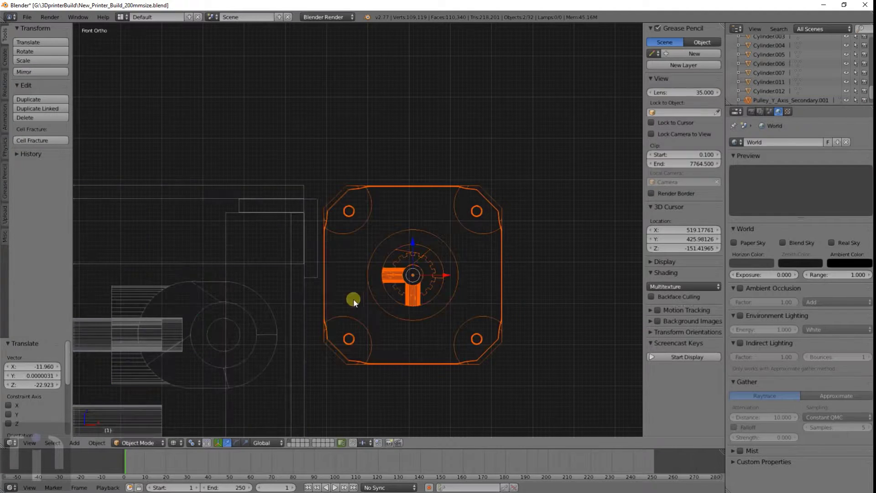
Shift the motor and pulley along X by about -1, and again by about 7.7, leaving a gap beside the frame.
middle_click_drag(353, 298, 481, 288, "shift")
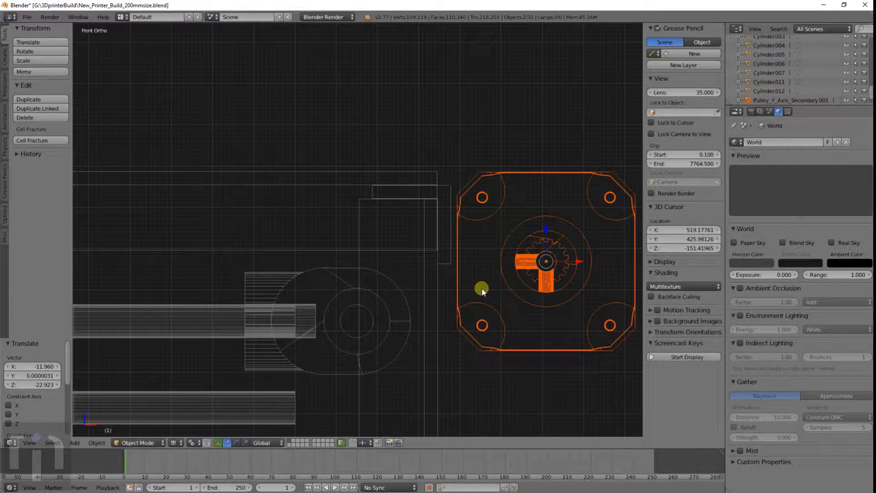
key("g")
key("x")
left_click(477, 288)
scroll(433, 277, "down", 5)
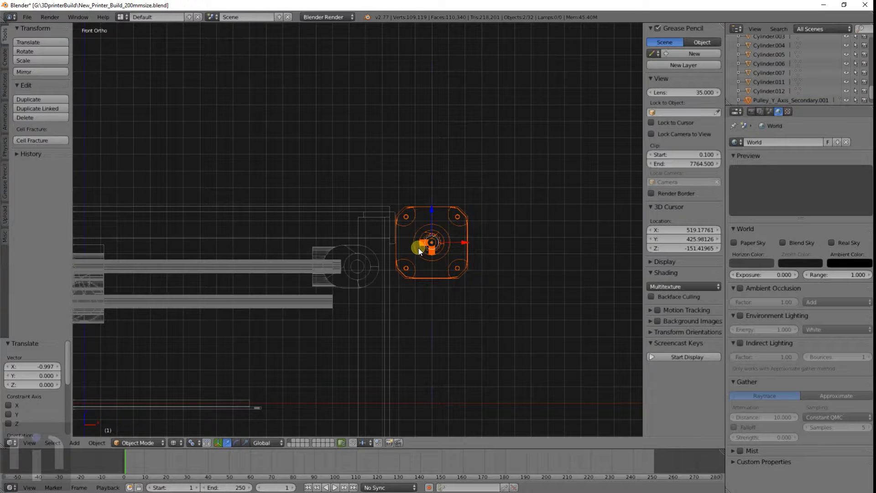
key("g")
key("x")
left_click(431, 248)
In the top view, move the motor and pulley about -41.3 along Y, alongside the frame corner.
key("KP_7")
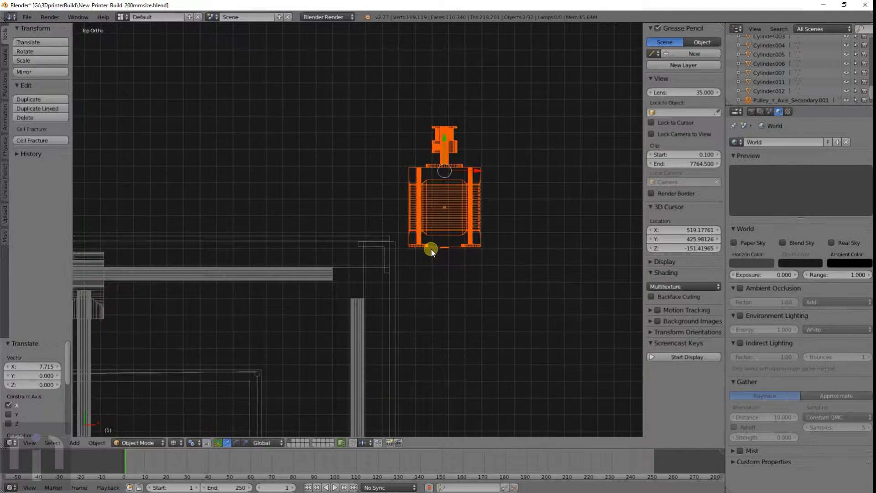
key("z")
key("z")
key("g")
key("y")
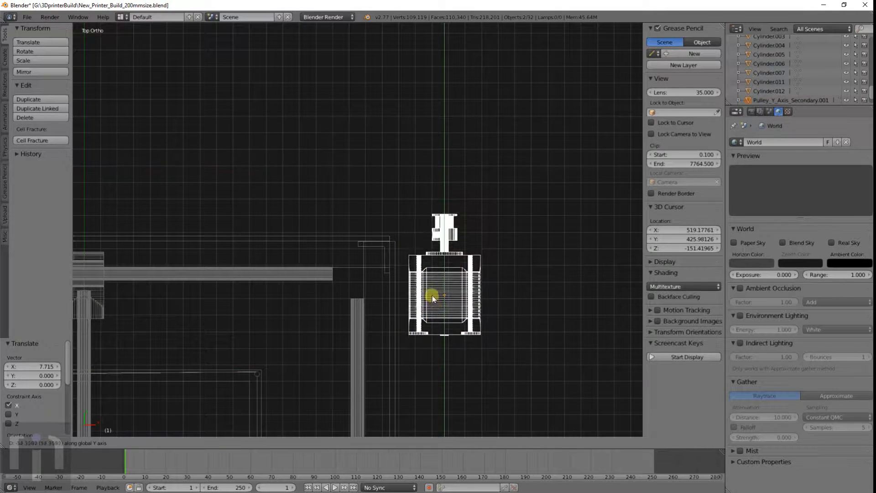
left_click(434, 274)
Fine-tune the motor and pulley against the frame corner by about -0.05 in X and 0.32 in Y.
scroll(460, 269, "up", 6)
middle_click_drag(487, 271, 336, 256, "shift")
scroll(336, 256, "up", 2)
key("g")
key("x")
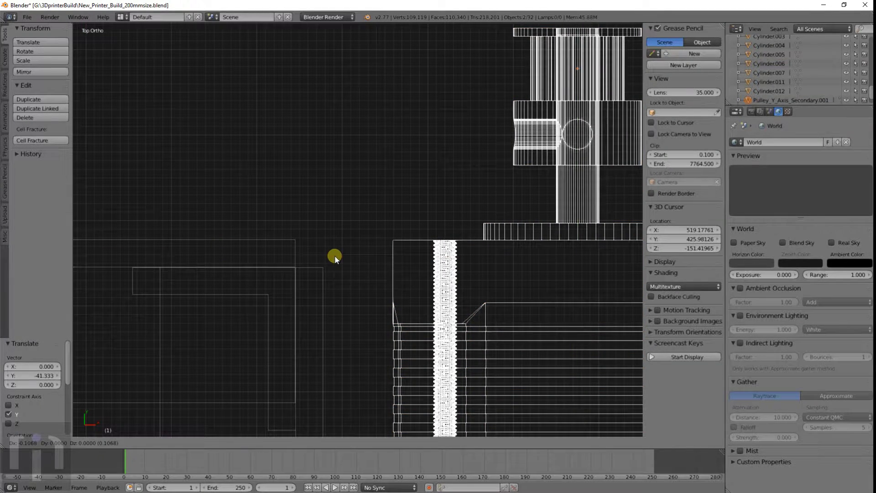
key("x")
key("x")
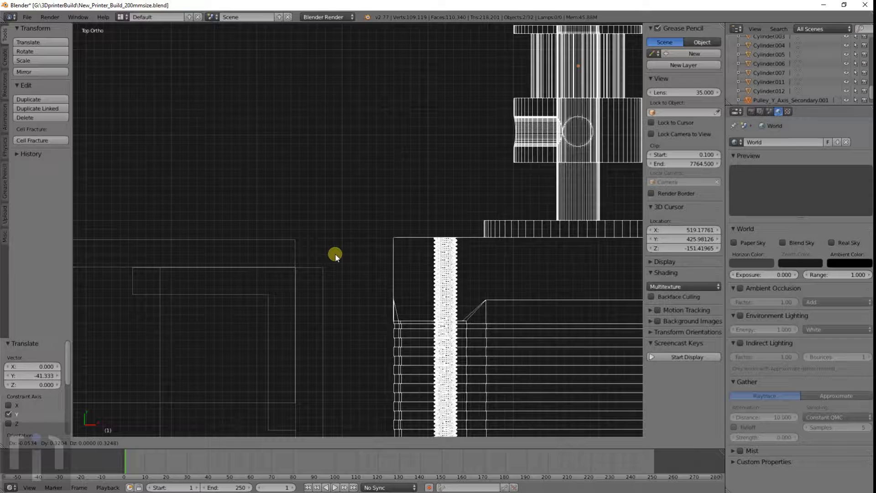
left_click(335, 253)
Duplicate the motor's pulley and place the copy inside the frame corner, offset about -53.3 in X and -38.8 in Y.
scroll(335, 253, "down", 5)
right_click(430, 193)
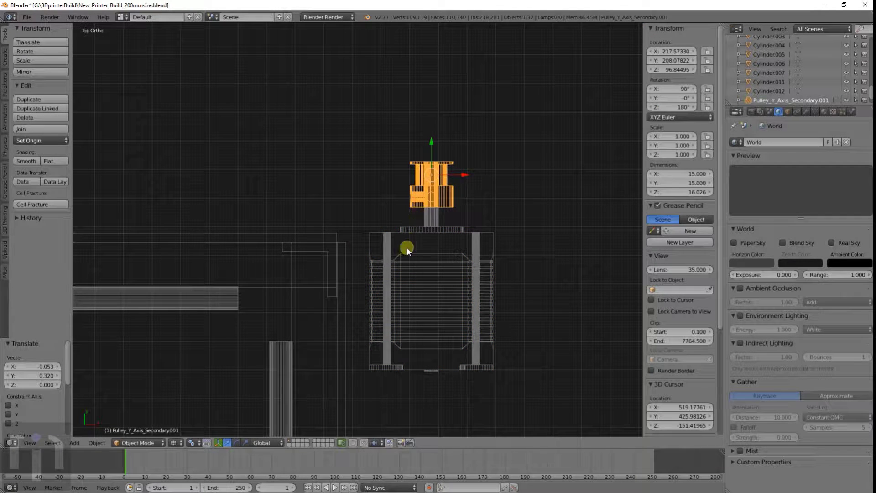
key("shift+d")
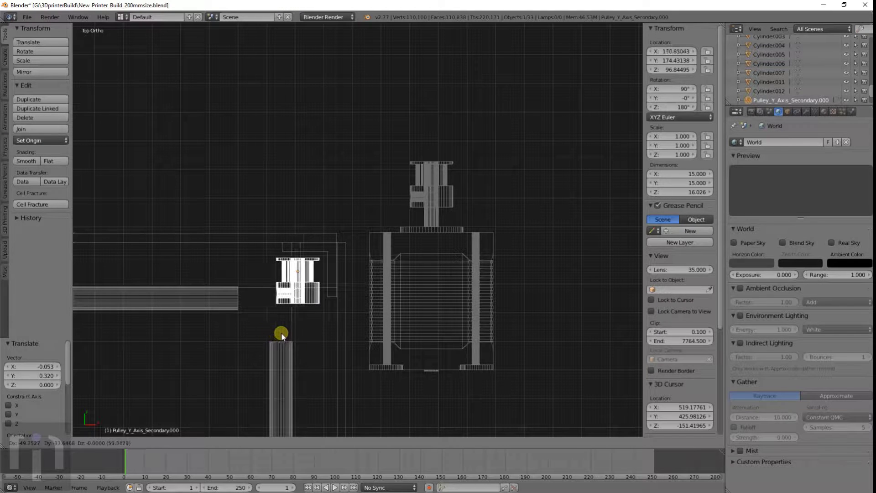
left_click(264, 349)
scroll(360, 282, "down", 5)
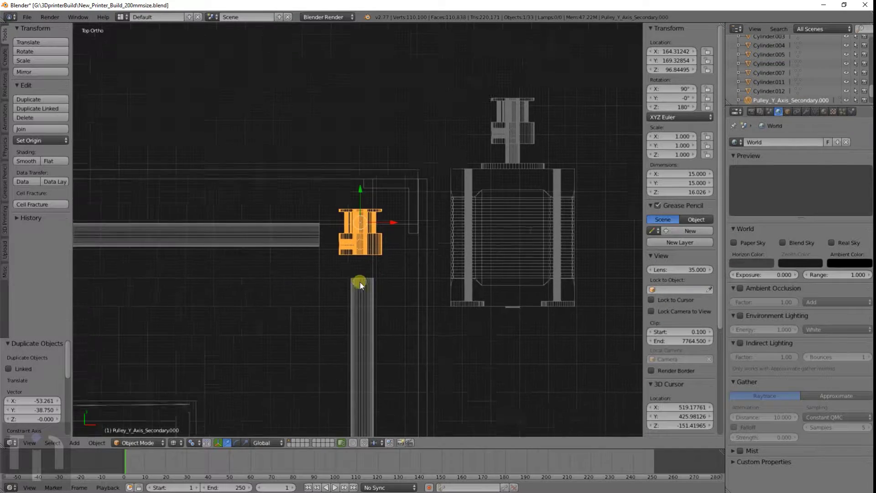
Move the duplicated pulley about 0.46 along X to align it with the smooth rod below the corner.
scroll(377, 239, "up", 8)
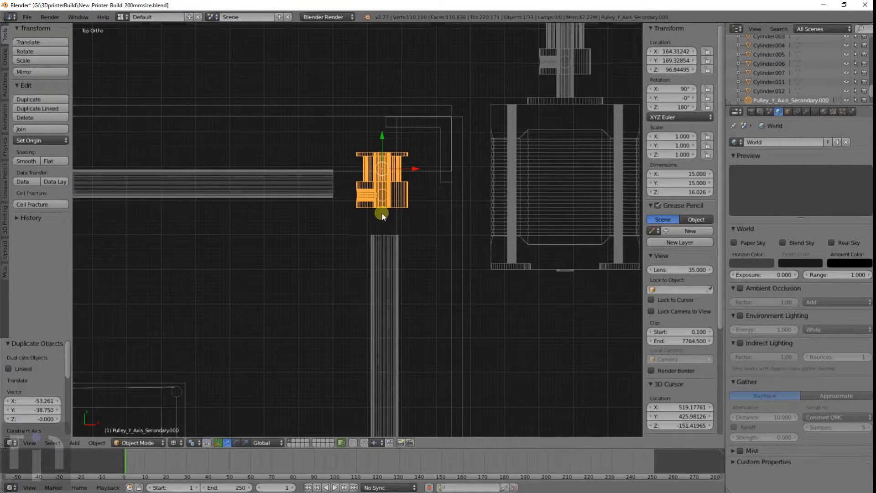
key("g")
key("x")
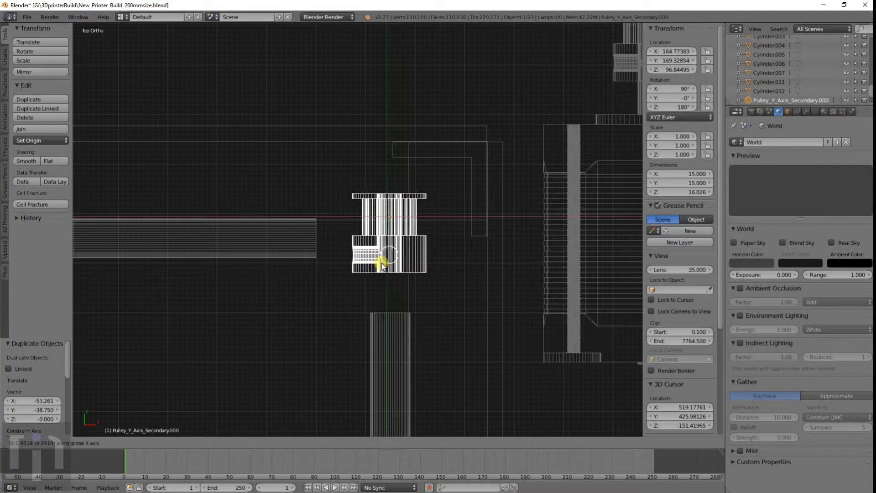
left_click(382, 263)
In the front view, raise the duplicated pulley about 3.5 along Z above the rod, and return to solid shading.
key("KP_1")
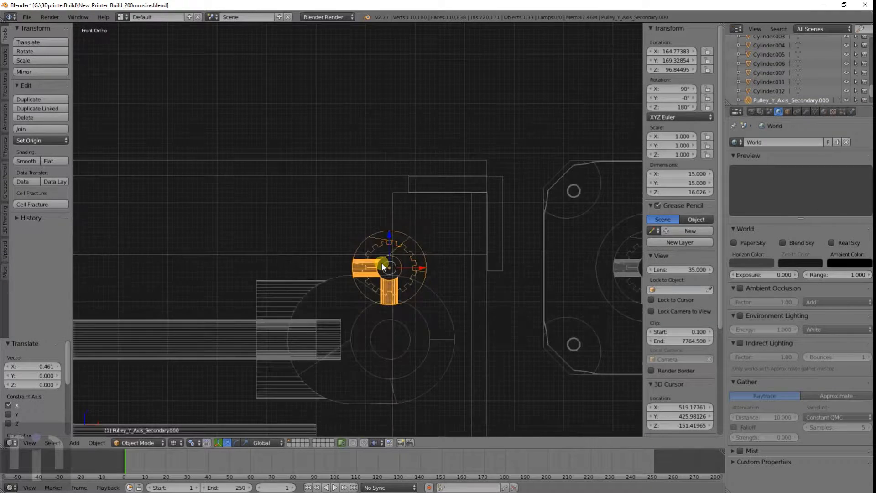
scroll(379, 262, "up", 1)
key("g")
key("z")
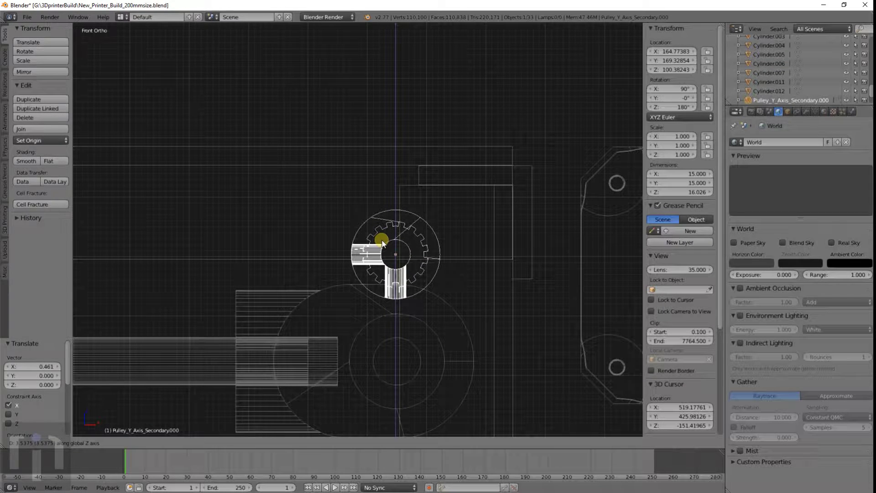
left_click(381, 242)
key("z")
Duplicate the corner pulley and place the copy below the rod, about 56.1 lower along Z.
middle_click_drag(370, 262, 399, 265)
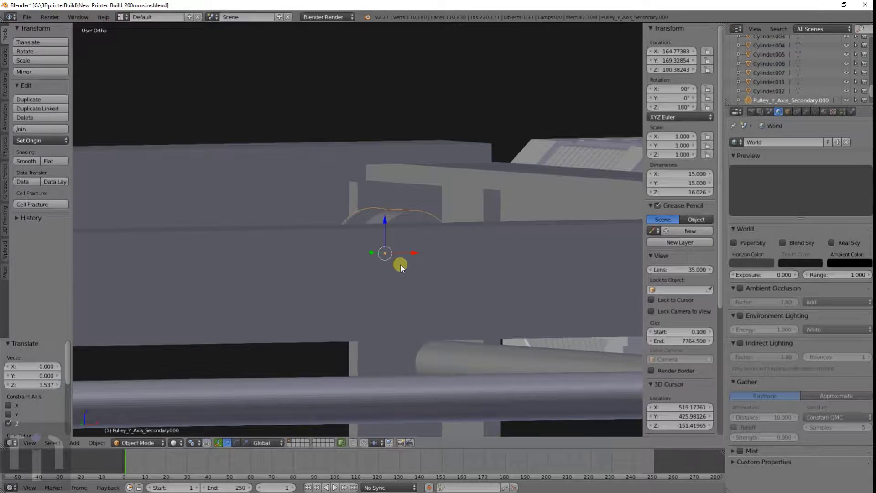
scroll(400, 265, "up", 6)
scroll(400, 262, "down", 5)
middle_click_drag(341, 238, 332, 261)
scroll(339, 257, "down", 3)
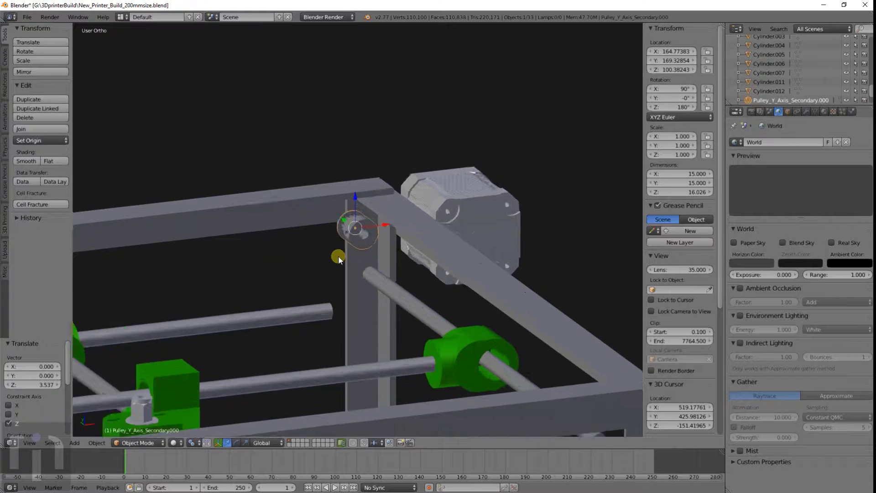
scroll(338, 257, "up", 4)
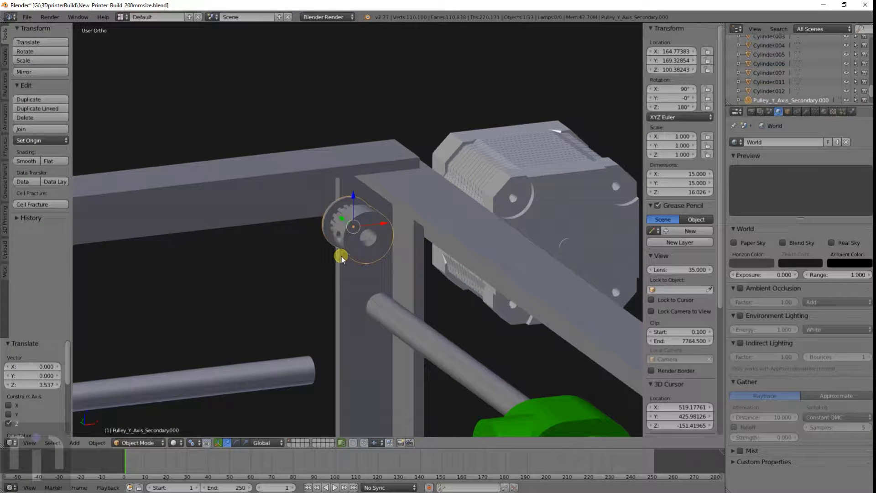
key("shift+d")
key("z")
left_click(342, 33)
scroll(342, 140, "down", 1)
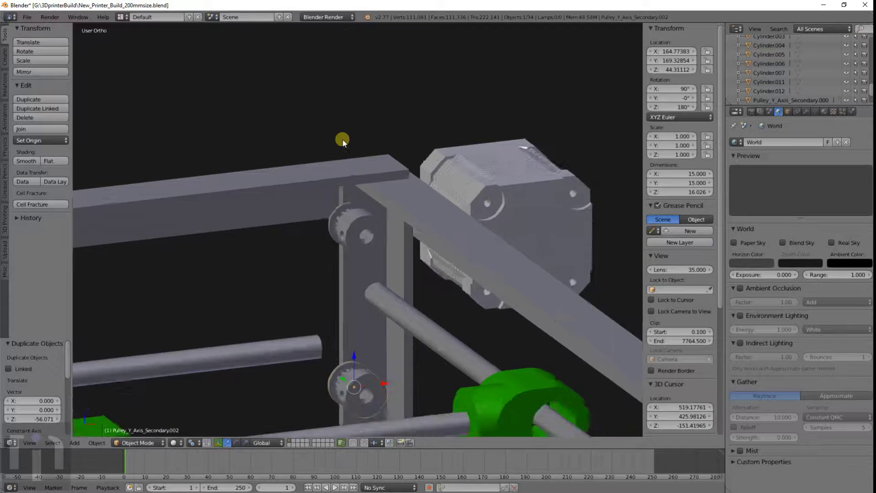
In the top wireframe view, rotate the lower duplicated pulley 90° about the Z axis.
scroll(341, 147, "down", 2)
key("KP_7")
type("z")
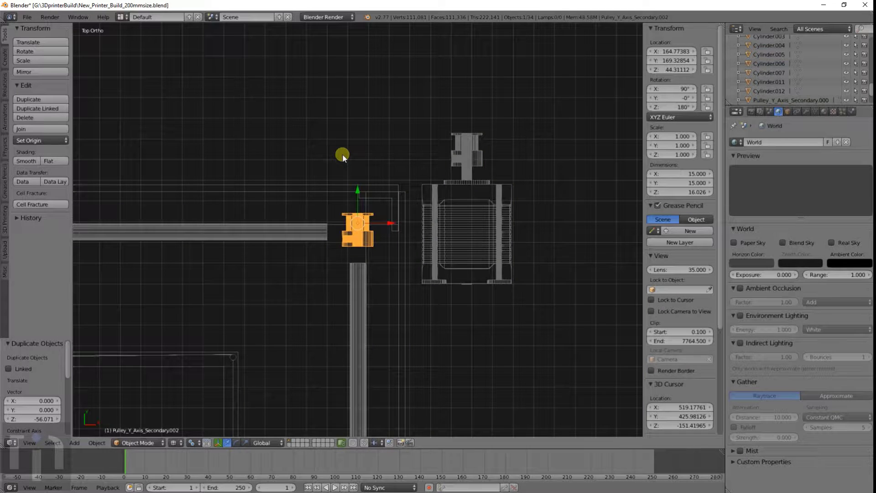
type("r90")
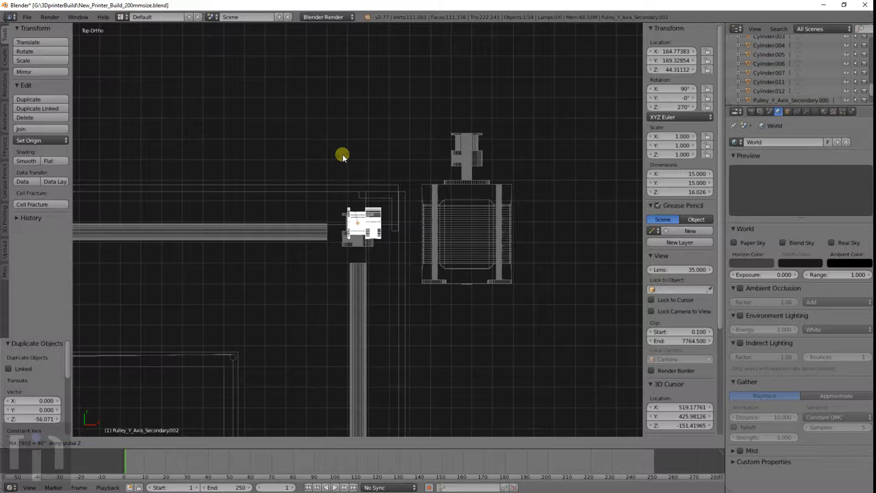
key("Return")
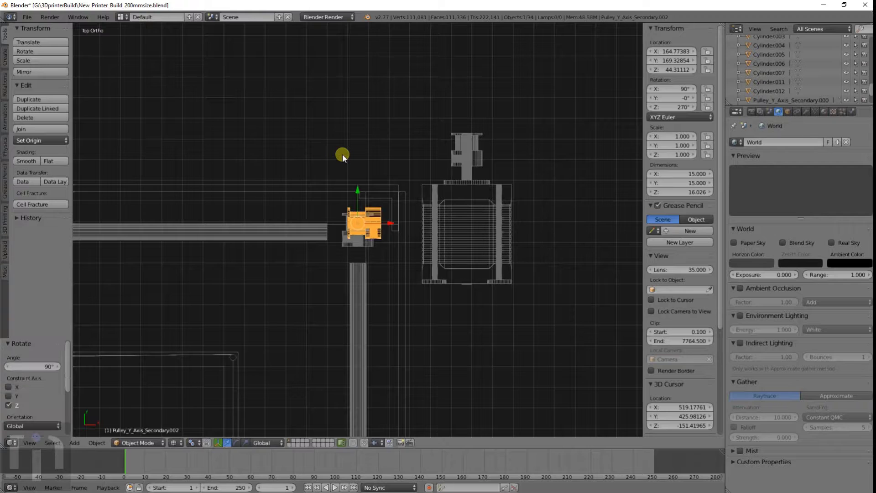
Move the rotated lower pulley about -3.3 along Y, towards the smooth rod that runs along Y.
scroll(342, 154, "up", 5)
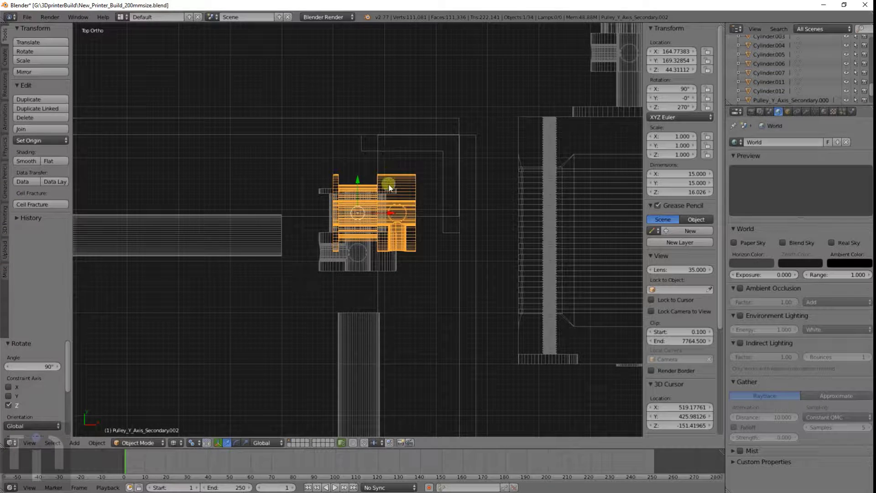
key("g")
key("y")
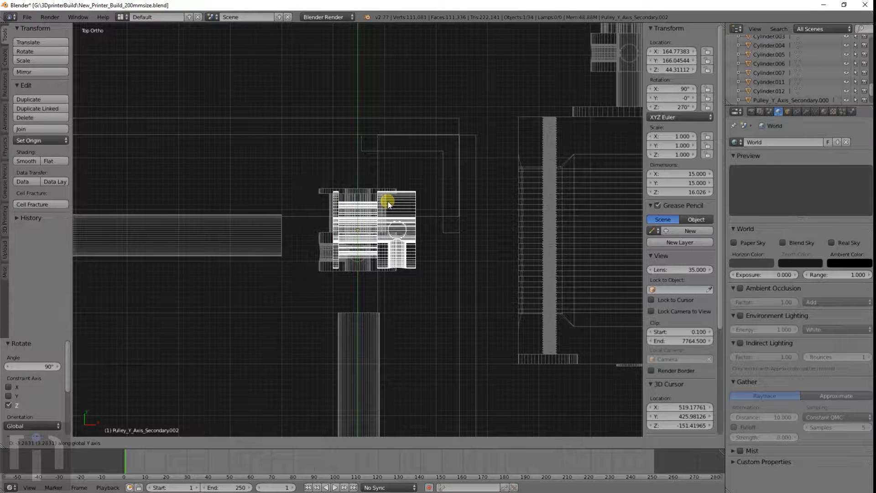
left_click(388, 201)
key("g")
middle_click_drag(388, 201, 380, 202)
right_click(380, 202)
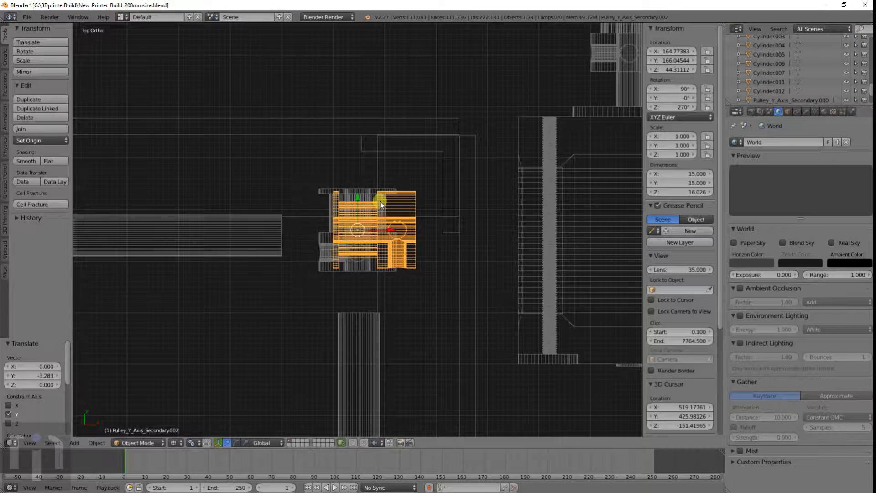
Bring the rotated pulley about -10.2 along Y to the rod's end and nudge it about 0.27 in X to line its teeth up with the rod.
key("g")
key("y")
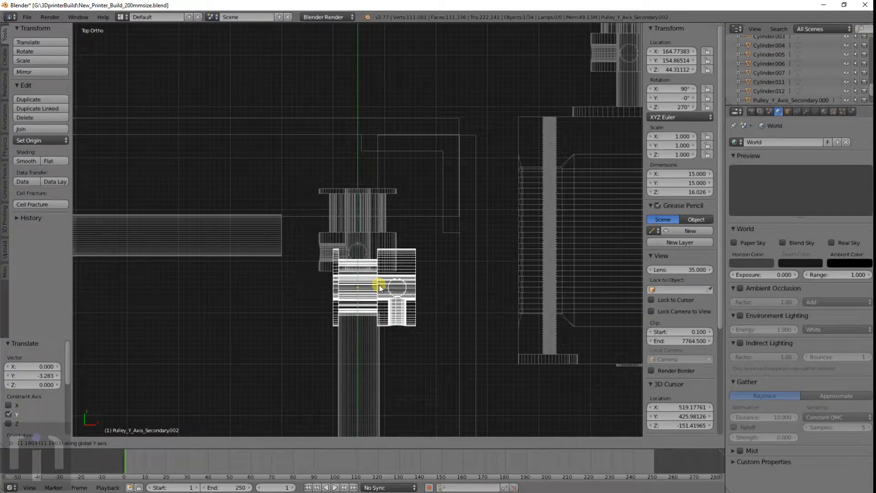
right_click(379, 346)
scroll(382, 283, "up", 4)
key("g")
key("y")
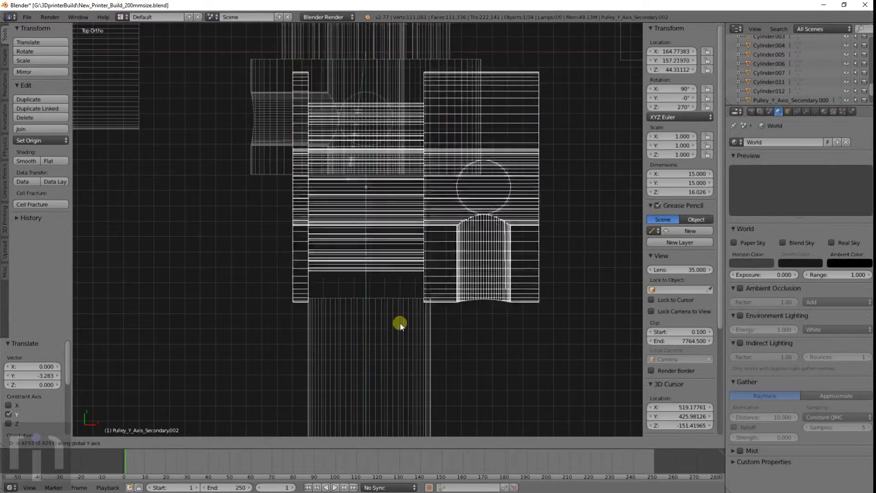
left_click(396, 338)
key("g")
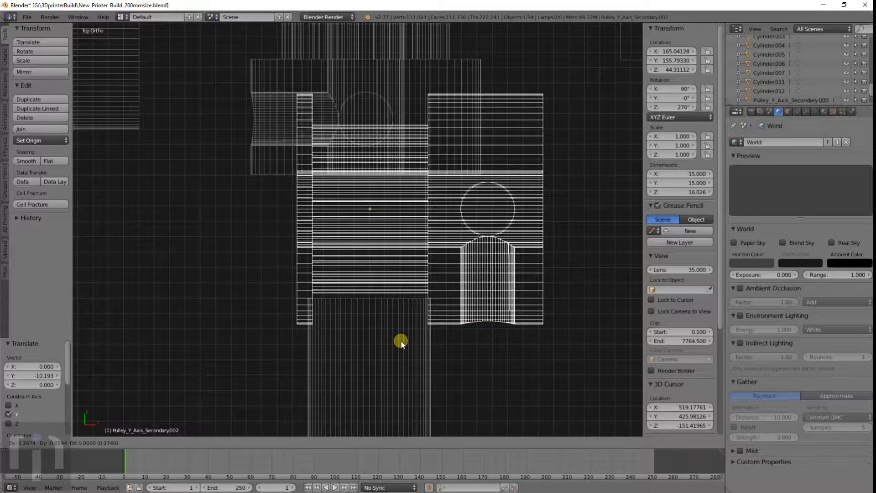
left_click(401, 341)
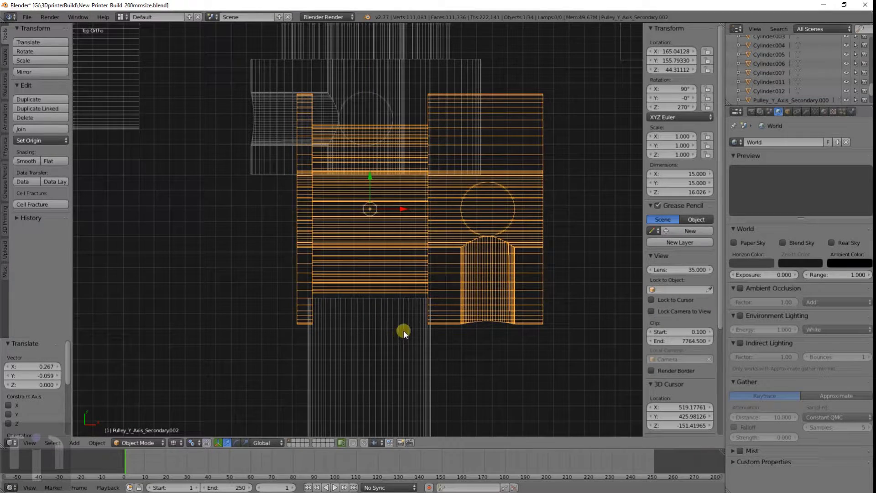
Move the rotated pulley about 9.8 along Y, away from the rod's end and into the frame corner.
key("g")
key("y")
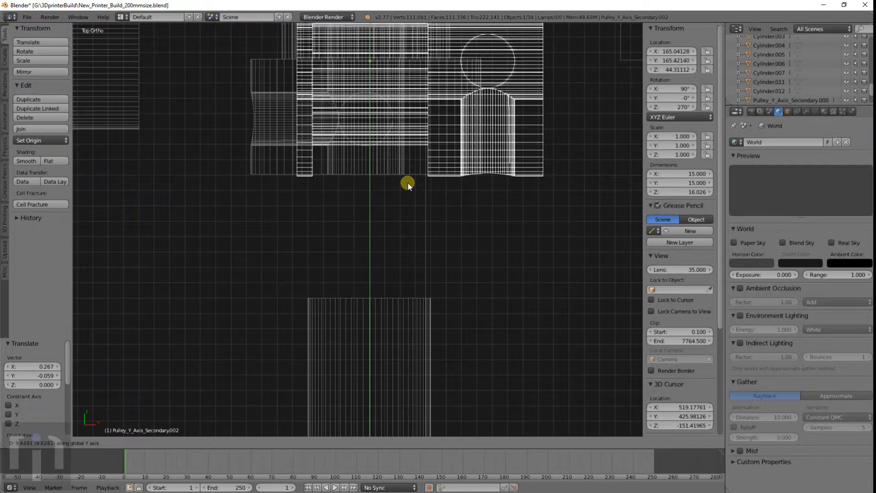
left_click(407, 182)
scroll(407, 180, "down", 4)
middle_click_drag(400, 179, 405, 273, "shift")
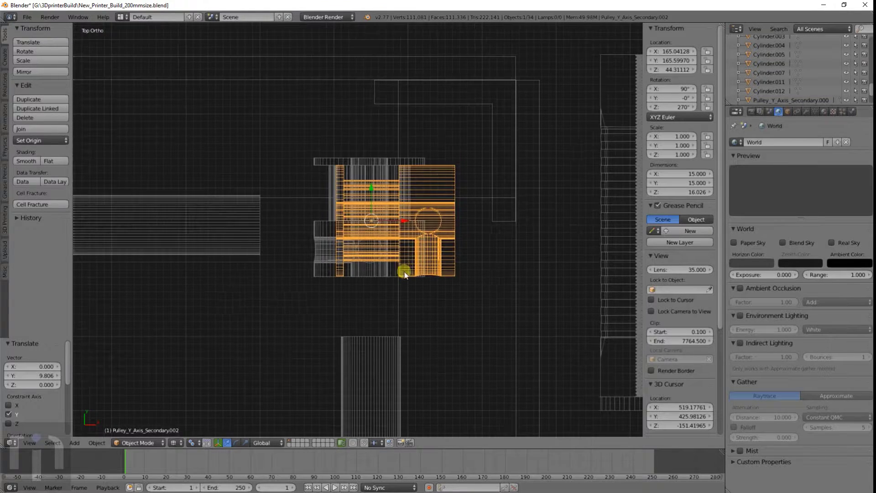
Move the upper corner pulley about -4.3 along Y and about -9.1 along X.
right_click(368, 269)
key("g")
key("y")
left_click(388, 243)
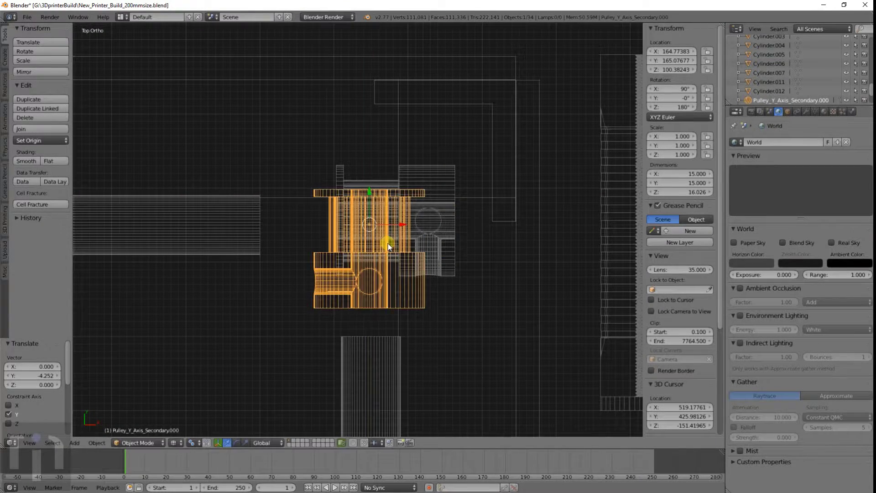
key("g")
key("x")
left_click(319, 250)
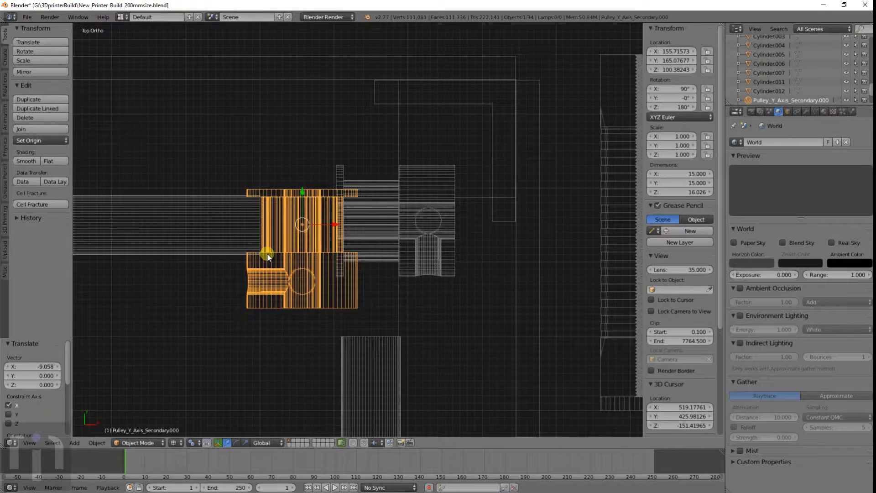
Move the upper pulley about 13.2 along X over the rotated pulley, and fine-tune it by about -0.68 along X.
middle_click_drag(267, 257, 293, 257)
key("KP_7")
key("g")
key("x")
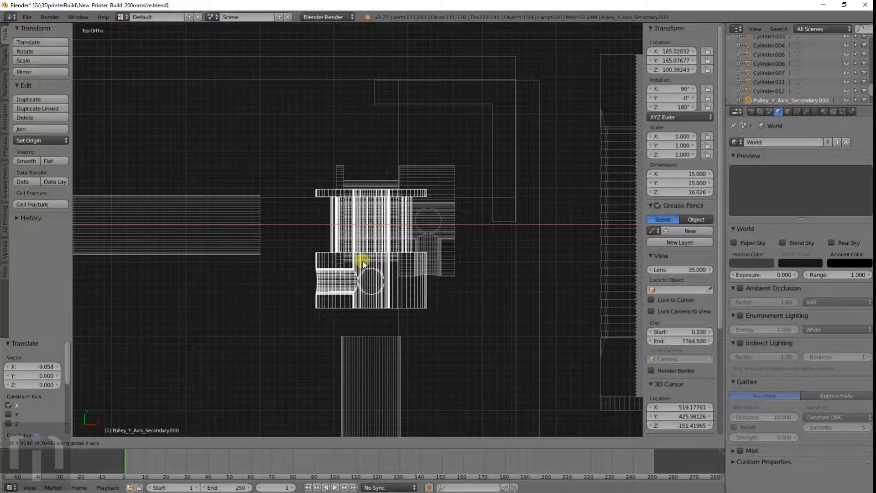
left_click(392, 264)
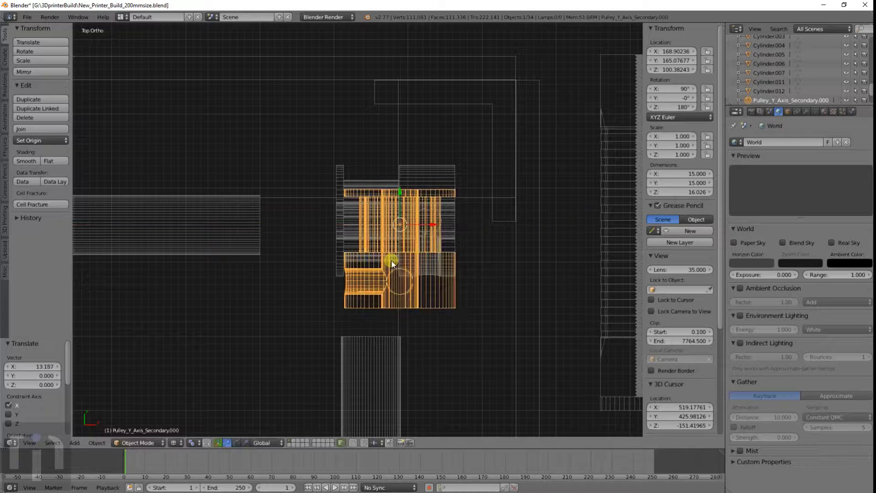
key("g")
key("x")
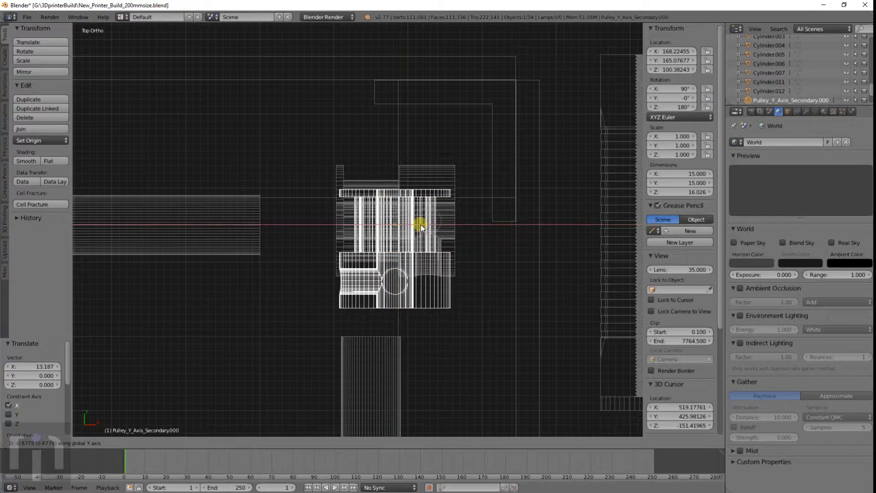
left_click(420, 227)
Move the rotated lower pulley about 1.7 along Y, and return to solid shading in an angled view.
right_click(423, 172)
key("g")
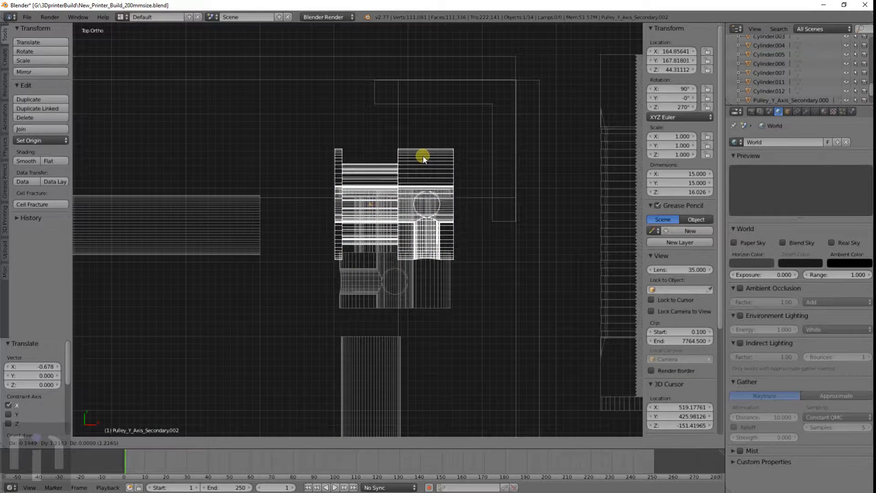
key("y")
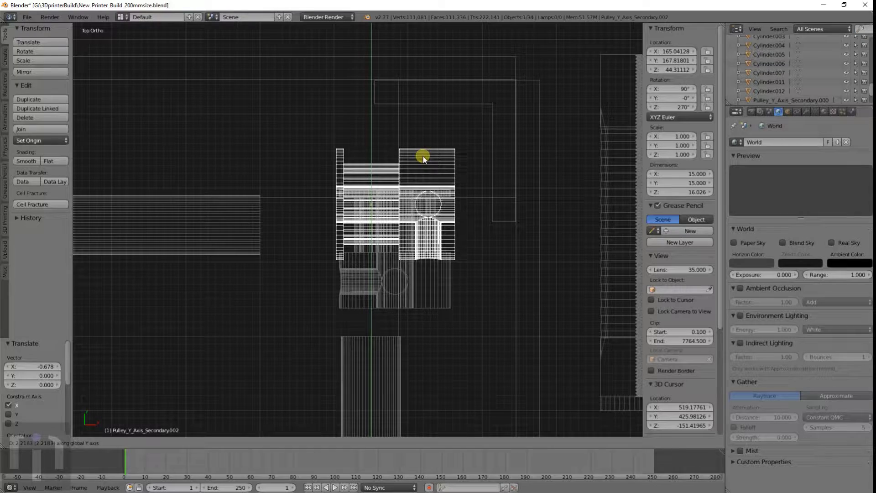
left_click(422, 159)
scroll(422, 160, "down", 4)
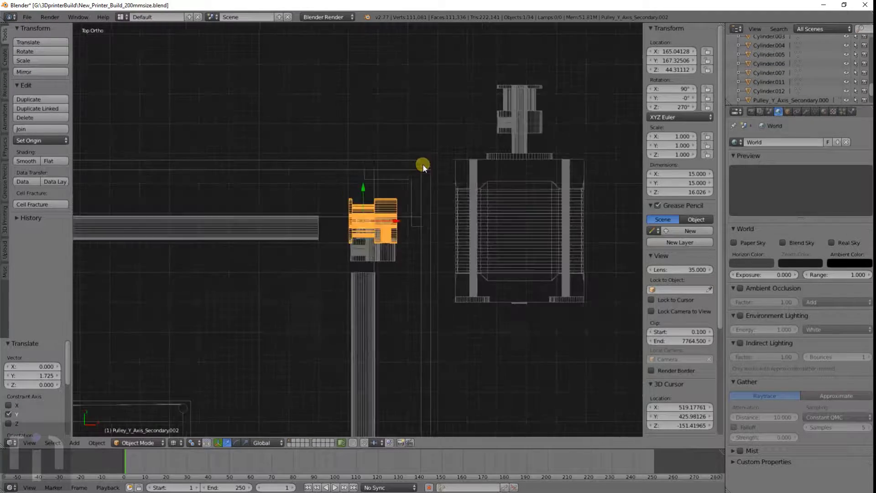
mouse_move(422, 163)
middle_mouse_down()
mouse_move(381, 245)
mouse_move(410, 210)
mouse_move(423, 234)
mouse_move(359, 233)
mouse_move(500, 254)
mouse_move(551, 235)
mouse_move(456, 230)
mouse_move(403, 240)
mouse_move(314, 215)
mouse_move(300, 220)
mouse_move(392, 302)
middle_mouse_up()
key("z")
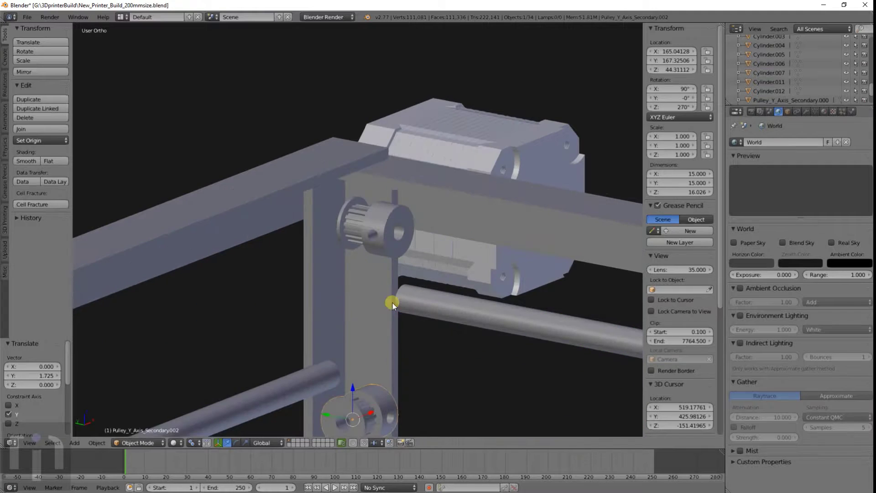
Add the upper pulley to the selection and snap the 3D cursor to the midpoint of both pulleys.
right_click(356, 230)
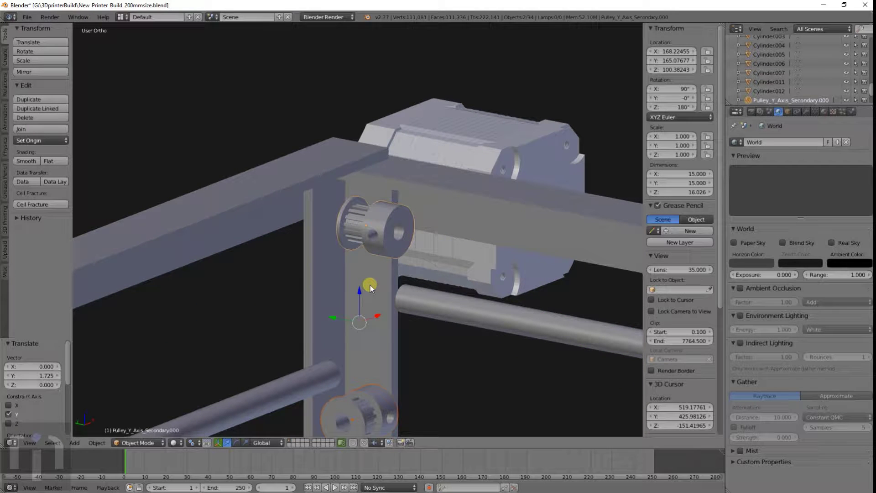
key("shift+s")
left_click(336, 307)
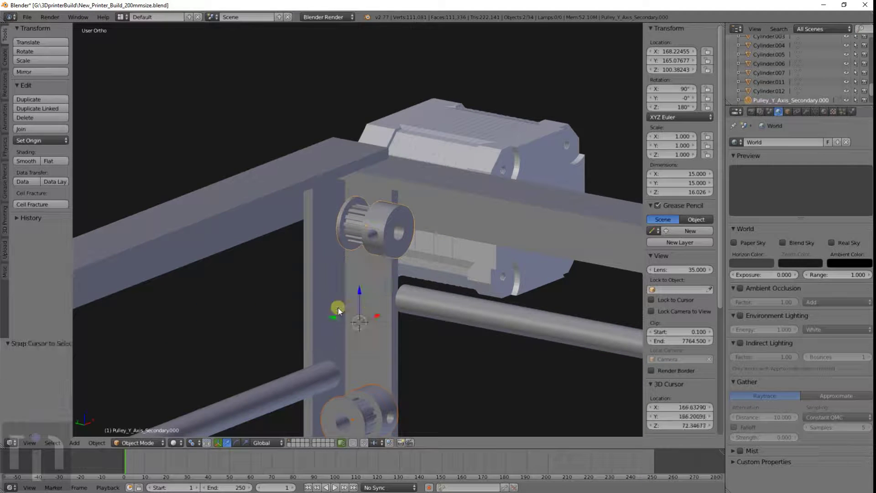
Add a cube at the 3D cursor between the pulleys and scale it uniformly by about 27.2.
scroll(394, 317, "down", 2)
key("shift+a")
mouse_move(391, 313)
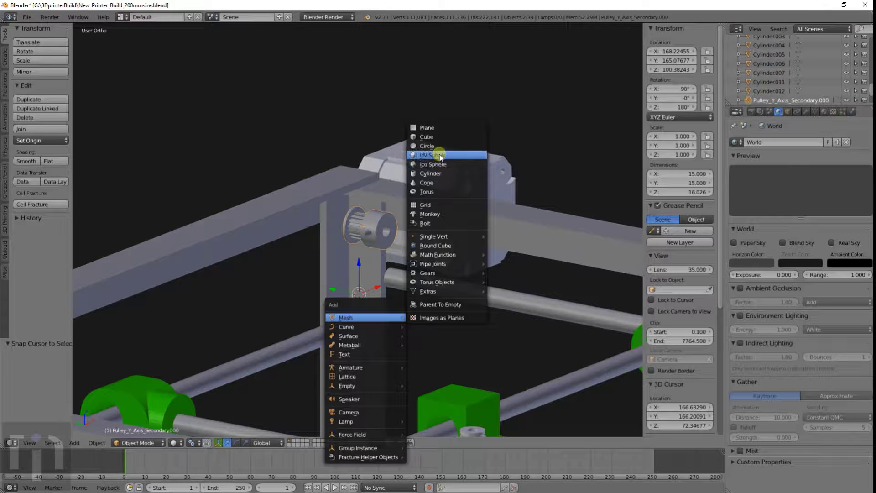
left_click(436, 139)
key("s")
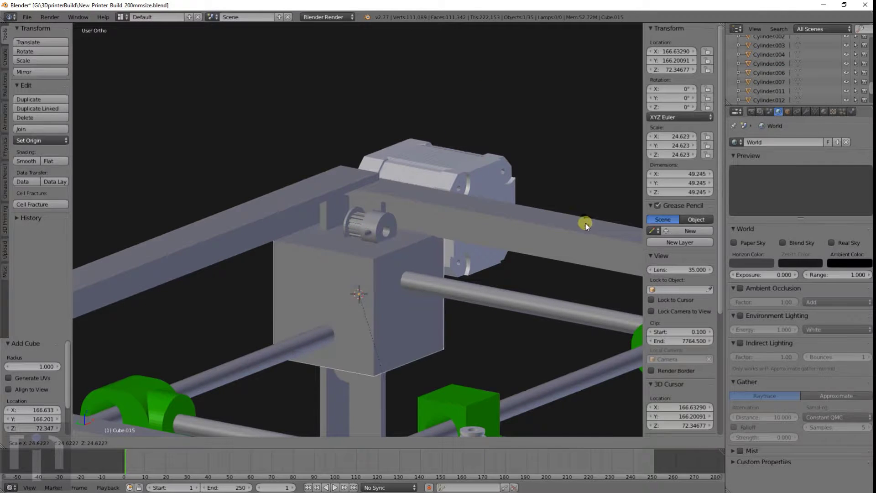
left_click(589, 301)
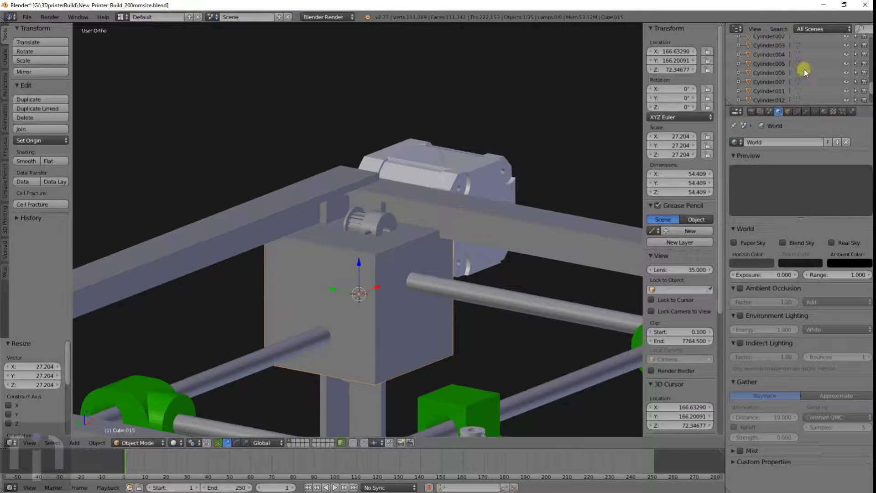
Assign the existing green material Material.003 to the new cube.
left_click(825, 113)
left_click(733, 173)
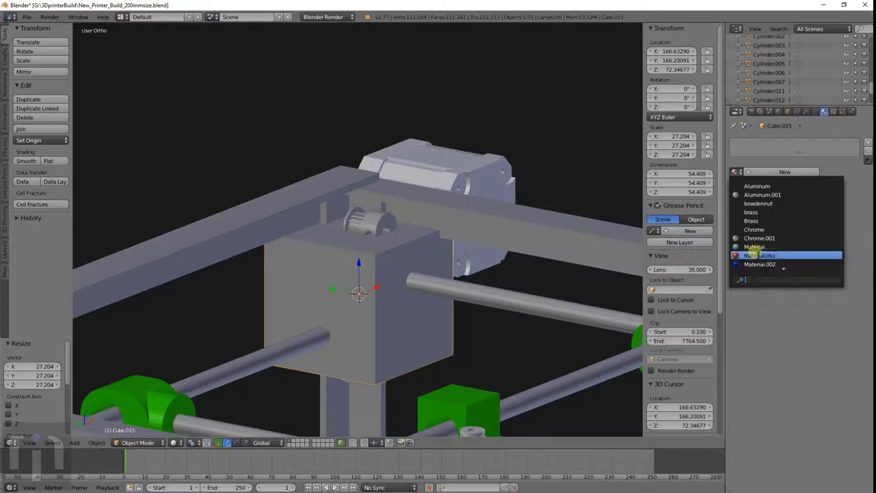
scroll(753, 251, "down", 2)
left_click(757, 238)
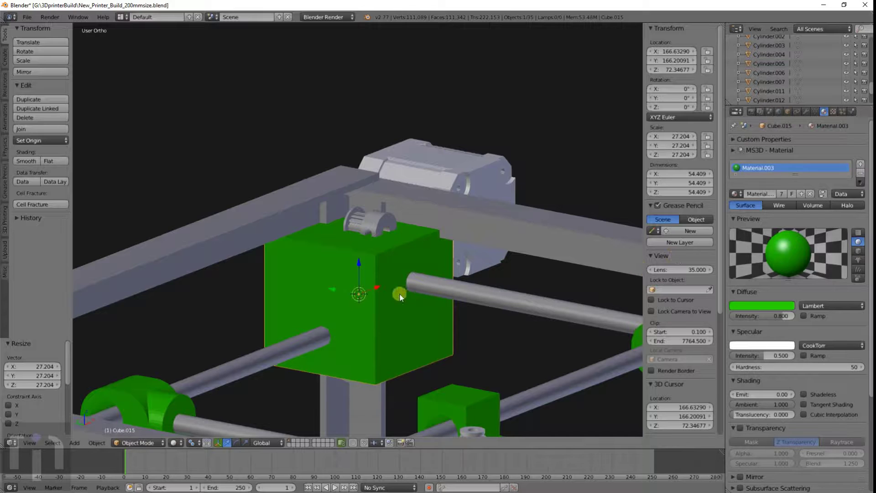
In the top wireframe view, scale the cube down uniformly by a factor of about 0.54 around the pulleys.
key("KP_7")
key("z")
scroll(408, 276, "up", 5)
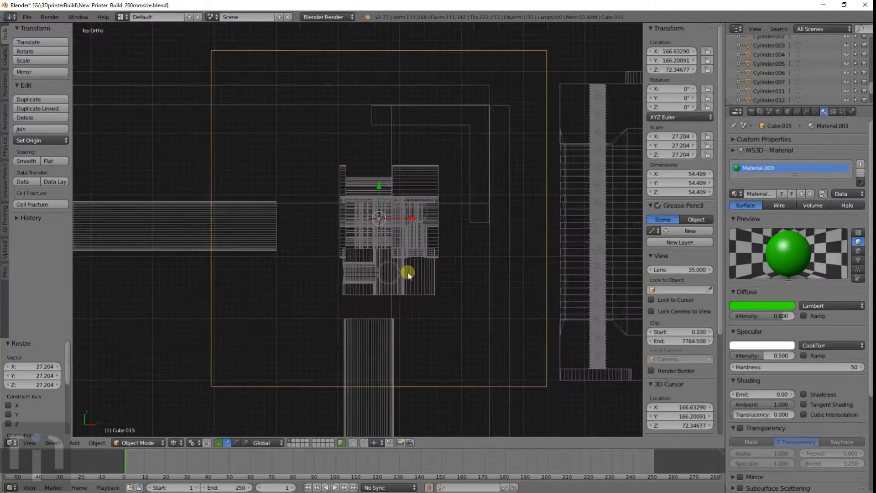
key("s")
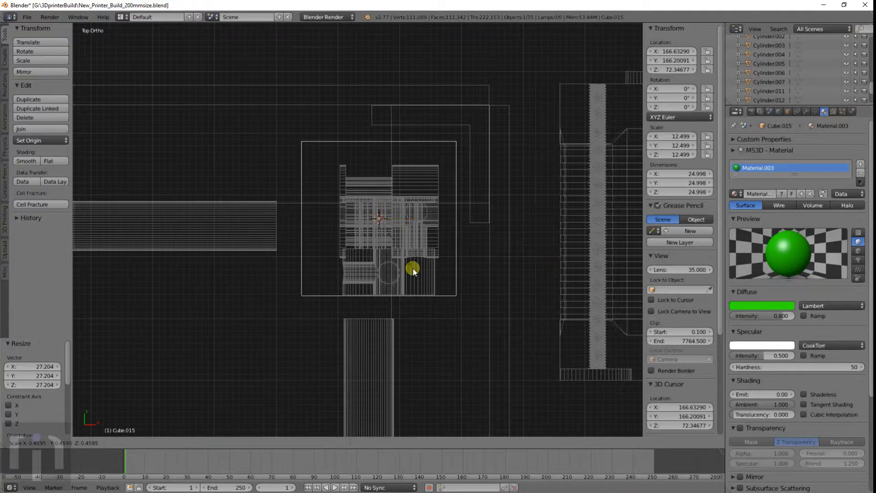
left_click(413, 279)
scroll(461, 242, "up", 3)
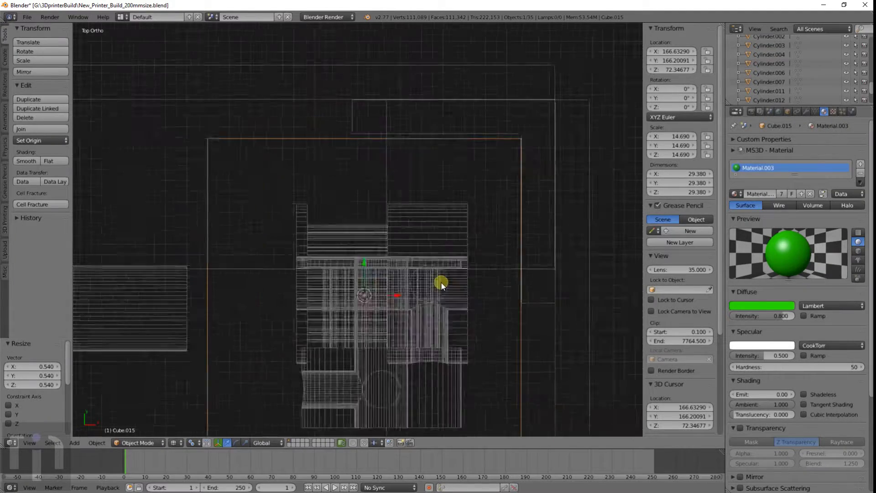
Fit the cube's corner into the inside of the frame's corner bracket, shifting it about -0.05 in X and 0.40 in Y overall.
scroll(475, 261, "up", 1)
key("g")
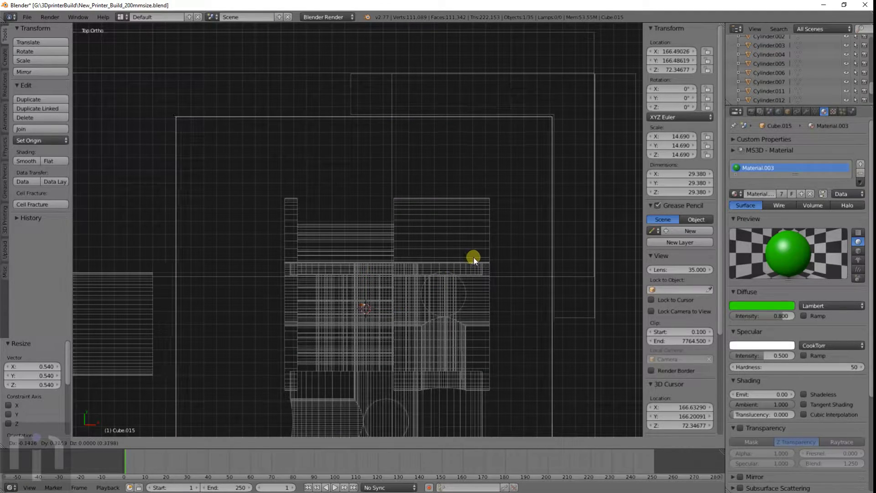
left_click(473, 254)
scroll(517, 226, "up", 6)
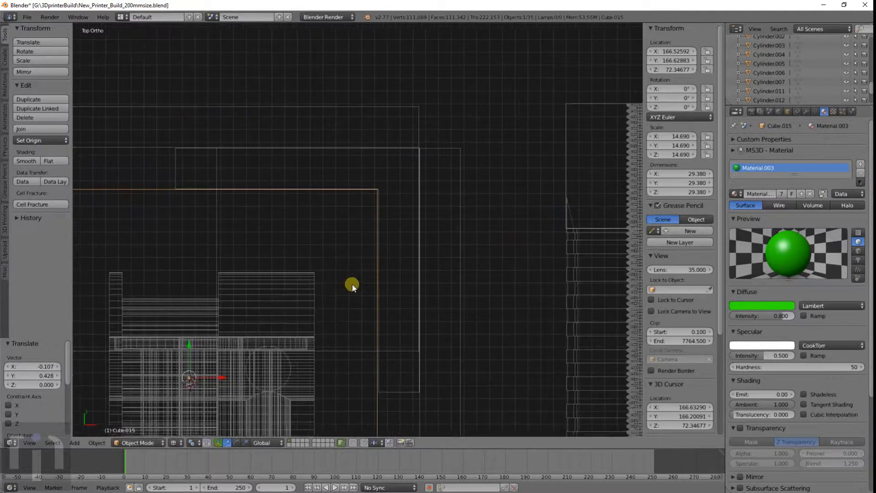
key("g")
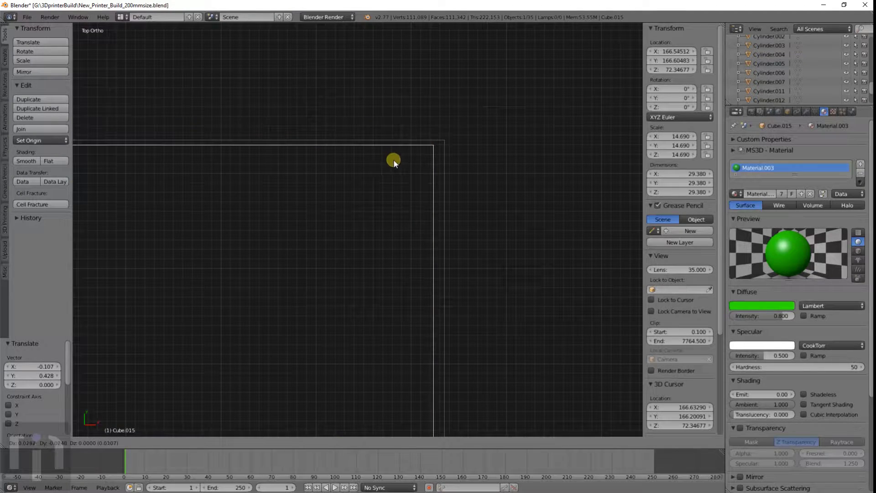
left_click(398, 160)
scroll(314, 266, "down", 3)
scroll(313, 266, "down", 9)
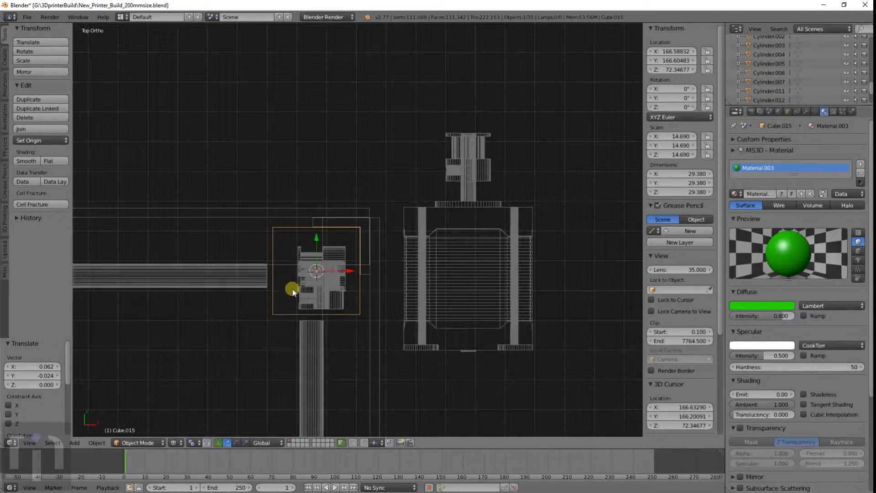
In Edit Mode, extend the green block's rod-facing side about 1.77 along negative X to meet the X-direction rod's end.
middle_click_drag(292, 289, 335, 251, "shift")
scroll(336, 249, "up", 3)
key("Tab")
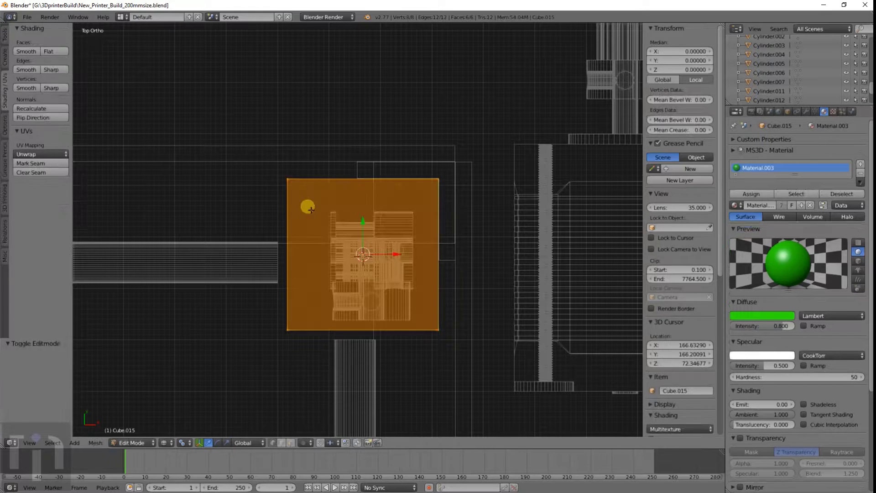
key("a")
key("b")
left_click_drag(279, 176, 315, 388)
key("g")
key("x")
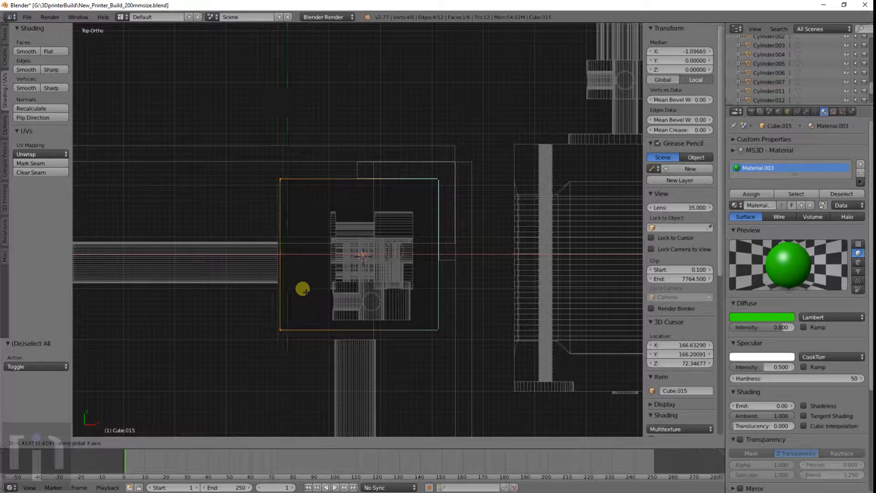
left_click(303, 282)
Extend the block's other rod-facing side about 1.77 along negative Y to the Y-direction rod's end and return to Object Mode.
key("a")
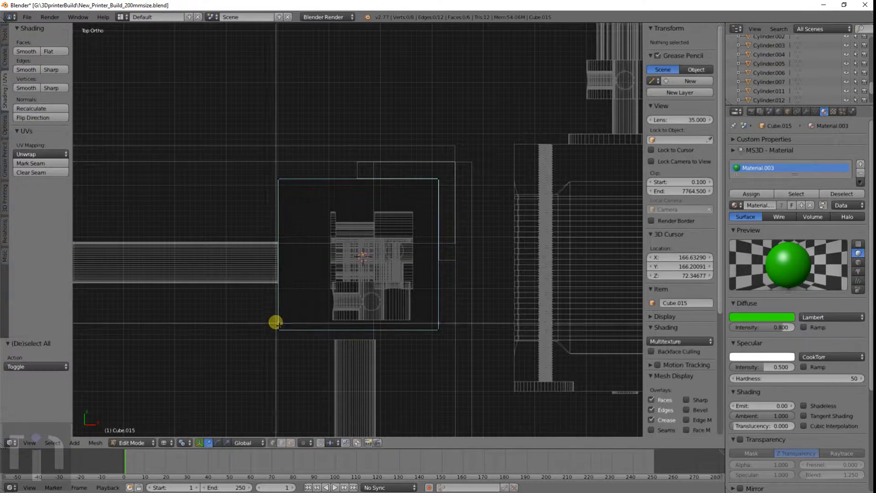
key("b")
left_click_drag(274, 317, 440, 358)
key("g")
key("y")
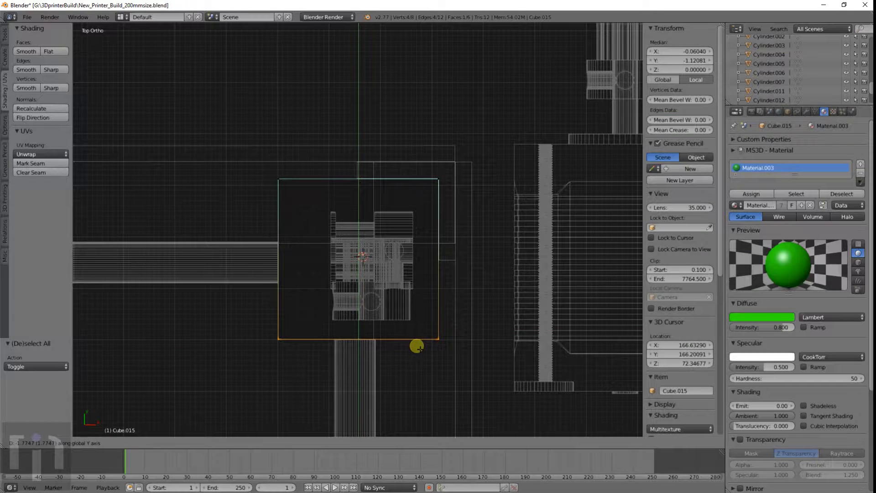
left_click(407, 330)
key("Tab")
In the front view, scale the green block along Z by a factor of 1.333.
scroll(397, 315, "down", 3)
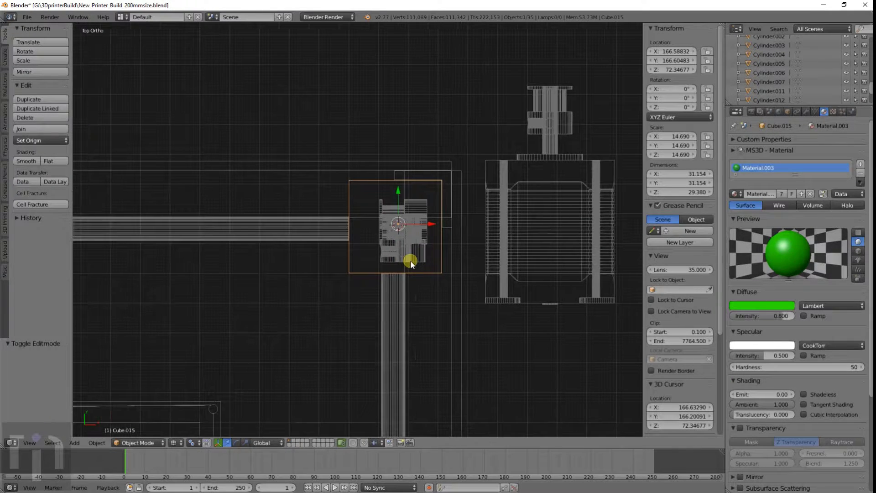
key("KP_1")
middle_click_drag(398, 317, 388, 229, "shift")
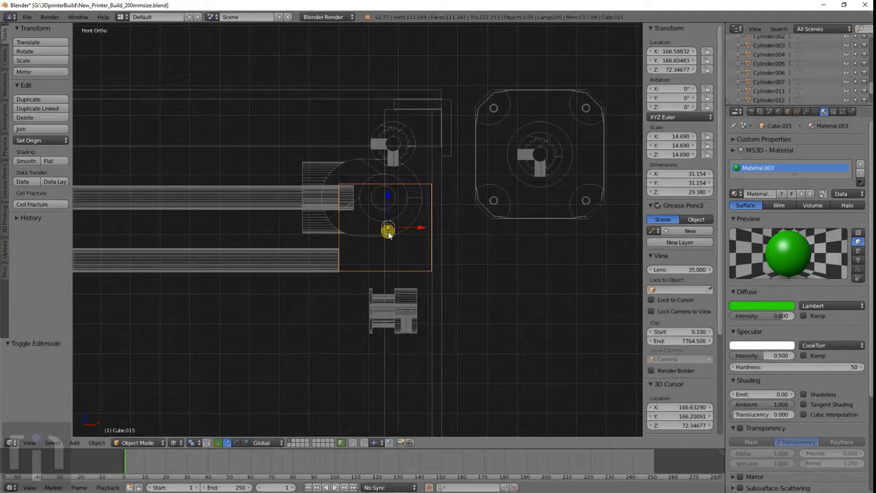
scroll(404, 244, "up", 3)
key("s")
key("z")
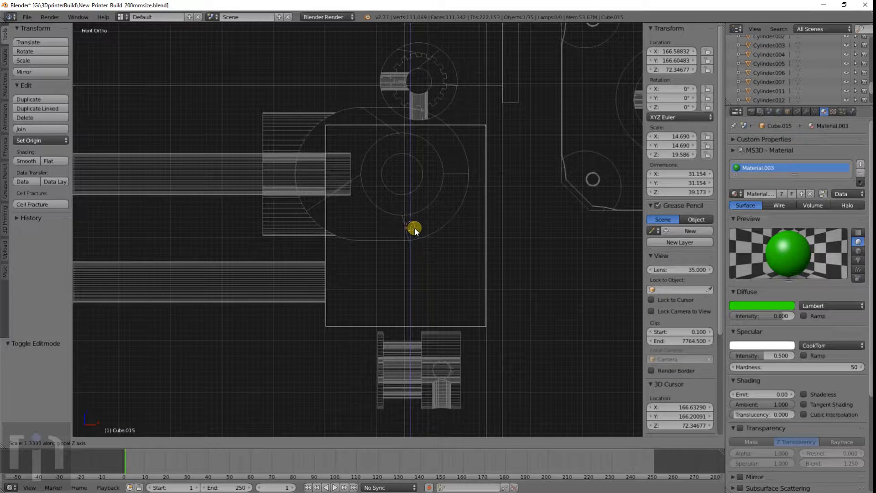
left_click(414, 229)
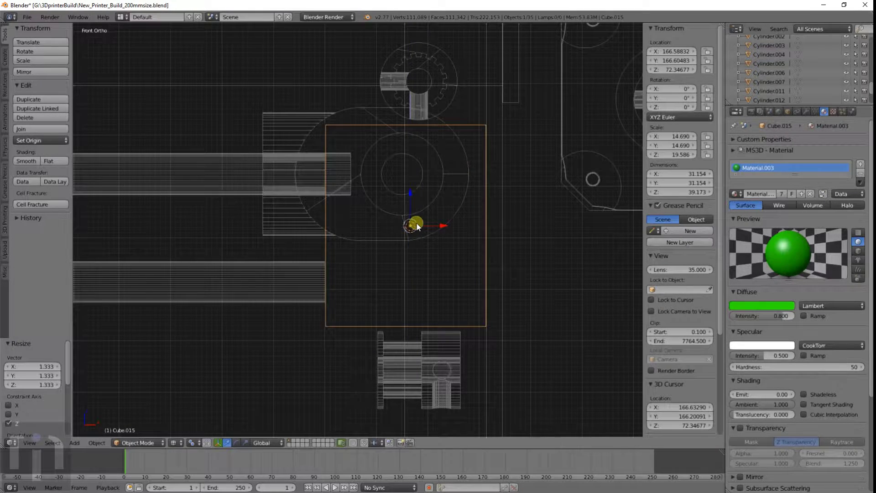
Isolate the green block, both pulleys, the two adjoining rods, the corner post and the adjacent frame beam by hiding all unselected objects.
scroll(413, 224, "down", 2)
mouse_move(412, 219)
middle_mouse_down()
mouse_move(434, 238)
mouse_move(345, 238)
mouse_move(244, 313)
mouse_move(358, 198)
mouse_move(392, 146)
mouse_move(364, 195)
mouse_move(487, 262)
middle_mouse_up()
key("z")
scroll(485, 247, "up", 5)
scroll(428, 240, "down", 2)
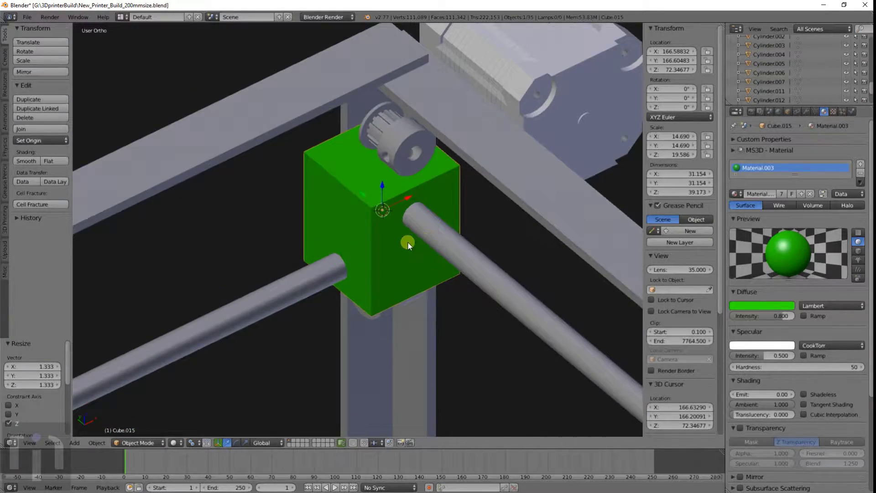
middle_click_drag(407, 242, 385, 313)
right_click(385, 313)
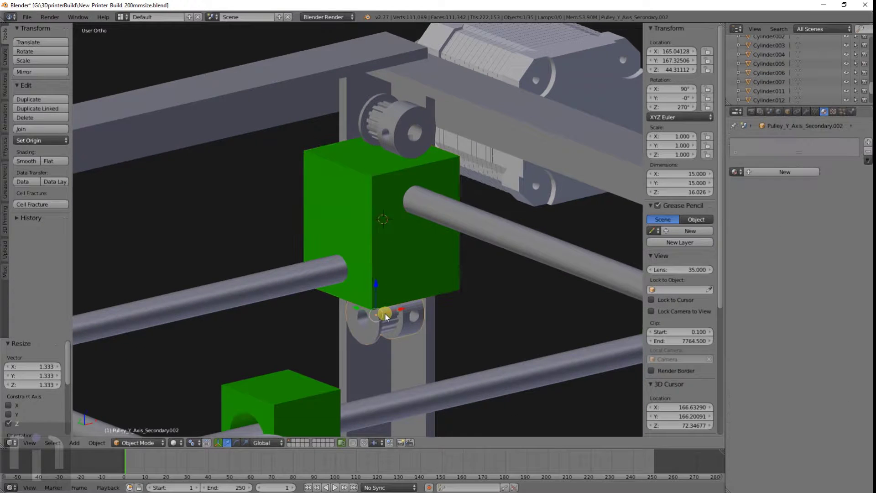
right_click(367, 260, "shift")
right_click(331, 259, "shift")
right_click(432, 204, "shift")
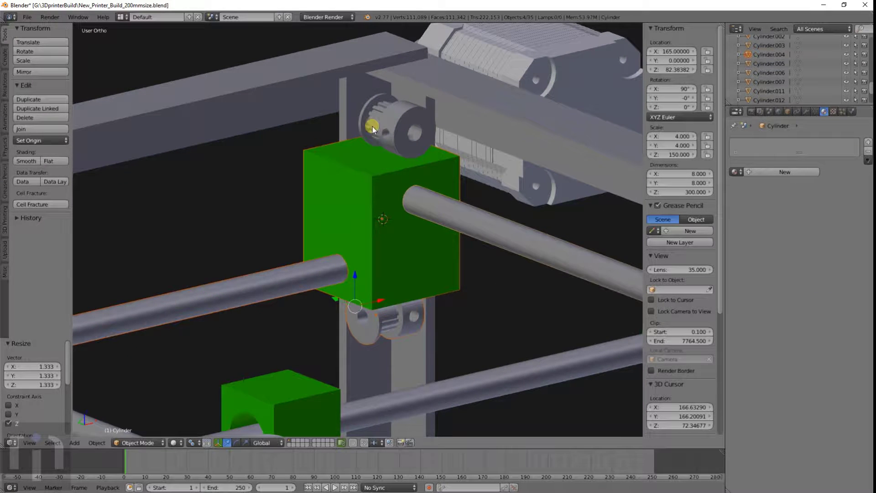
right_click(367, 116, "shift")
right_click(355, 110, "shift")
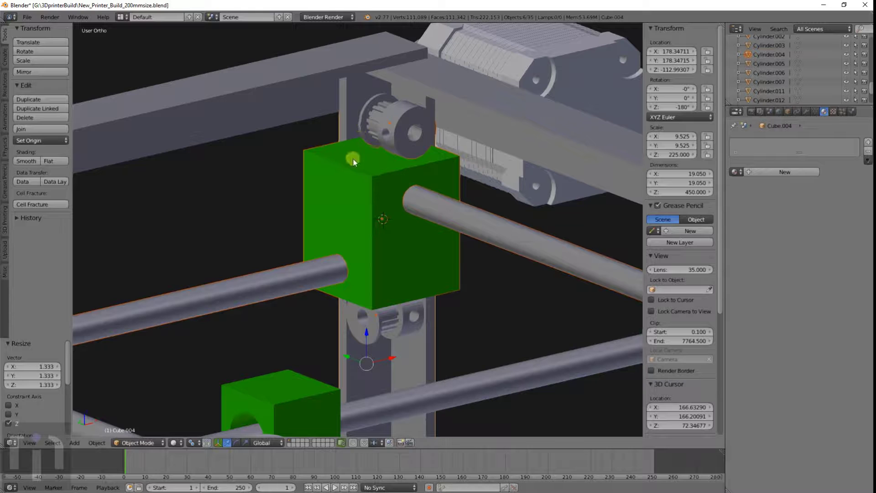
right_click(415, 83, "shift")
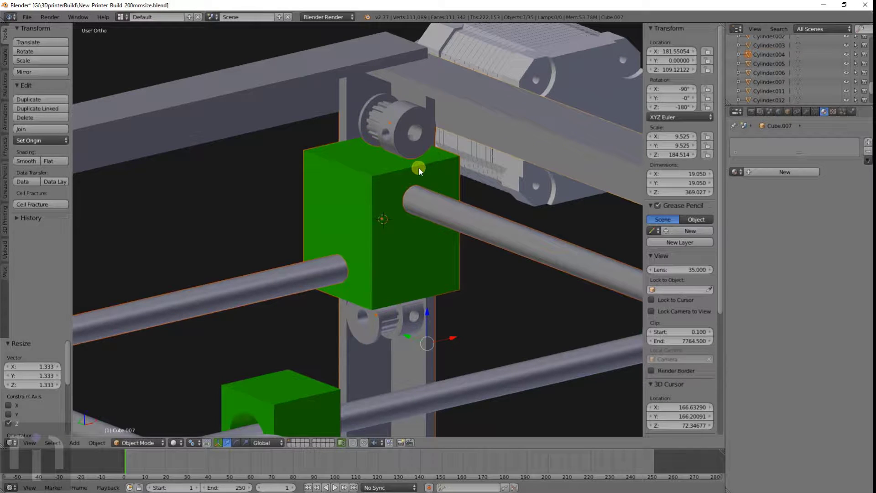
key("shift+h")
Duplicate the Y-direction rod in place.
middle_click_drag(418, 167, 472, 165)
key("KP_1")
key("KP_3")
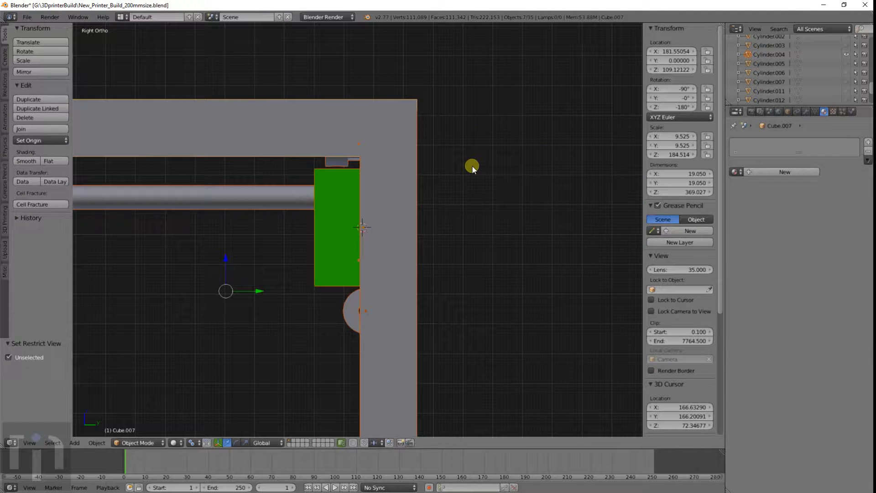
key("z")
key("KP_1")
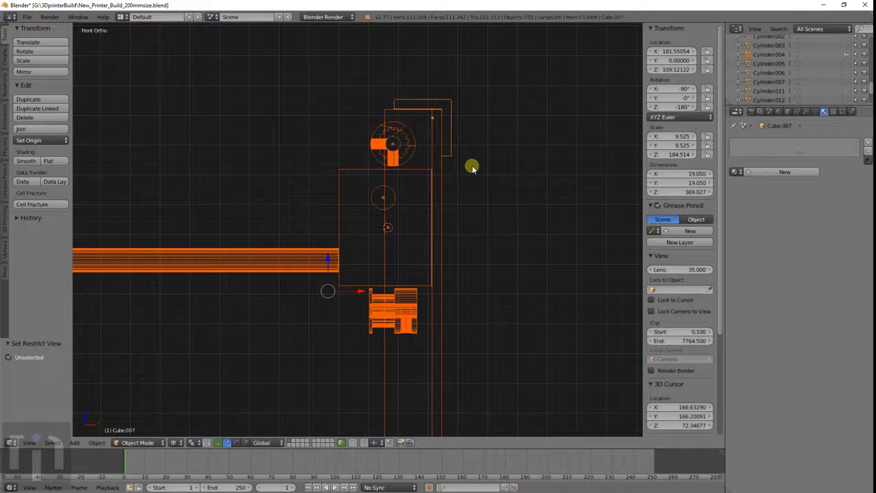
right_click(390, 196)
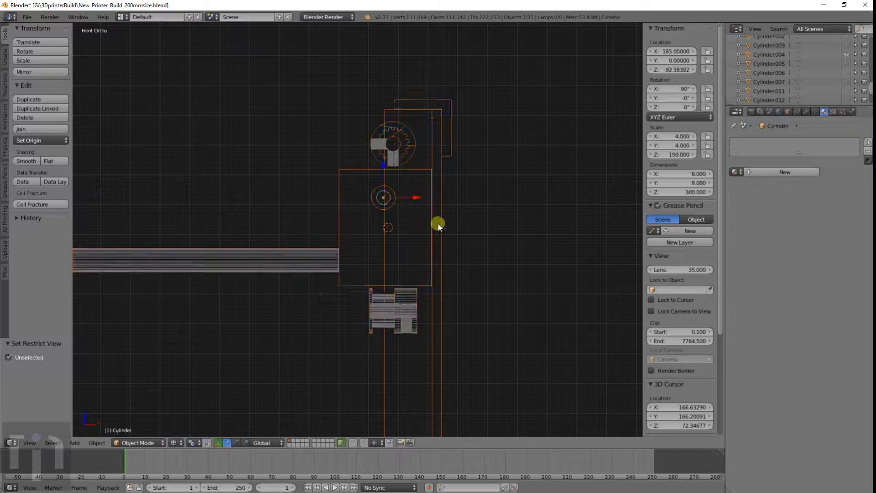
key("KP_7")
key("shift+a")
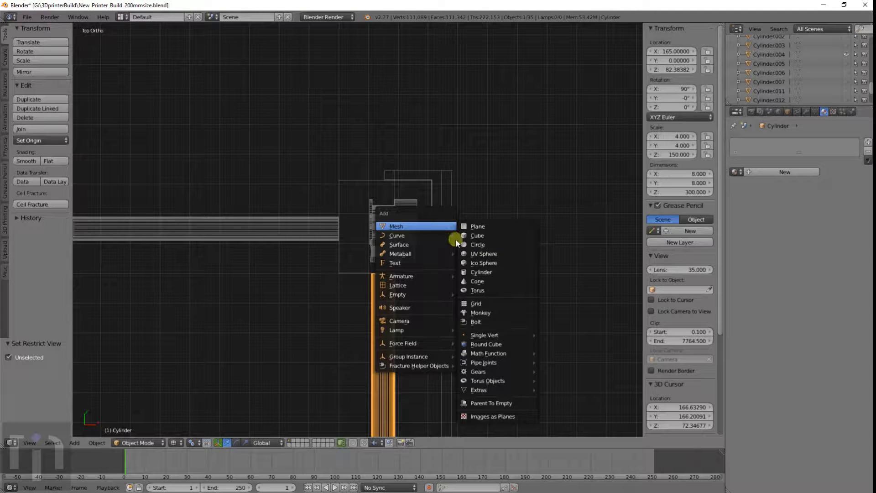
scroll(318, 346, "down", 3)
middle_click_drag(374, 328, 370, 224, "shift")
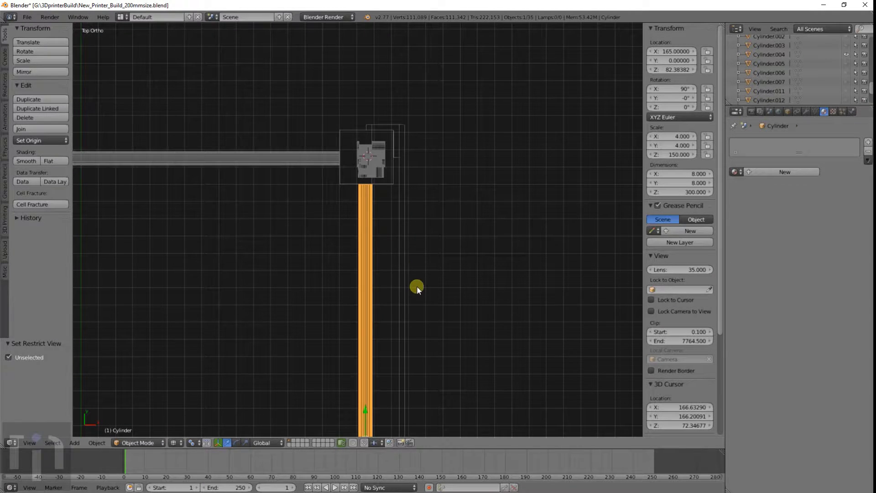
key("shift+d")
key("Escape")
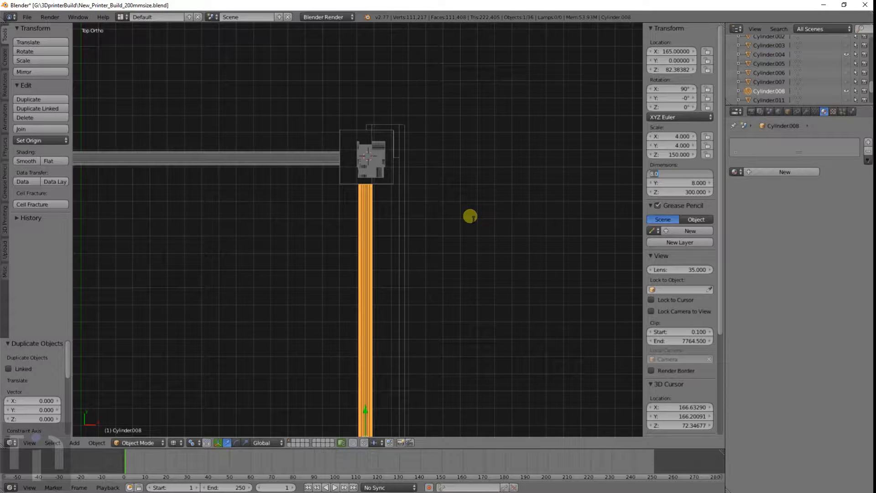
Set the duplicated cylinder's dimensions to 18 in X, 18 in Y and 15 in Z.
type("18")
key("Tab")
type("18")
key("Return")
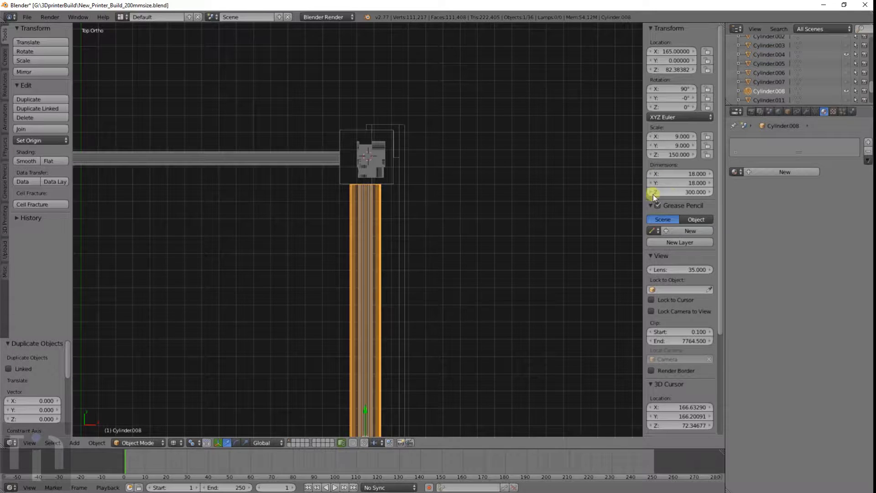
left_click(685, 196)
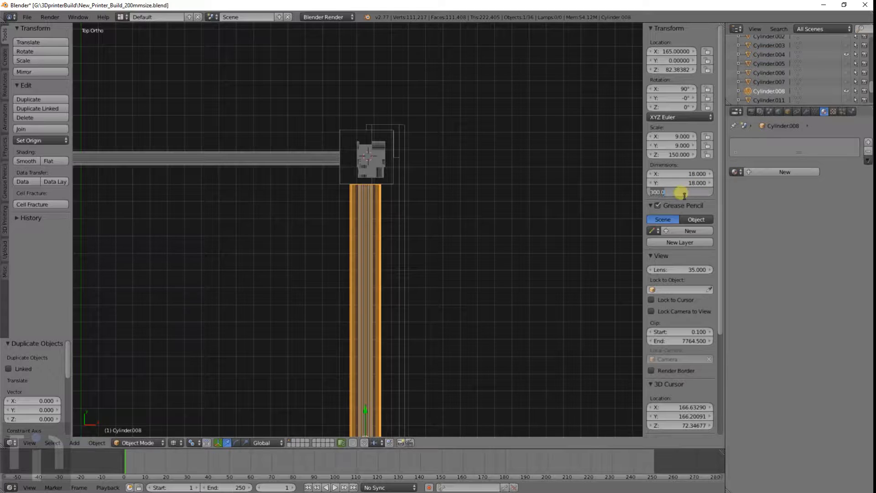
type("15")
key("Return")
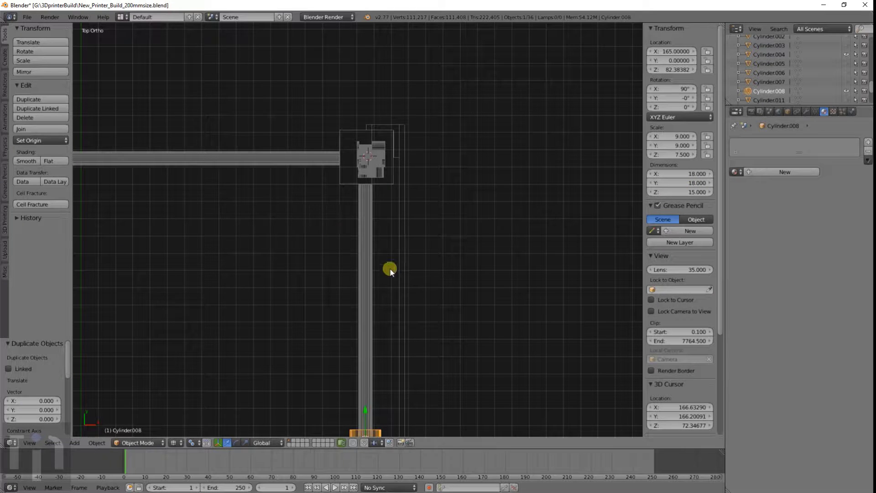
Move the short cylinder about 142.70 along Y until its end face meets the green block.
key("g")
key("y")
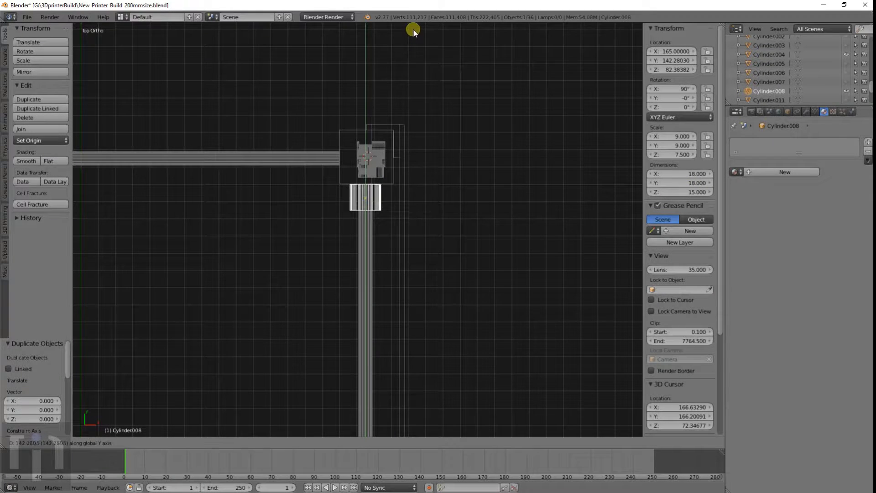
left_click(412, 29)
scroll(386, 136, "up", 5)
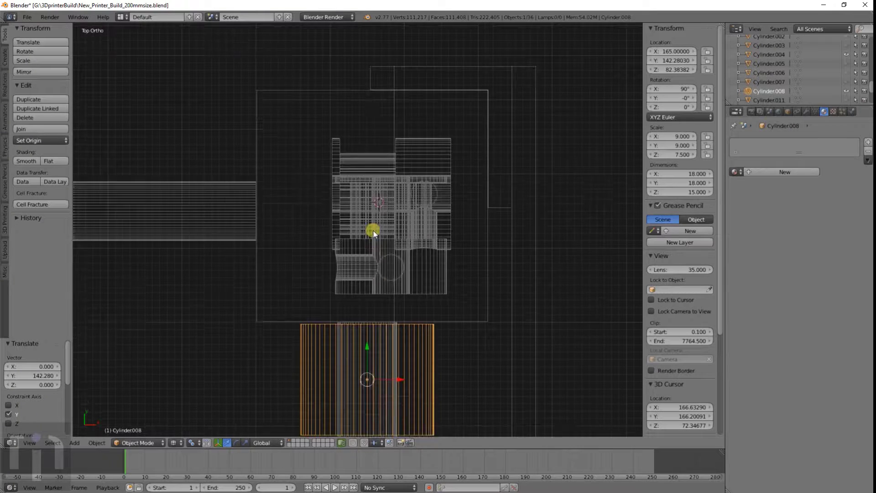
scroll(372, 214, "up", 3)
key("g")
key("y")
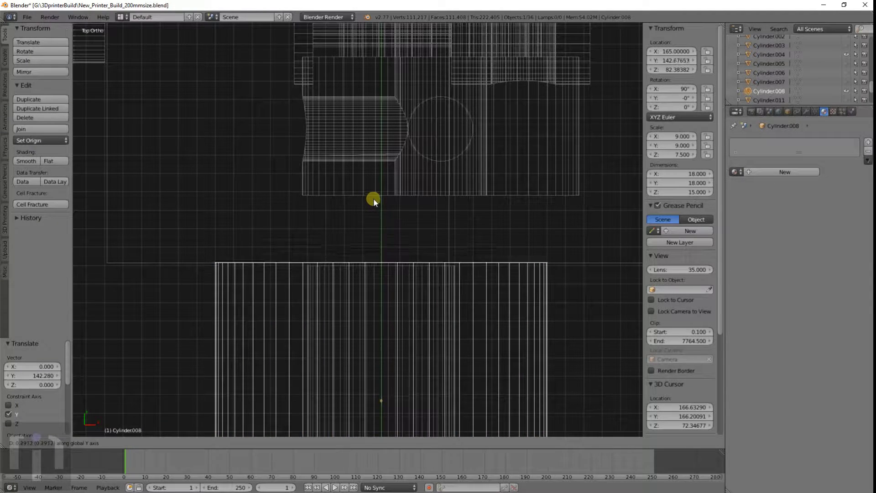
left_click(373, 198)
scroll(372, 205, "down", 5)
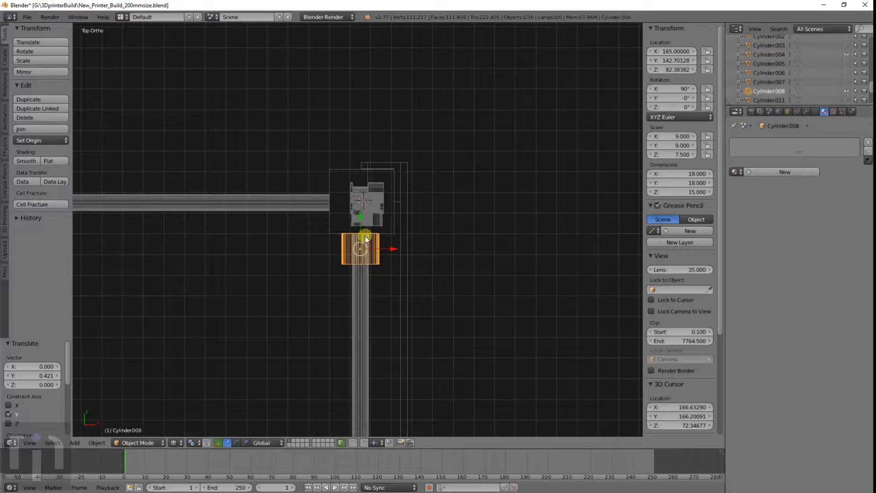
Snap the 3D cursor to the centre of the X-direction rod.
middle_click_drag(365, 236, 433, 241, "shift")
right_click(391, 213)
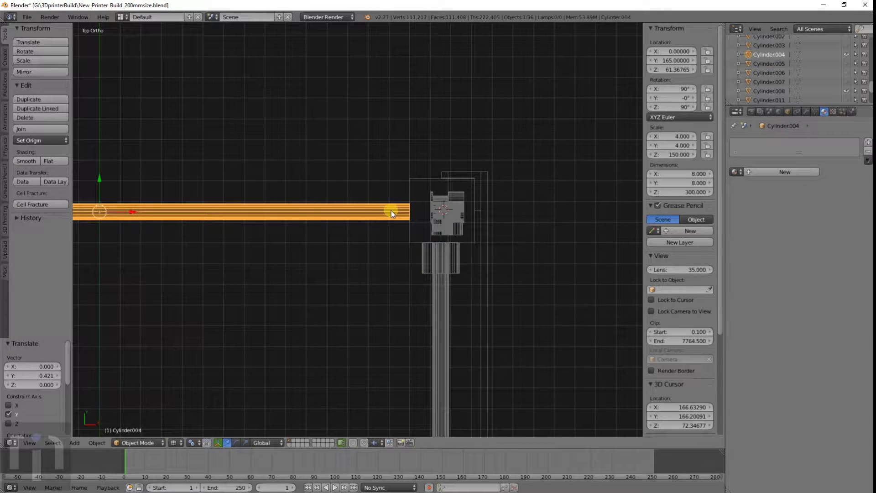
key("shift+s")
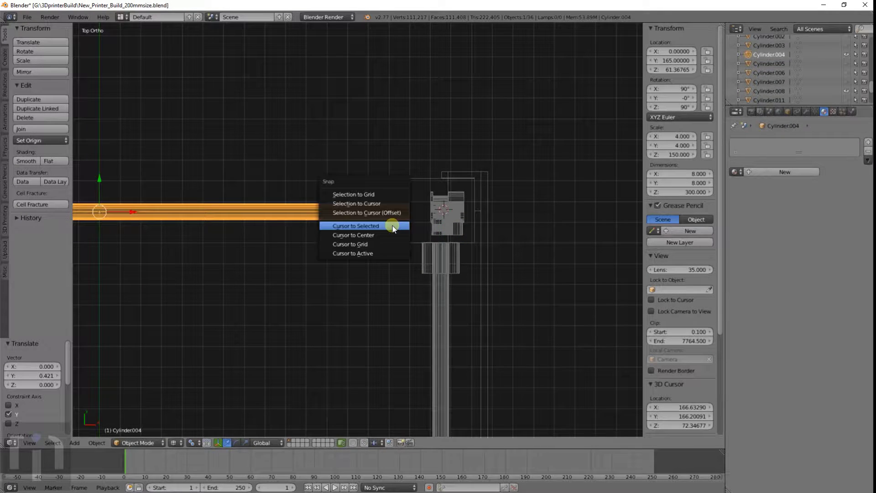
left_click(365, 226)
Duplicate the short cylinder and snap the copy to the 3D cursor on the X-direction rod.
right_click(427, 257)
key("shift+d")
right_click(427, 257)
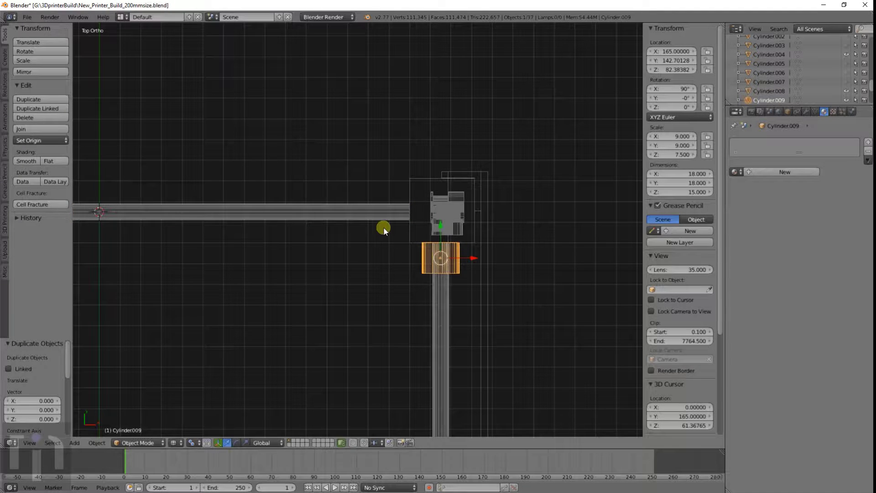
key("shift+s")
left_click(366, 203)
Rotate the copied cylinder 90° in the top view to align it with the X-direction rod.
type("r")
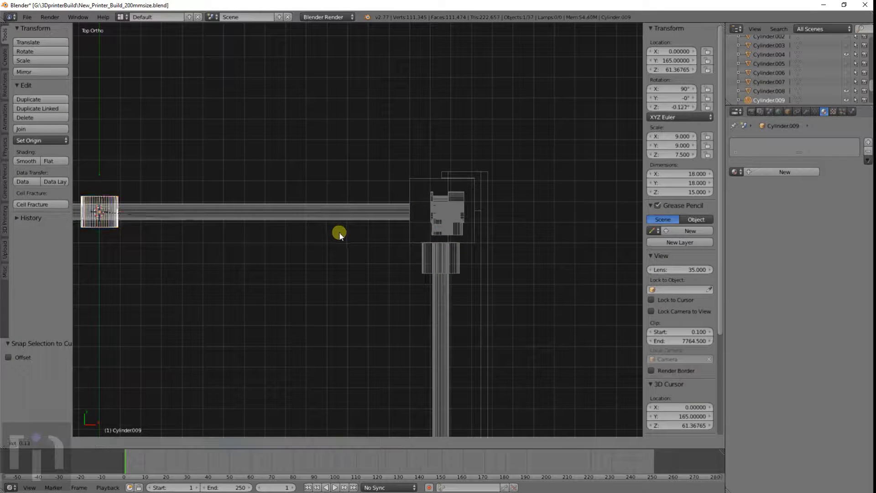
type("90")
key("Return")
Move the copied cylinder about 142.71 along X until its end face meets the green block.
key("g")
key("x")
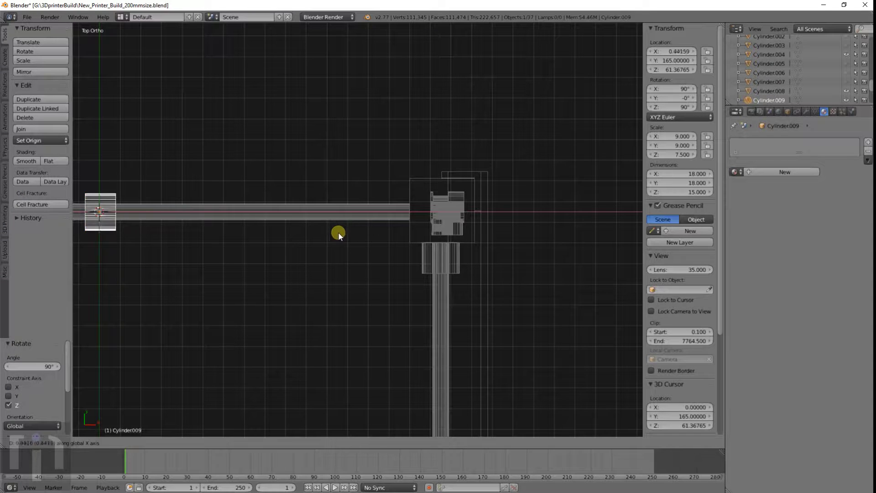
left_click(631, 247)
scroll(373, 229, "up", 7)
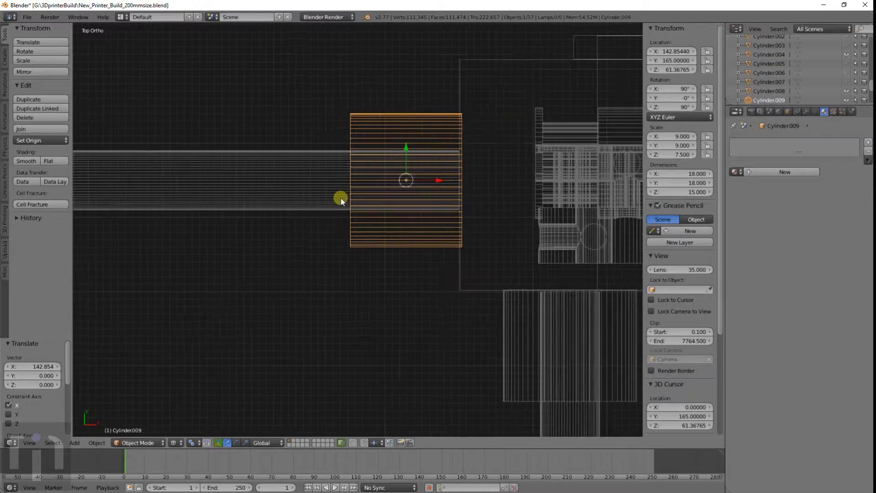
scroll(340, 228, "up", 5)
key("g")
key("x")
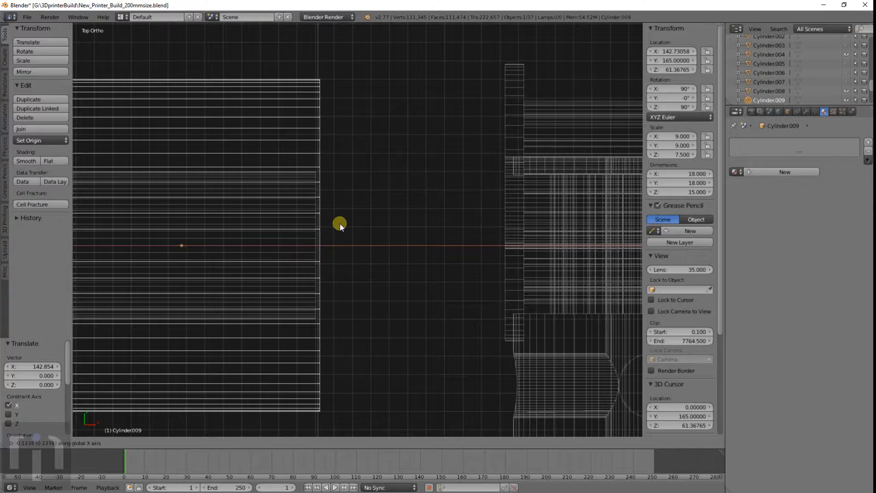
left_click(339, 223)
scroll(340, 223, "down", 10)
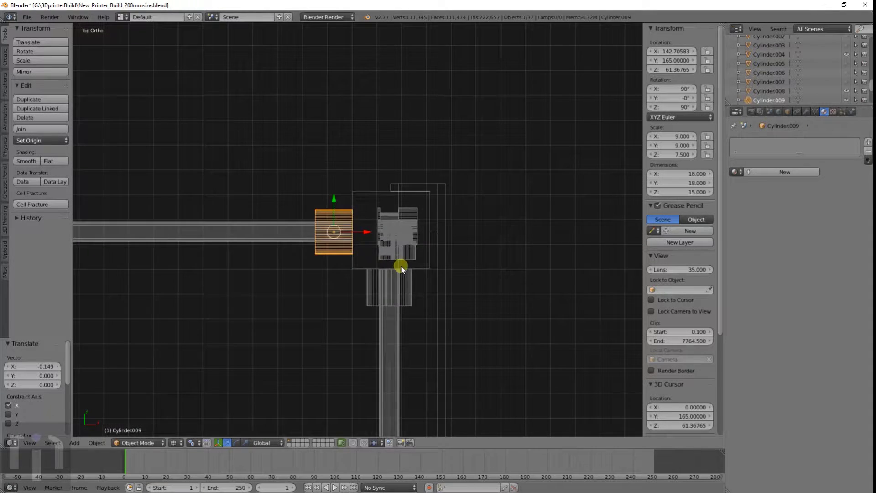
Join the two rod-holder cylinders into a single object.
middle_click_drag(401, 264, 396, 217, "shift")
left_click(406, 242, "shift")
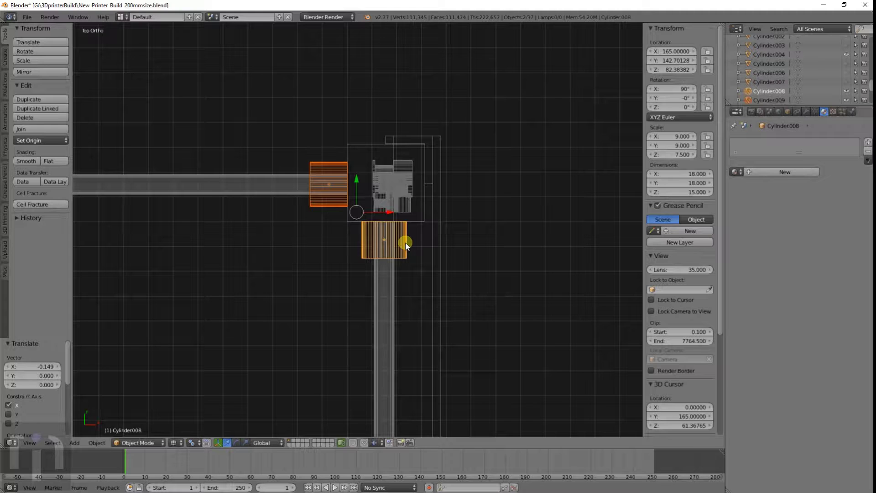
key("ctrl+j")
Add a Boolean modifier with the Union operation to the green corner block.
scroll(365, 227, "up", 5)
right_click(357, 209)
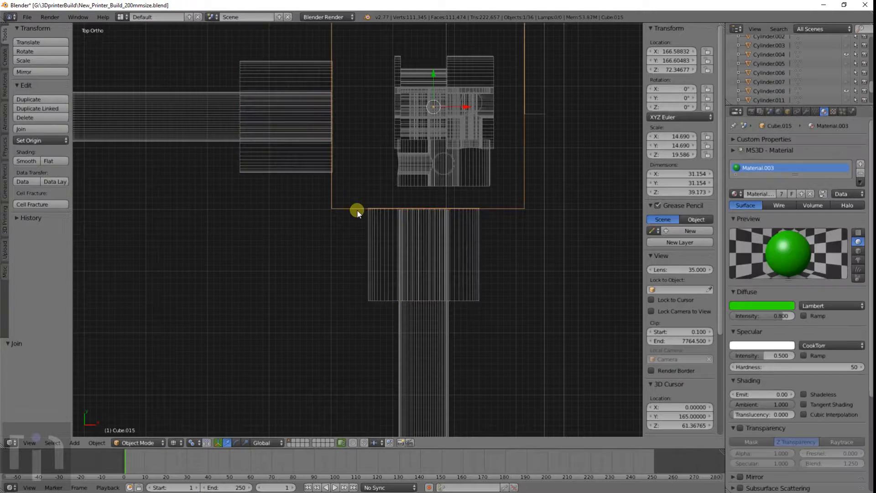
left_click(807, 111)
left_click(791, 141)
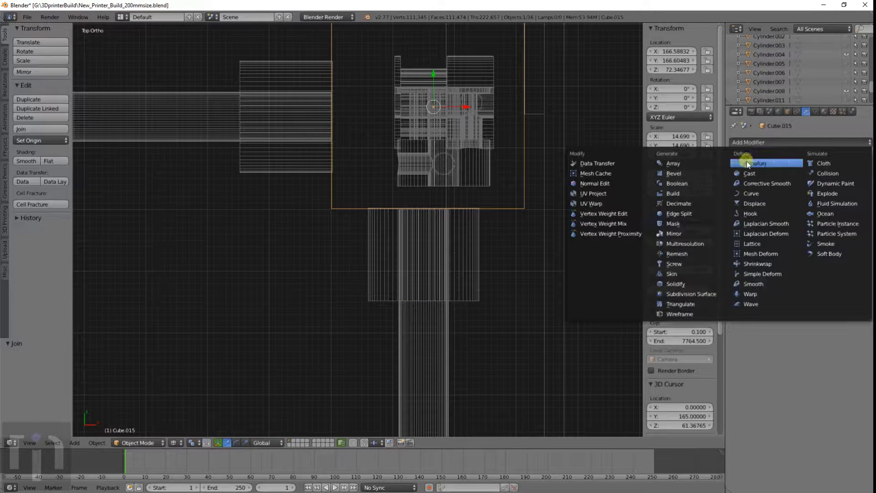
left_click(748, 187)
left_click(767, 195)
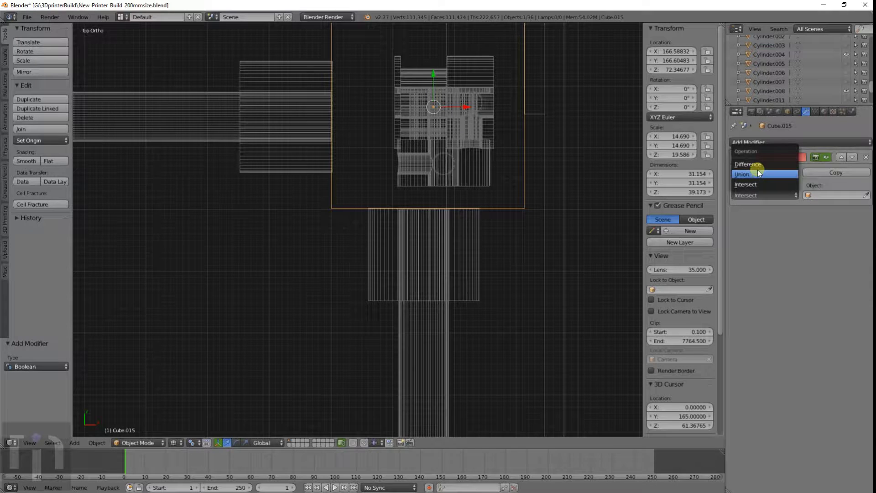
left_click(759, 174)
Set the joined cylinders, Cylinder.008, as the object of the block's Boolean union and apply the modifier.
left_click(817, 193)
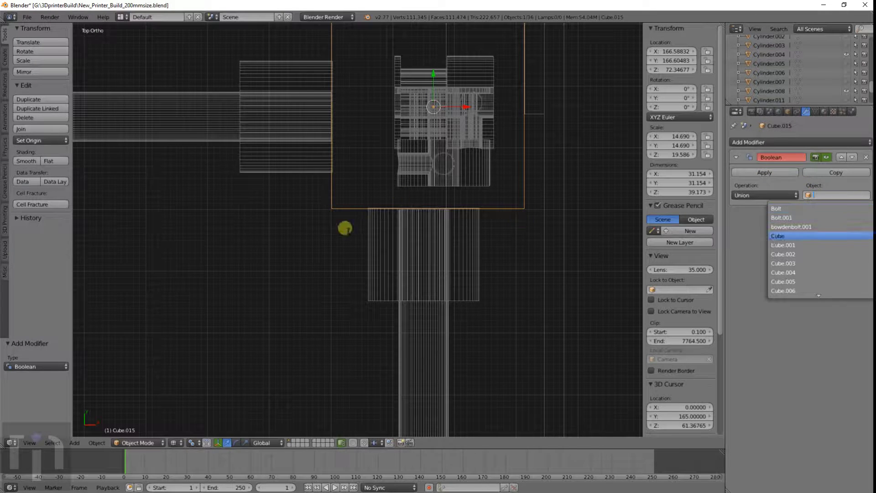
right_click(412, 244)
right_click(451, 241)
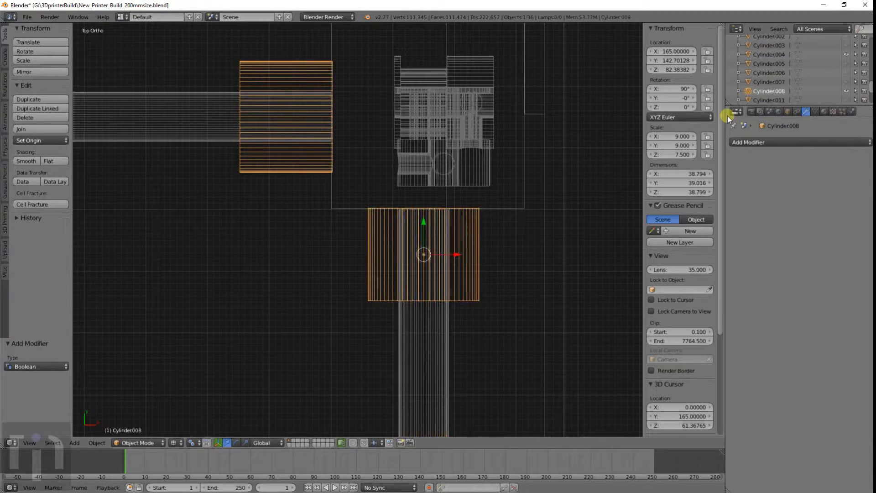
right_click(508, 209)
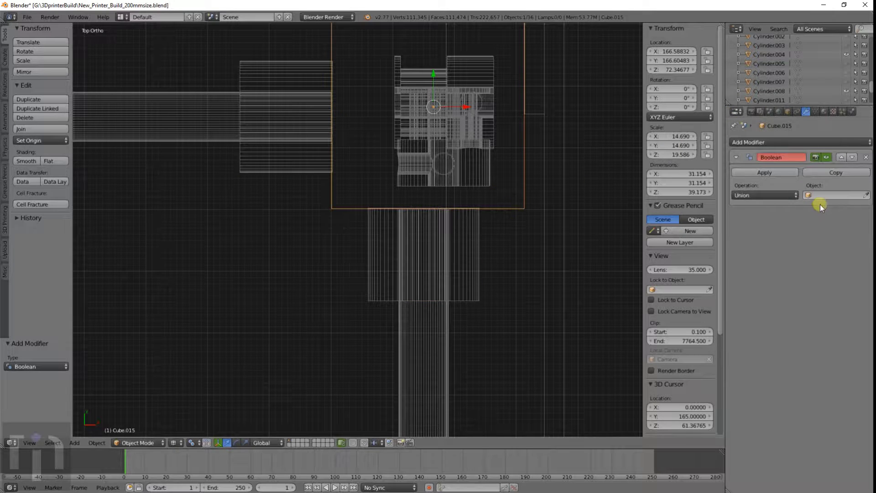
left_click(828, 196)
scroll(812, 274, "down", 5)
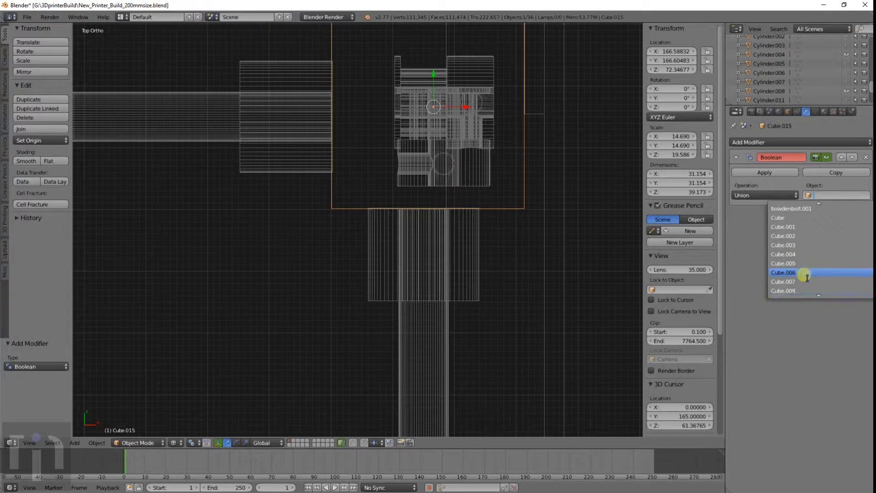
scroll(806, 287, "down", 6)
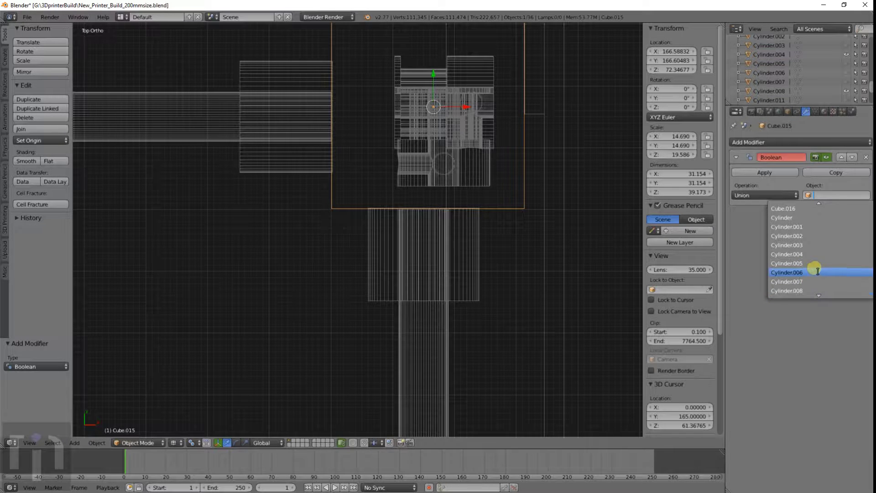
left_click(803, 291)
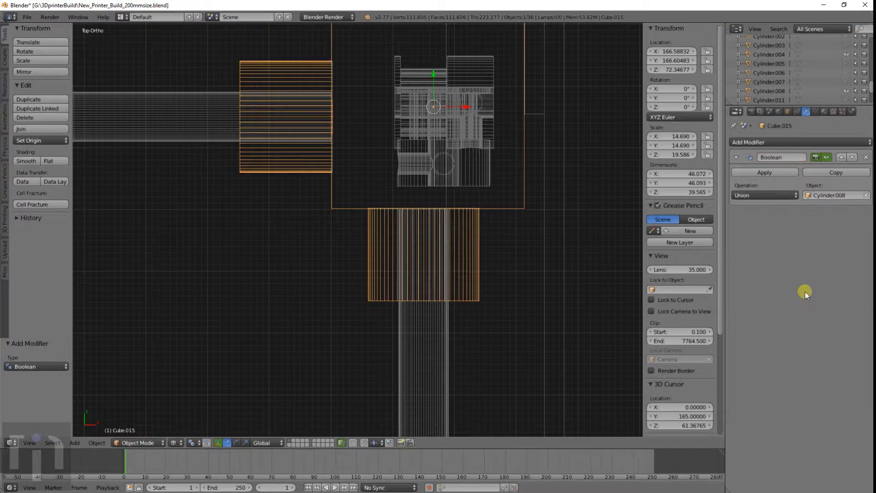
left_click(751, 172)
Delete the leftover joined cylinder object and show the merged corner block in solid shading.
right_click(457, 243)
key("x")
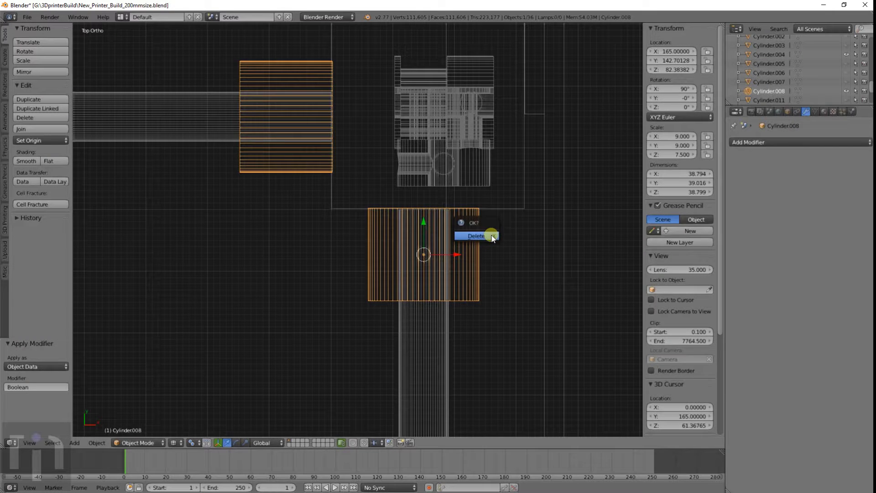
left_click(491, 234)
scroll(487, 237, "down", 5)
mouse_move(487, 238)
middle_mouse_down()
mouse_move(488, 223)
mouse_move(386, 247)
mouse_move(420, 186)
mouse_move(512, 225)
mouse_move(425, 212)
middle_mouse_up()
key("z")
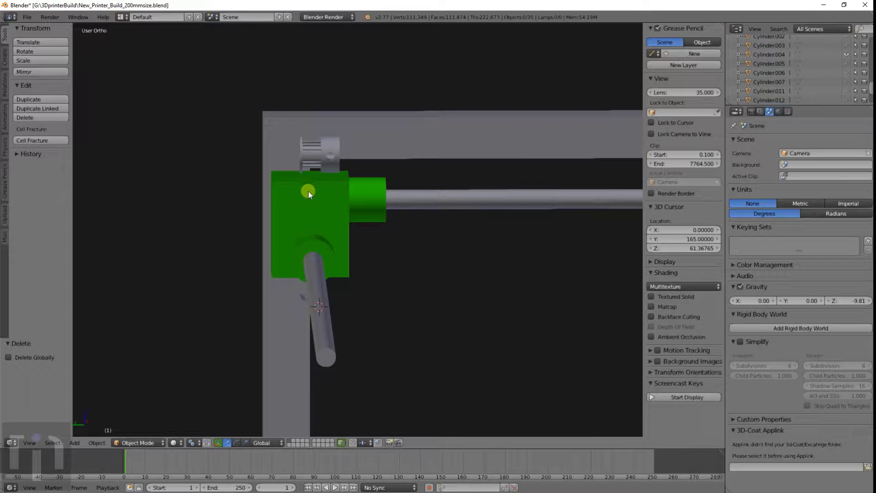
Rotate the secondary Y-axis pulley 180° about Z.
key("KP_7")
key("z")
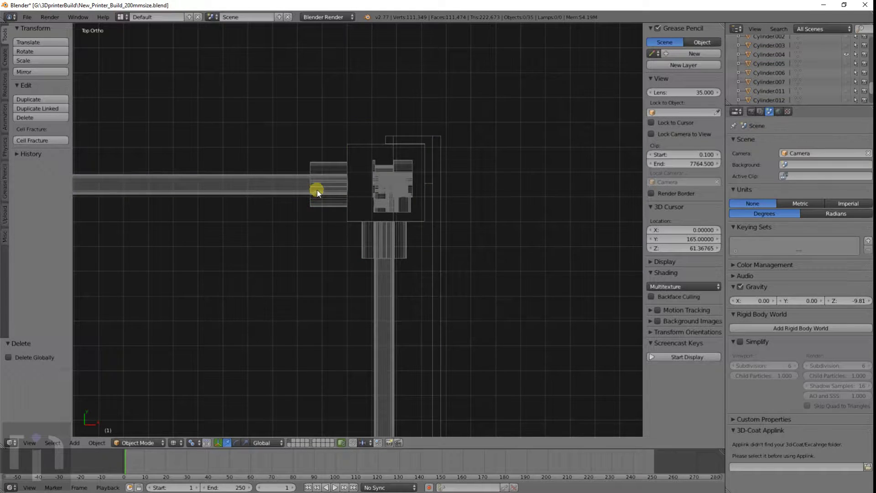
middle_click_drag(412, 159, 397, 220, "shift")
right_click(397, 220)
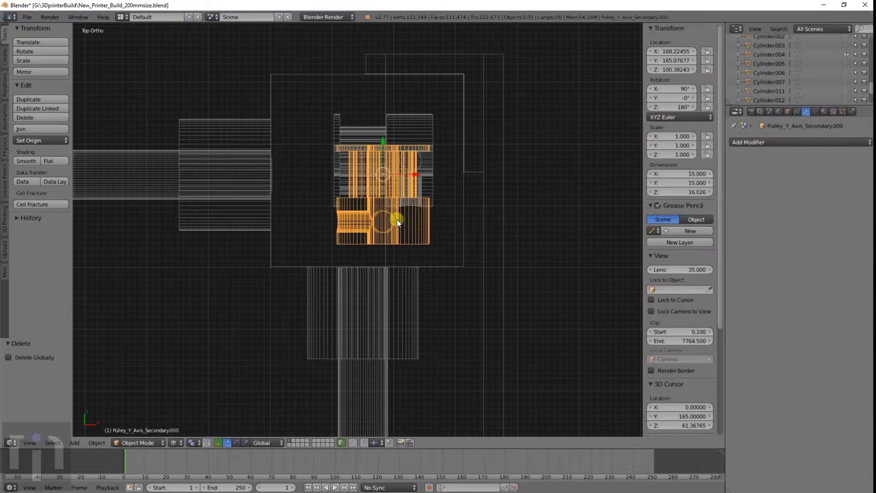
middle_click_drag(395, 180, 388, 216, "shift")
key("g")
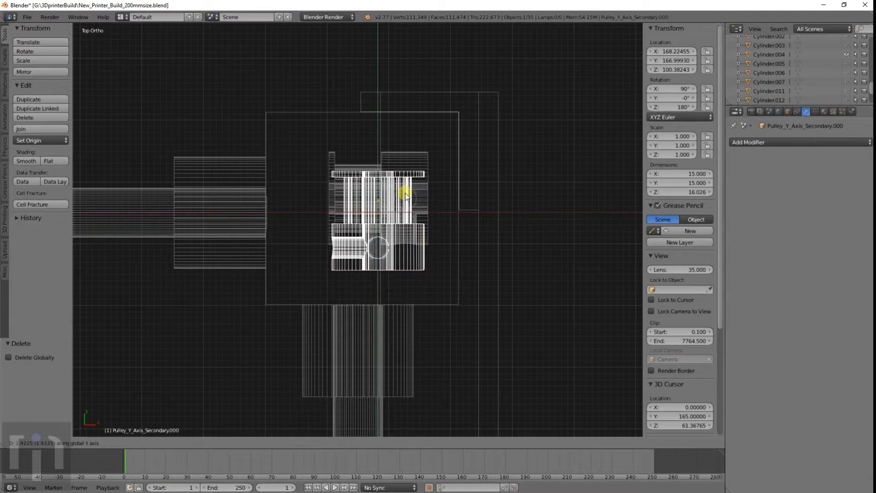
key("Escape")
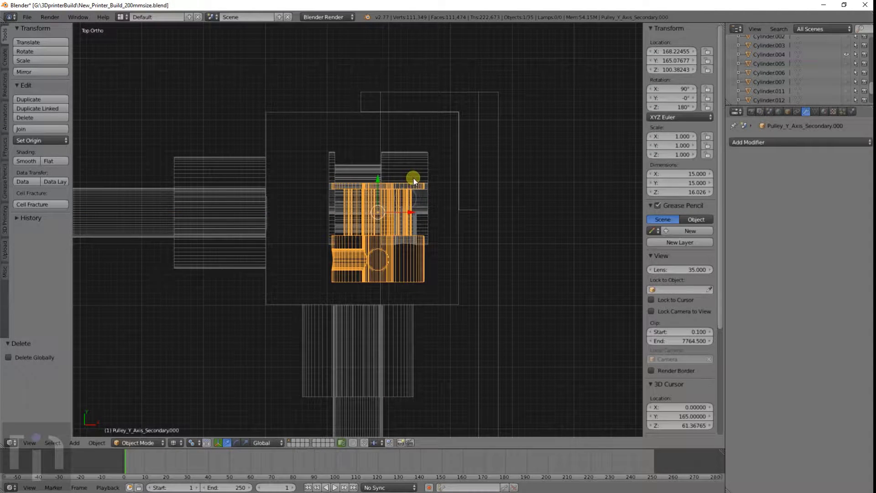
type("r")
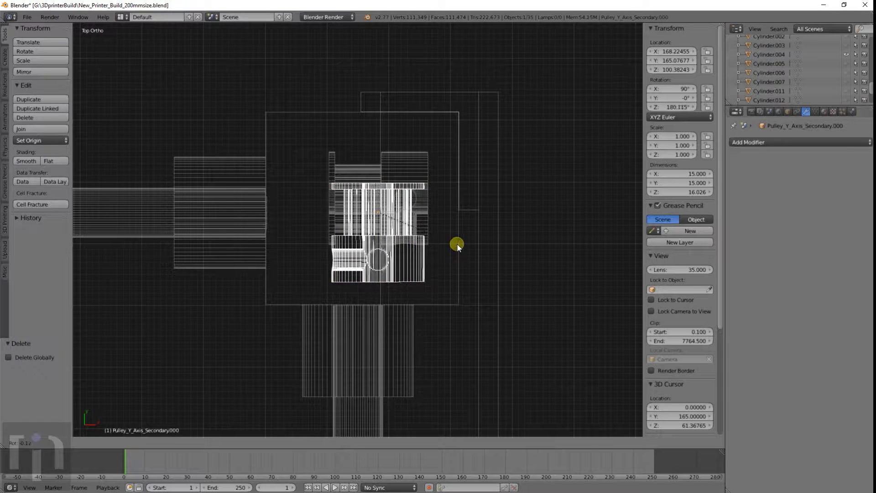
type("z180")
key("Return")
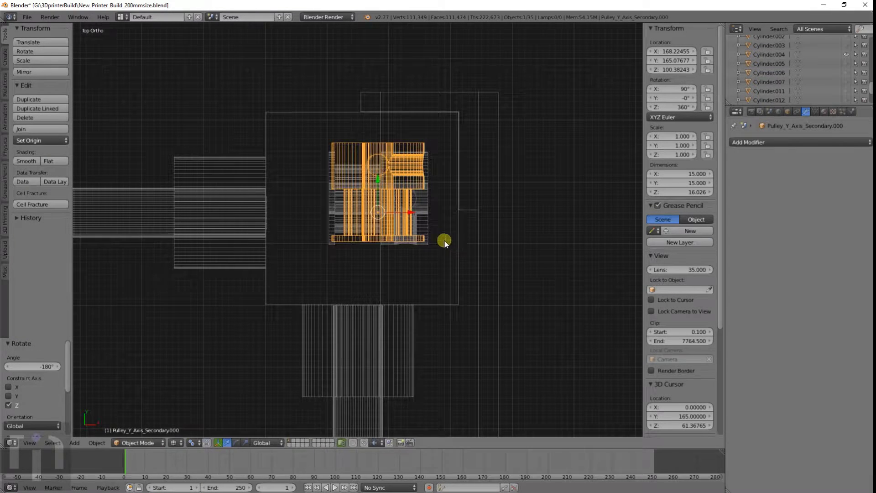
key("g")
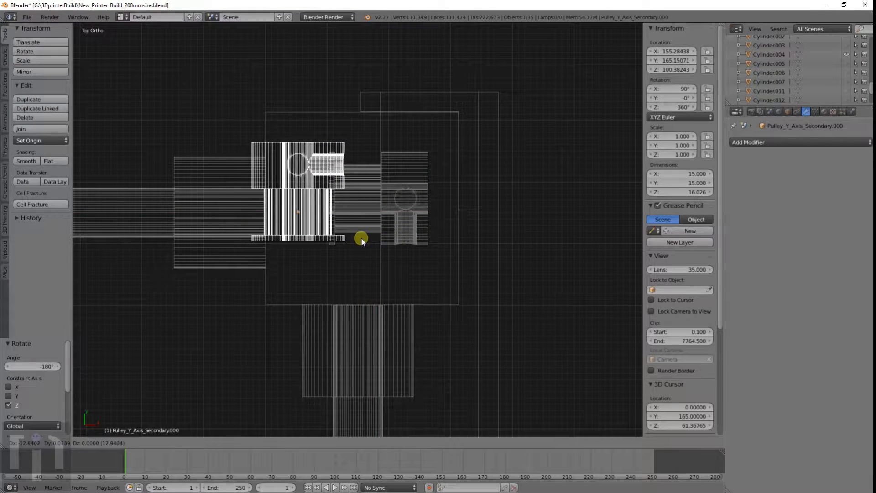
key("Escape")
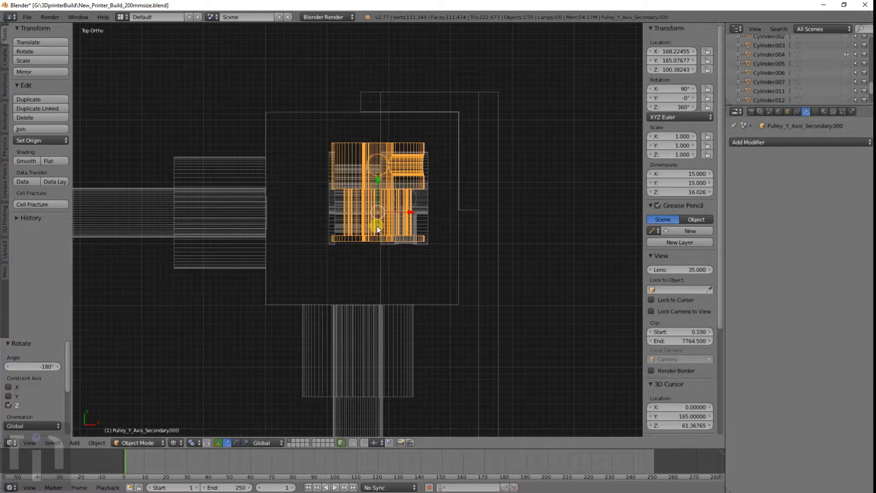
key("g")
key("x")
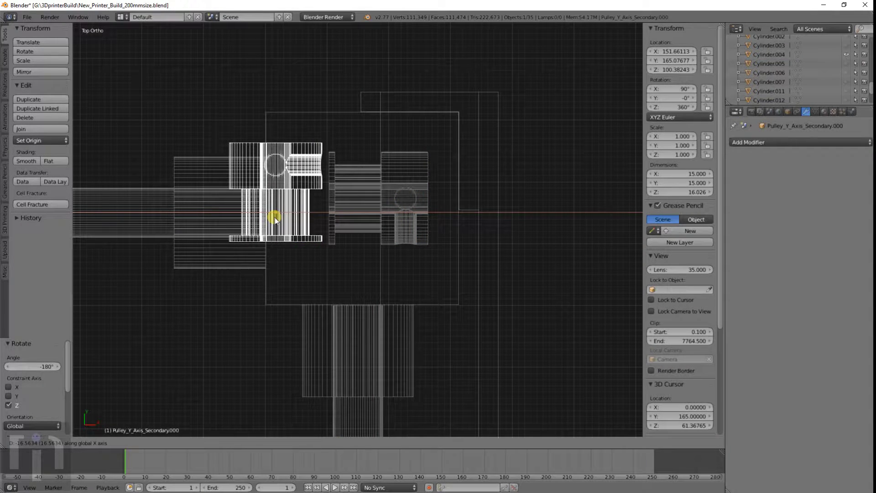
key("Escape")
Move the secondary Y-axis pulley about -0.518 along Y, then select the green block in the top wireframe view.
key("g")
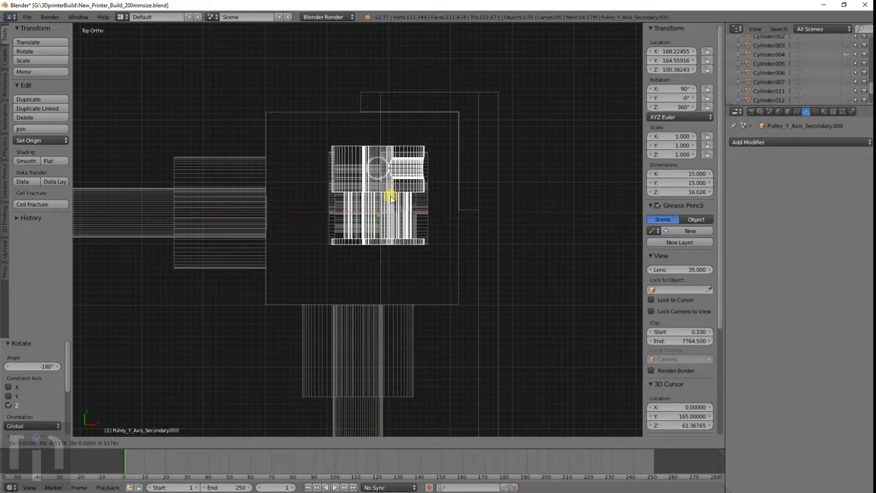
left_click(390, 197)
mouse_move(333, 223)
middle_mouse_down()
mouse_move(415, 180)
mouse_move(388, 146)
mouse_move(396, 117)
mouse_move(370, 178)
mouse_move(374, 142)
middle_mouse_up()
key("z")
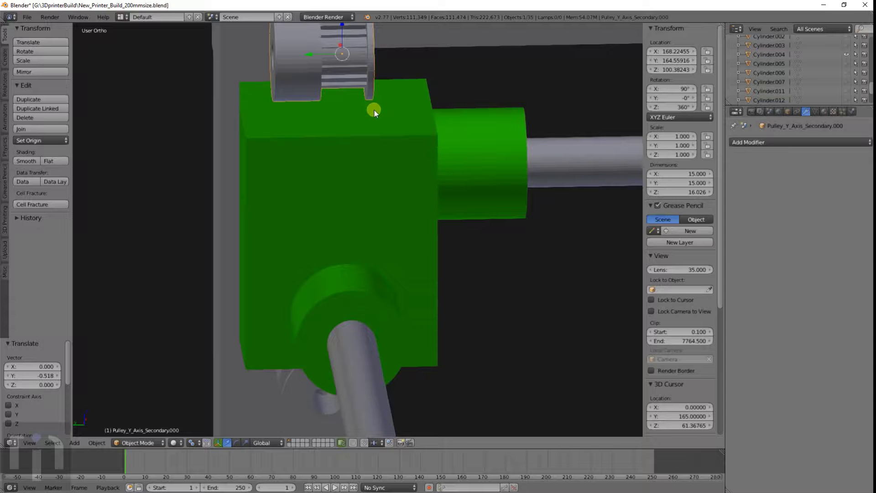
scroll(374, 110, "down", 3)
middle_click_drag(353, 133, 373, 147)
right_click(382, 159)
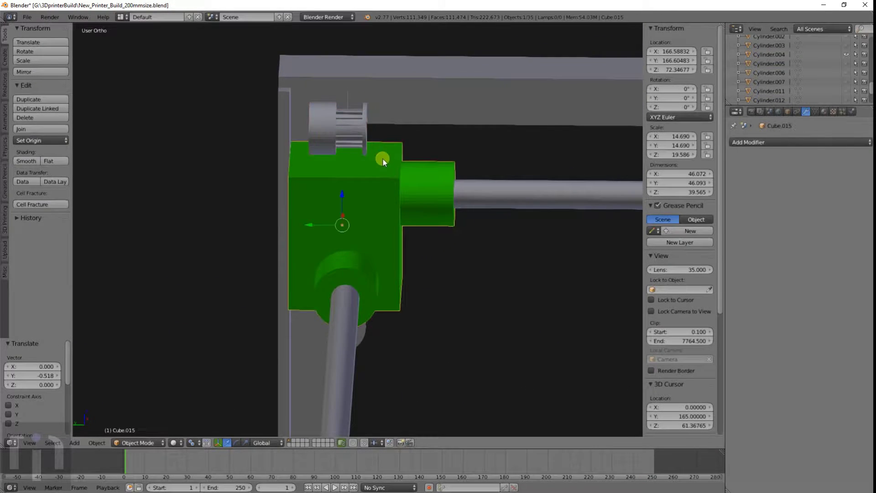
key("KP_7")
key("z")
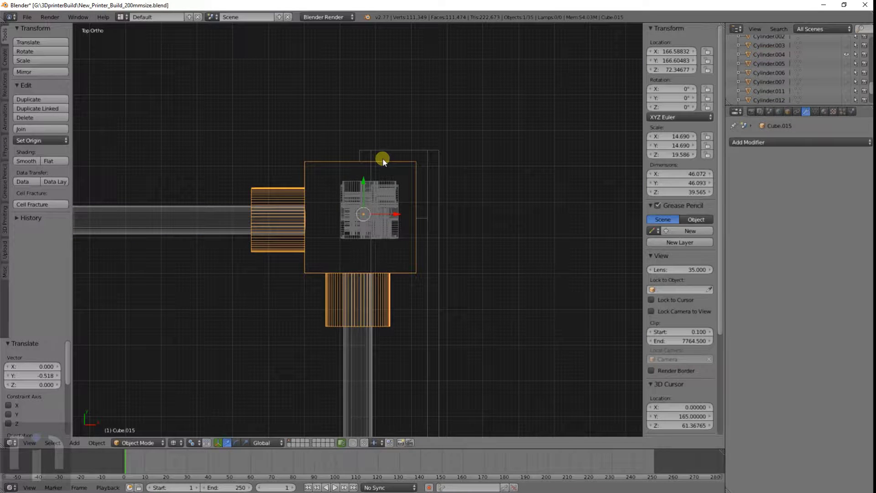
scroll(383, 158, "up", 4)
key("shift+a")
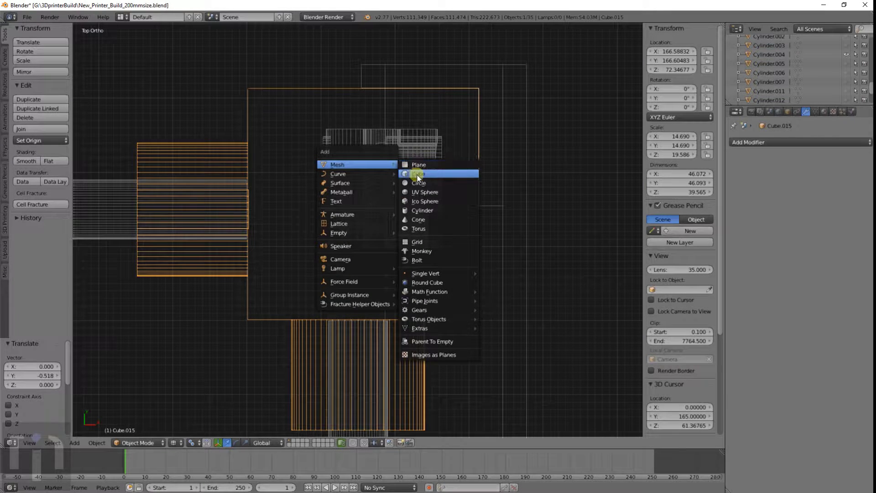
left_click(423, 210)
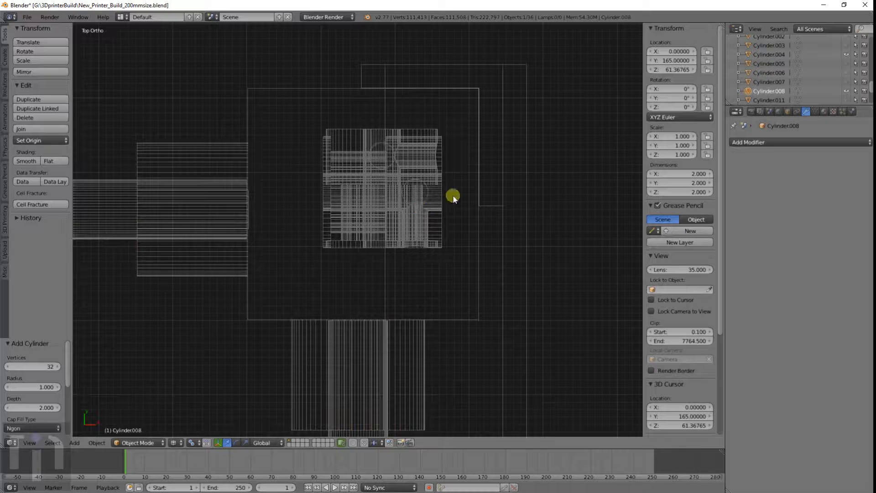
key("x")
left_click(401, 210)
key("shift+a")
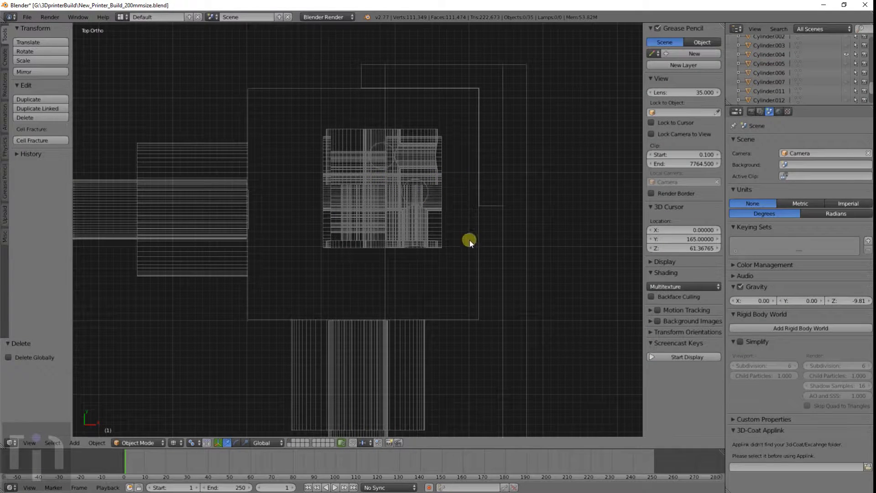
Snap the 3D cursor to the green block's origin and add a cube there.
right_click(469, 239)
key("shift+s")
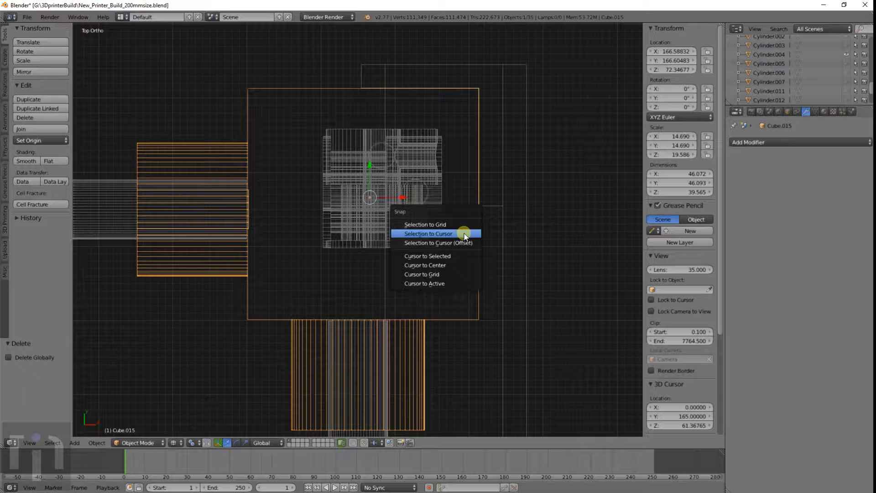
left_click(451, 260)
key("shift+a")
mouse_move(423, 247)
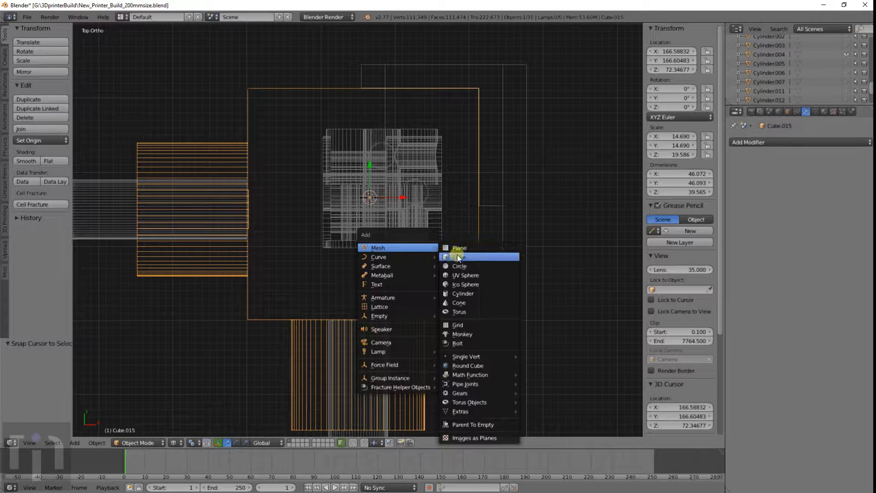
left_click(458, 257)
Place the cube between the pulleys and the block's +Y edge, at about Y 178.55, and scale it to about 4.69.
key("g")
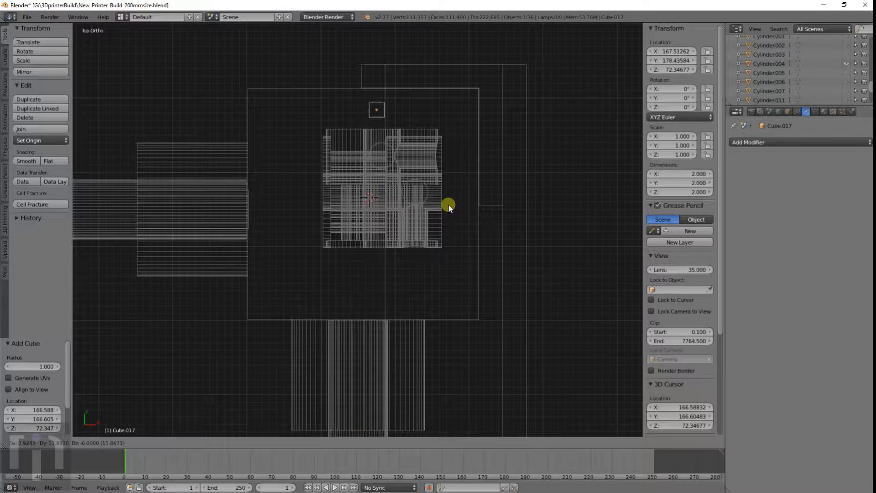
left_click(441, 206)
scroll(418, 207, "up", 4)
key("s")
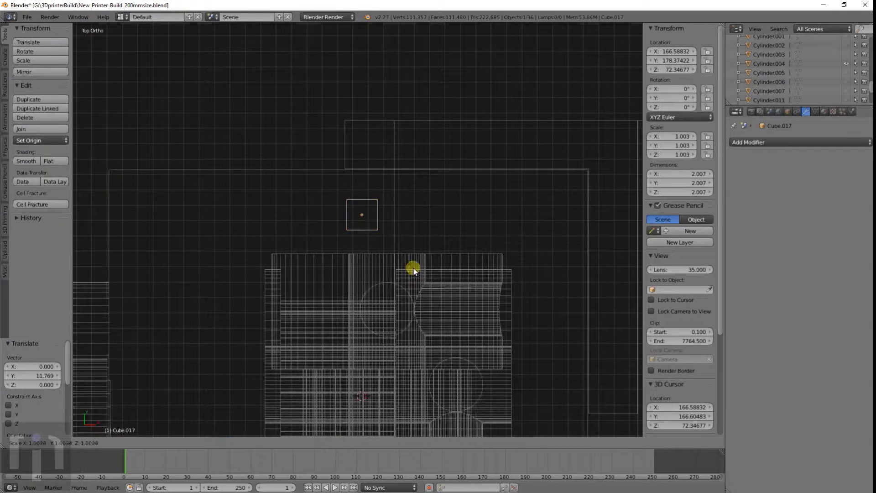
left_click(444, 361)
key("g")
left_click(436, 332)
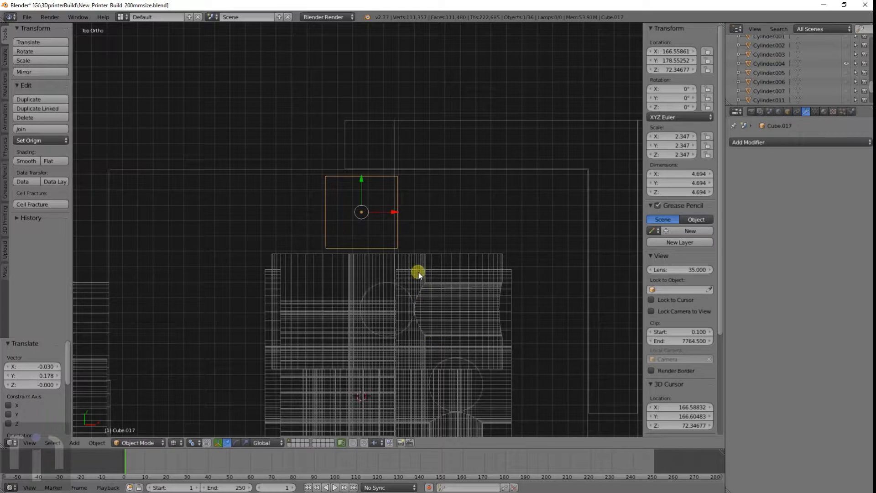
Stretch the cube along X to about 26.55 wide.
key("s")
key("x")
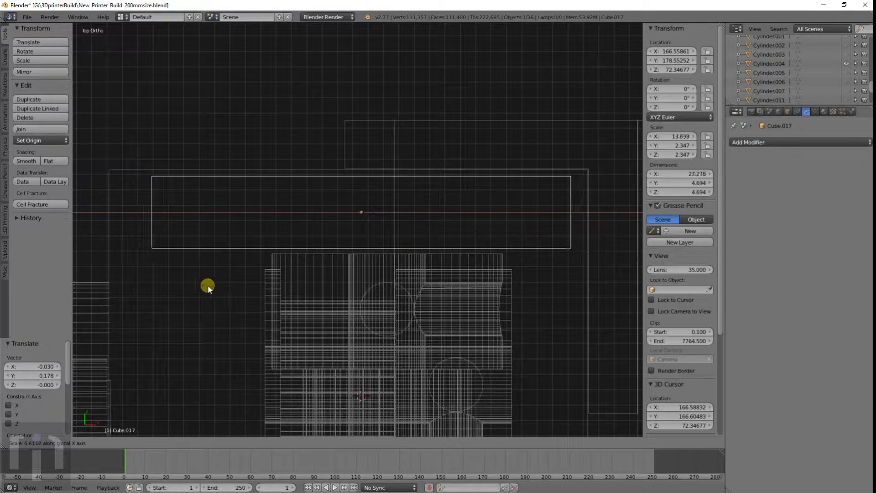
left_click(197, 285)
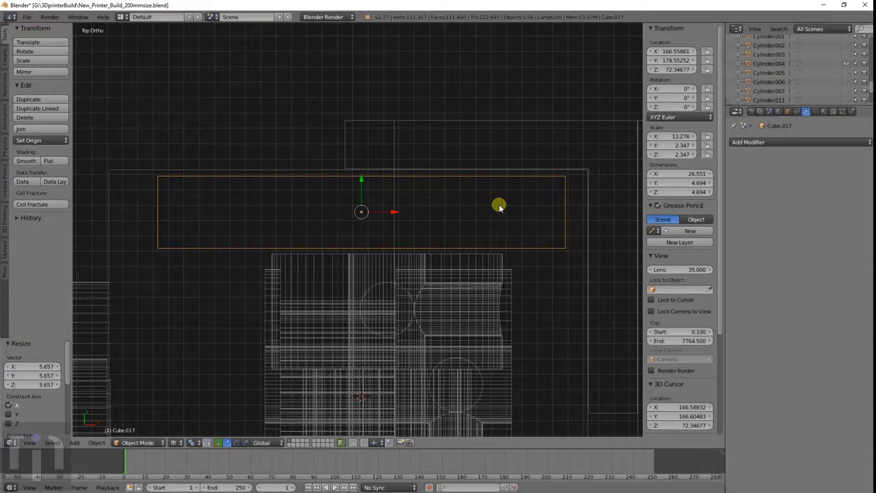
Stretch the cube along Z to about 23.25 tall in the front view.
scroll(499, 204, "down", 5)
key("KP_1")
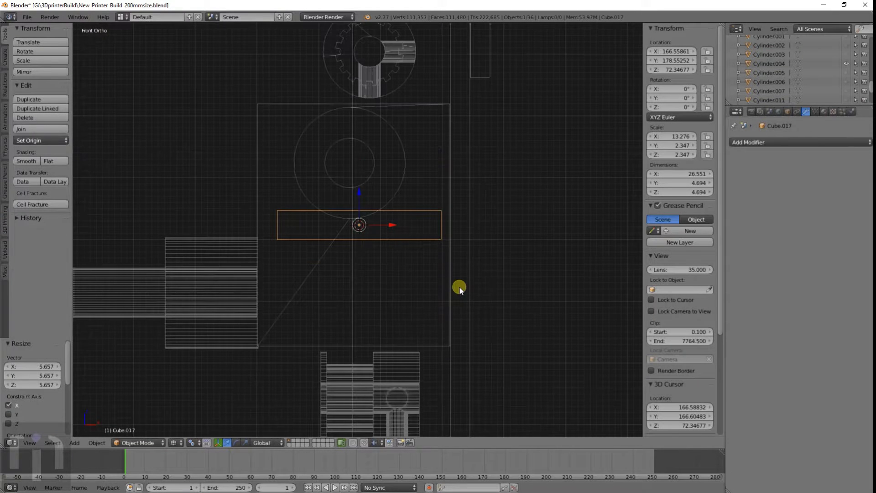
scroll(459, 287, "down", 4)
key("s")
key("z")
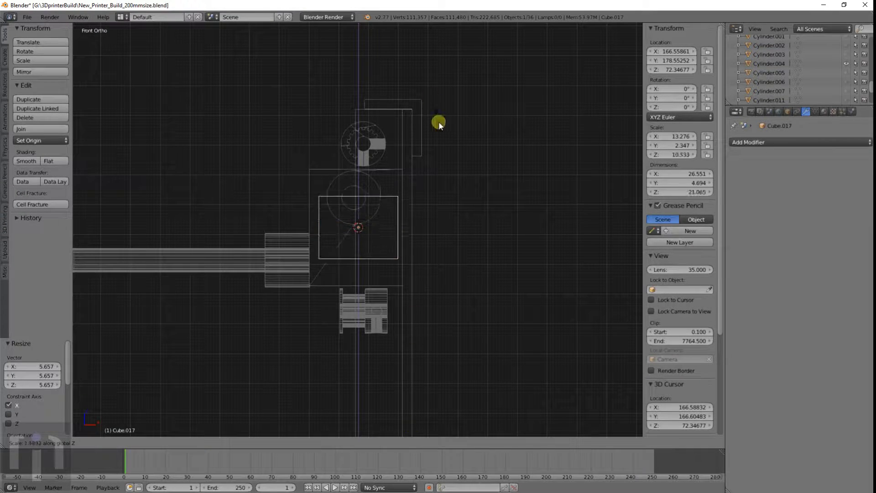
left_click(409, 158)
Raise the cube about 29.286 along Z so it sits behind the upper pulley, above the green block.
key("g")
key("z")
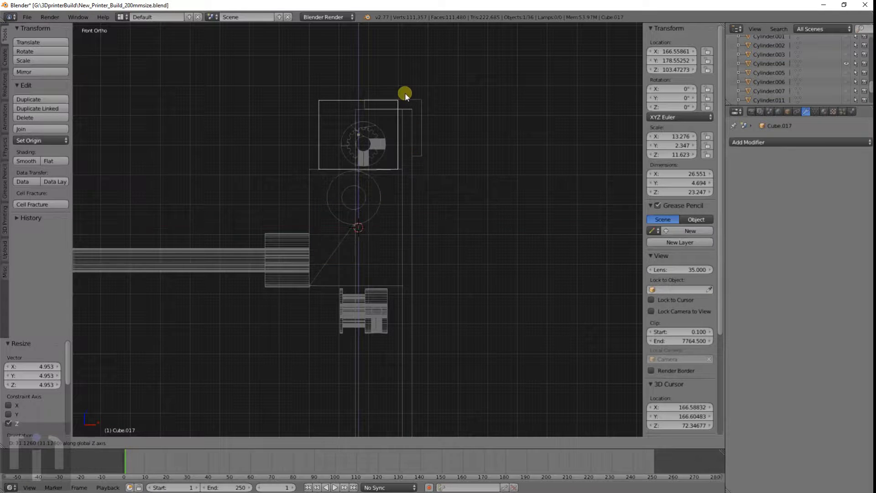
left_click(405, 98)
scroll(406, 110, "up", 4)
middle_click_drag(405, 116, 405, 255, "shift")
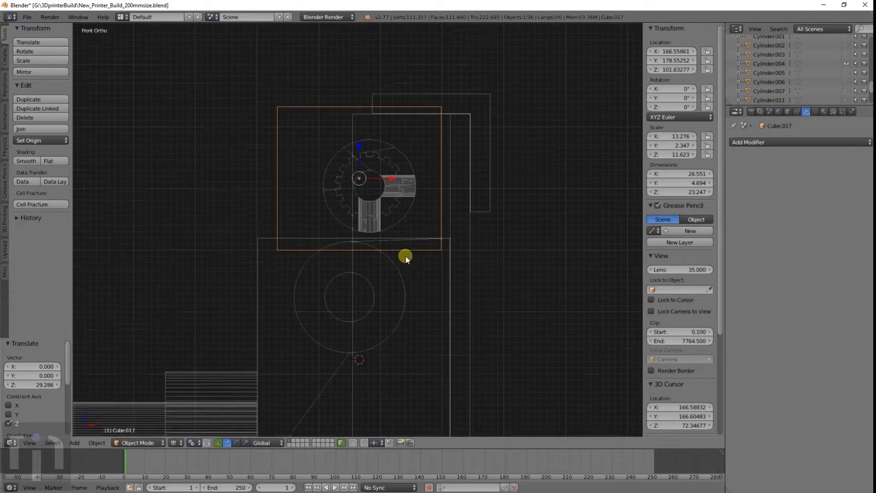
Shrink the cube along Z to about 19.73 so its lower edge meets the top of the green block.
scroll(423, 139, "up", 4)
middle_click_drag(424, 139, 417, 196, "shift")
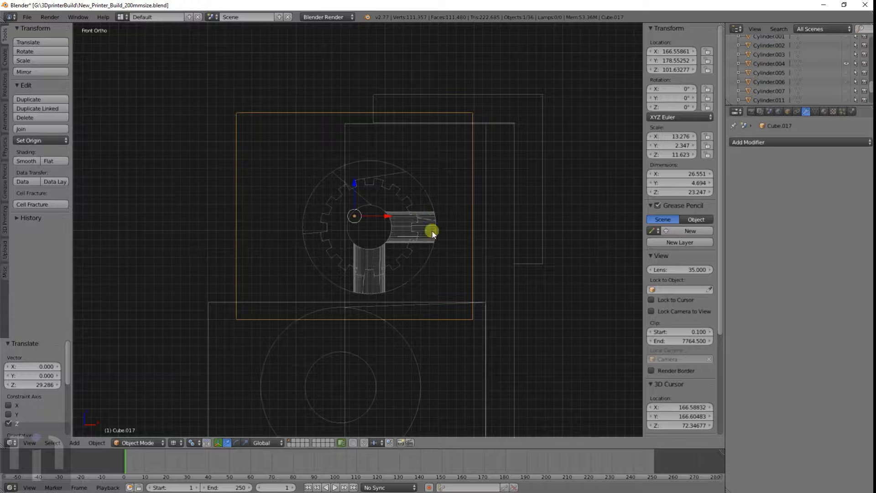
key("s")
key("Escape")
key("s")
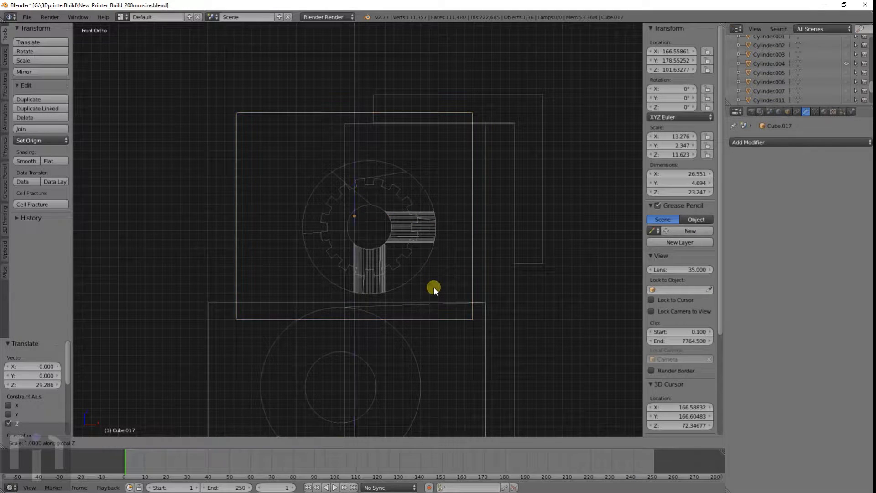
key("z")
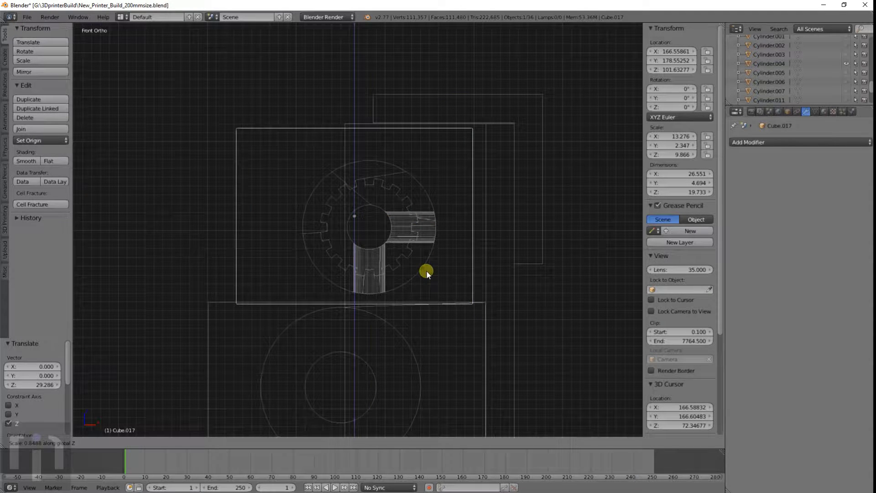
left_click(427, 273)
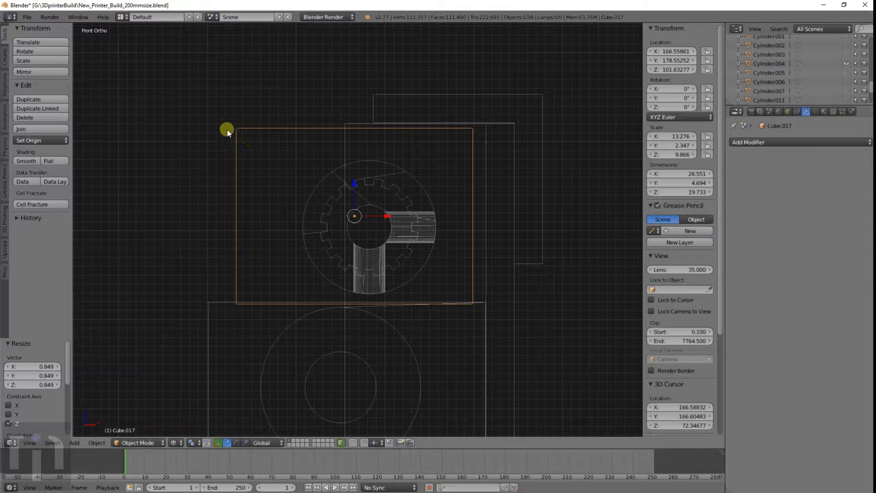
Move the cube's -X face inward by about 6.316 along X in Edit Mode, close to the pulley's rim.
key("a")
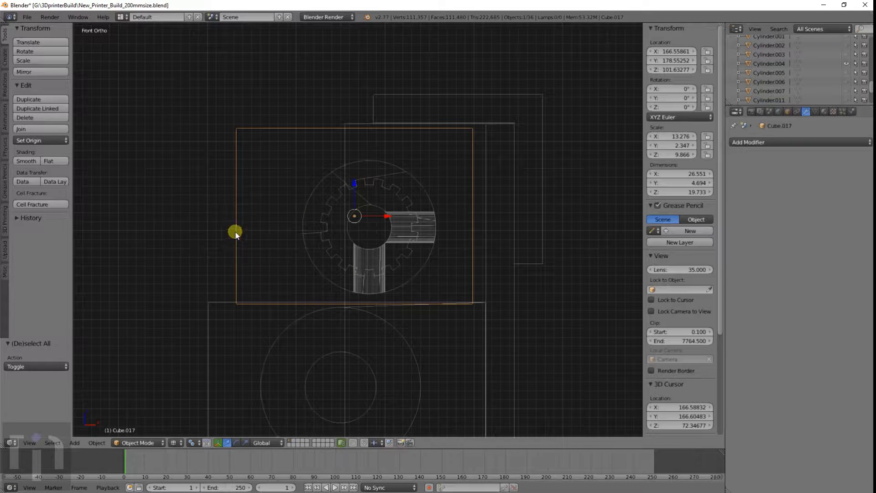
key("Tab")
key("b")
left_click_drag(227, 120, 261, 310)
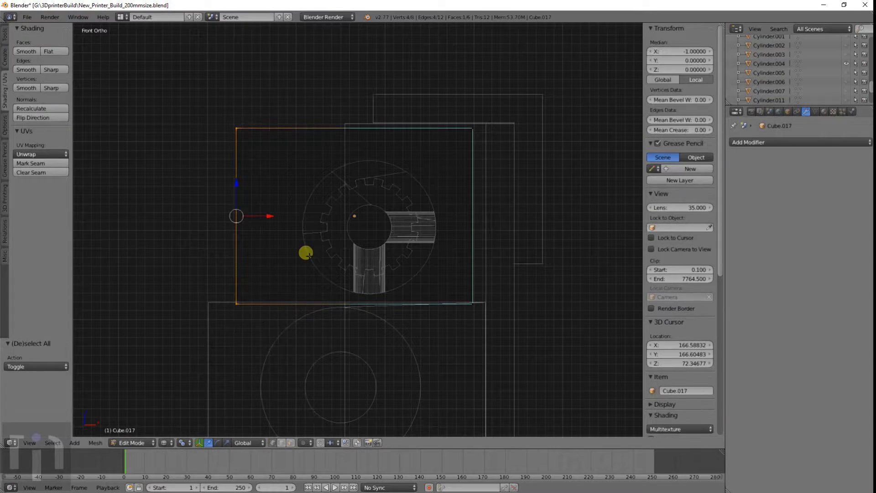
key("g")
key("x")
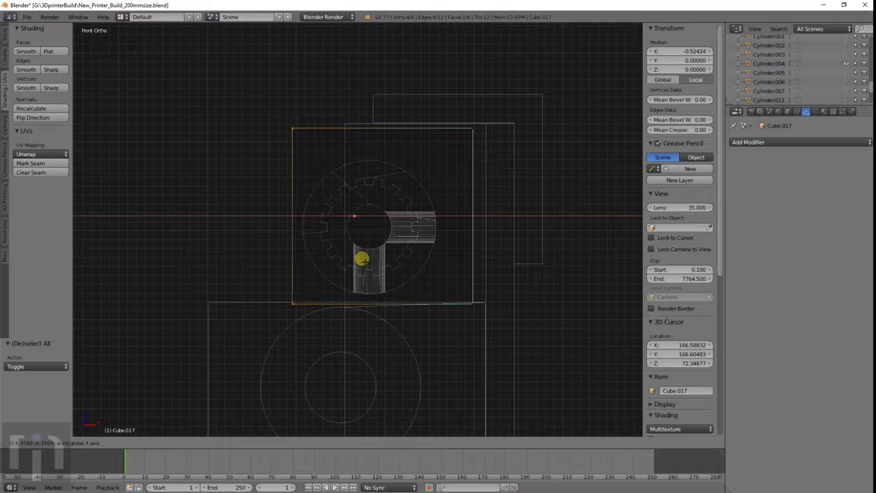
left_click(362, 259)
key("Tab")
Move the cube's +X face about -2.876 along X, close to the pulley's other side.
key("KP_7")
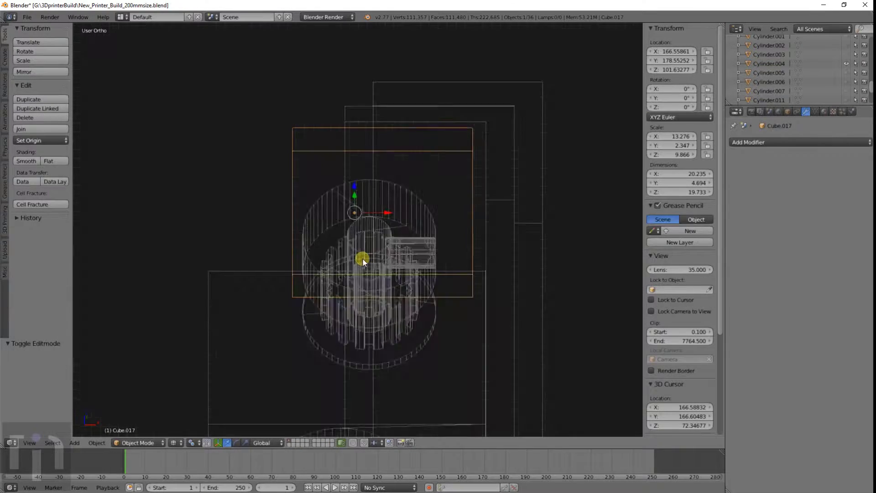
scroll(384, 260, "up", 2)
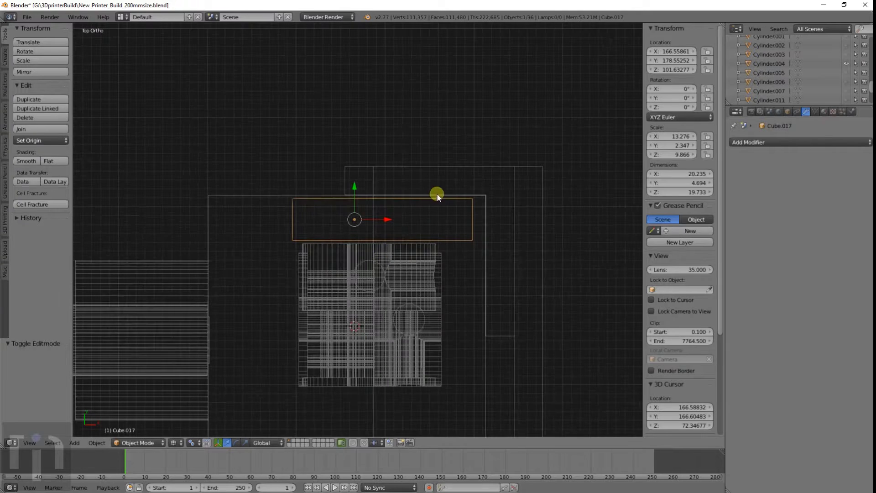
key("Tab")
key("a")
key("b")
left_click_drag(461, 183, 489, 239)
key("g")
key("x")
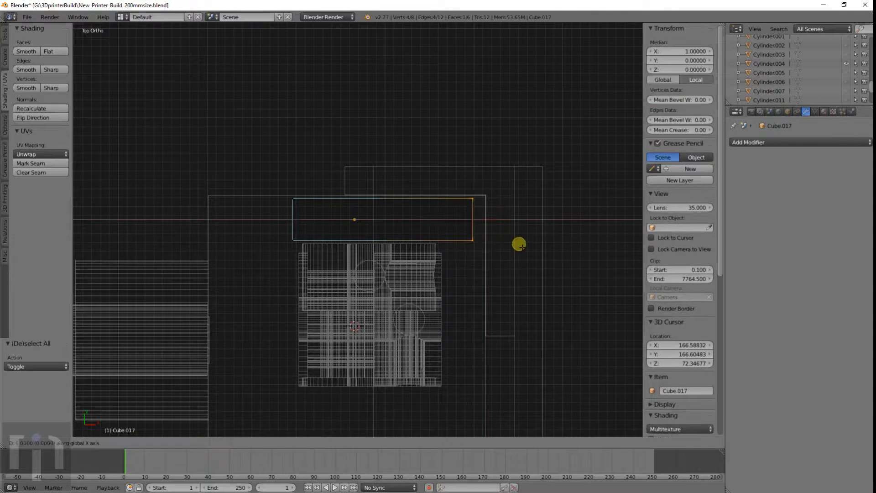
left_click(494, 246)
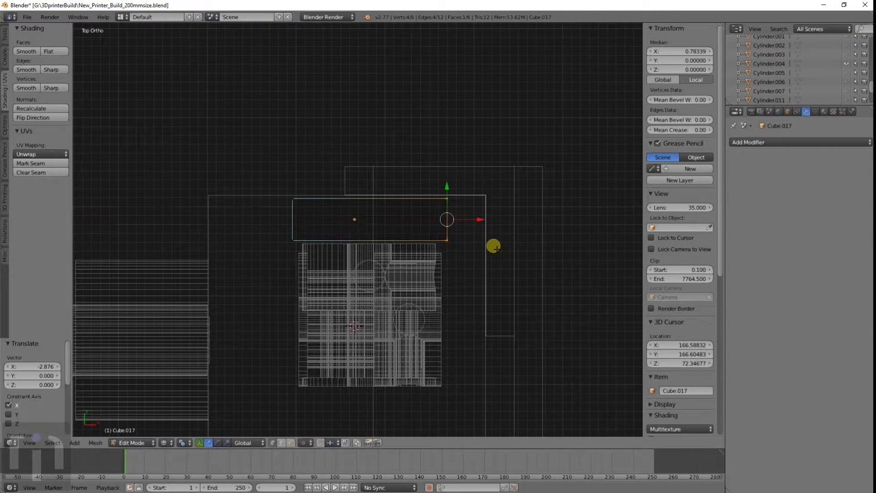
key("Tab")
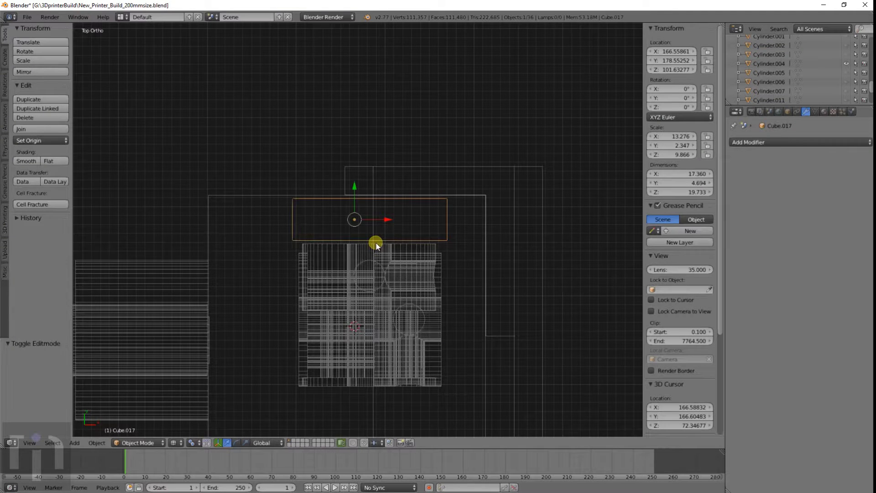
Widen the cube's lower face along X to about 25.91, tapering the plate toward its top.
key("KP_1")
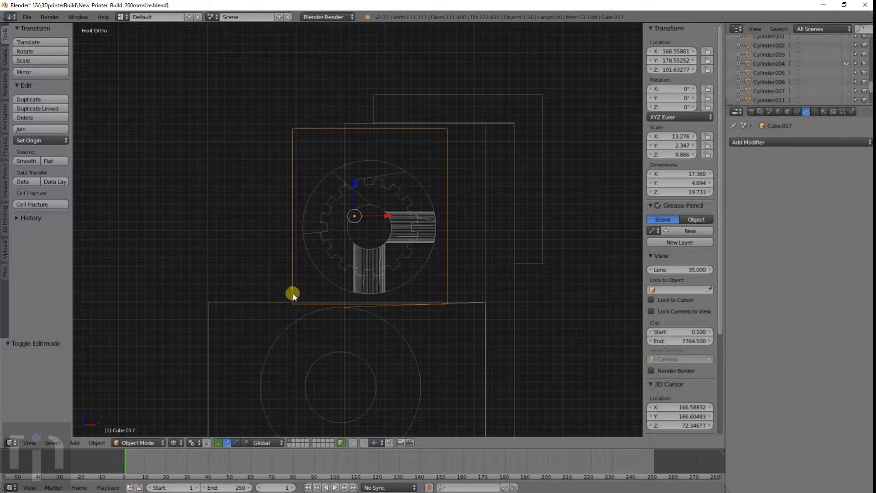
key("Tab")
key("a")
key("b")
left_click_drag(276, 293, 457, 308)
key("s")
key("x")
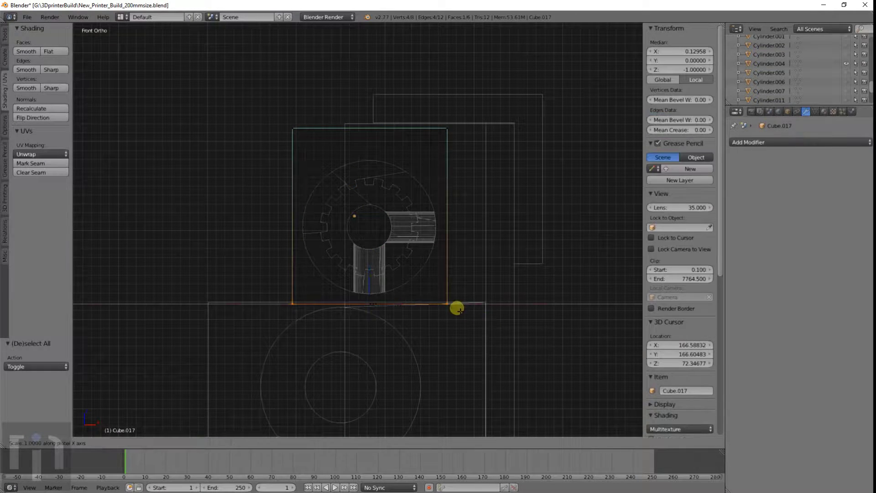
left_click(500, 314)
key("Tab")
Duplicate the tapered plate about -21.516 along Y to the pulley's opposite side and join both plates into one object.
scroll(425, 245, "up", 3)
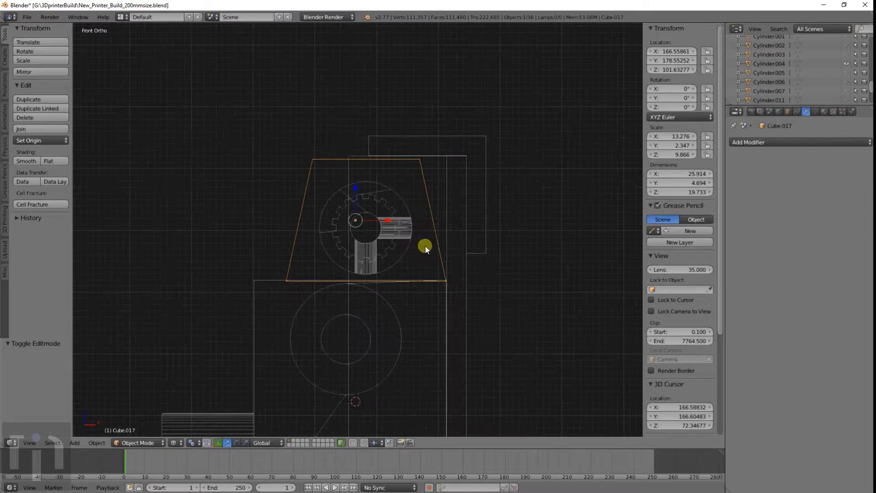
scroll(422, 244, "up", 1)
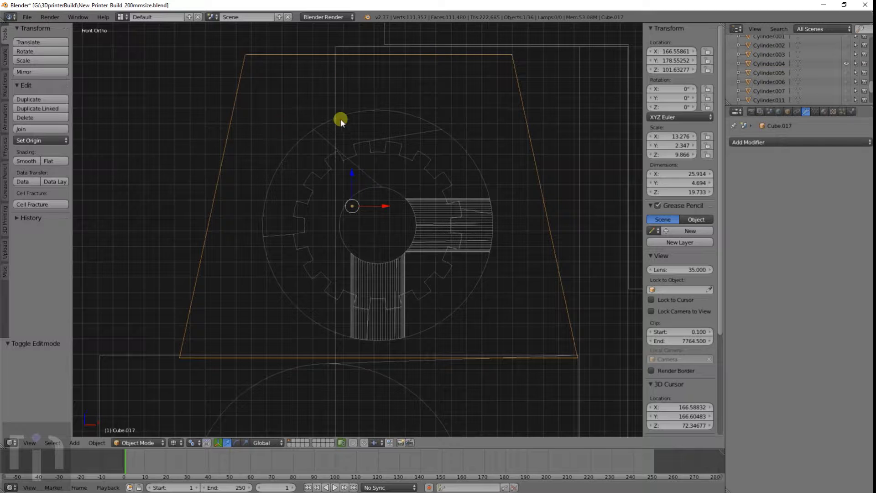
scroll(481, 188, "down", 3)
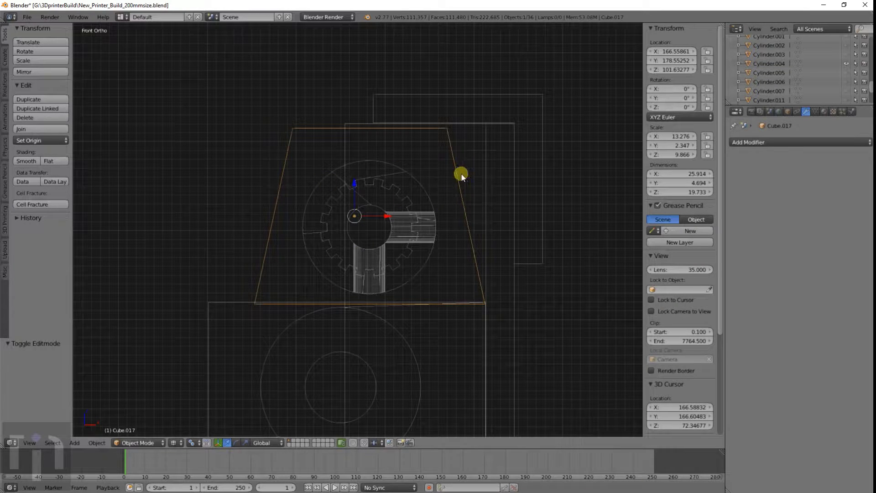
key("KP_7")
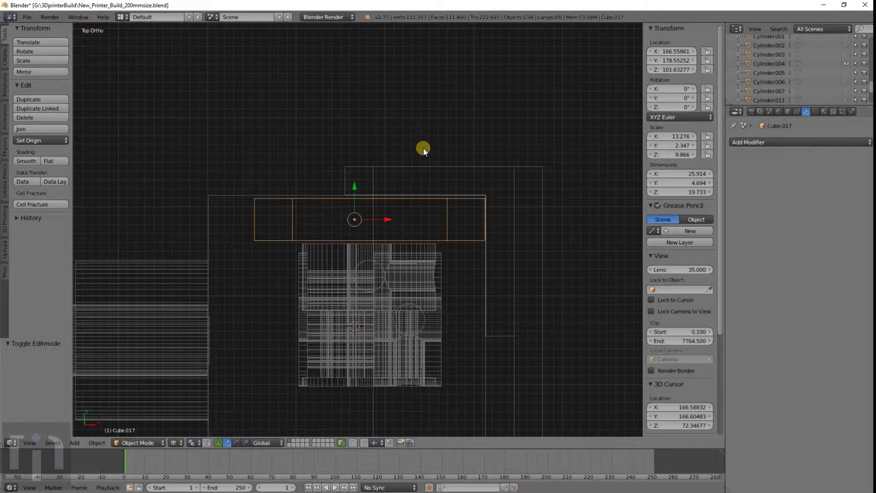
middle_click_drag(396, 263, 414, 132, "shift")
key("shift+d")
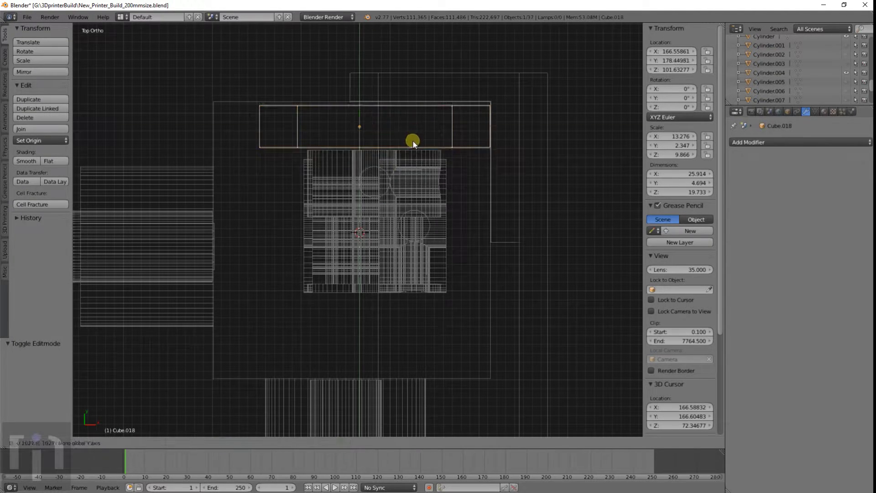
key("y")
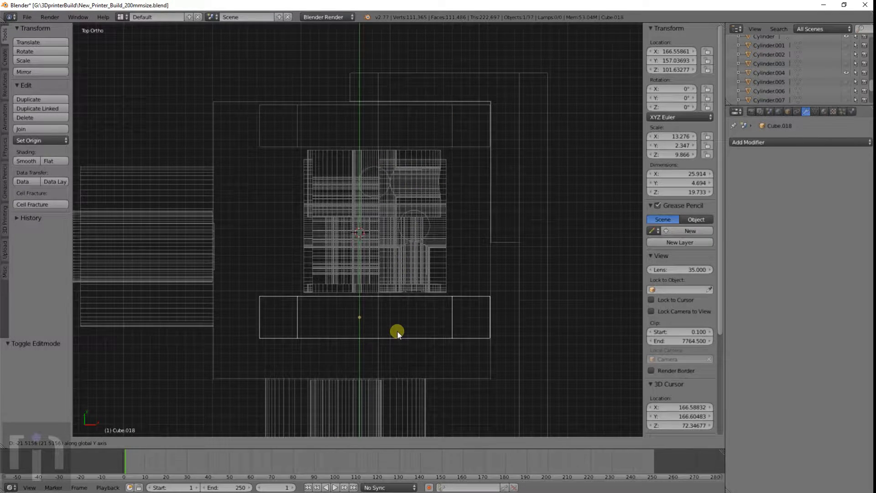
left_click(397, 331)
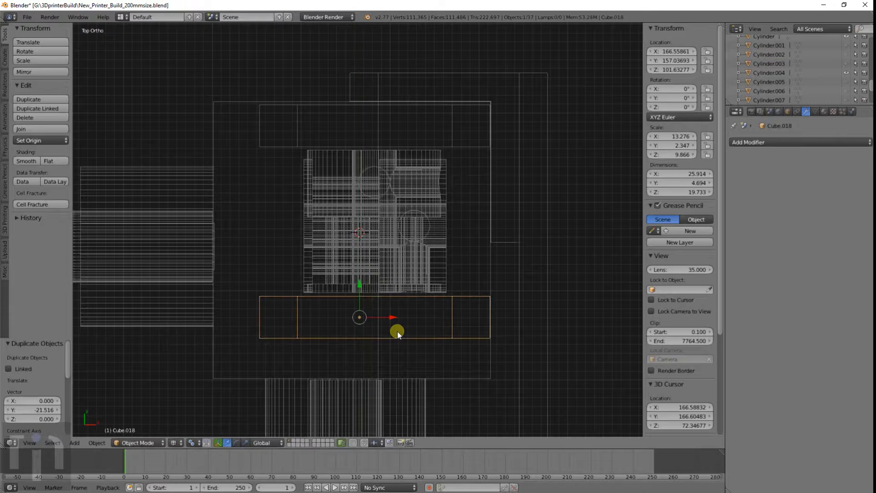
right_click(470, 150, "shift")
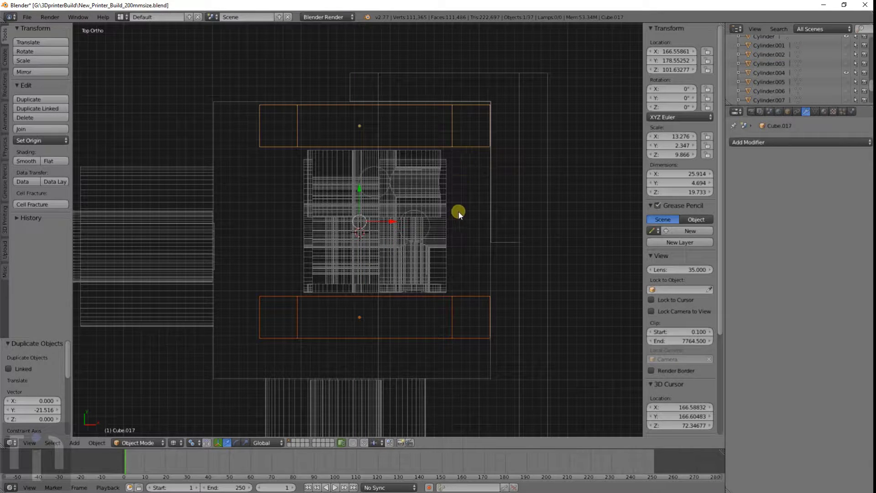
key("ctrl+j")
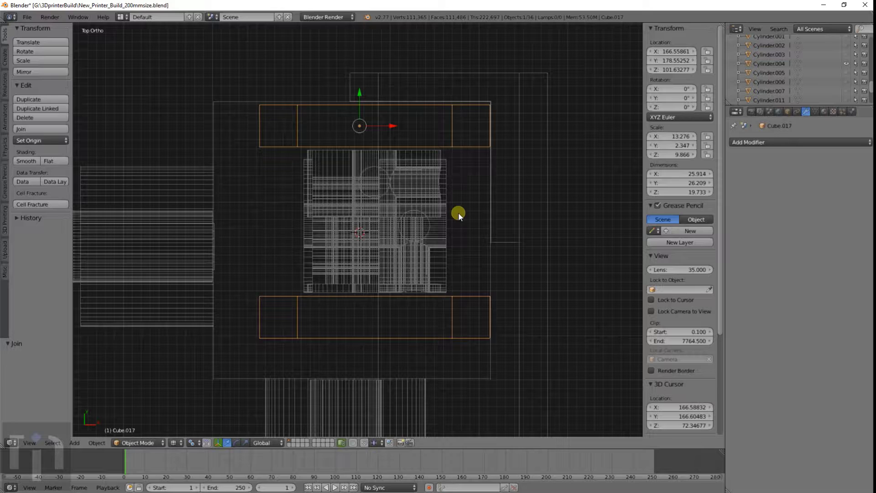
Duplicate the joined pair of plates about -58.393 along Z to the lower pulley beneath the green block.
key("KP_1")
scroll(458, 212, "down", 5)
middle_click_drag(411, 279, 416, 129, "shift")
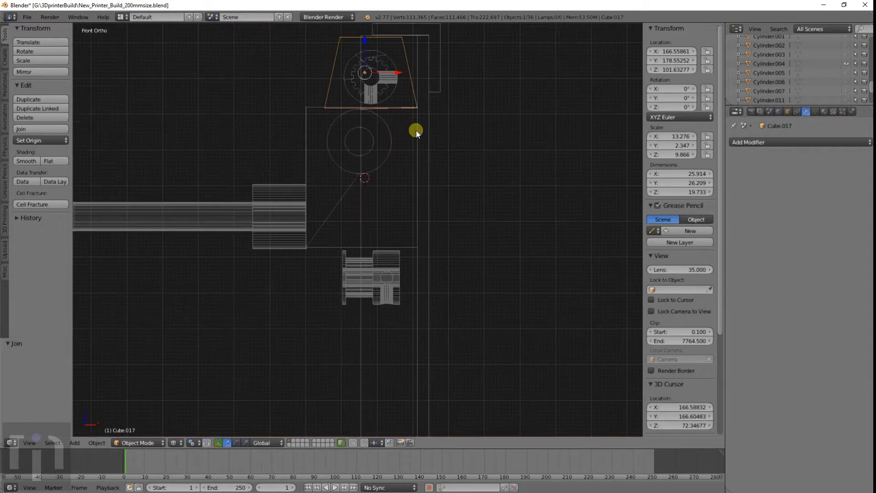
key("shift+d")
key("z")
left_click(386, 321)
Rotate the duplicated plates 180° about X and 90° about Z.
type("r")
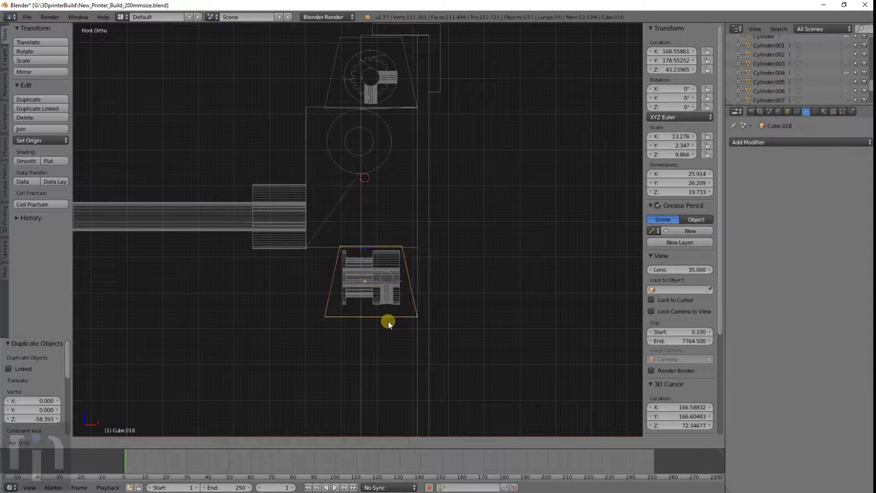
type("x180")
key("Return")
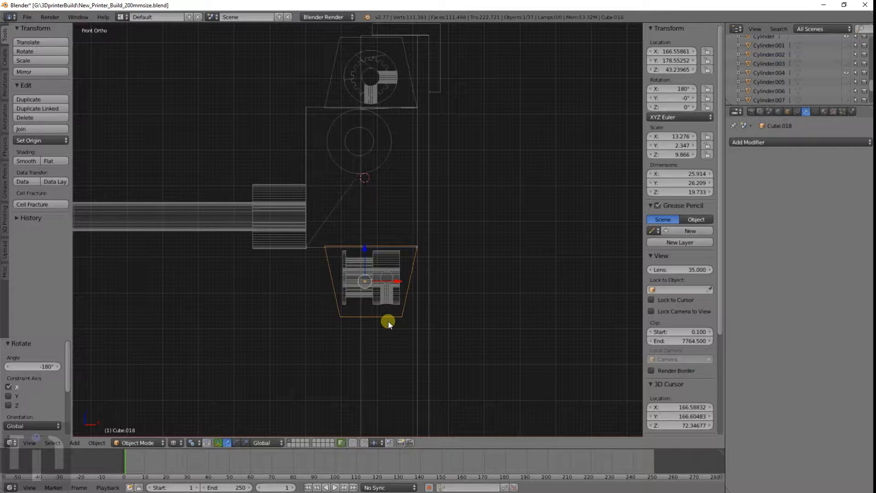
type("rz90")
key("Return")
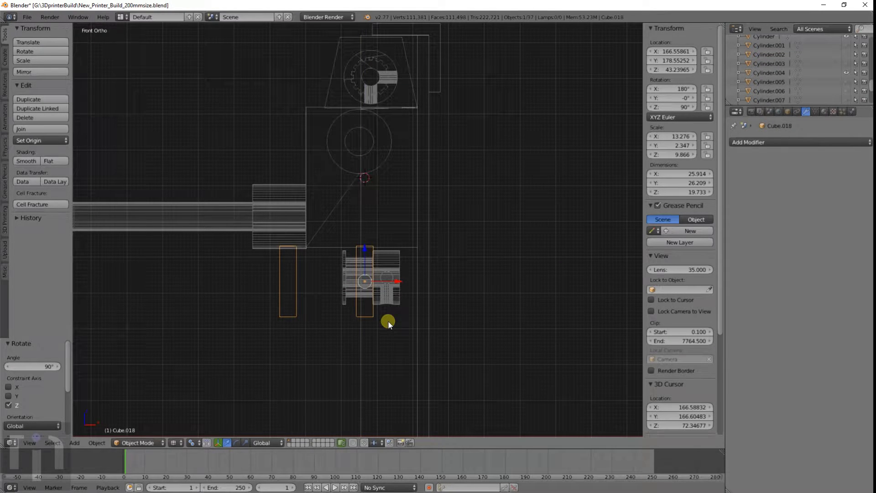
Move the rotated plates about 12.201 along X so they flank the lower pulley.
scroll(388, 320, "up", 3)
key("g")
key("x")
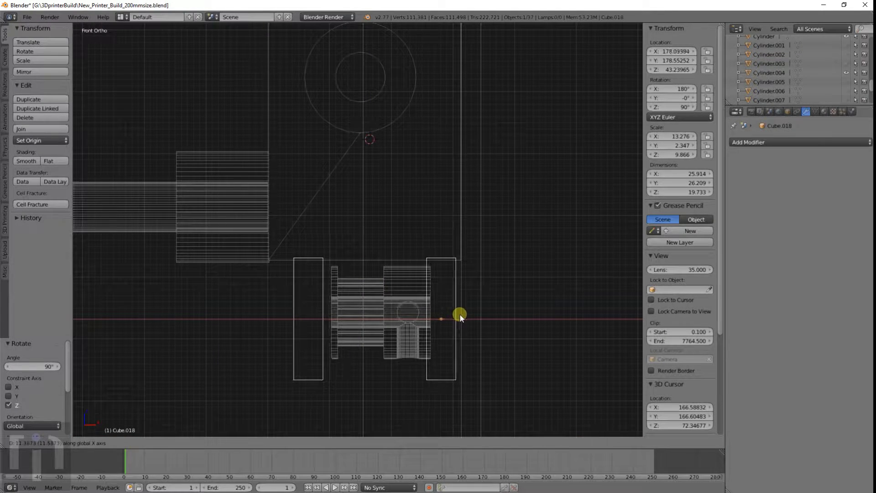
left_click(463, 315)
Move the lower secondary Y-axis pulley about -0.268 along X to clear the plate on its +X side.
scroll(432, 309, "up", 7)
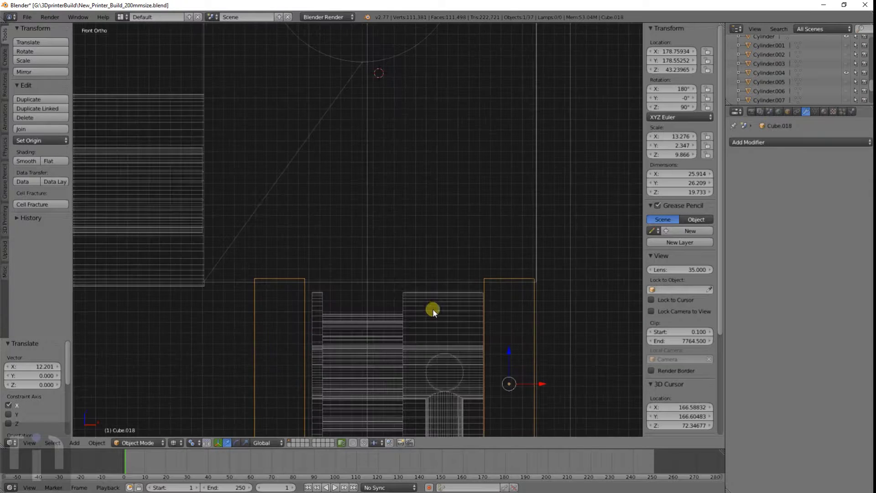
right_click(465, 240)
key("g")
key("x")
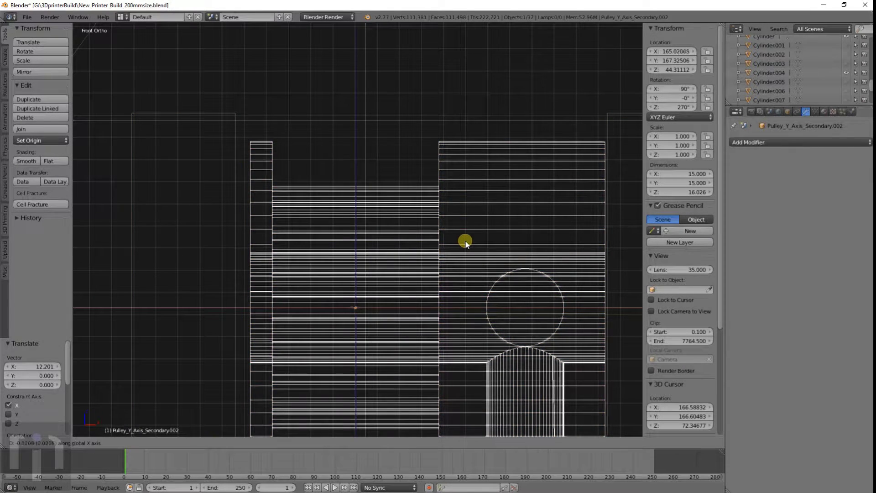
left_click(459, 240)
scroll(458, 240, "down", 6)
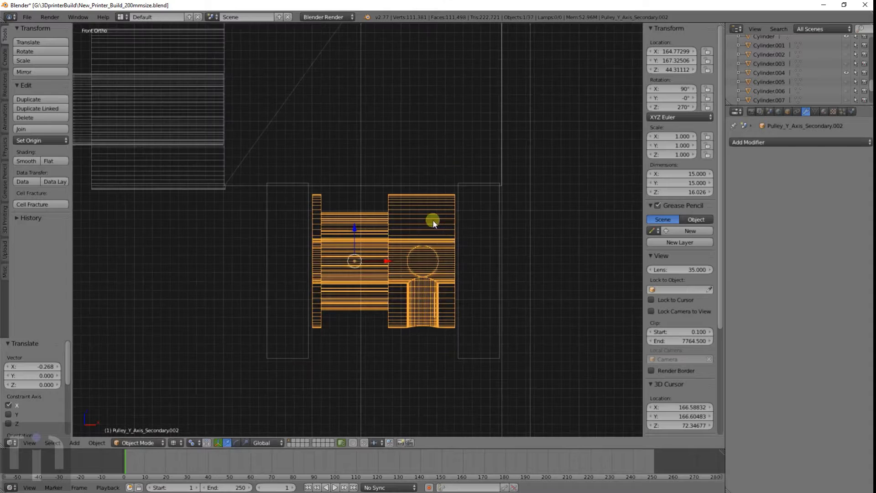
Join the lower pulley's support plates with the upper pulley's plates into a single object.
right_click(459, 192)
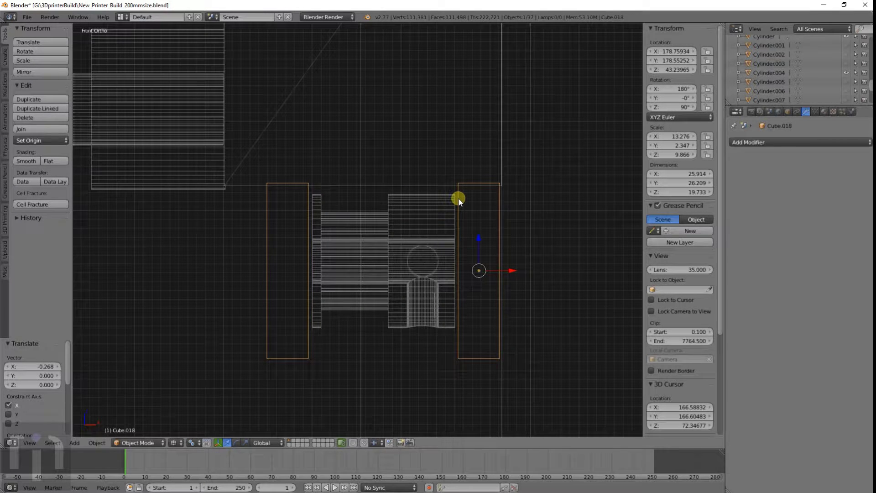
scroll(458, 198, "down", 6)
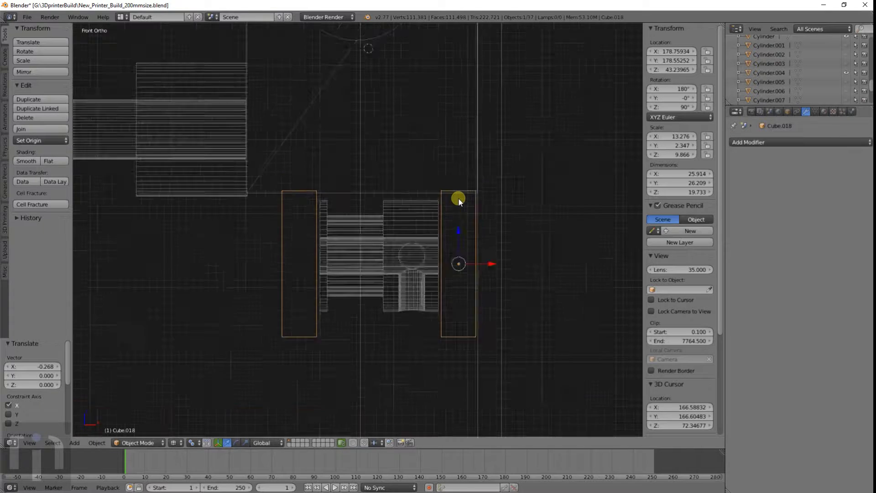
scroll(458, 198, "up", 3)
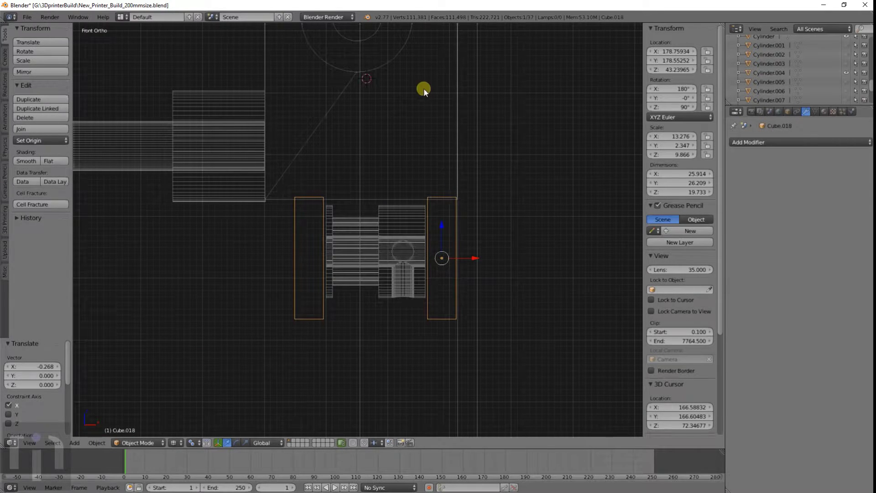
middle_click_drag(422, 87, 422, 211, "shift")
scroll(387, 134, "down", 2)
right_click(322, 107, "shift")
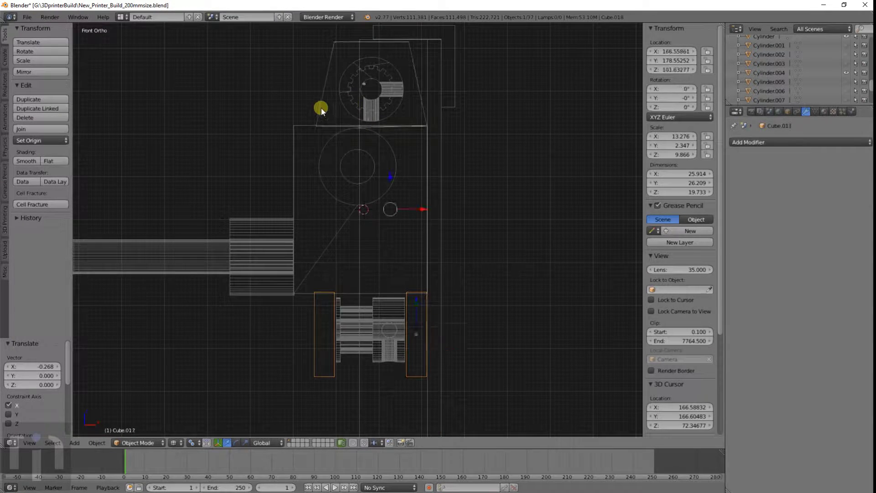
key("ctrl+j")
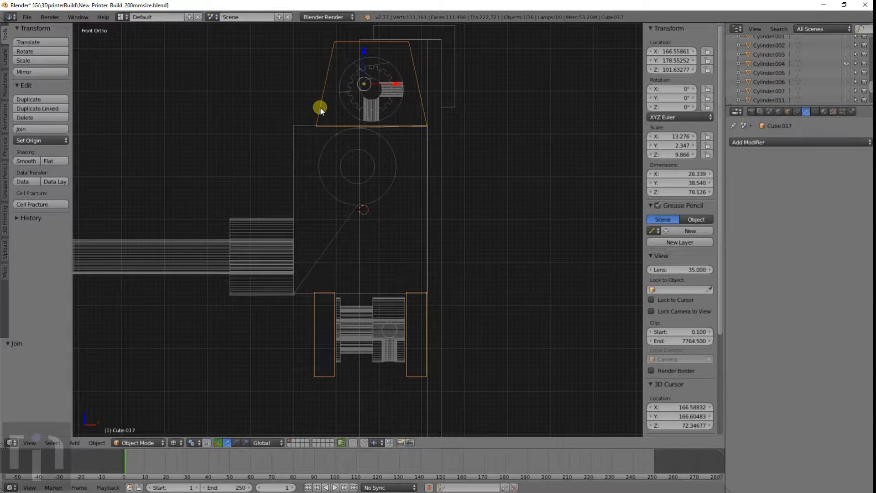
Add a Boolean modifier to the green corner block and set its operation to Union.
right_click(300, 132)
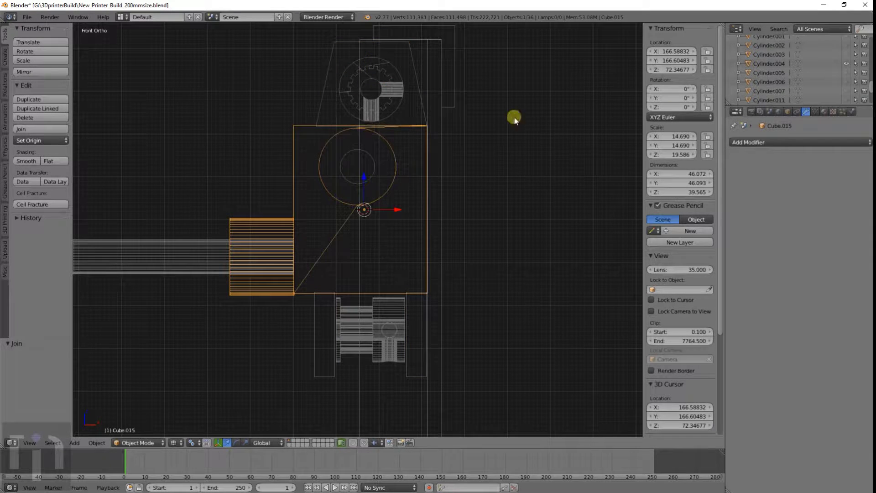
left_click(751, 143)
left_click(684, 184)
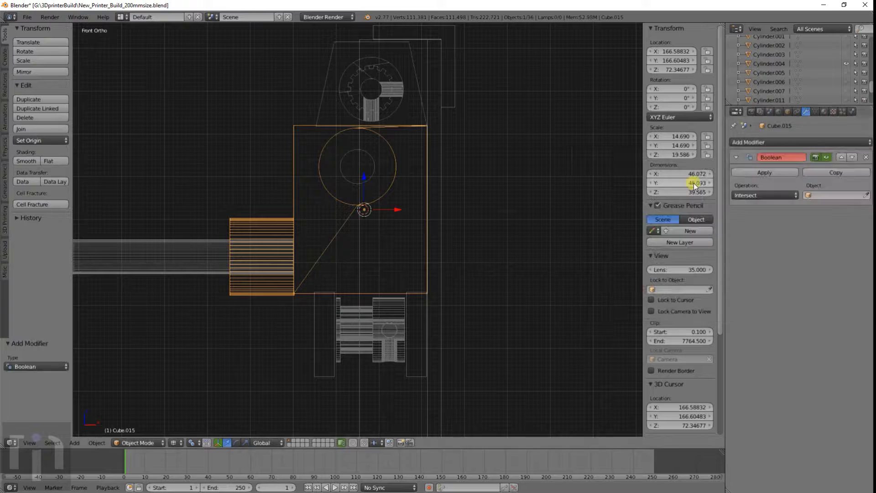
left_click(750, 194)
left_click(757, 173)
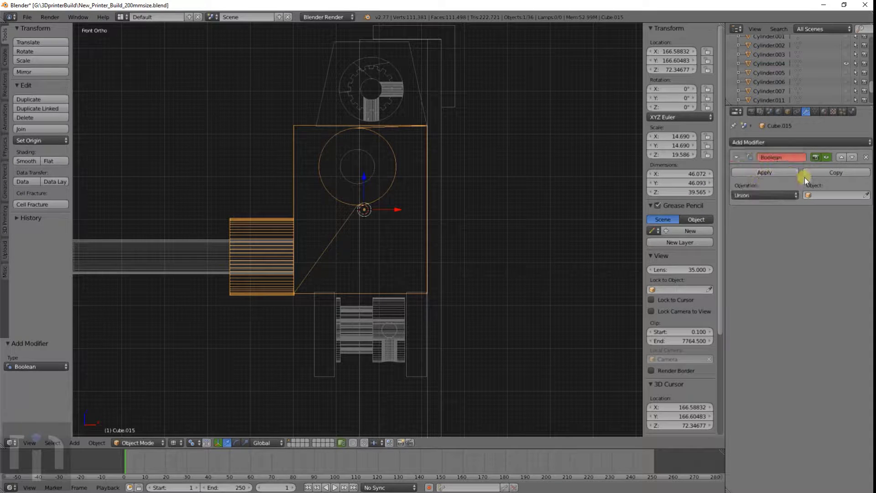
Set the joined plates, Cube.017, as the green block's Boolean object and apply the union.
right_click(411, 320)
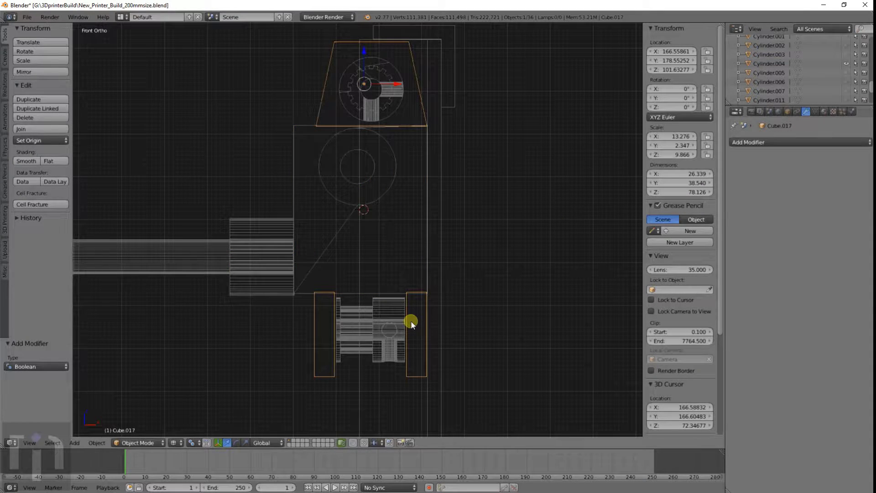
scroll(743, 78, "up", 4)
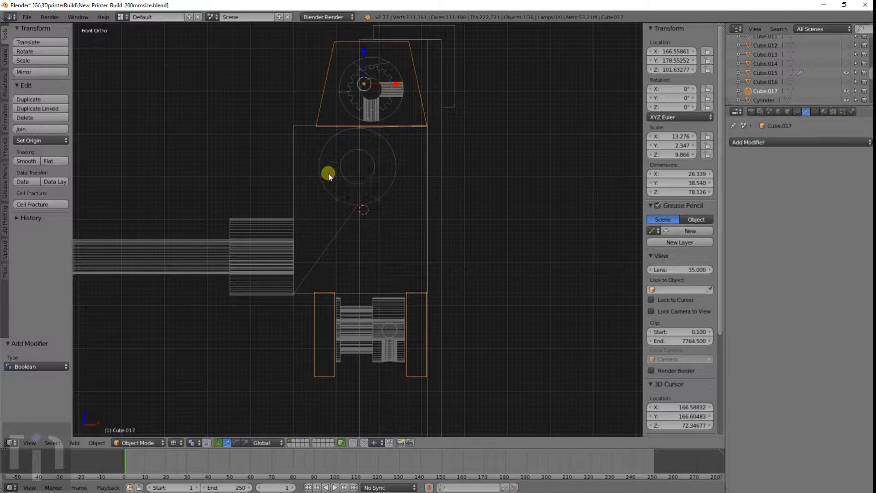
right_click(298, 142)
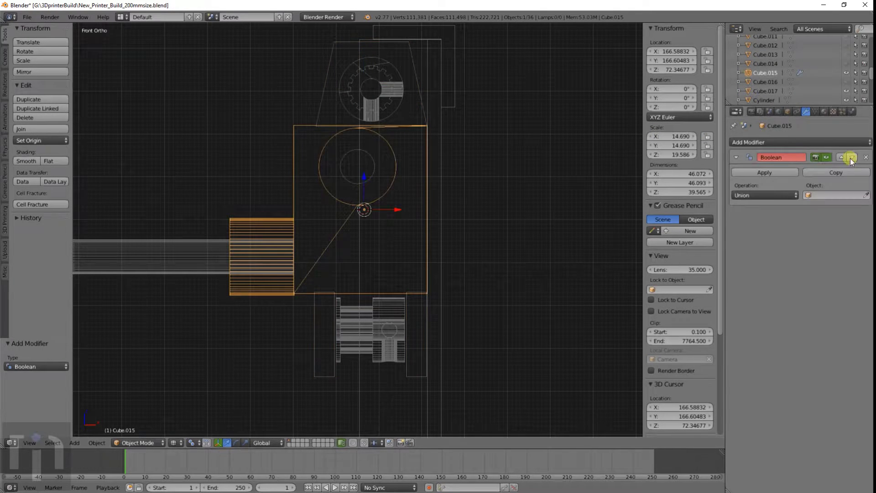
left_click(821, 198)
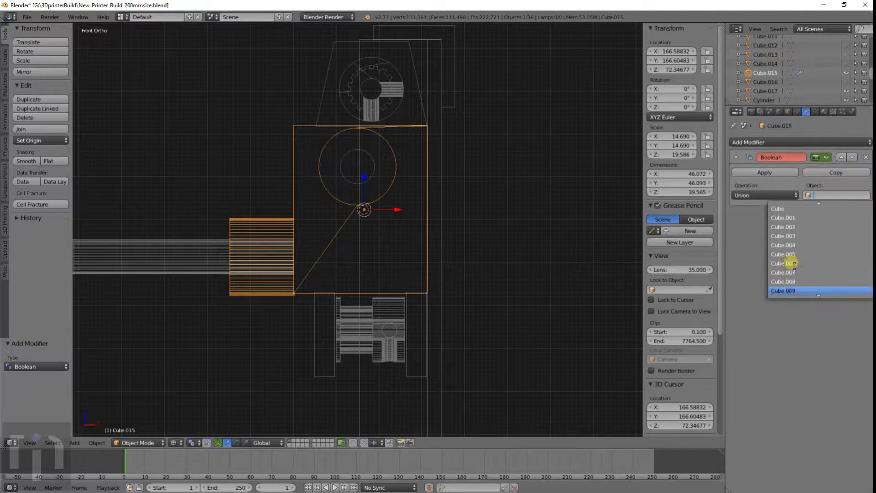
scroll(794, 265, "down", 6)
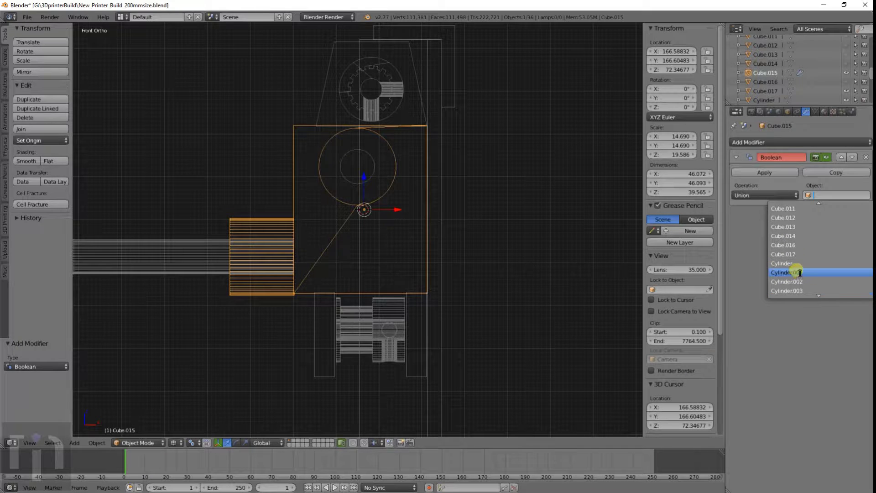
left_click(795, 255)
left_click(757, 173)
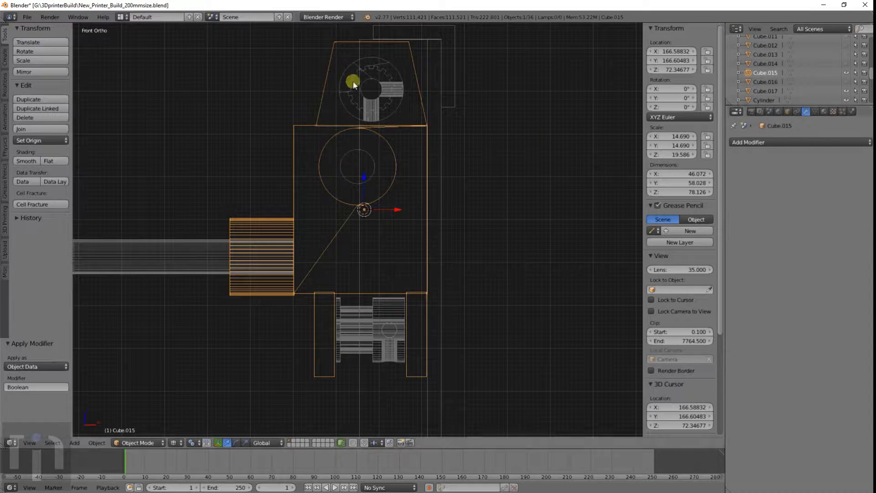
Delete the separate plates object that remains over the merged green block.
right_click(323, 87)
key("x")
left_click(324, 89)
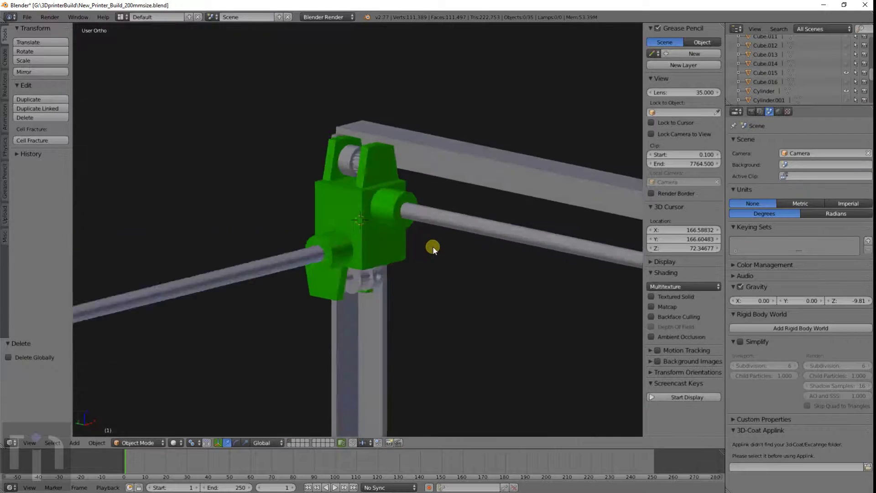
Inspect the lower plates' alignment on the block, then undo the plates' deletion and the applied union.
middle_click_drag(432, 245, 488, 232)
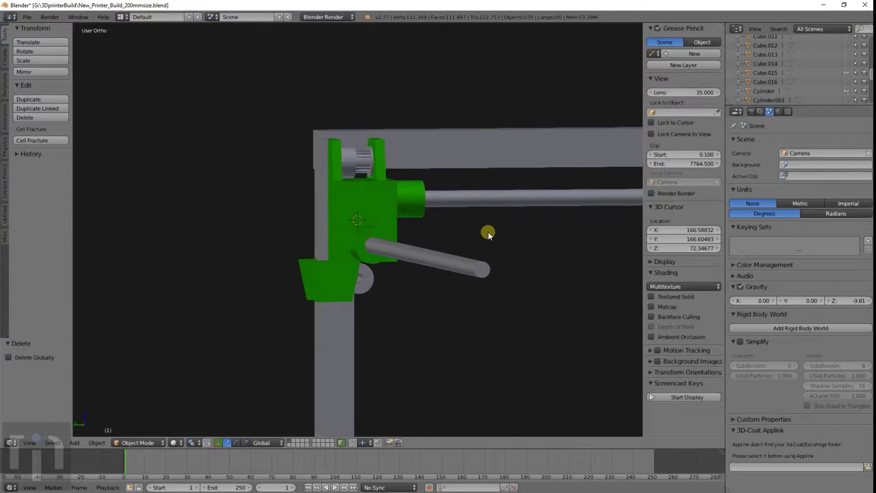
key("ctrl+z")
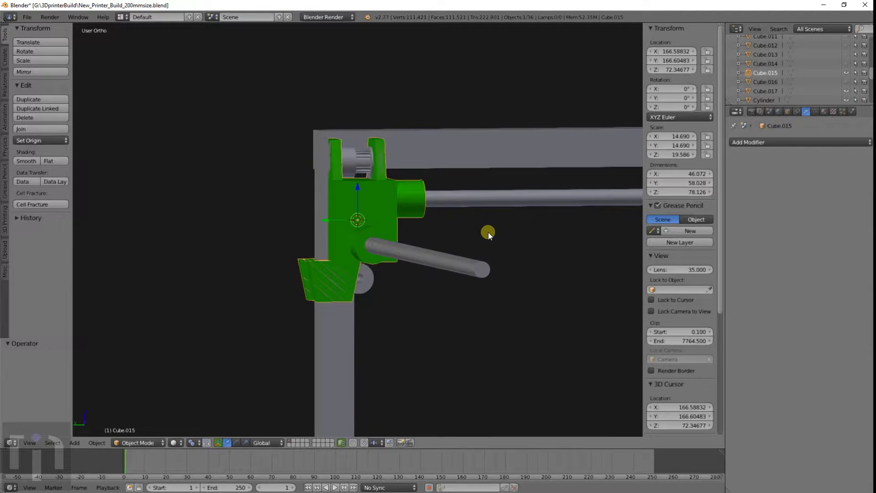
key("ctrl+z")
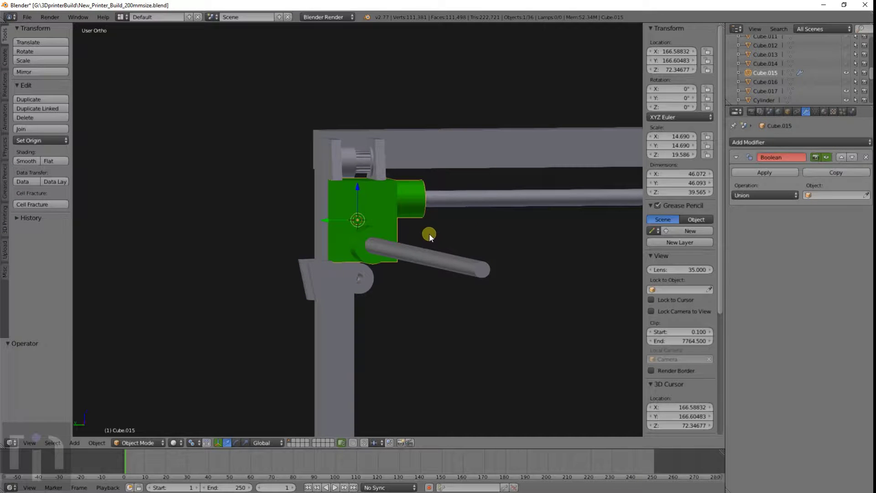
Move the lower pair of plates within the joined mesh about -12.334 along Y to sit under the green block.
key("KP_3")
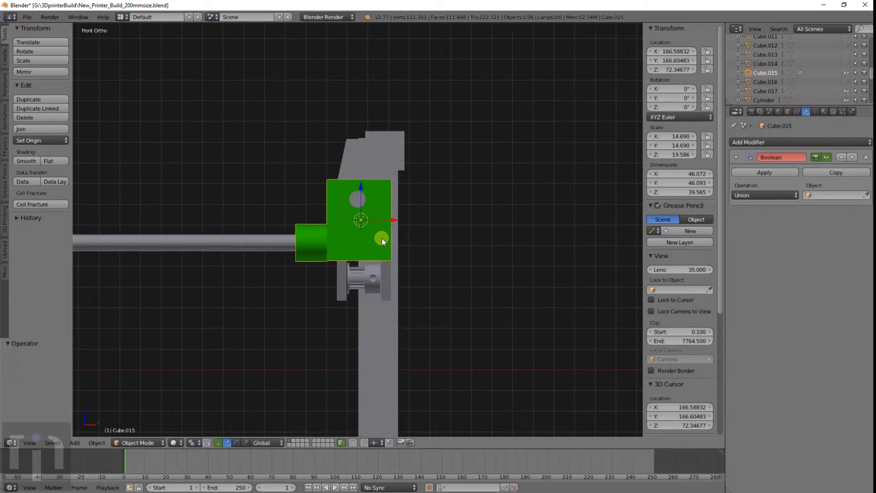
key("z")
scroll(430, 253, "up", 3)
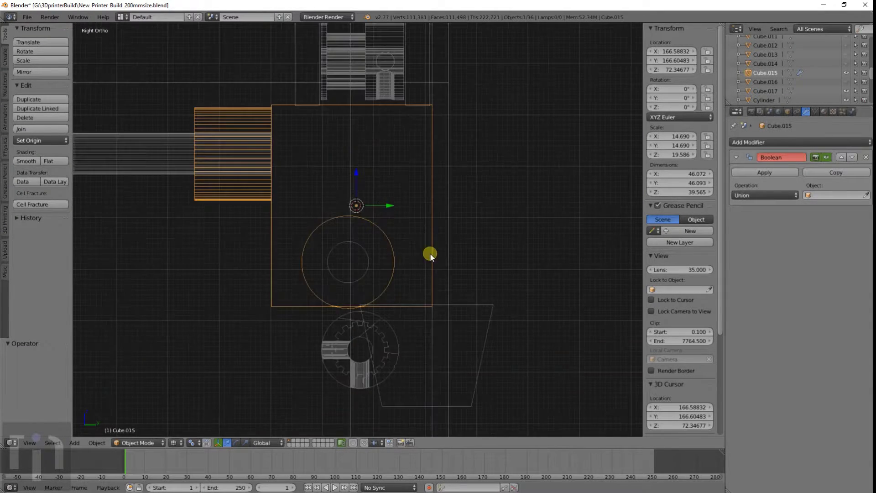
right_click(463, 305)
key("Tab")
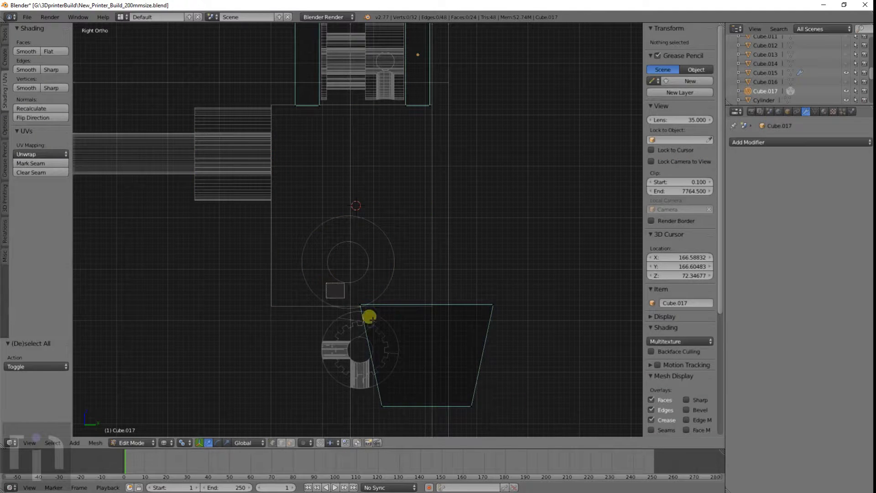
key("a")
middle_click_drag(523, 389, 517, 295, "shift")
key("g")
key("y")
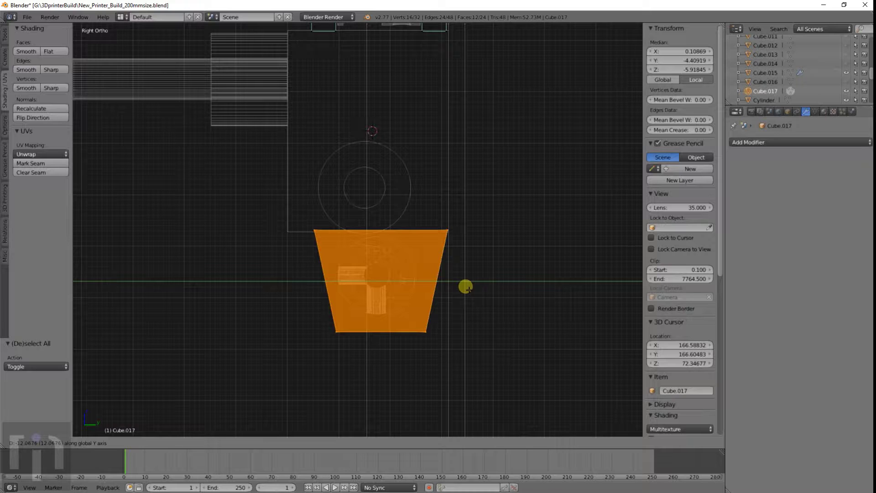
left_click(454, 288)
scroll(456, 286, "up", 5)
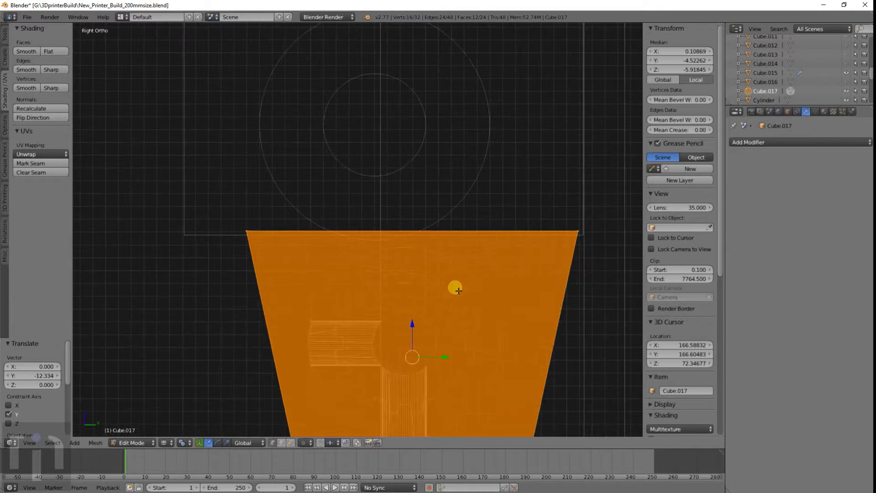
scroll(456, 287, "down", 3)
scroll(457, 288, "down", 5)
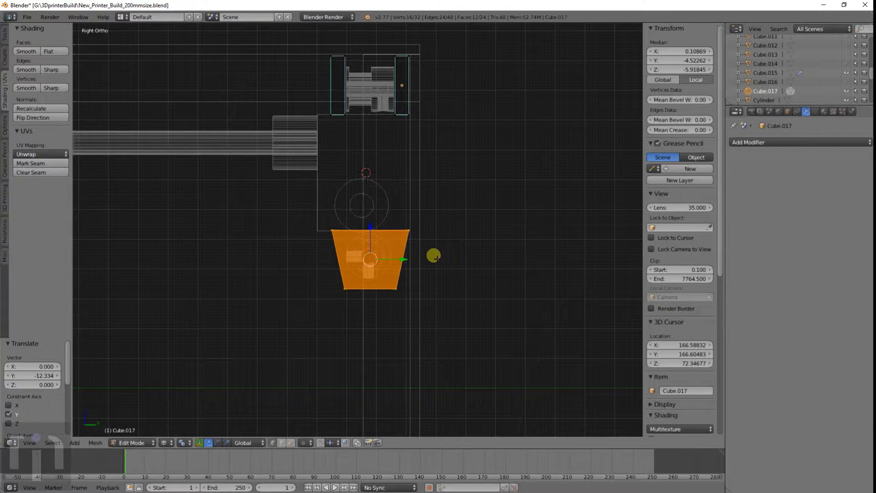
key("z")
key("Tab")
Union the green block with the repositioned plates, Cube.017, and apply the Boolean modifier.
middle_click_drag(412, 247, 462, 252)
right_click(390, 220)
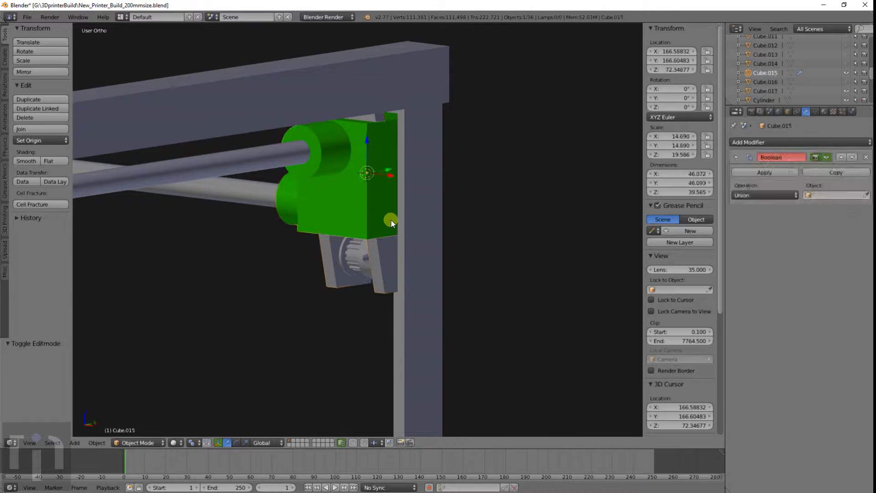
left_click(753, 173)
left_click(823, 193)
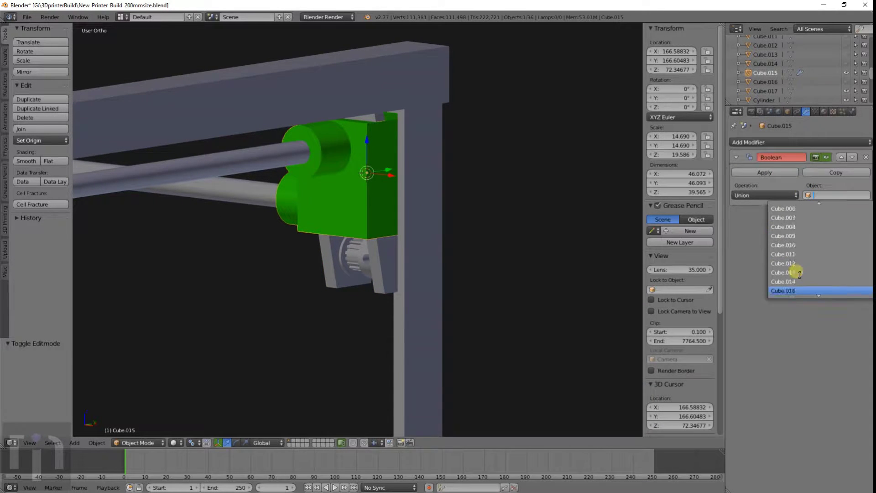
left_click(789, 281)
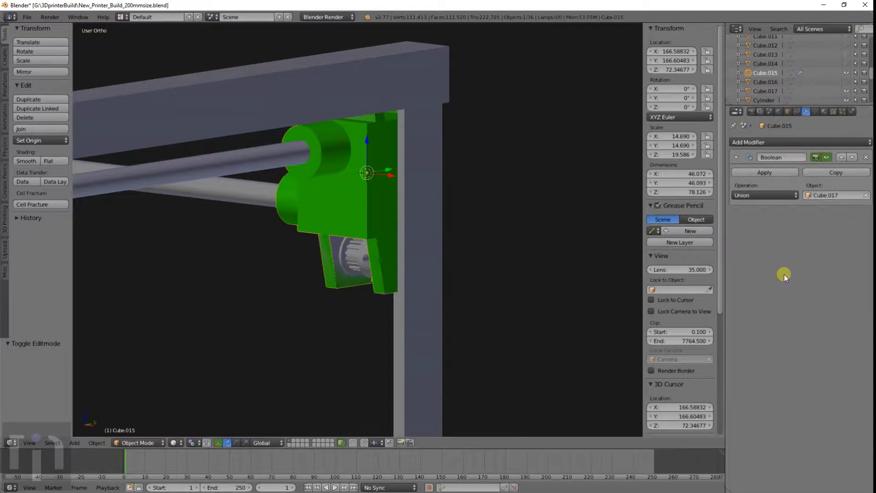
left_click(771, 174)
Delete the leftover Cube.017 plates that overlap the merged block.
key("z")
key("Delete")
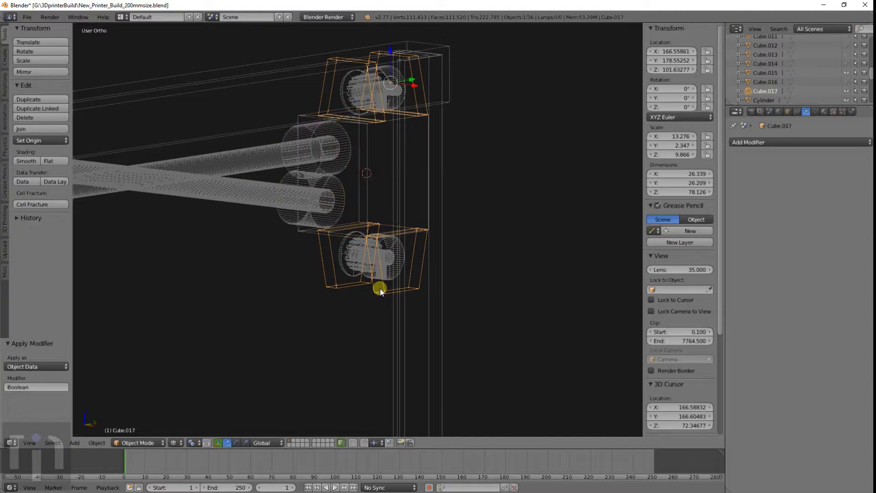
key("z")
mouse_move(380, 288)
middle_mouse_down()
mouse_move(332, 209)
mouse_move(439, 215)
mouse_move(555, 198)
mouse_move(471, 206)
mouse_move(544, 213)
mouse_move(420, 210)
middle_mouse_up()
Snap the 3D cursor to the centre of the upper secondary Y-axis pulley.
key("KP_1")
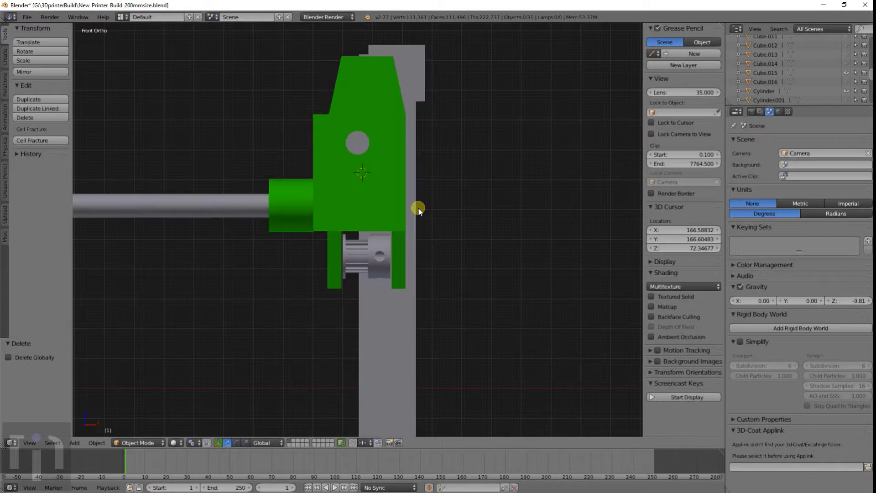
key("z")
scroll(338, 113, "up", 5)
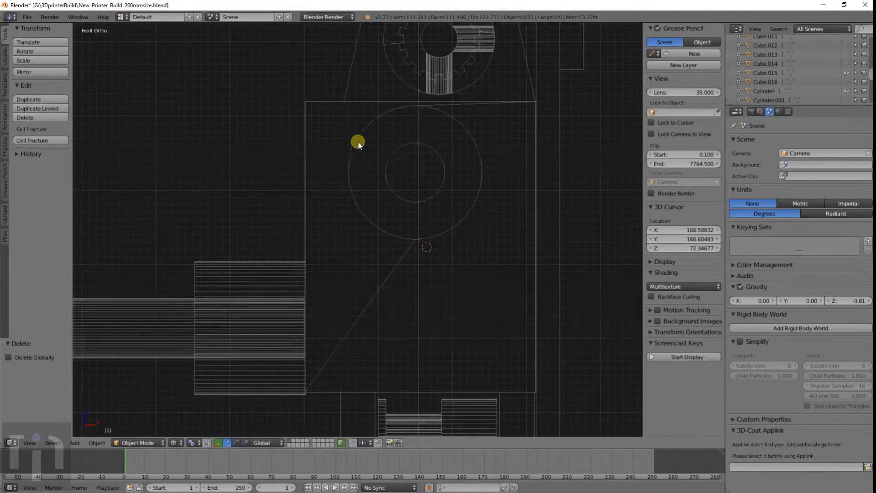
right_click(450, 79)
scroll(451, 73, "up", 2)
scroll(416, 239, "down", 5)
scroll(437, 217, "up", 6)
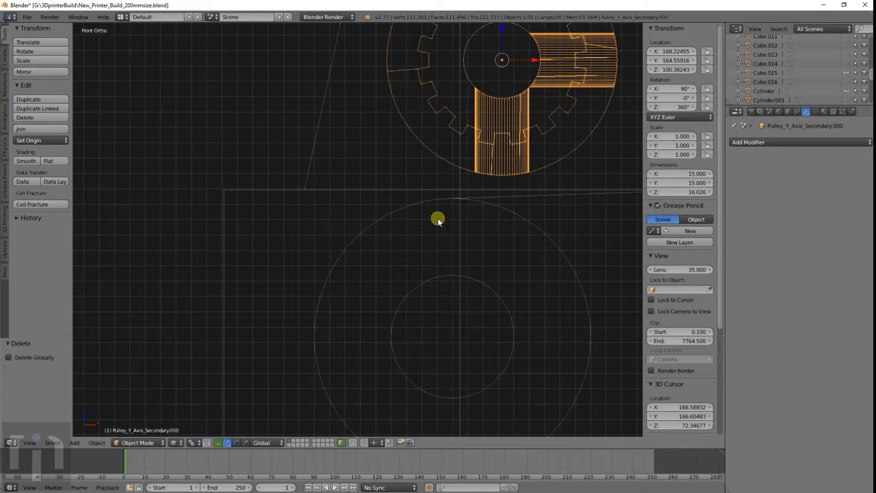
key("shift+a")
key("Escape")
key("shift+s")
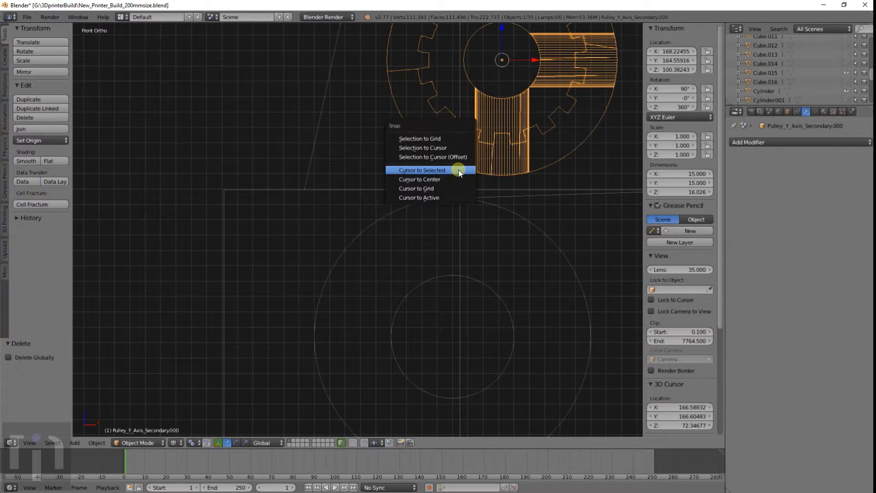
left_click(438, 170)
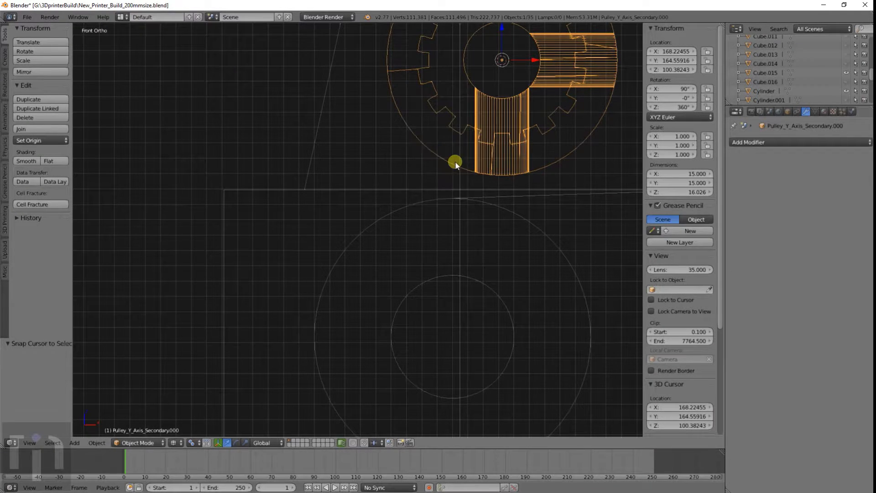
Add a 32-vertex cylinder with radius 1 and depth 2 at the upper pulley's centre and rotate it 90° about X.
scroll(454, 160, "down", 3)
key("shift+a")
mouse_move(444, 203)
left_click(479, 247)
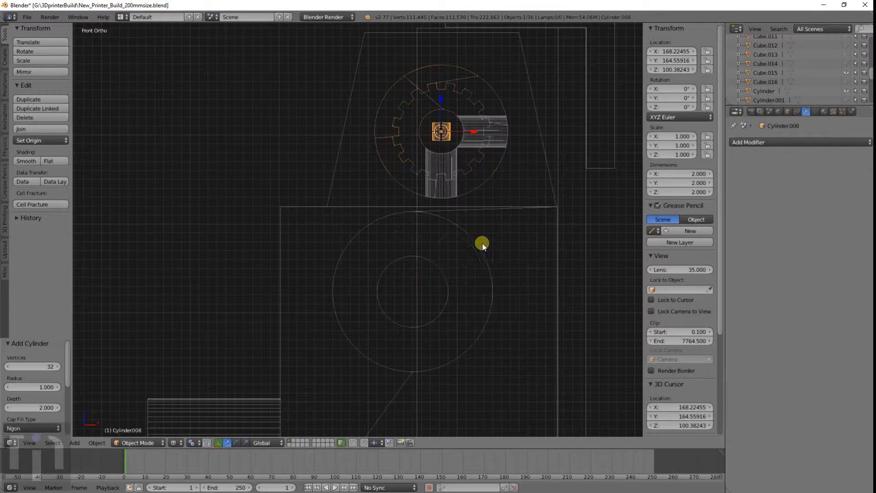
type("x90")
key("Return")
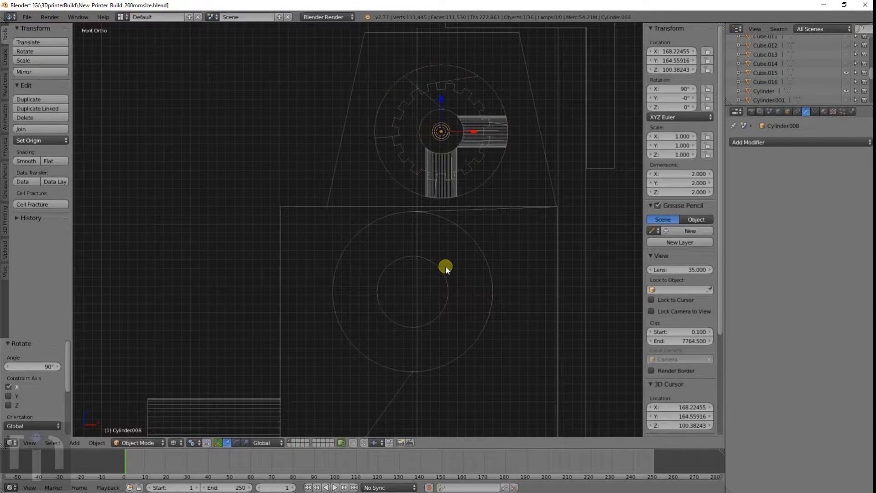
Scale the new cylinder at the upper pulley uniformly by about 2.72, slightly wider than the pulley's bore.
middle_click_drag(540, 170, 478, 260, "shift")
scroll(478, 261, "up", 5)
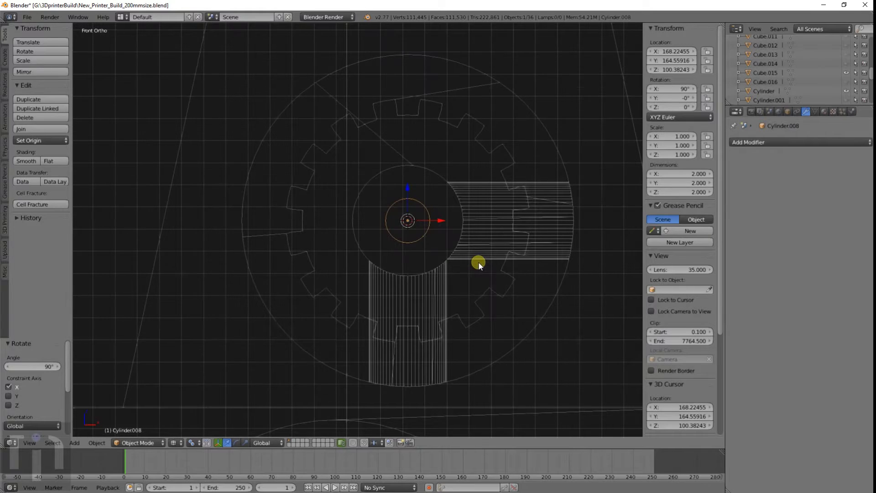
key("s")
left_click(557, 385)
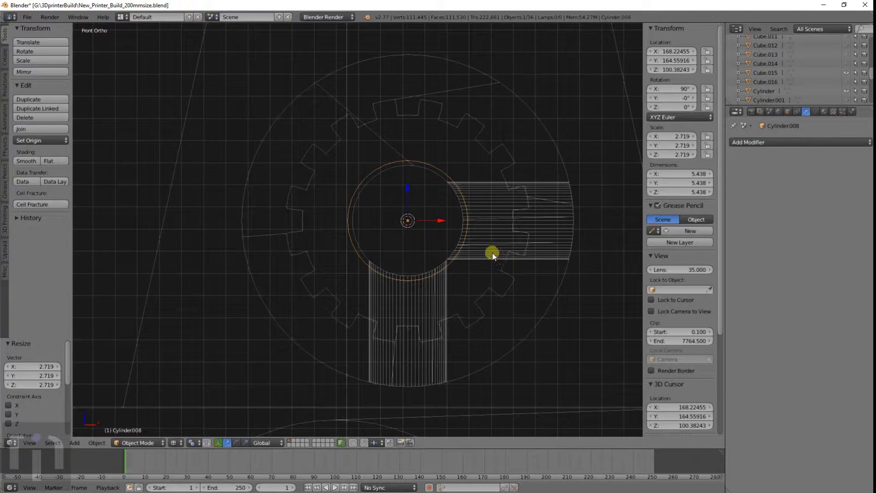
Stretch the upper cylinder along Y to a length of about 37.8 so it passes through both support plates.
key("KP_3")
scroll(477, 243, "down", 4)
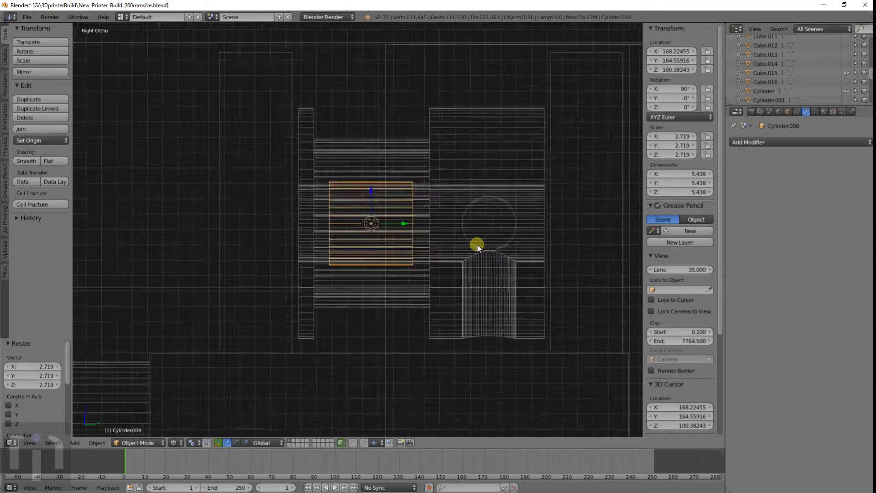
key("s")
key("y")
left_click(178, 251)
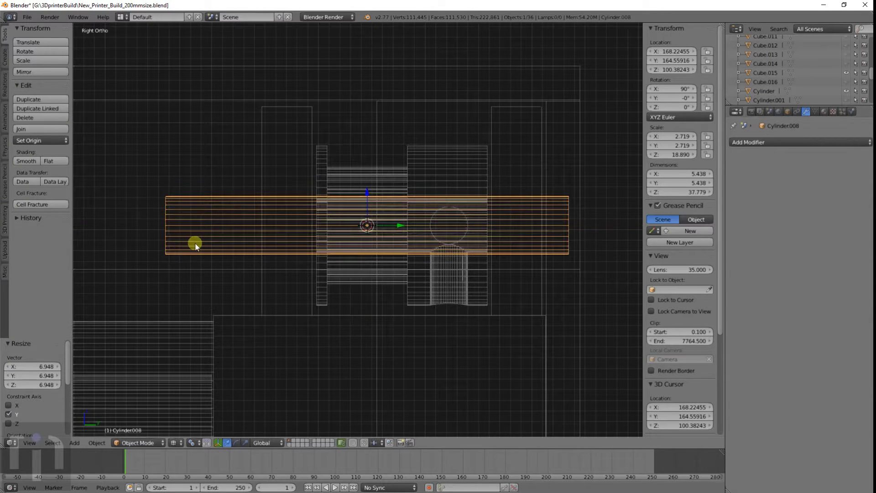
Duplicate the stretched cylinder and move the copy about 43.6 units down along Z towards the lower pulley.
scroll(355, 331, "down", 3)
middle_click_drag(355, 332, 332, 148, "shift")
key("shift+d")
key("z")
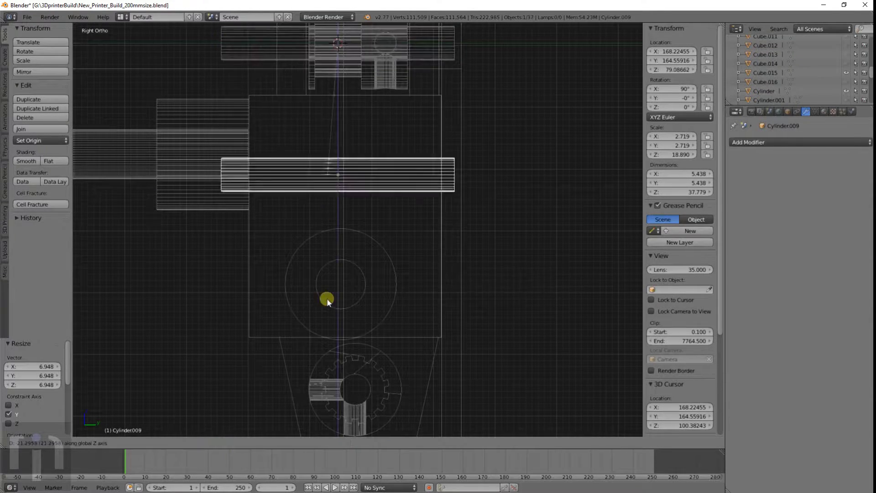
left_click(336, 410)
Snap the 3D cursor to the centre of the lower secondary Y-axis pulley.
middle_click_drag(357, 391, 366, 267, "shift")
right_click(371, 263)
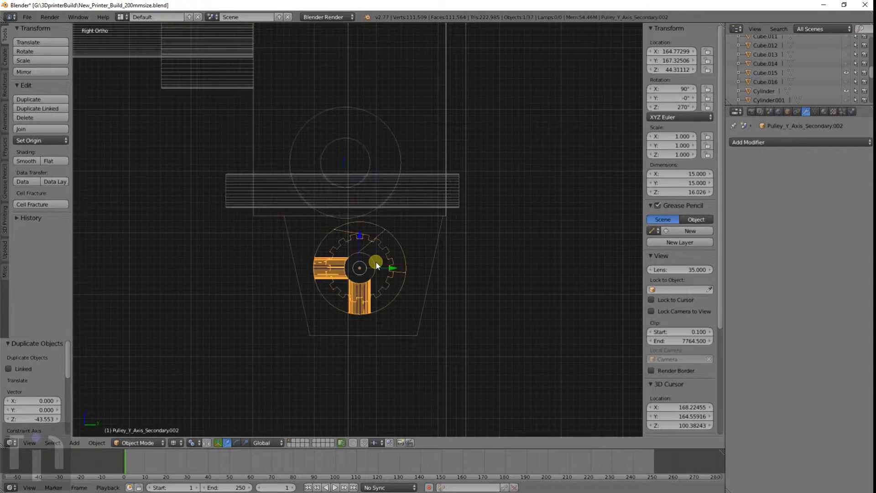
key("shift+s")
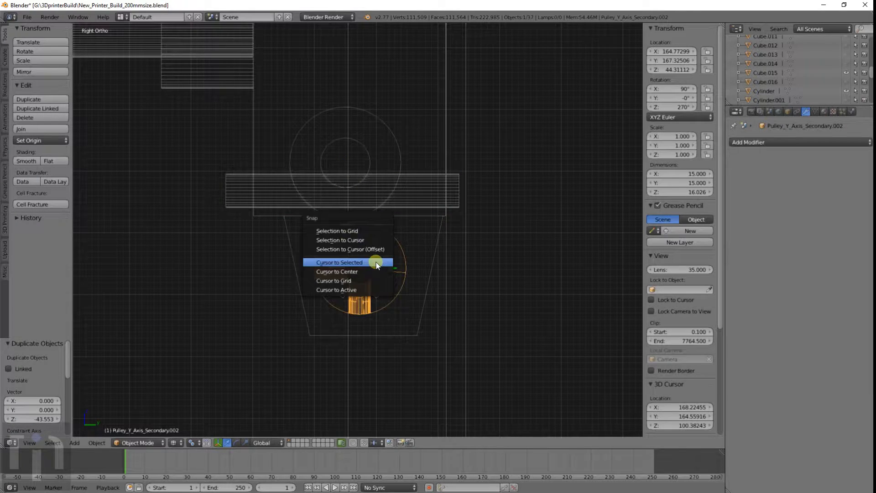
left_click(344, 263)
Snap the duplicated cylinder to the 3D cursor at the lower pulley and rotate it 90° about Z.
right_click(406, 199)
key("shift+s")
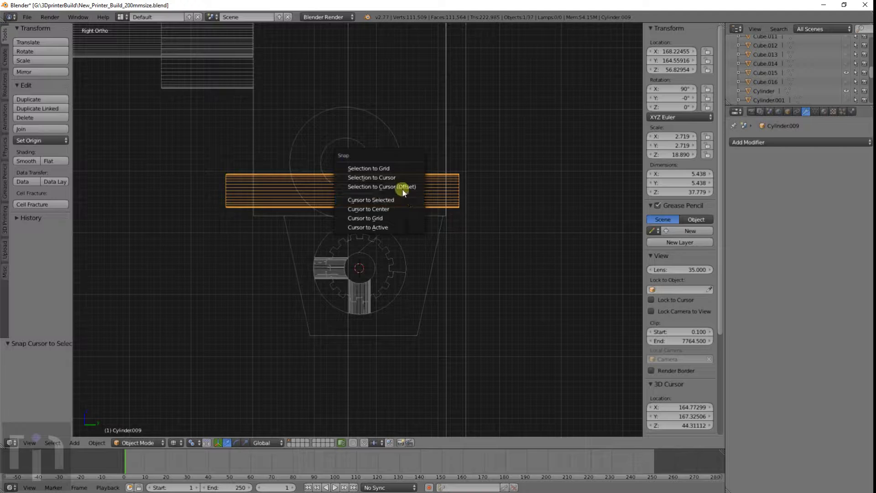
left_click(398, 179)
type("rz90")
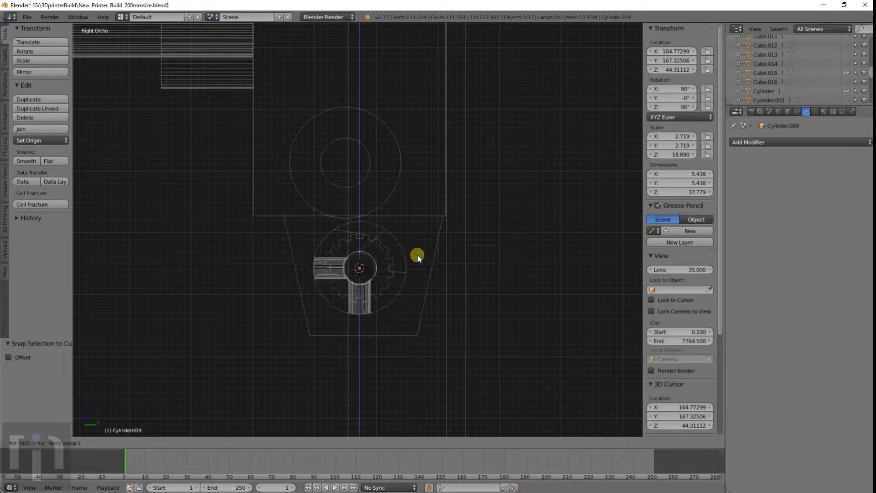
key("Return")
Join the upper and lower pulley cylinders into a single object.
scroll(402, 252, "down", 5)
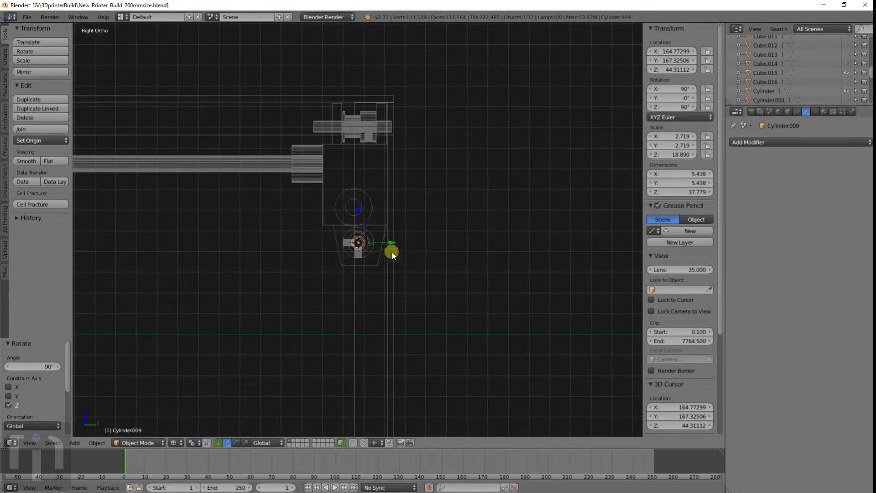
right_click(323, 129, "shift")
middle_click_drag(410, 207, 523, 258)
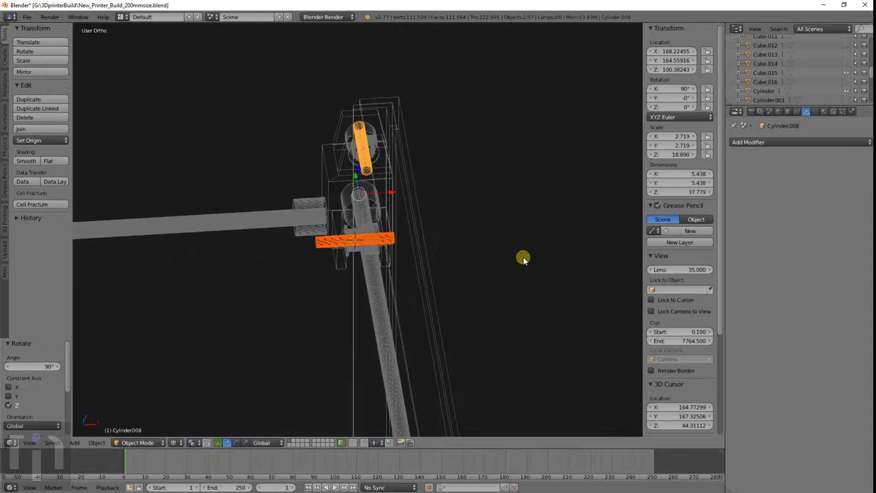
key("z")
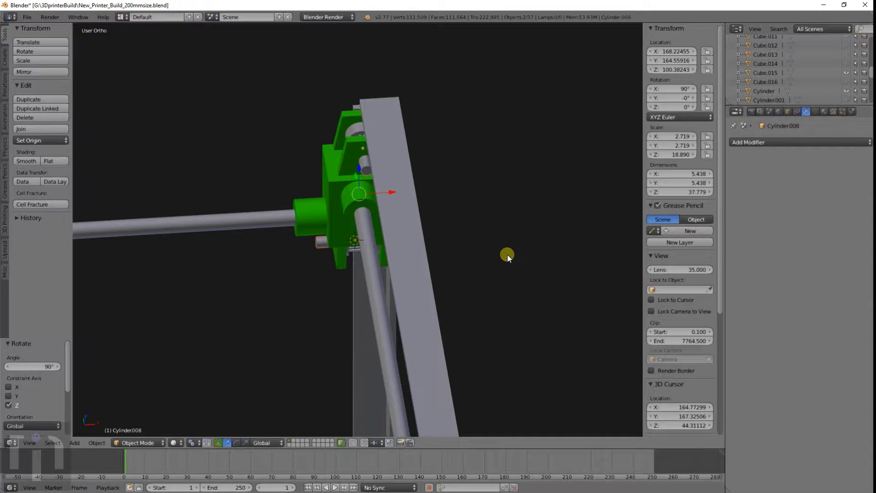
key("ctrl+j")
Add a Boolean modifier to the green corner block and set its operation to Difference.
right_click(341, 180)
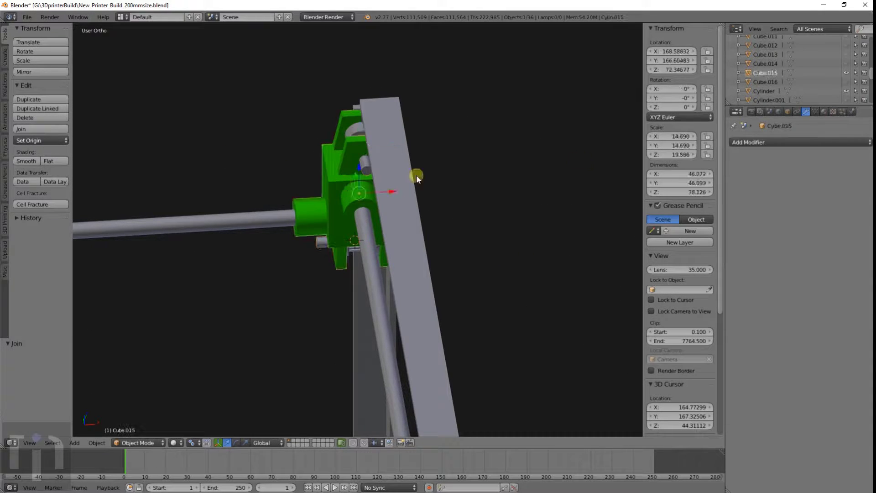
left_click(791, 142)
left_click(676, 185)
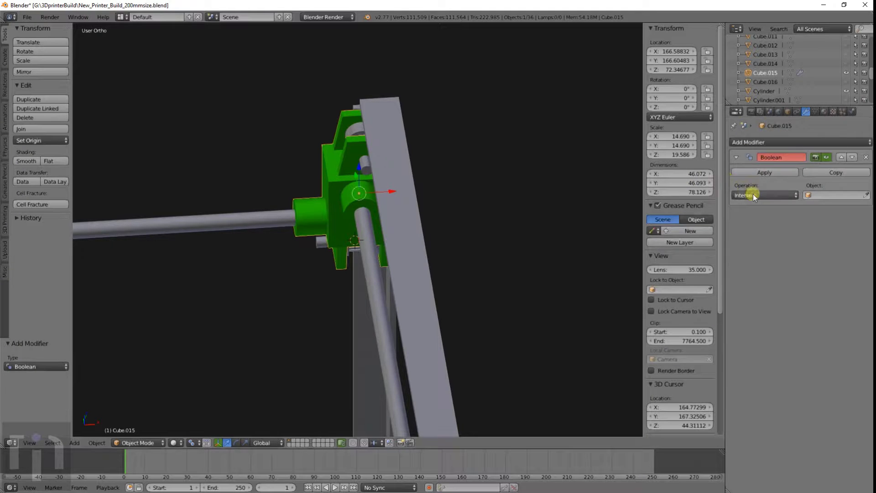
left_click(753, 195)
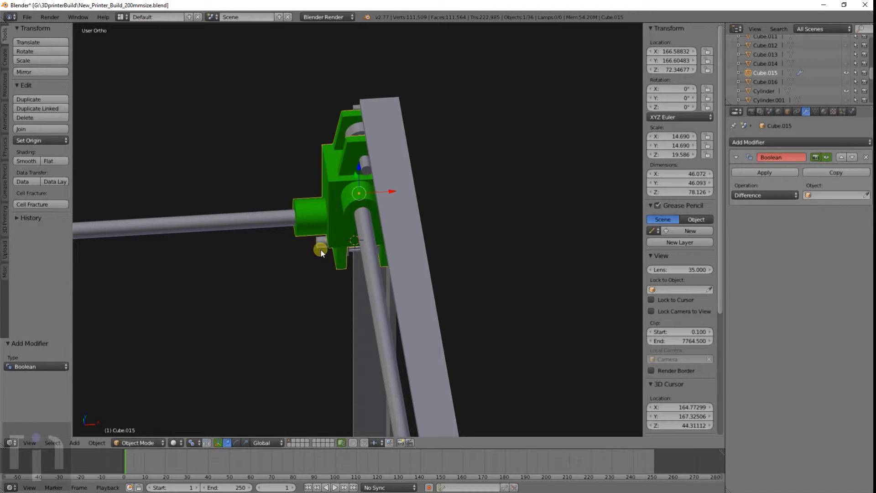
Subtract the joined cylinders, Cylinder.008, from the green block and apply the Boolean modifier.
right_click(320, 251)
scroll(771, 85, "down", 5)
left_click(683, 90)
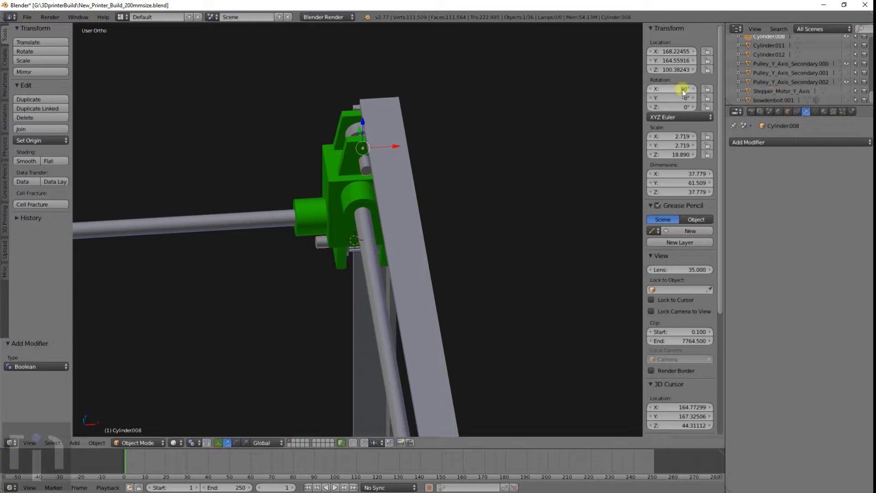
right_click(350, 149)
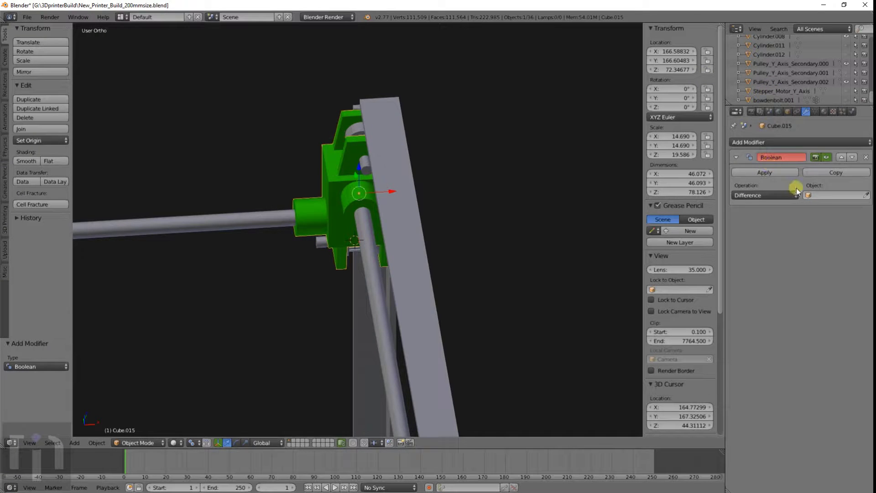
left_click(823, 196)
type("c")
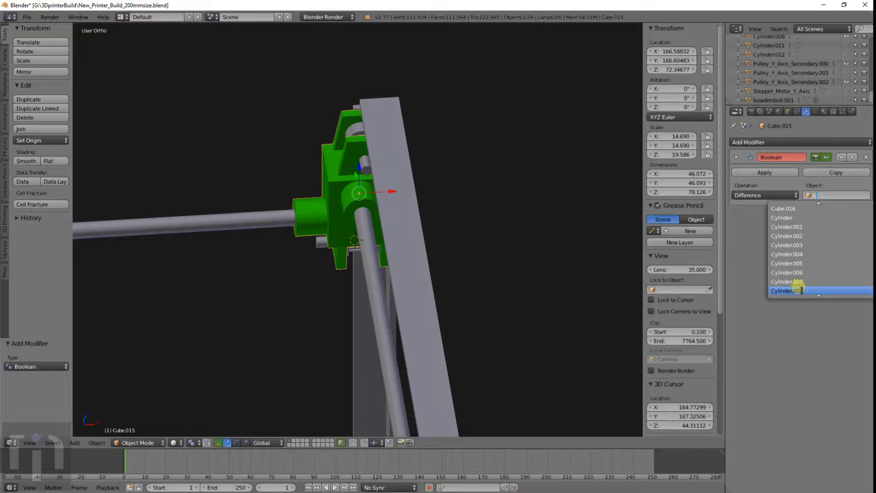
left_click(802, 290)
key("z")
mouse_move(505, 243)
middle_mouse_down()
mouse_move(481, 197)
mouse_move(538, 228)
mouse_move(504, 263)
mouse_move(520, 246)
middle_mouse_up()
left_click(774, 173)
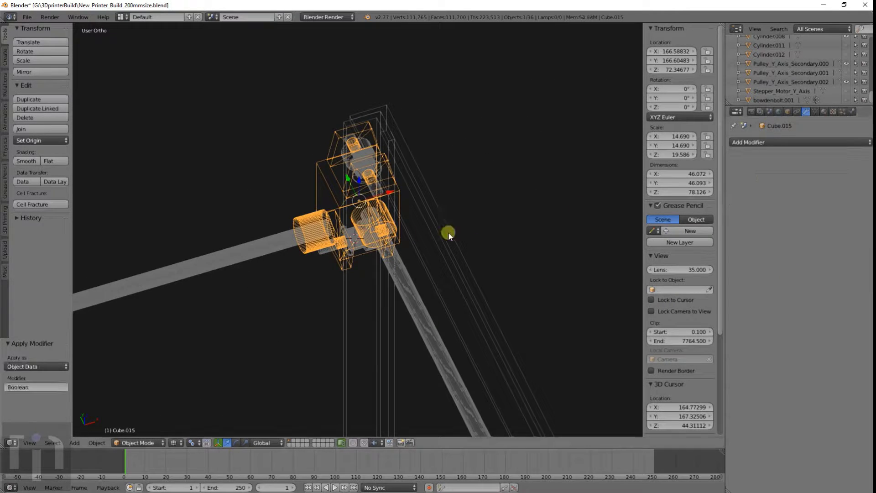
Delete the leftover joined cylinders from the pulley holes of the green block.
key("z")
mouse_move(379, 200)
middle_mouse_down()
mouse_move(370, 233)
mouse_move(396, 185)
mouse_move(394, 195)
mouse_move(451, 170)
mouse_move(397, 189)
middle_mouse_up()
scroll(398, 188, "up", 4)
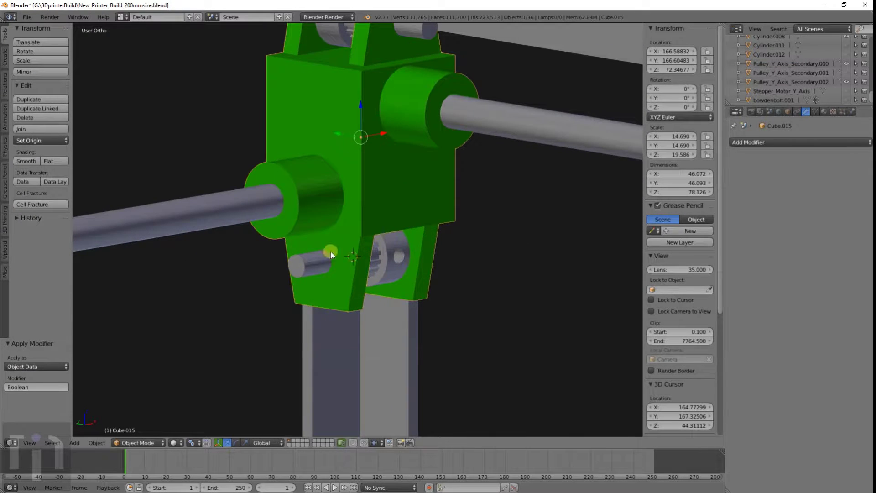
right_click(302, 264)
key("Delete")
Set the X dimension of the upper rod, Cylinder, to 8.25 and open its Y dimension for editing.
scroll(303, 264, "down", 5)
middle_click_drag(360, 226, 337, 211)
scroll(385, 250, "up", 4)
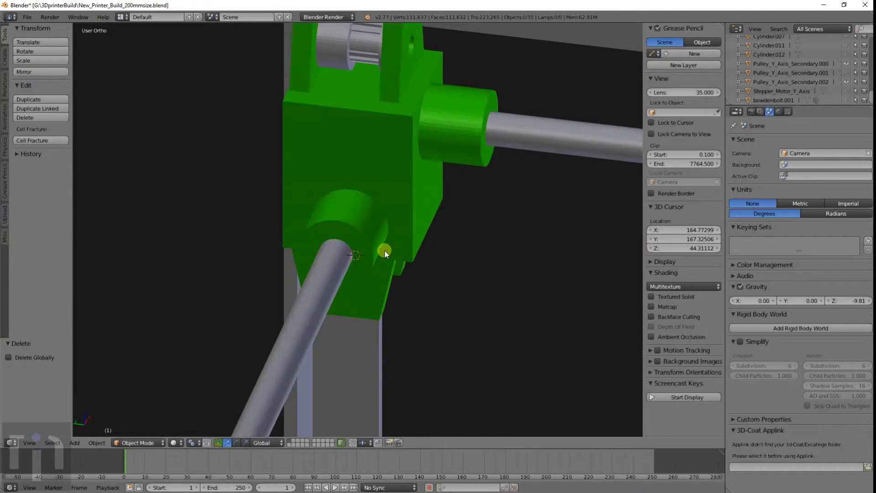
scroll(401, 185, "down", 3)
right_click(411, 183)
right_click(431, 180)
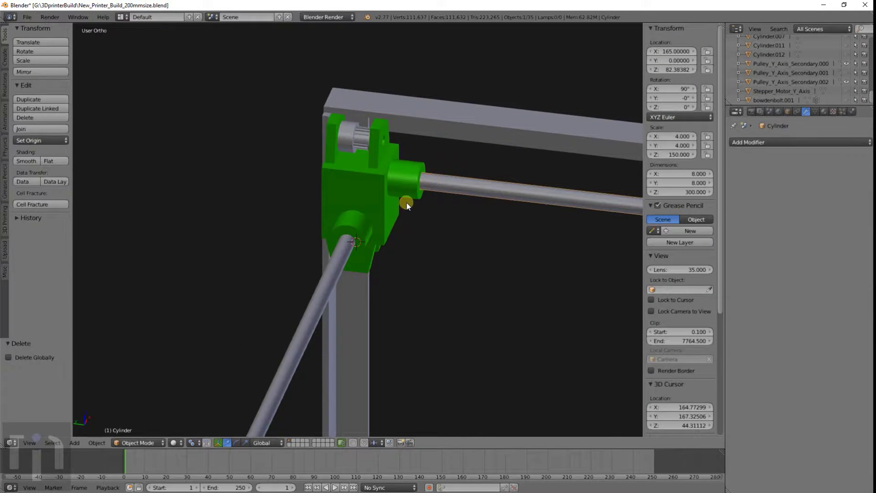
left_click(694, 173)
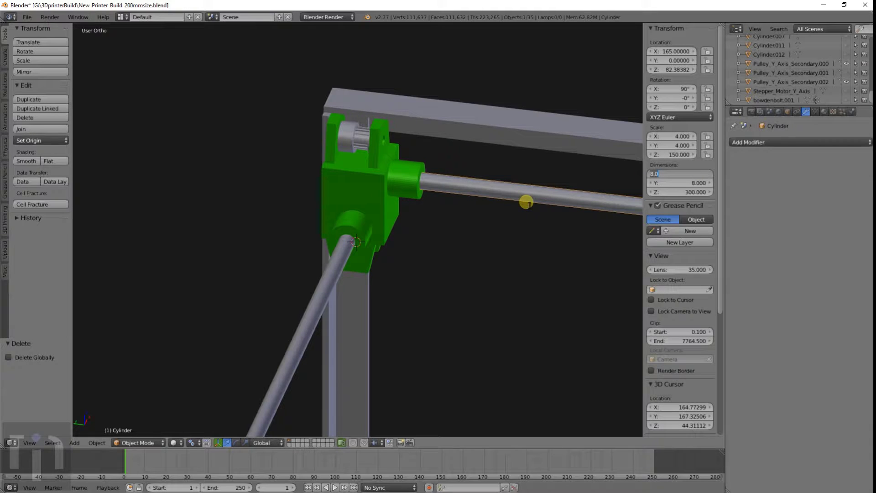
type("8")
key("Tab")
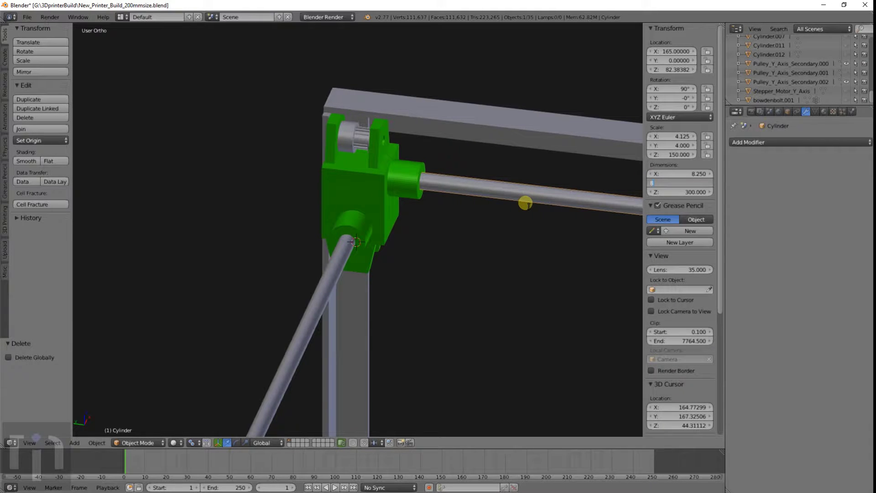
Set the Y-direction rod's Y dimension to 8.25 and the X-direction rod's X and Y dimensions to 8.25.
type("8.25")
key("Return")
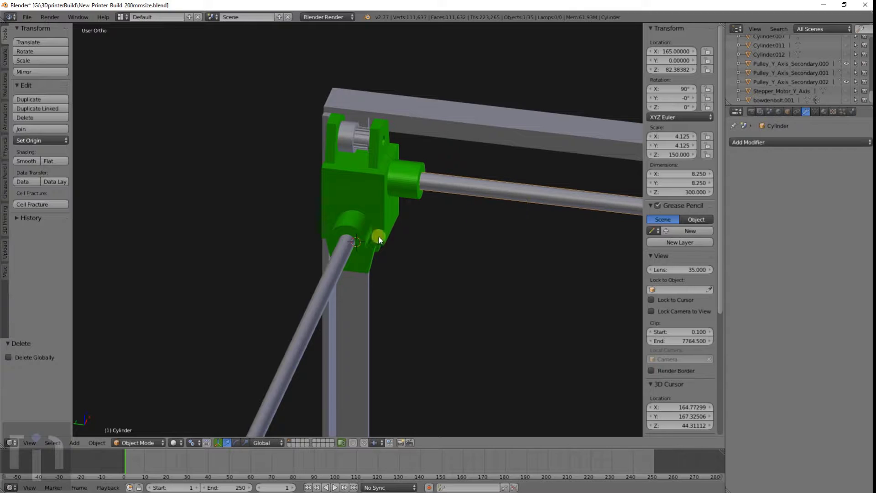
right_click(341, 251)
left_click(657, 173)
type("8.0")
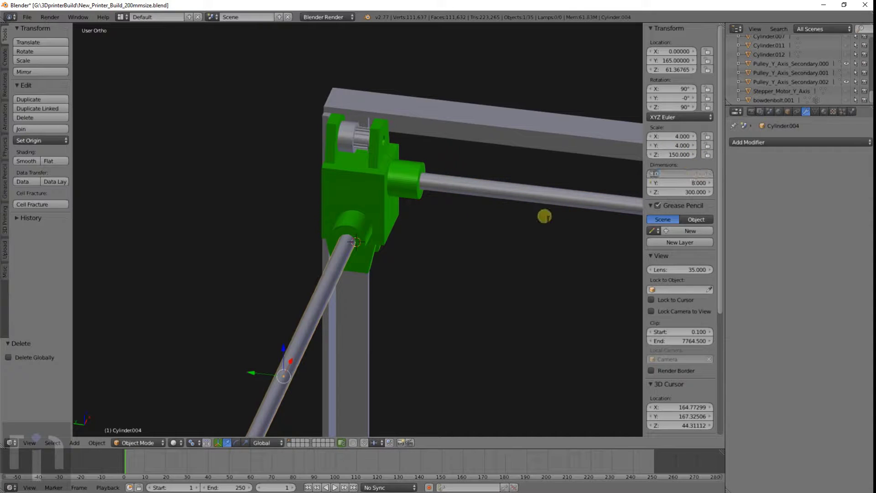
key("Tab")
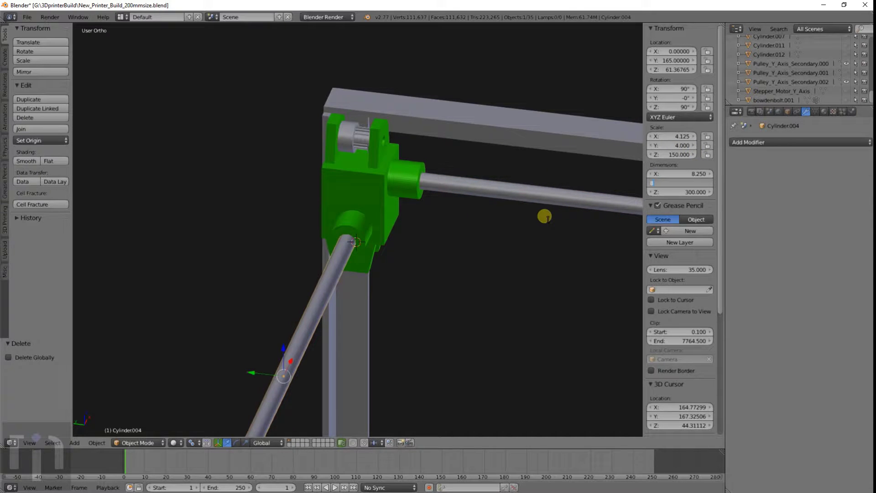
type("8.25")
key("Return")
Join the two smooth rods that meet at the green corner bracket into one object.
right_click(425, 188)
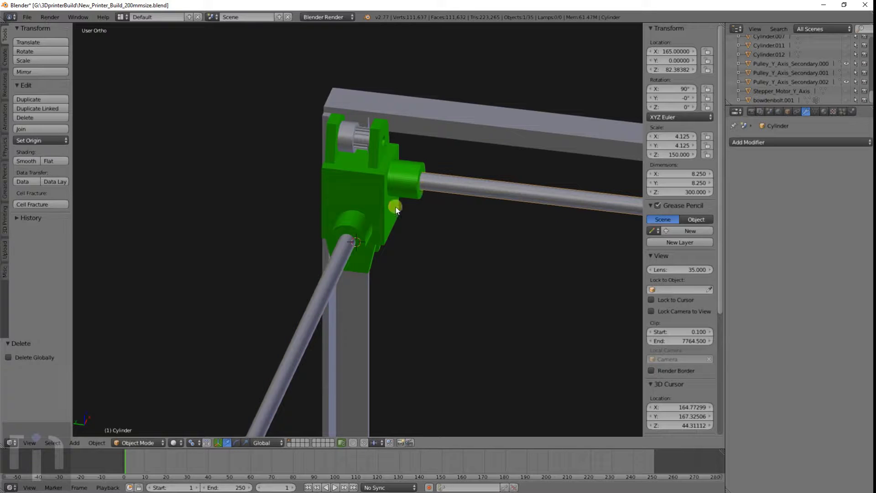
right_click(345, 270, "shift")
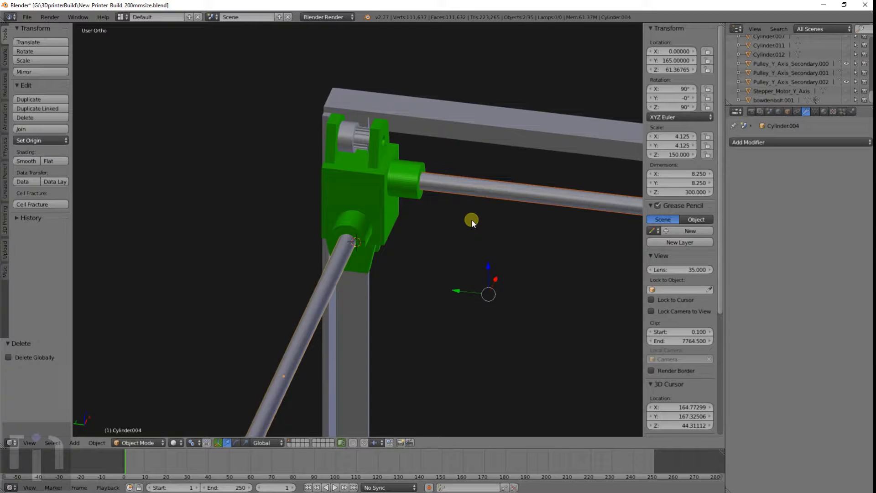
key("ctrl+j")
Add a Boolean modifier to the green corner bracket, set to Difference with the joined rods, Cylinder.004, as the object.
right_click(398, 197)
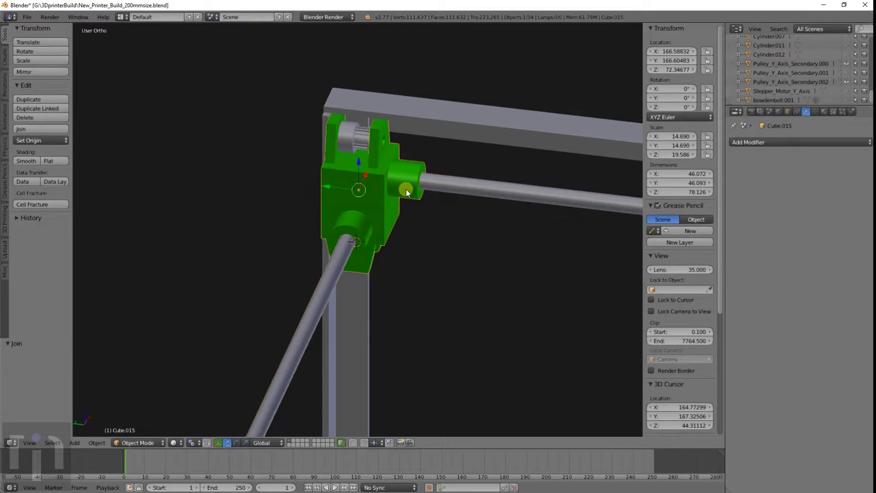
left_click(798, 141)
left_click(734, 188)
left_click(753, 195)
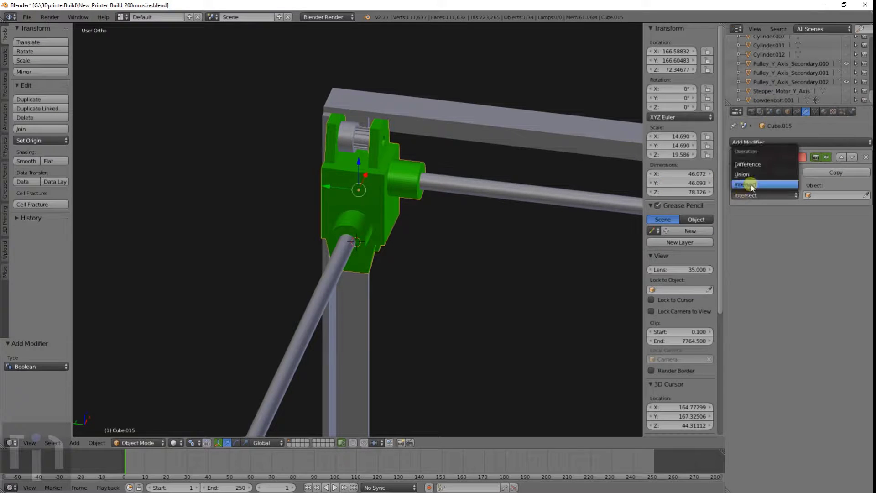
left_click(748, 171)
right_click(478, 179)
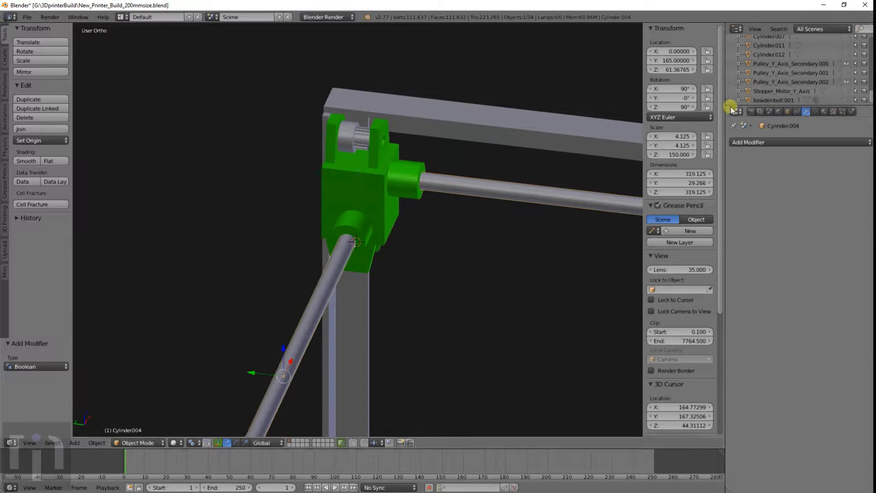
scroll(762, 76, "up", 5)
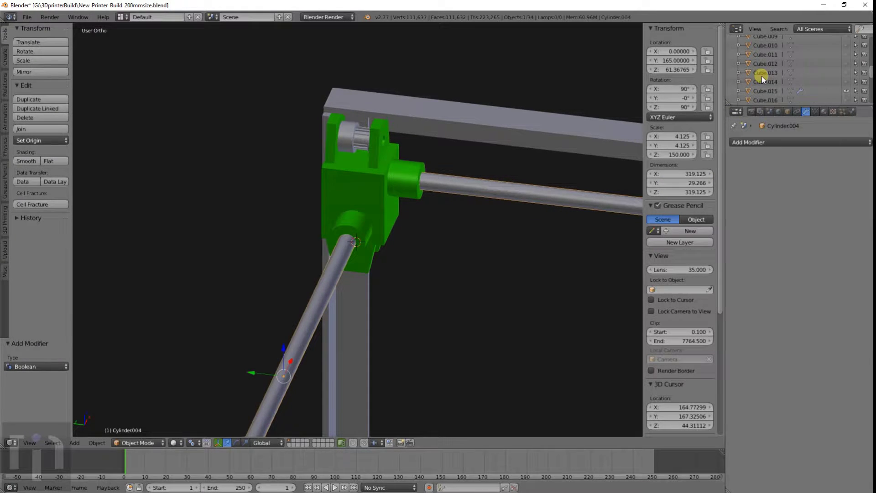
right_click(412, 164)
left_click(827, 196)
scroll(794, 269, "down", 14)
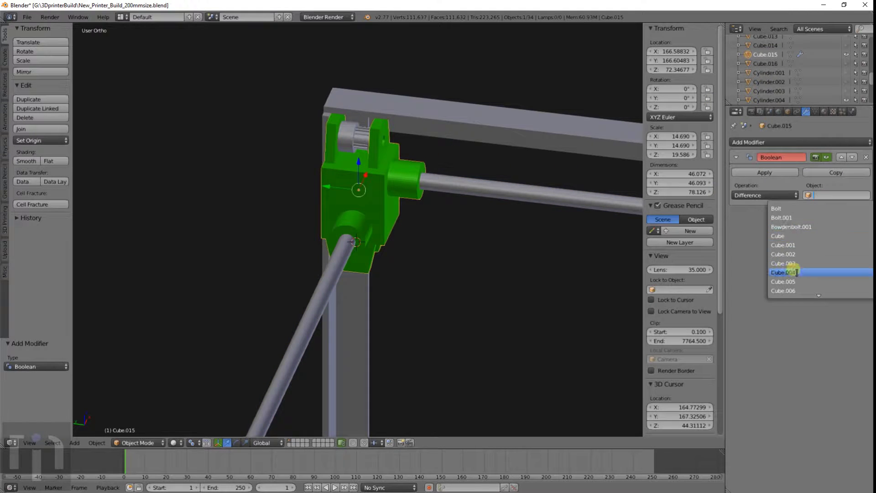
left_click(796, 281)
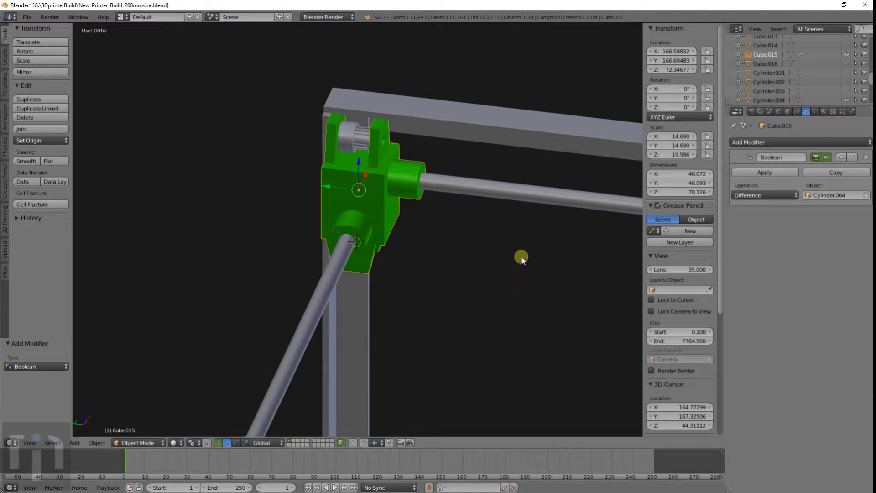
Switch the viewport to wireframe display and apply the bracket's Boolean modifier.
key("z")
mouse_move(511, 222)
middle_mouse_down()
mouse_move(427, 255)
mouse_move(488, 251)
mouse_move(528, 219)
mouse_move(532, 203)
middle_mouse_up()
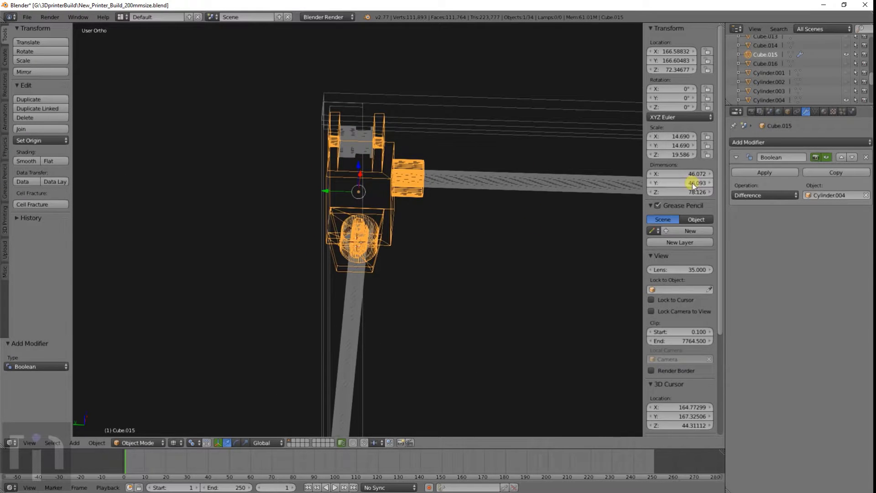
left_click(759, 173)
Separate the joined rods back into individual objects by loose parts.
right_click(446, 179)
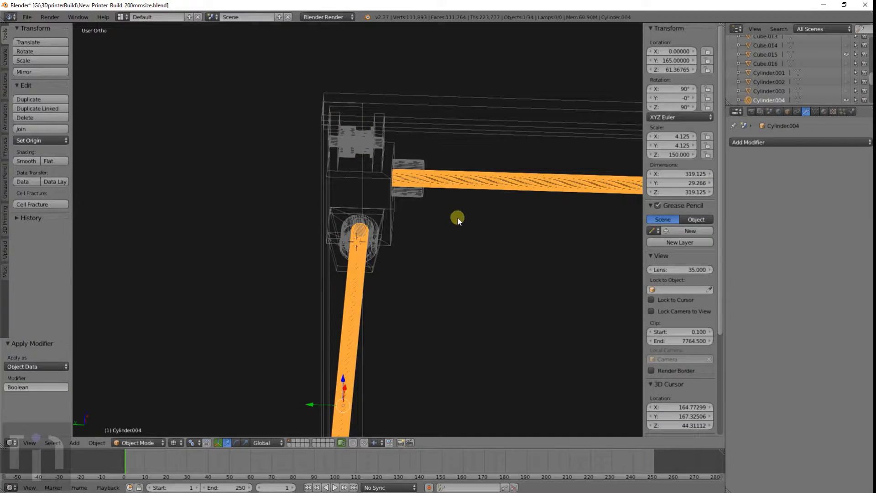
key("Tab")
key("a")
key("a")
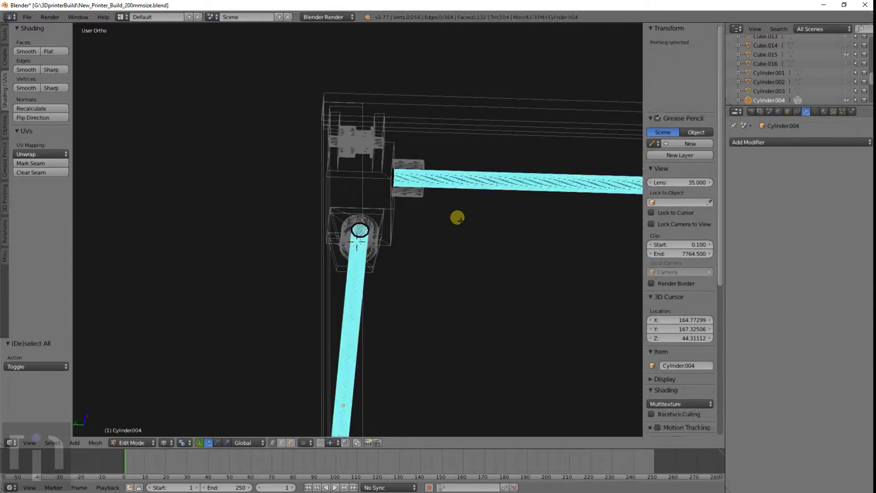
key("p")
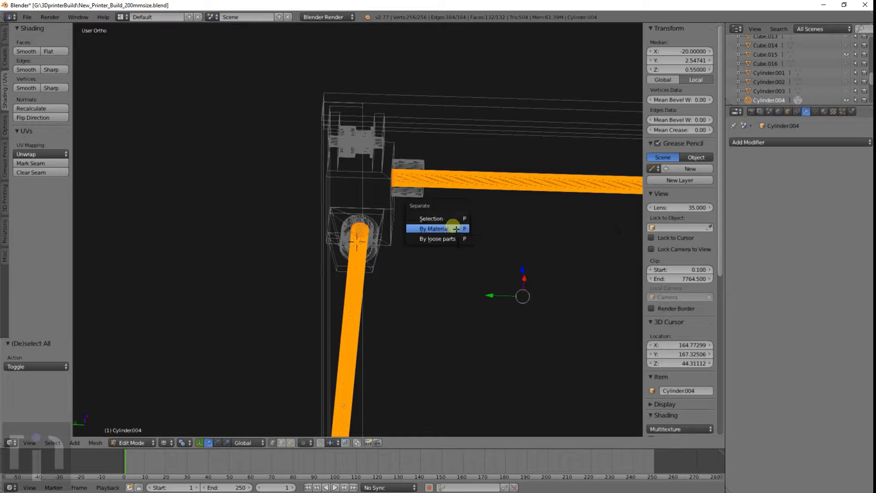
left_click(437, 239)
key("Tab")
Set the origin of the Y-direction rod to its center of mass.
right_click(484, 184)
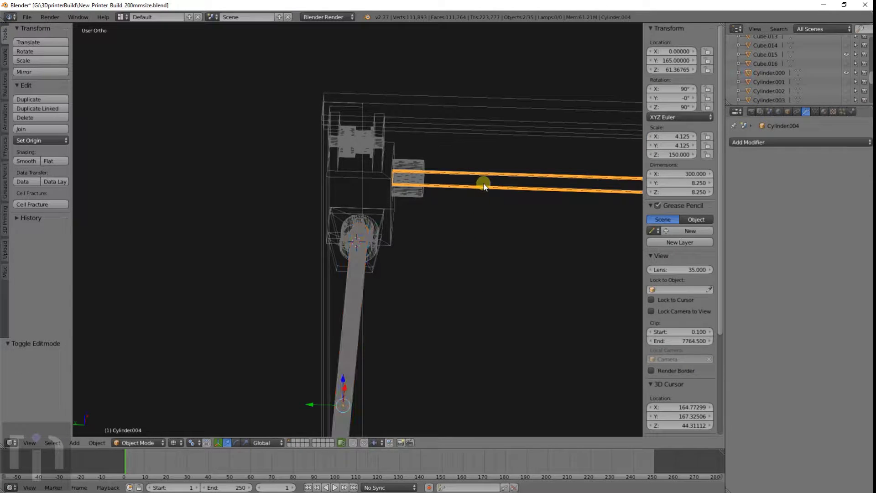
key("space")
type("se")
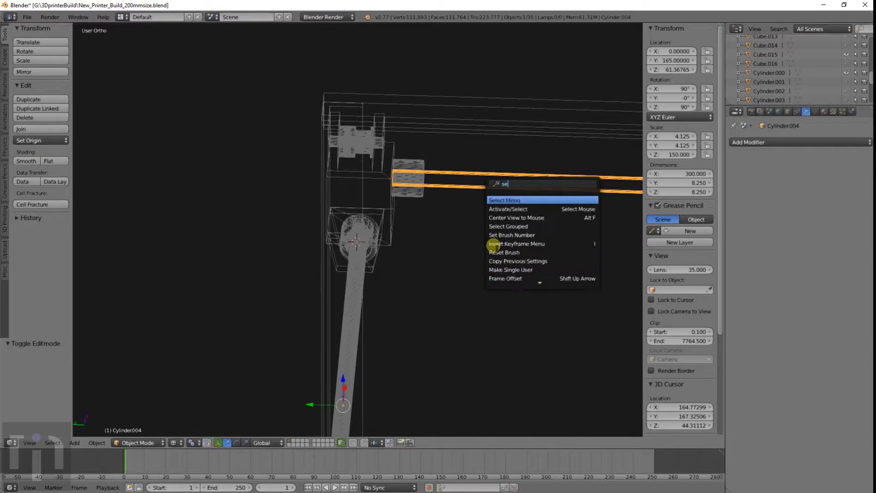
type("t or")
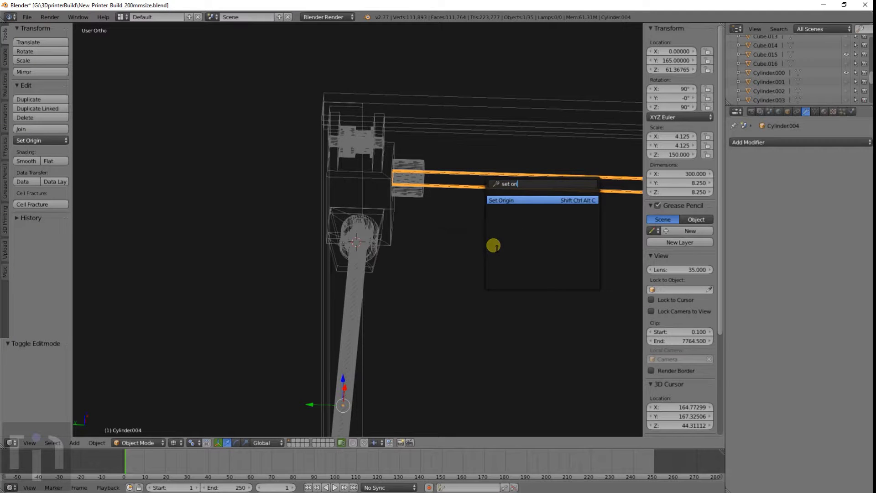
key("Return")
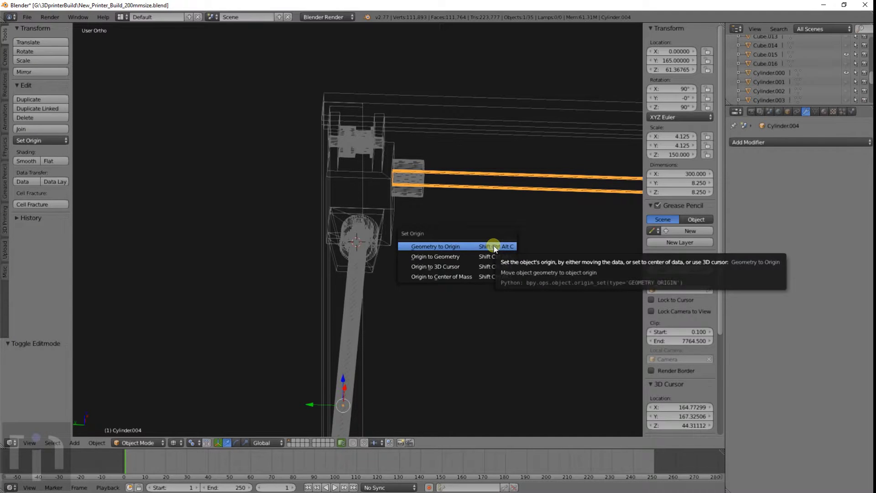
left_click(442, 276)
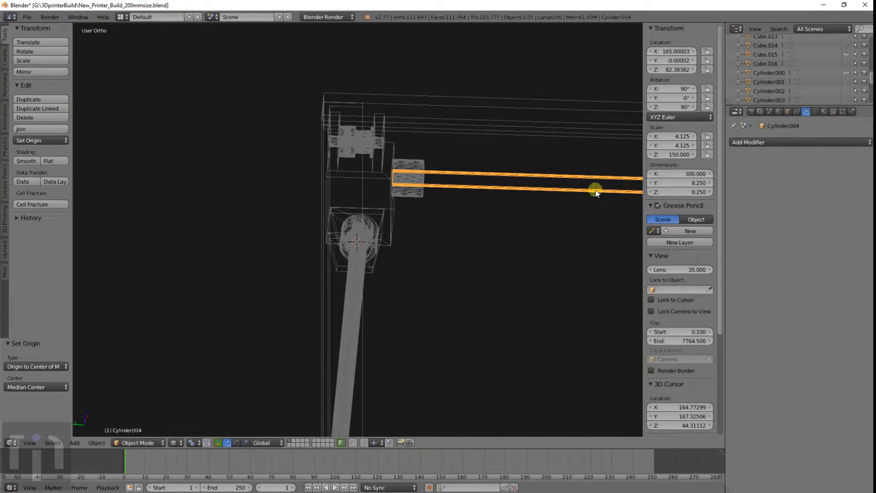
Set the Y-direction rod's Y and Z dimensions to 8.
left_click(682, 183)
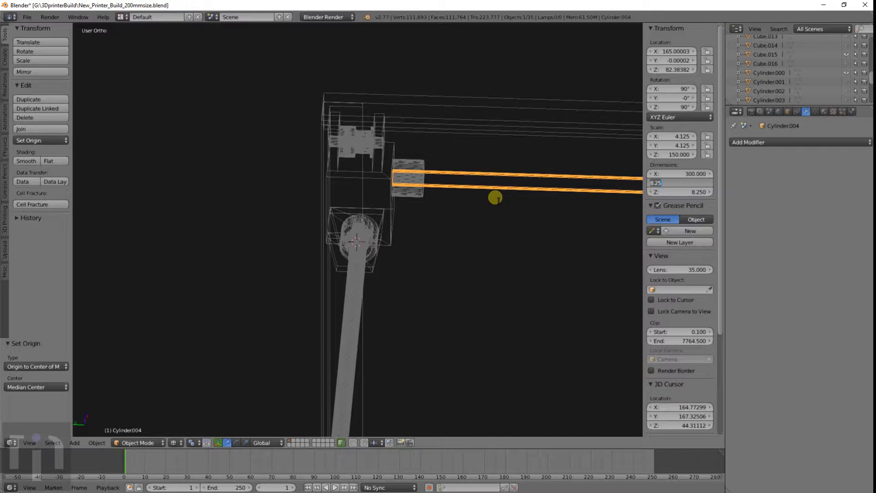
type("8")
key("Tab")
type("8")
key("Return")
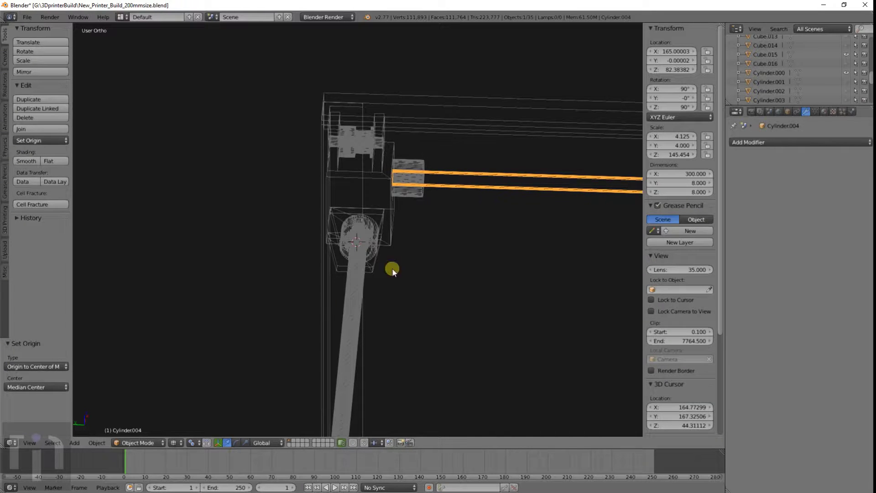
Set the origin of the X-direction rod to its center of mass.
right_click(348, 299)
key("shift+ctrl+alt+c")
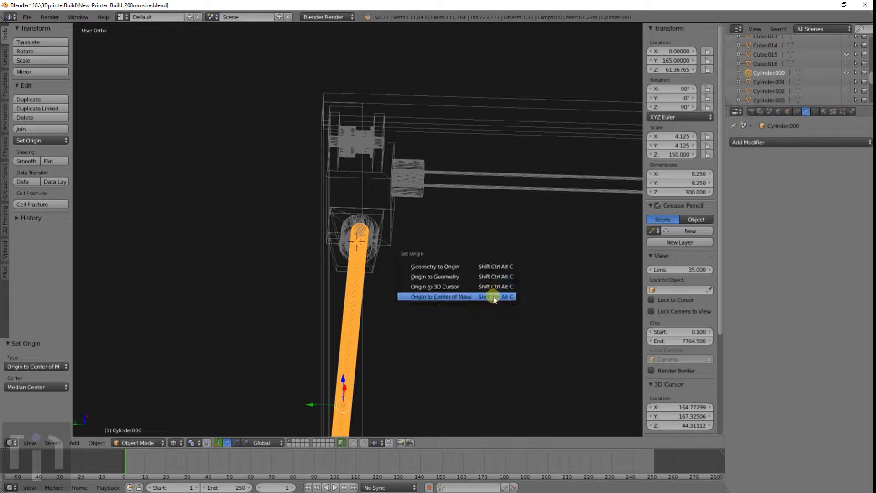
left_click(494, 297)
Set the X-direction rod's X and Y dimensions to 8 and return the viewport to solid shading.
left_click(662, 173)
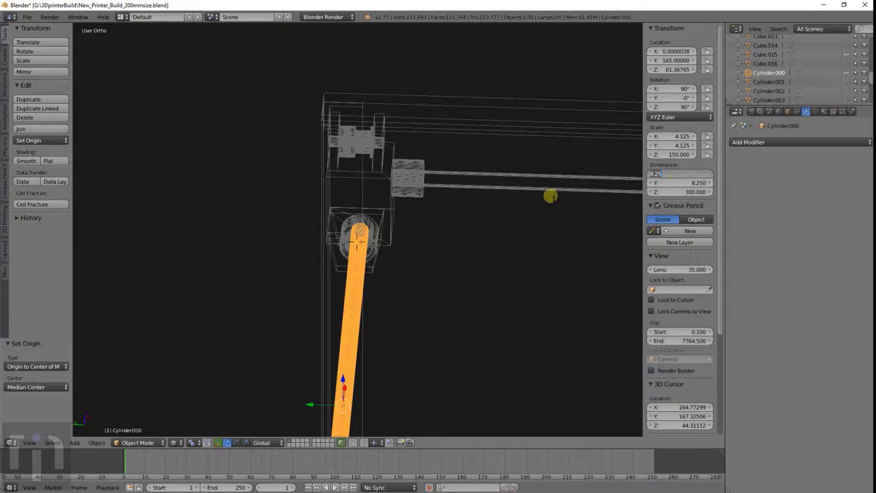
type("8")
key("Tab")
type("8")
key("Return")
key("z")
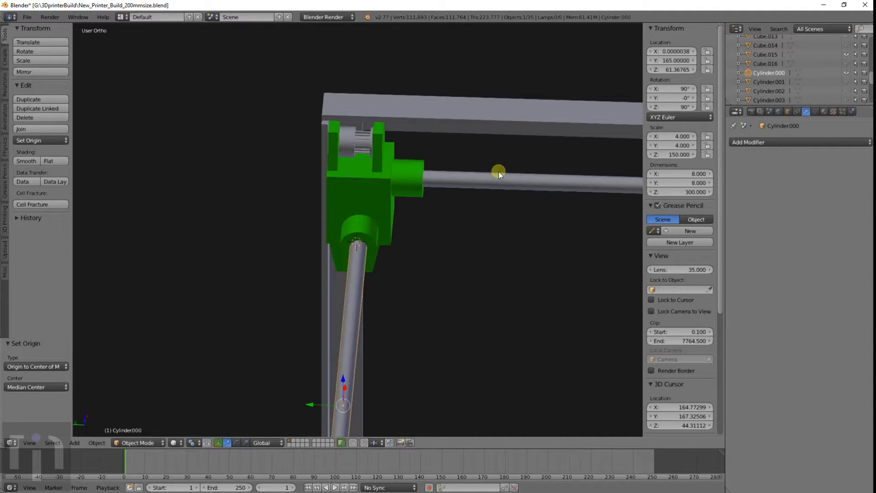
Temporarily pull the green bracket away from the rods to inspect its rod holes, and cancel the move.
mouse_move(499, 172)
middle_mouse_down()
mouse_move(384, 194)
mouse_move(389, 176)
mouse_move(402, 195)
mouse_move(391, 190)
middle_mouse_up()
right_click(370, 210)
scroll(382, 212, "down", 3)
scroll(385, 223, "up", 5)
key("g")
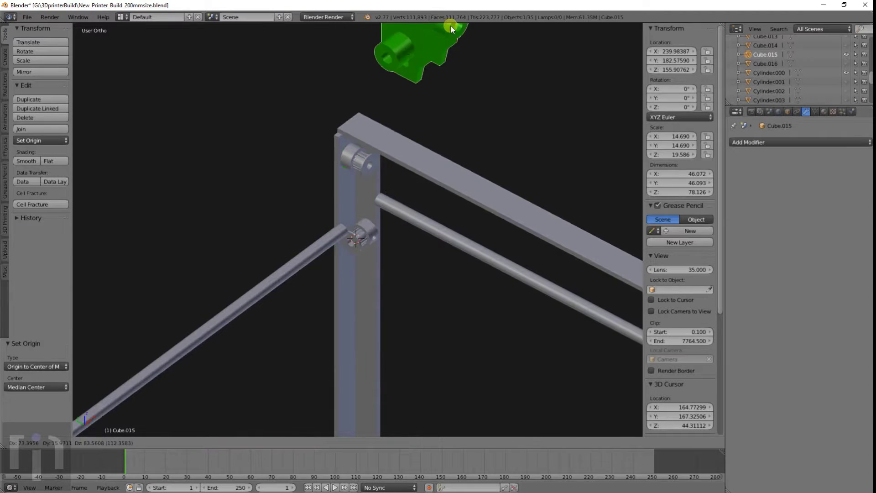
right_click(470, 75)
Add a cylinder mesh at the 3D cursor from the top view and switch the viewport to wireframe display.
middle_click_drag(348, 232, 335, 211)
scroll(421, 217, "up", 3)
middle_click_drag(420, 217, 445, 204)
key("KP_7")
key("shift+a")
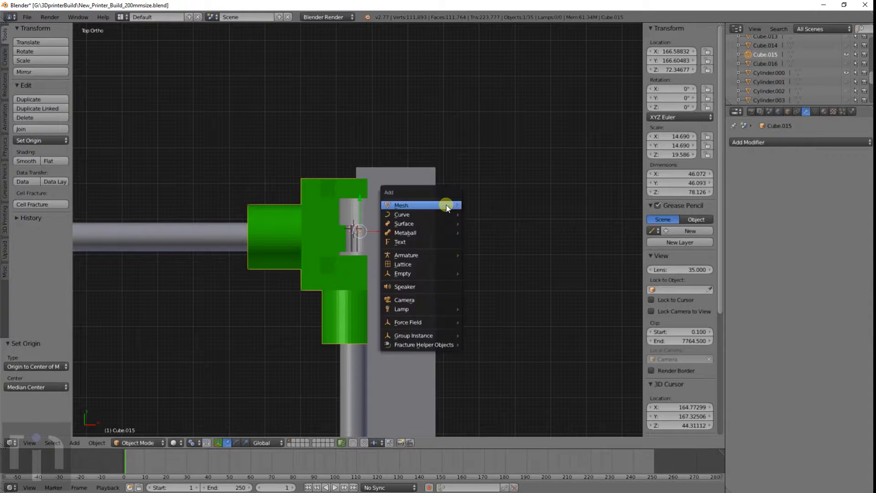
mouse_move(446, 204)
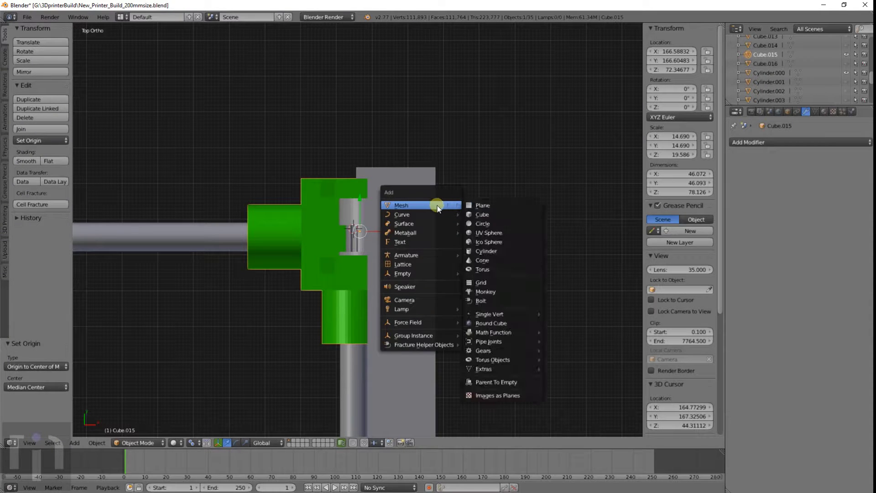
left_click(479, 250)
key("z")
Set the new cylinder's dimensions to 5.15 in X, 5.15 in Y and 40 in Z.
left_click(658, 207)
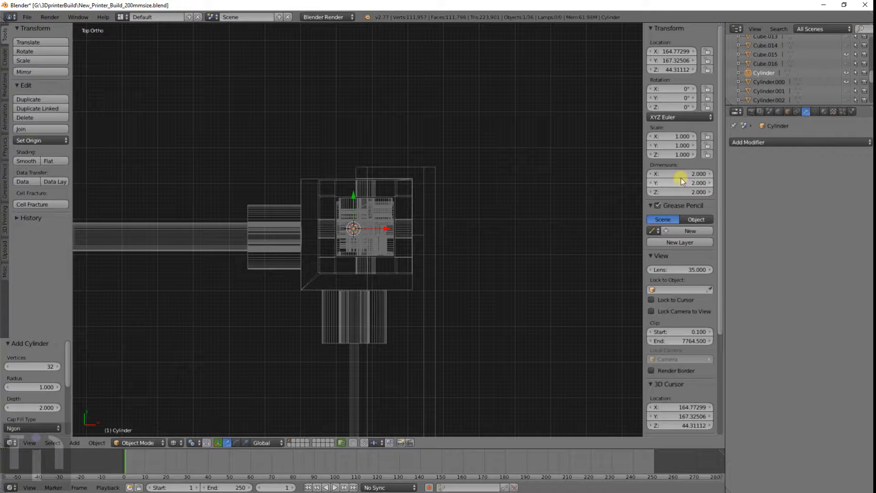
left_click(681, 178)
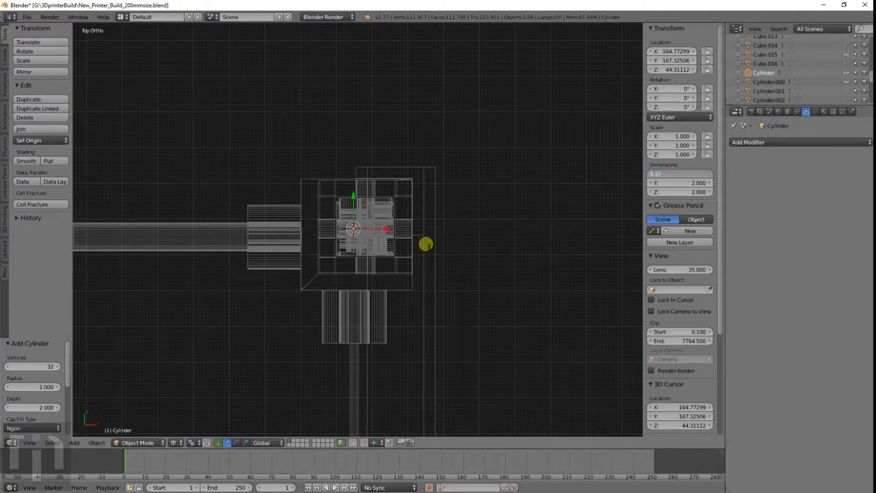
type("5.15")
key("Tab")
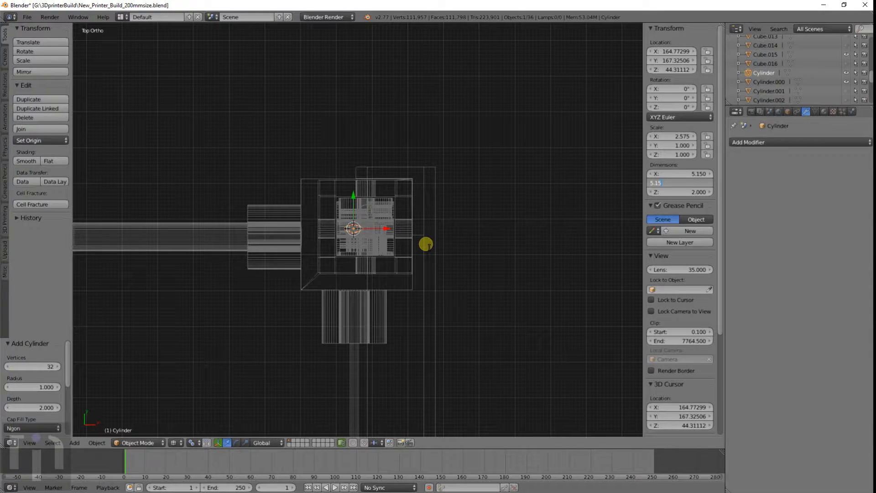
type("5.15")
key("Tab")
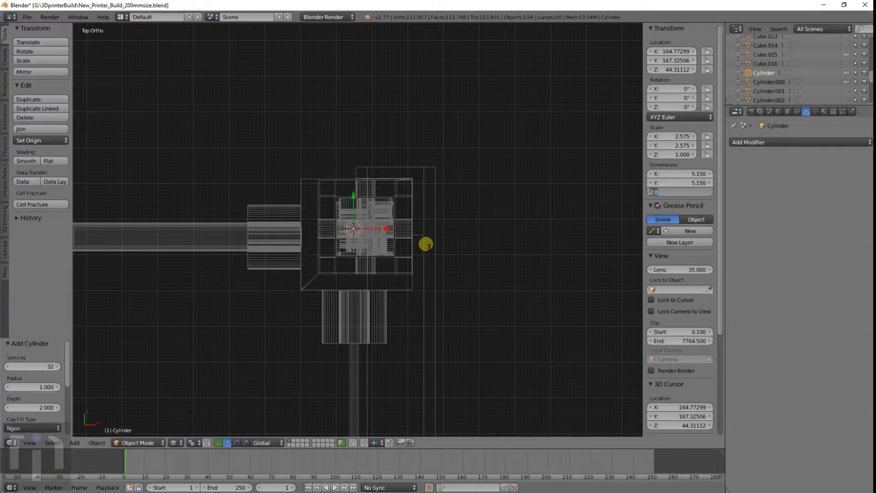
key("Return")
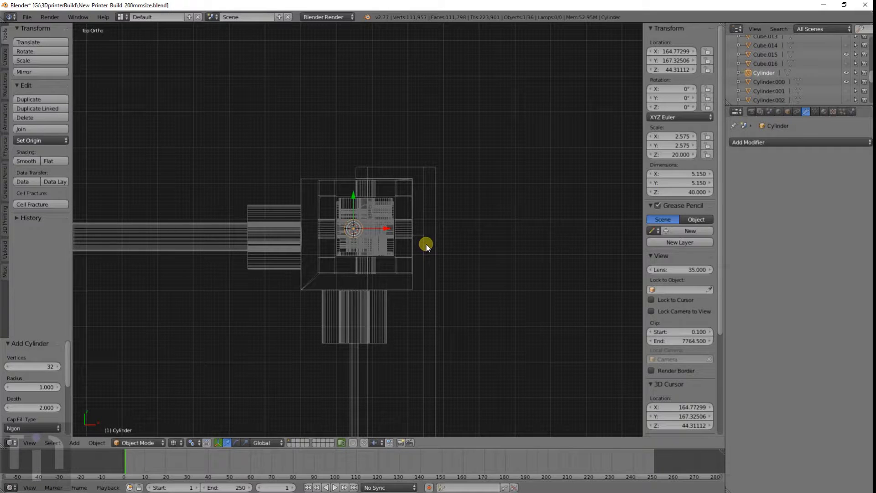
Rotate the new cylinder 90° about the X axis and switch to the front view.
type("rx90")
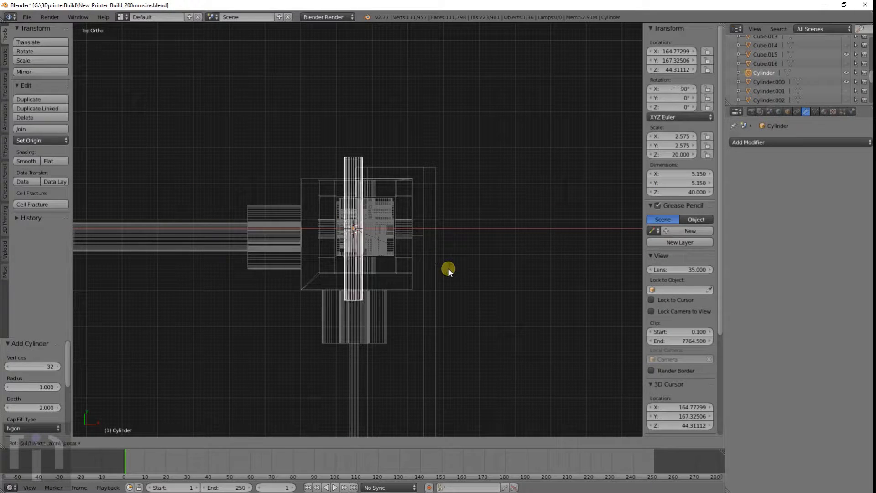
key("Return")
key("KP_1")
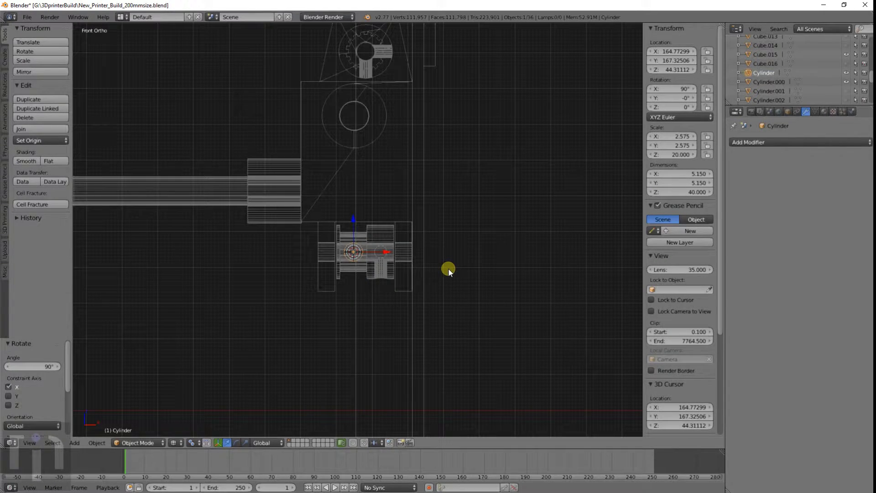
Move the cylinder about 8.18 in X and 19.42 in Z, into the bracket body between the rod hole and the lower pulley.
middle_click_drag(415, 205, 423, 322, "shift")
scroll(417, 235, "down", 2)
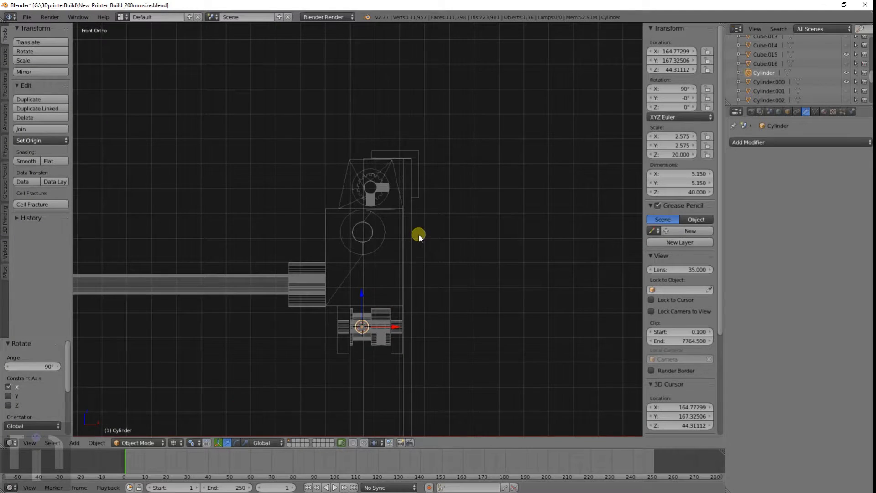
scroll(418, 234, "down", 2)
scroll(402, 269, "up", 4)
middle_click_drag(405, 292, 389, 242, "shift")
key("g")
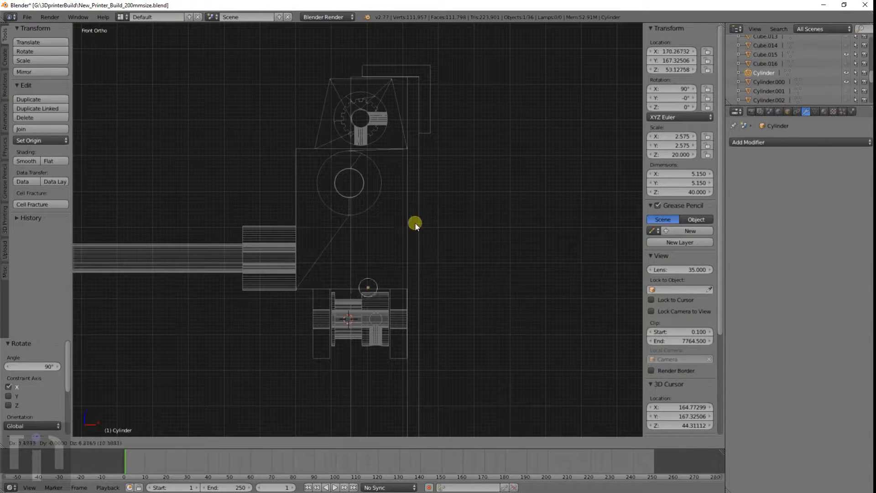
left_click(424, 184)
Check the cylinder from the right view and snap the 3D cursor to it.
middle_click_drag(411, 209, 372, 268, "shift")
scroll(407, 143, "up", 4)
scroll(406, 143, "up", 3)
key("KP_3")
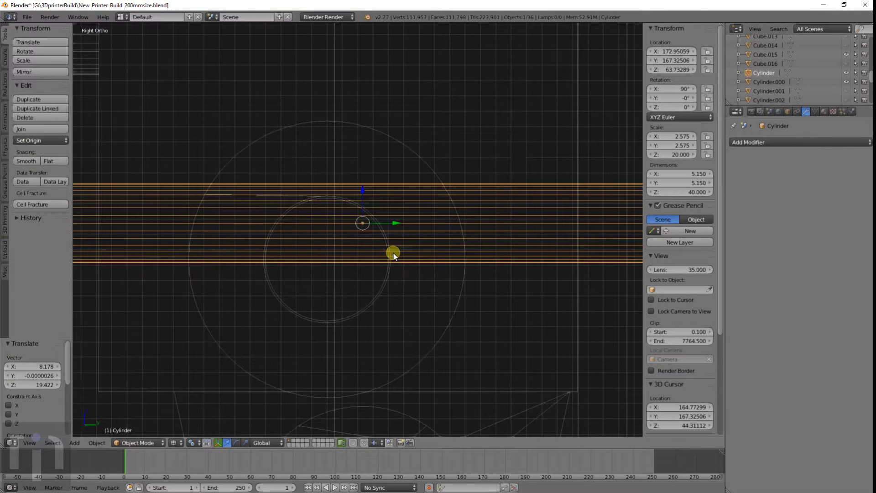
scroll(393, 253, "down", 4)
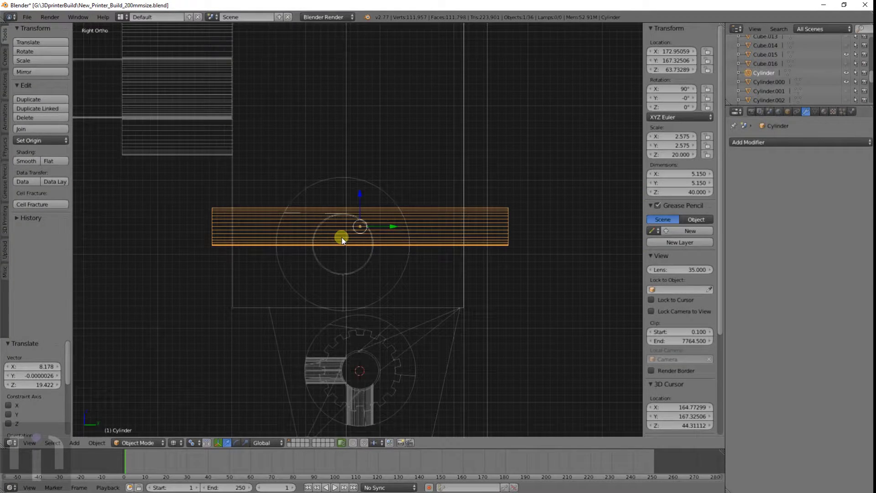
key("shift+s")
left_click(331, 260)
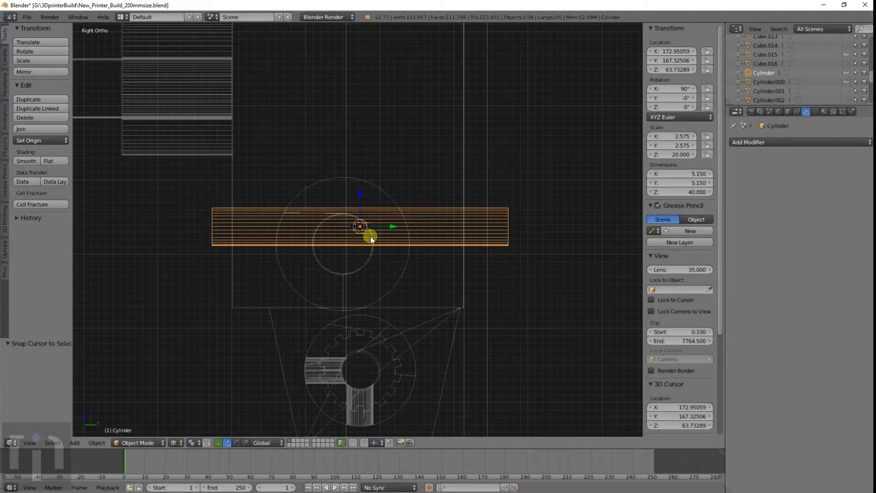
Add a cylinder mesh with 6 vertices at the 3D cursor and rotate it 90° about the X axis.
key("shift+a")
mouse_move(370, 236)
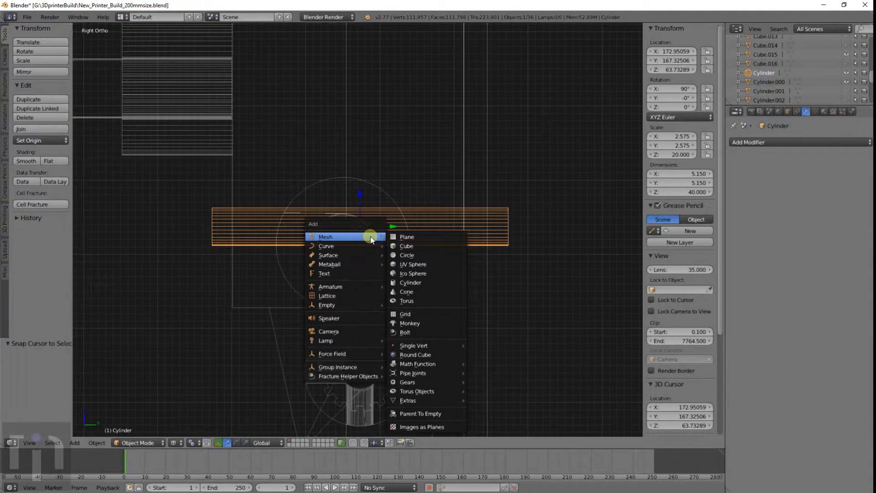
left_click(415, 282)
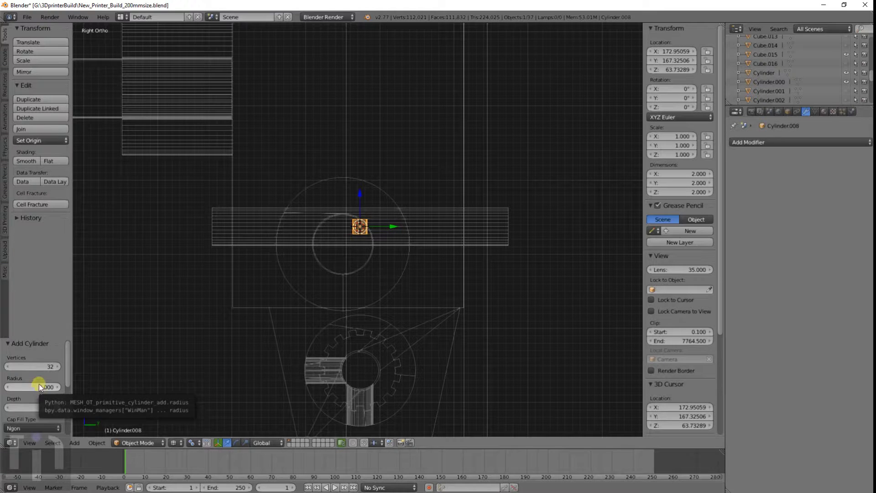
left_click(43, 367)
type("6")
key("Return")
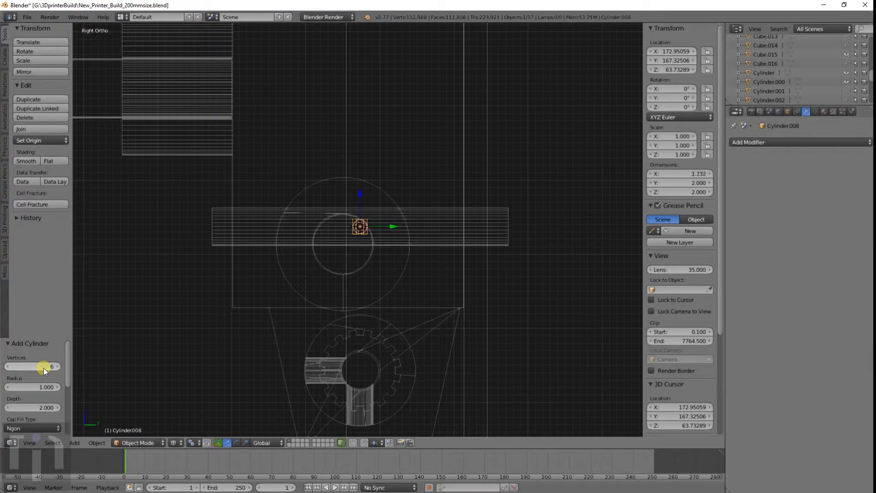
type("rx")
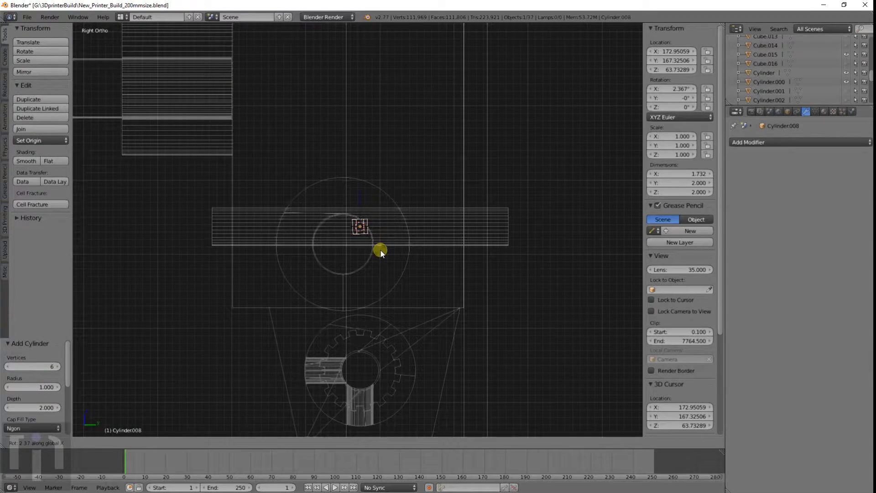
type("90")
key("Return")
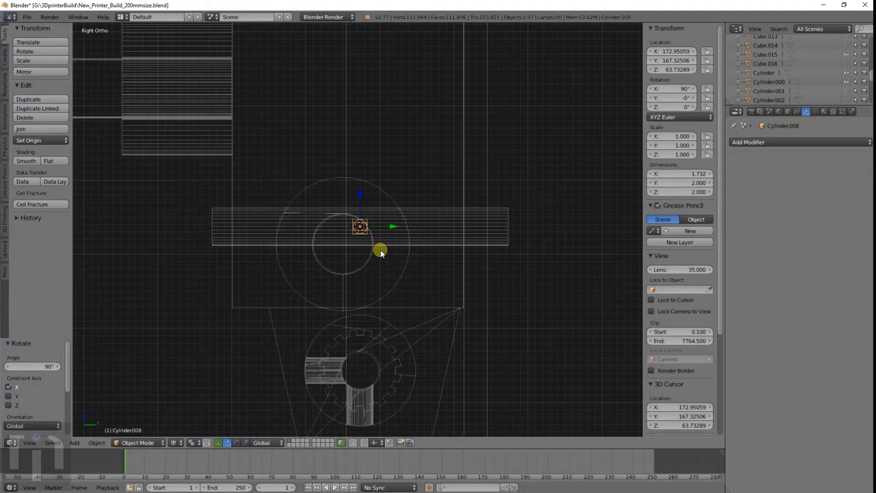
Add a bolt mesh at the 3D cursor using the M5 preset.
key("shift+a")
mouse_move(380, 250)
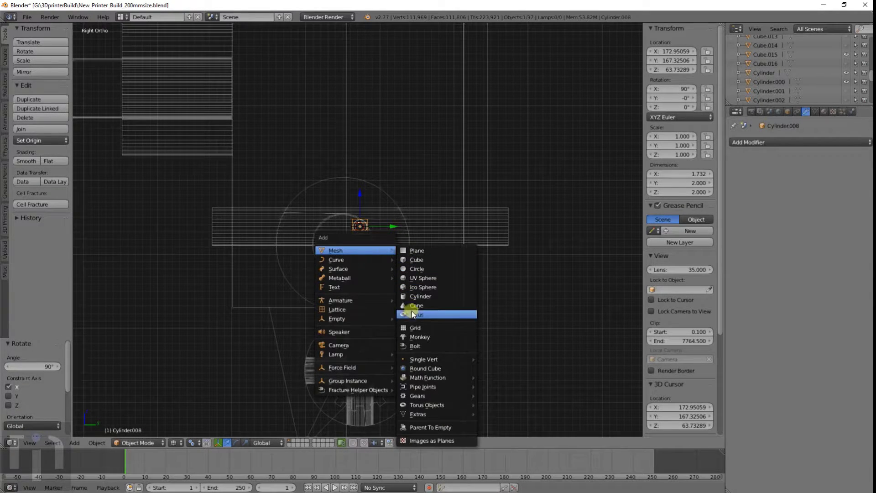
left_click(416, 345)
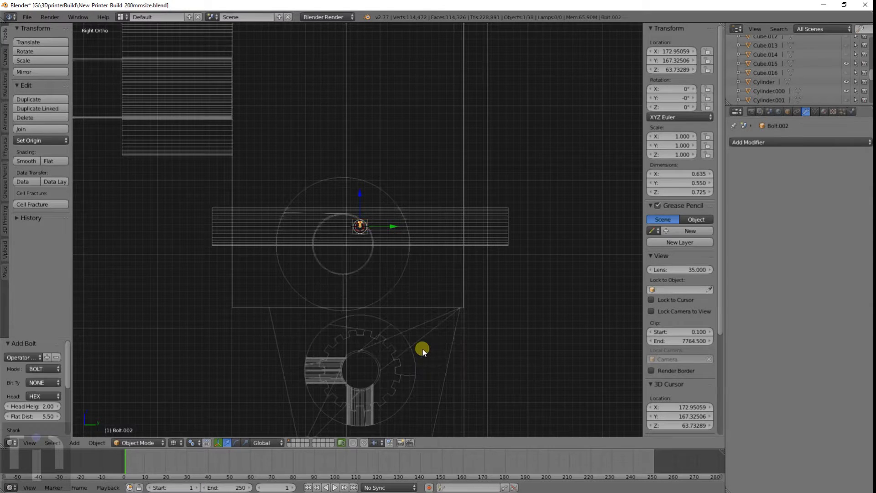
left_click(22, 358)
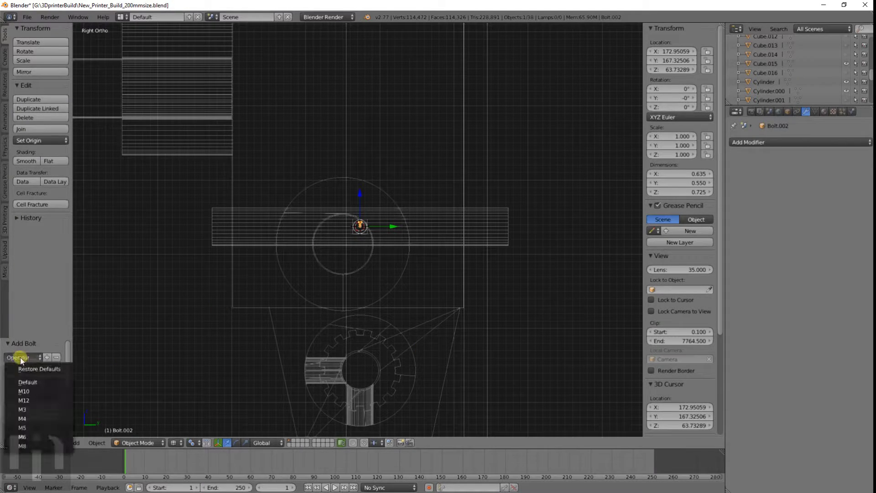
left_click(27, 426)
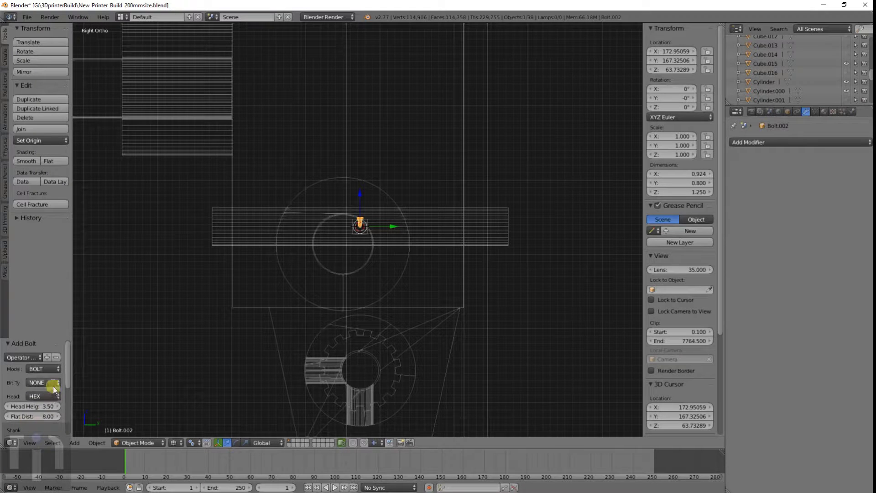
Give the bolt an Allen bit, a cap head and a thread length of 20.
left_click(42, 383)
left_click(44, 363)
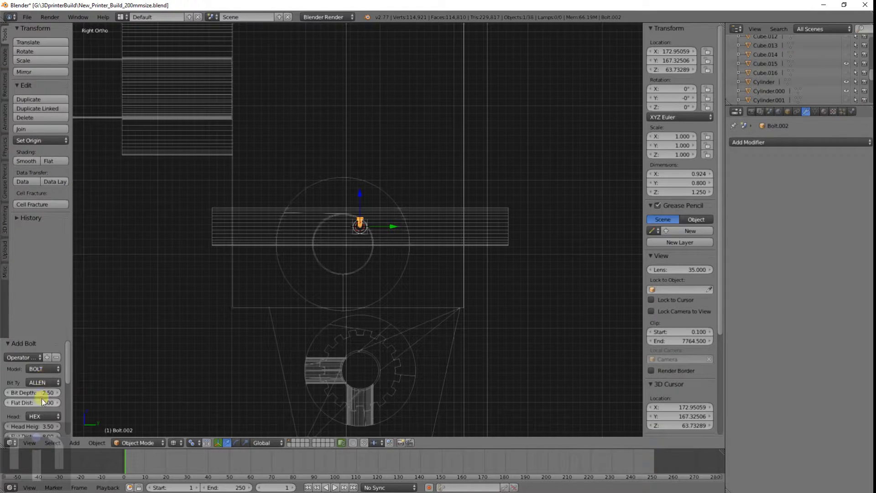
left_click(40, 415)
left_click(43, 392)
scroll(50, 368, "down", 5)
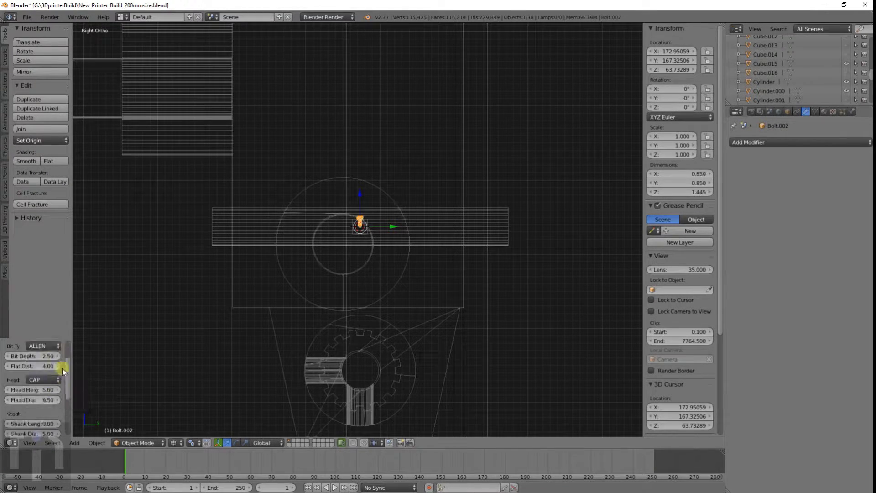
left_click(40, 378)
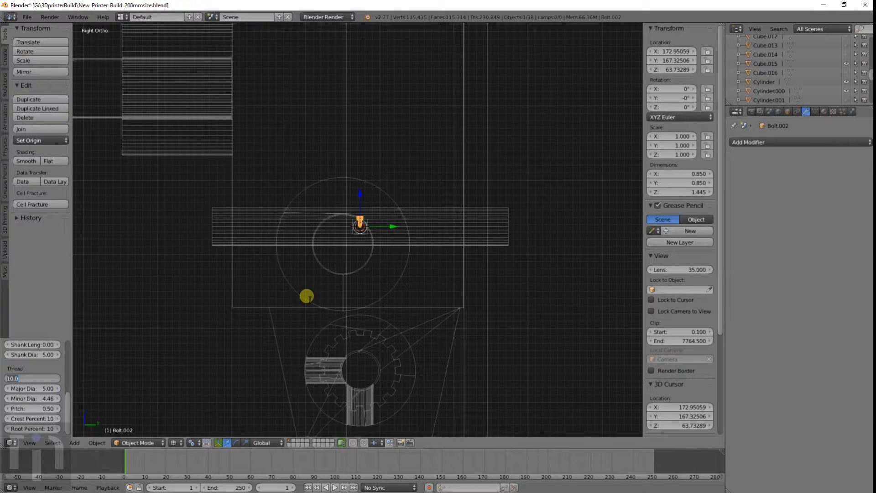
type("20")
key("Return")
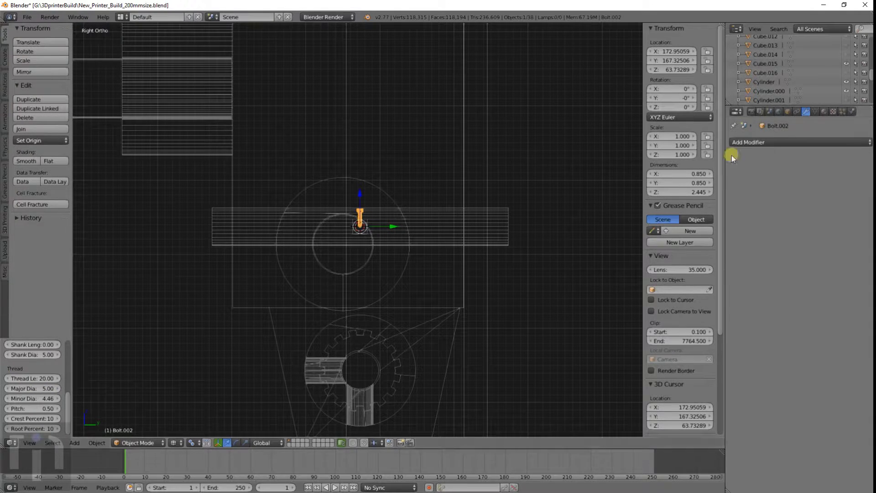
Set the bolt's scale to 10 in X, Y and Z.
left_click(659, 135)
type("10")
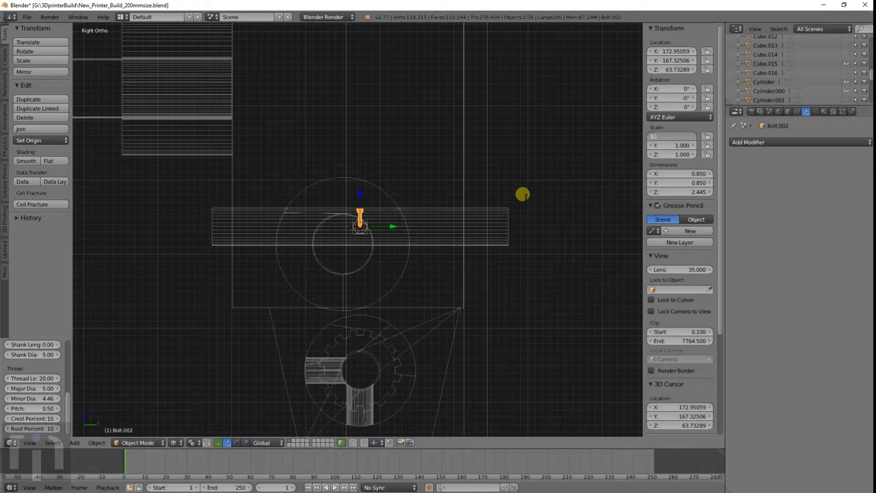
key("Tab")
type("10")
key("Tab")
type("10")
key("Return")
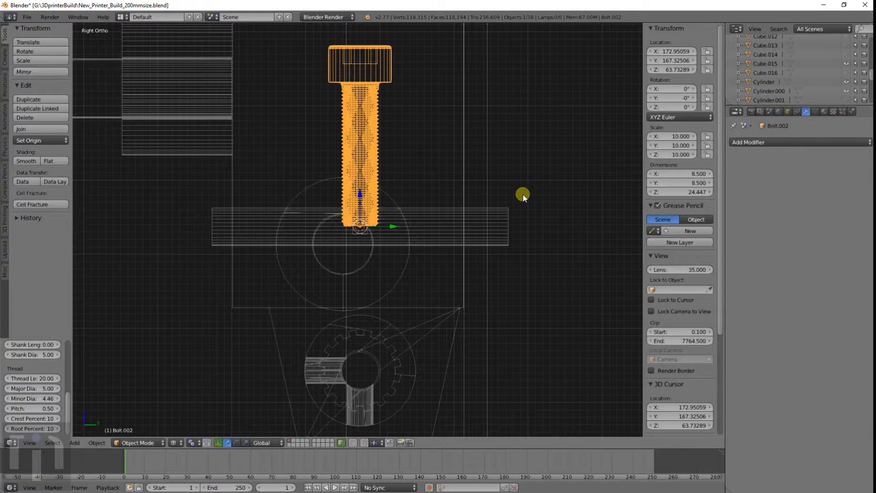
Rotate the bolt -90° about the X axis and switch to the top view.
type("rx90")
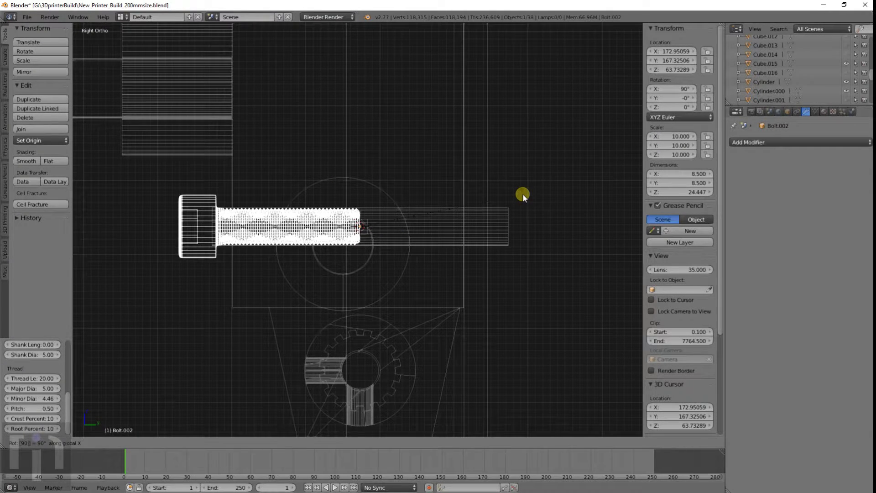
type("-")
key("Return")
key("KP_7")
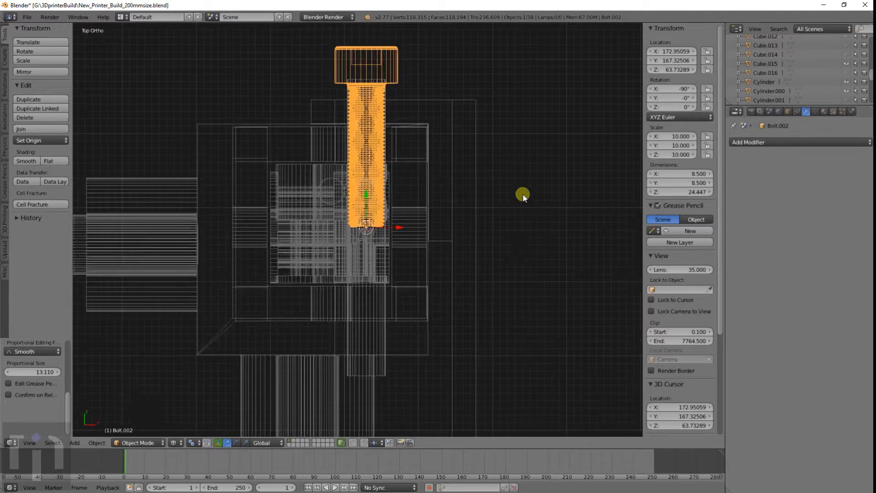
Move the bolt about -2.03 along Y so the underside of its head meets the outer plate's edge.
key("KP_Decimal")
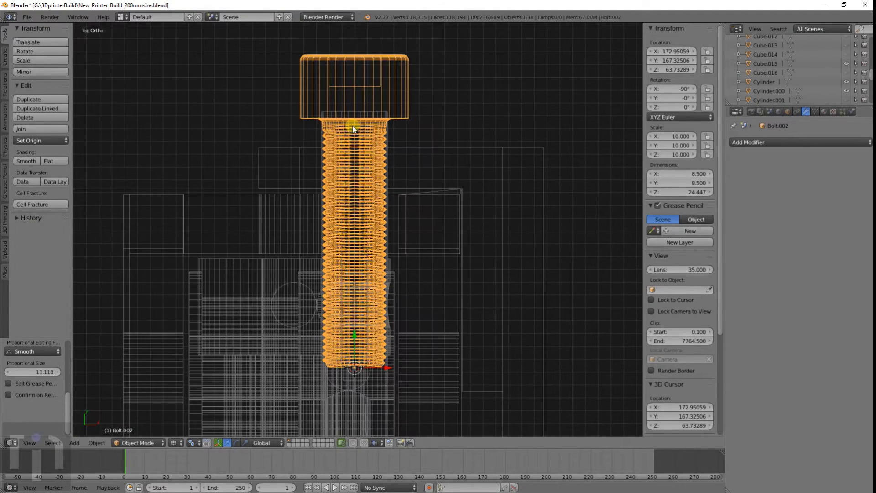
key("g")
key("y")
left_click(350, 152)
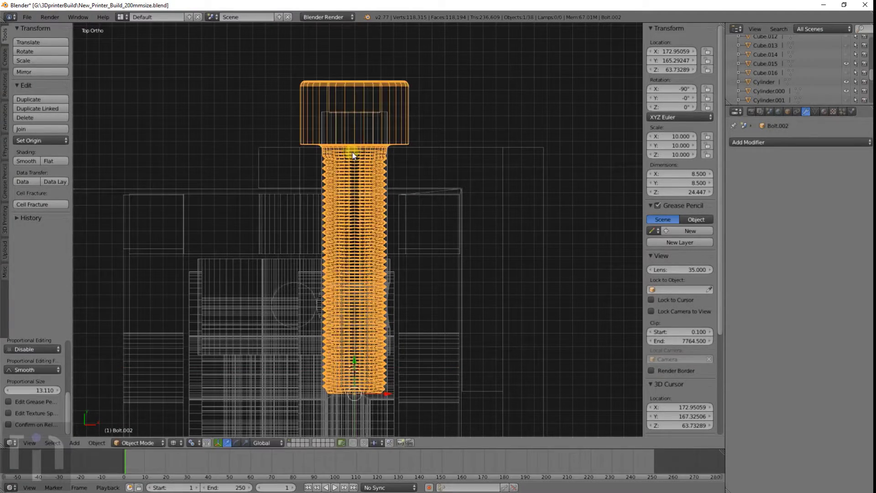
Examine the bolt's position relative to the bracket, its large rod hole and the 5.15-wide cylinder from front, right and angled views.
scroll(424, 203, "down", 3)
key("KP_1")
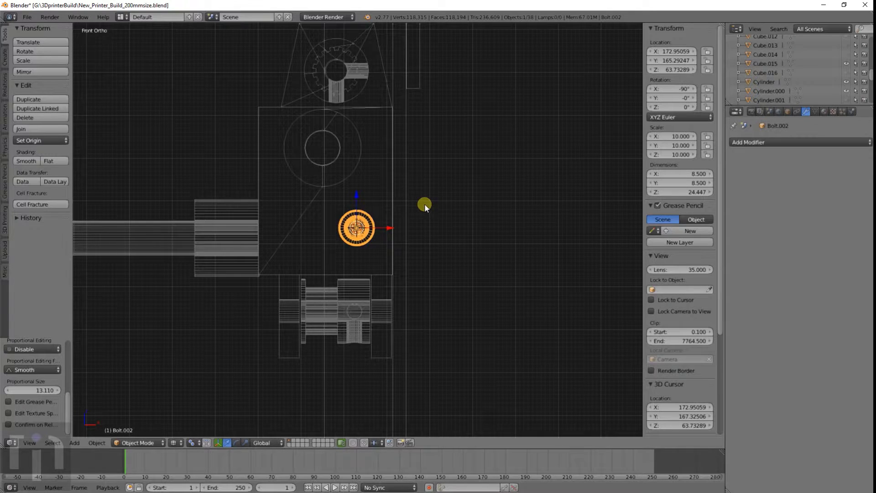
key("KP_3")
scroll(424, 204, "up", 5)
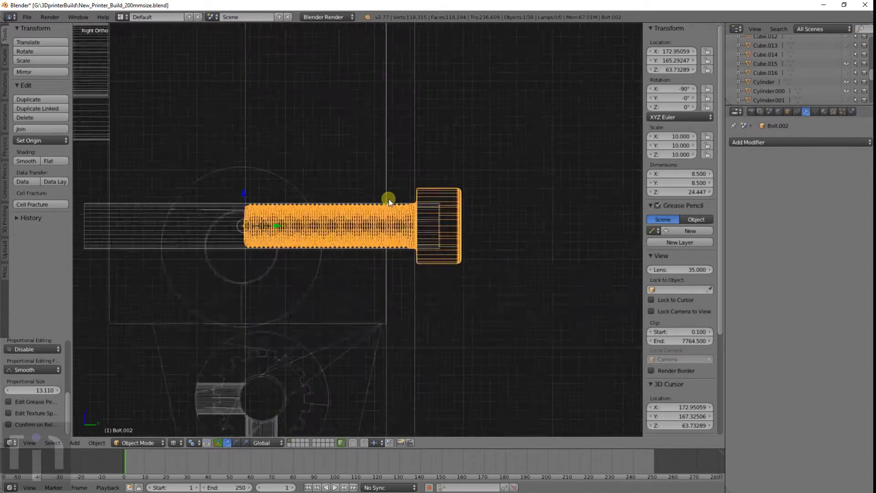
middle_click_drag(240, 204, 303, 209, "shift")
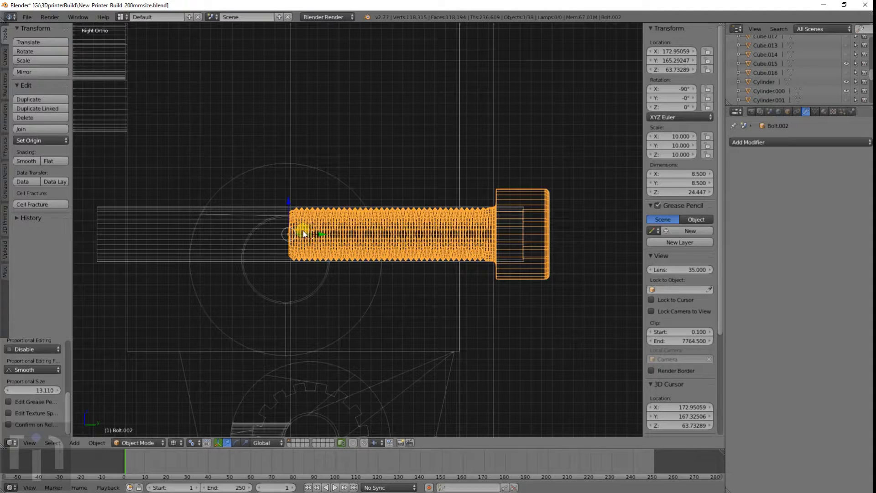
right_click(283, 219)
right_click(279, 218)
right_click(278, 217)
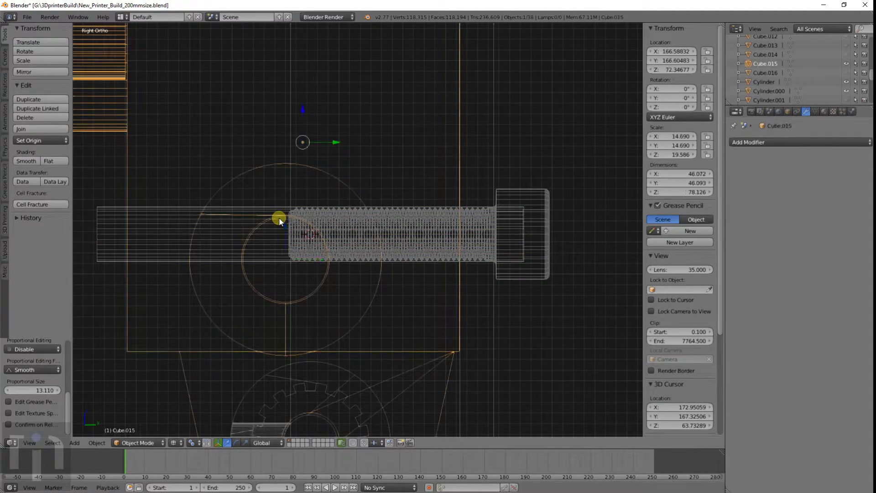
scroll(275, 221, "down", 3)
middle_click_drag(279, 231, 329, 248)
scroll(329, 252, "up", 4)
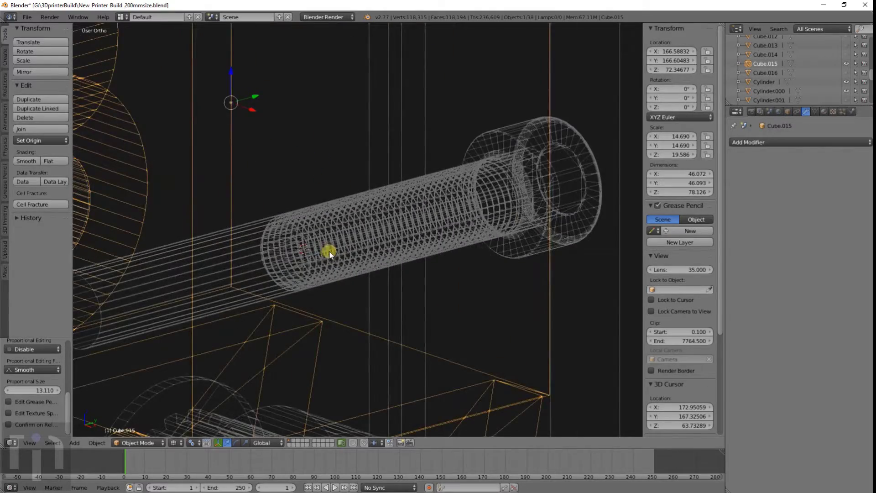
right_click(254, 226)
middle_click_drag(254, 227, 338, 272)
Deselect everything, add another bolt mesh at the 3D cursor and change its model to a nut.
key("a")
key("shift+a")
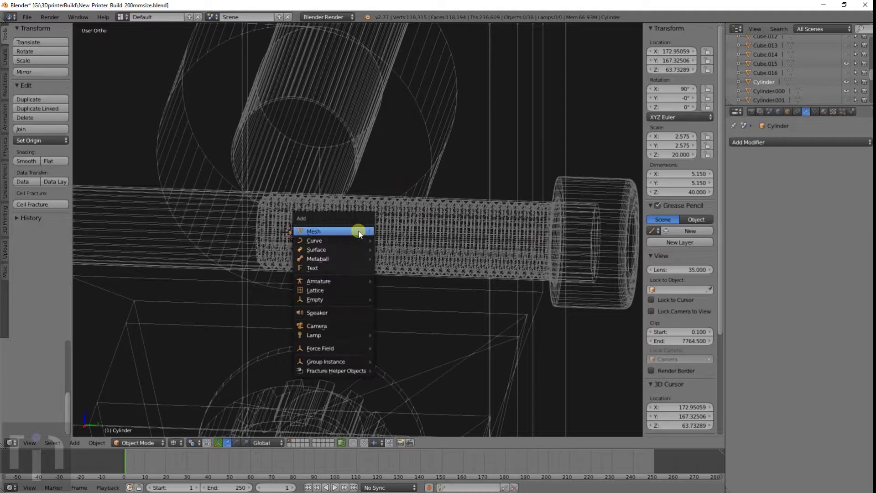
mouse_move(310, 229)
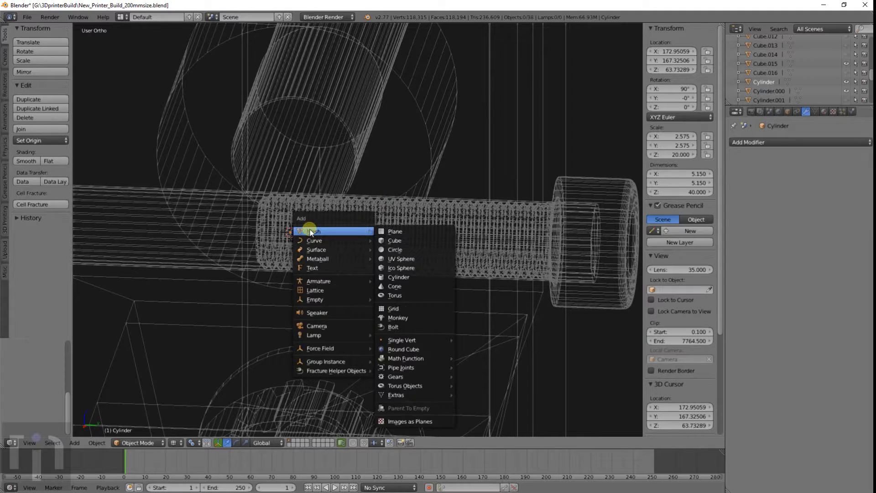
left_click(411, 326)
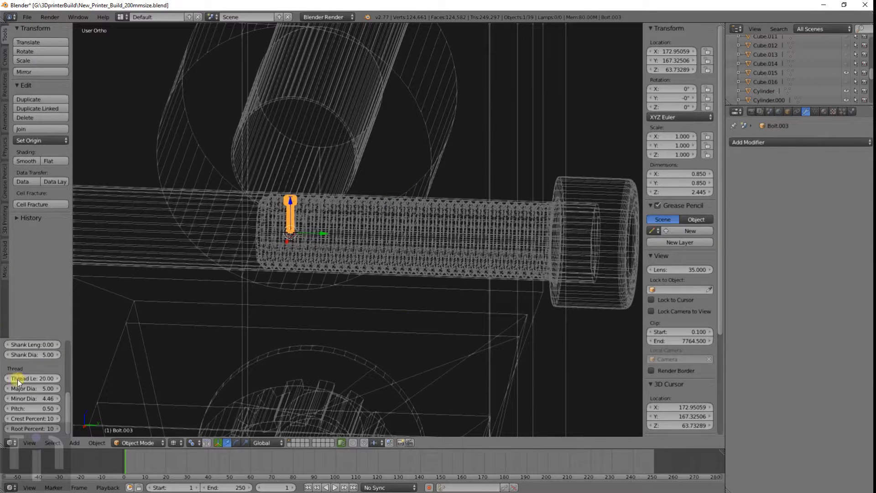
scroll(28, 371, "up", 2)
left_click(34, 365)
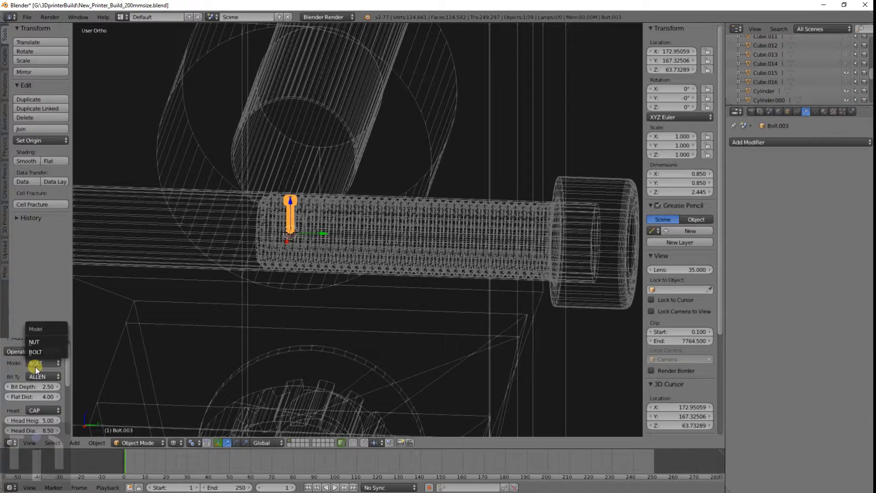
left_click(38, 343)
Scale the nut to 10 on every axis and rotate it 90° about the X axis.
left_click(658, 136)
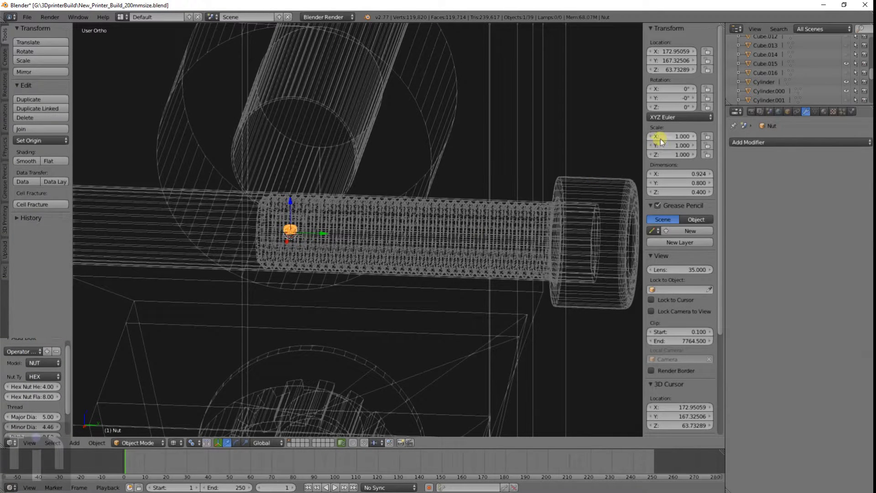
type("10")
key("Tab")
type("10")
key("Tab")
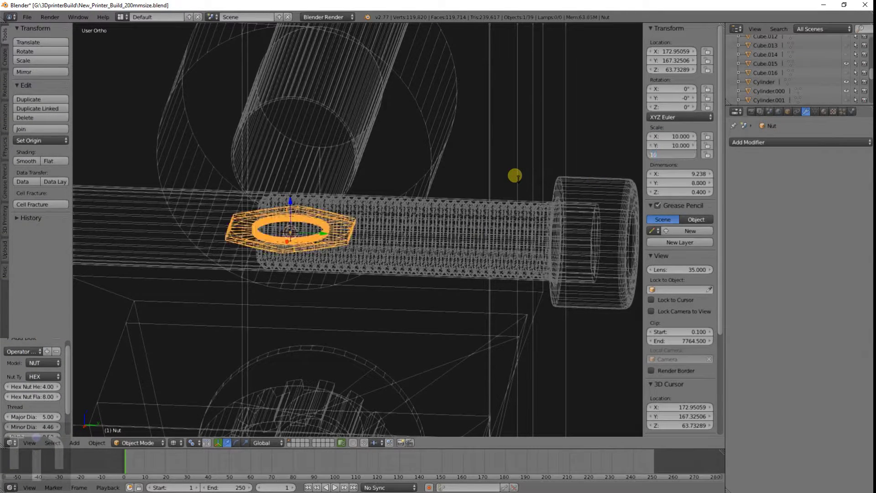
type("10")
key("Return")
type("rx90")
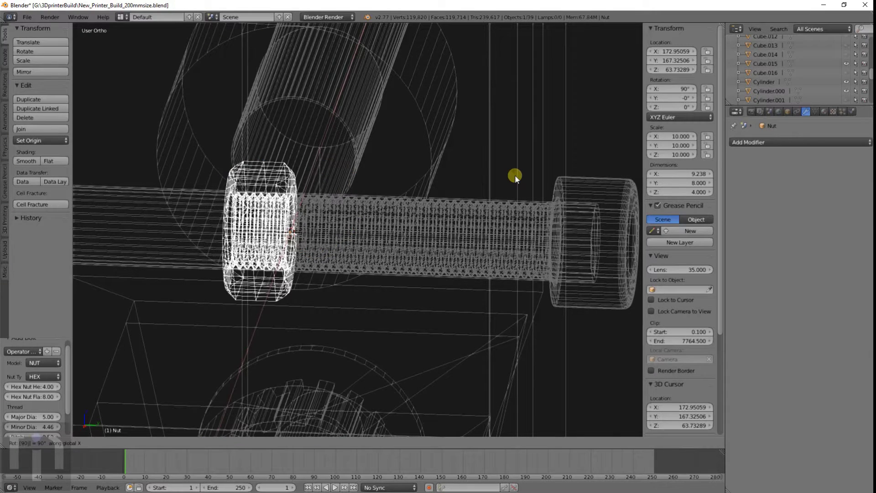
key("Return")
key("KP_1")
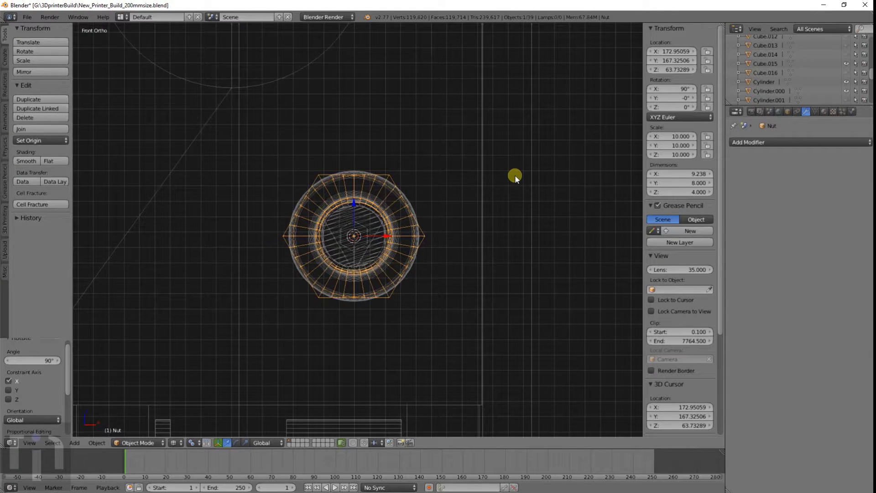
Add a six-sided cylinder at the 3D cursor and rotate it 90° about the X axis.
key("shift+s")
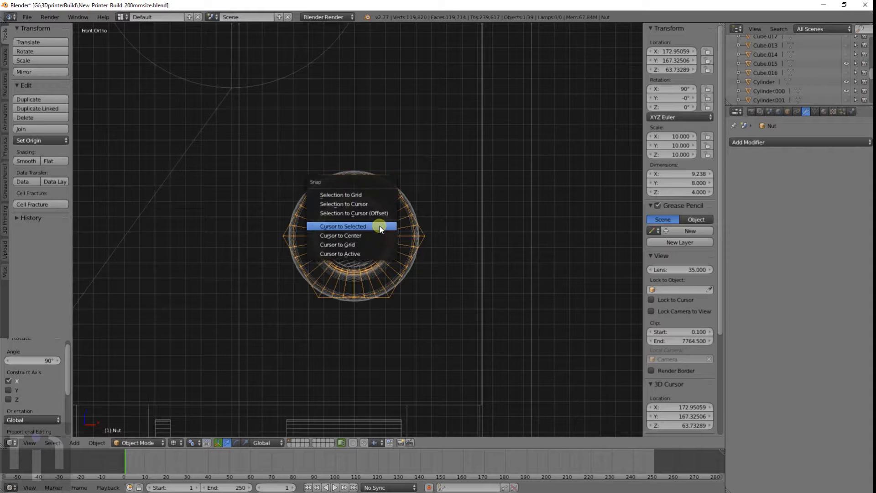
key("shift+a")
mouse_move(385, 189)
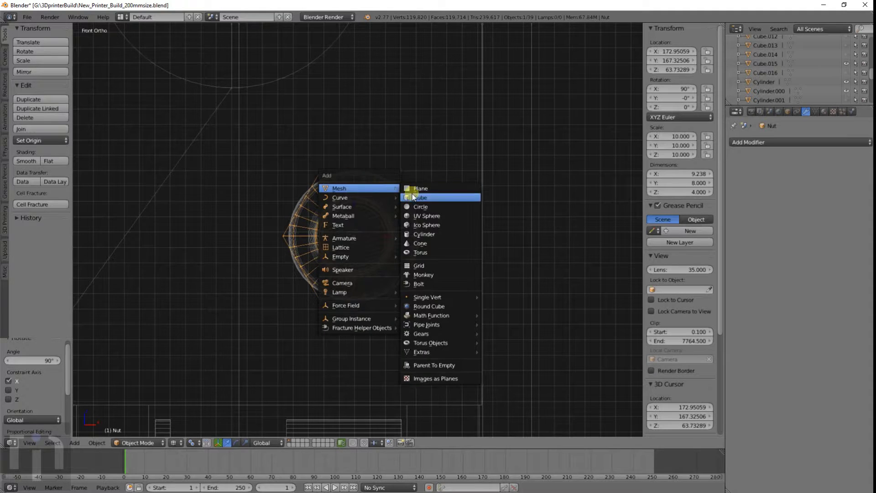
left_click(419, 233)
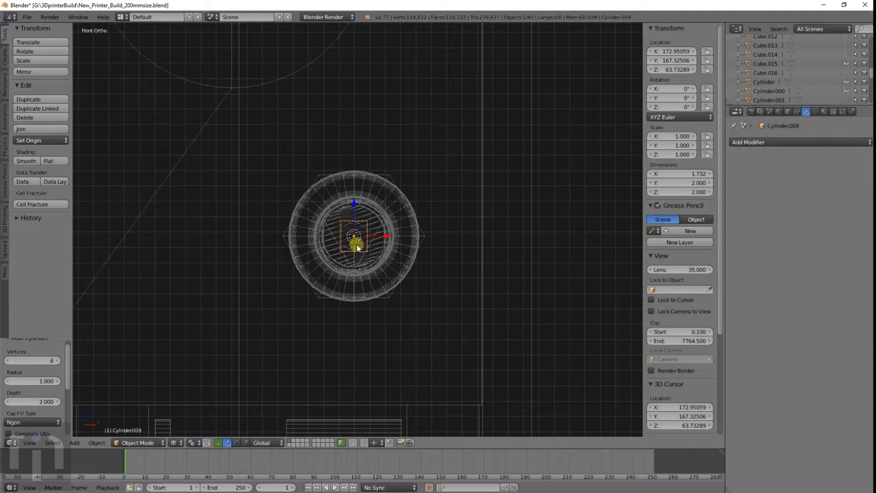
type("rx90")
key("Return")
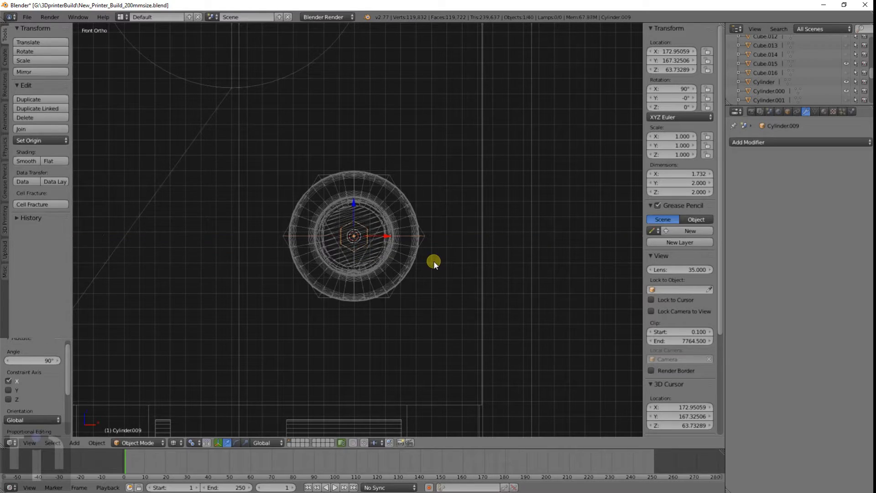
middle_click_drag(433, 261, 308, 260)
right_click(299, 227)
key("g")
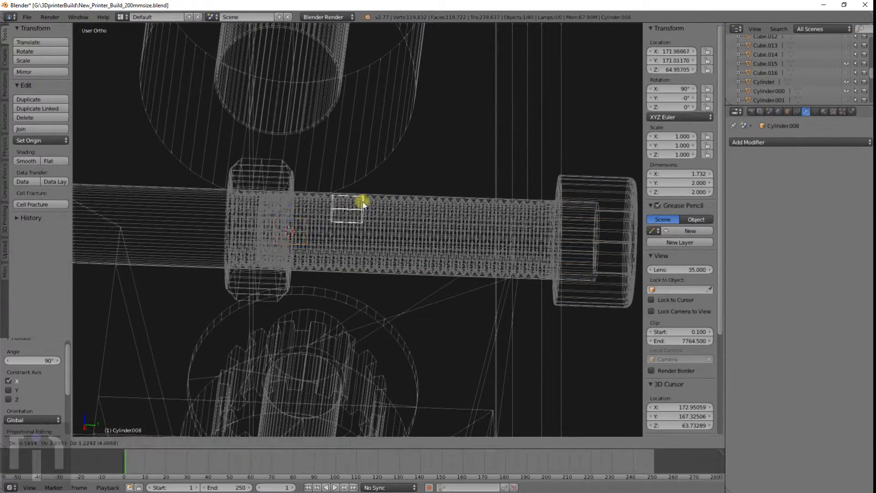
right_click(373, 196)
middle_click_drag(322, 233, 323, 233)
key("KP_1")
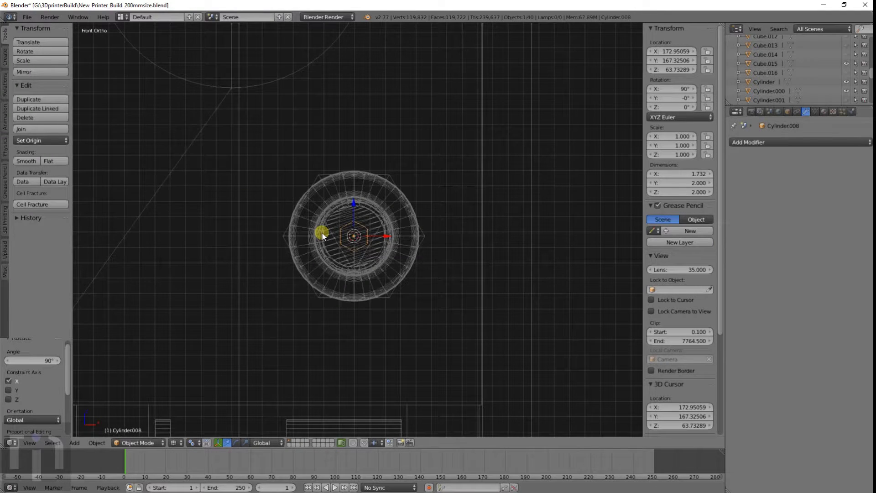
scroll(387, 247, "up", 3)
key("r")
key("x")
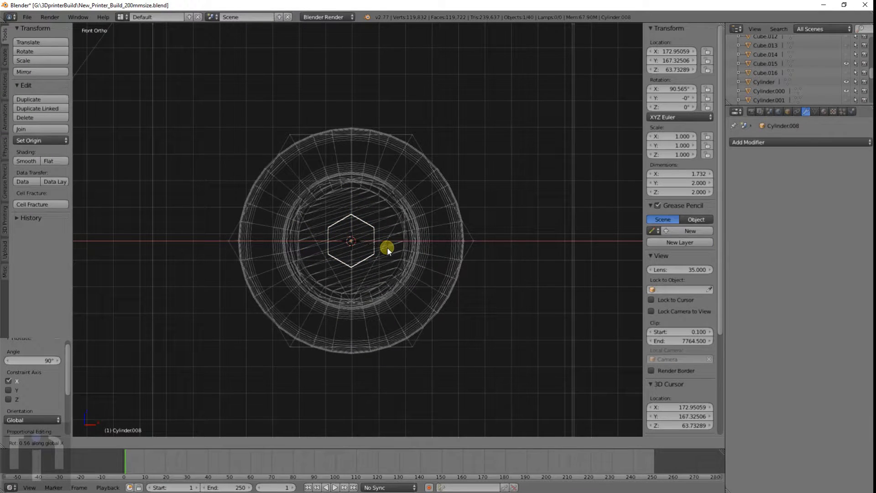
right_click(387, 247)
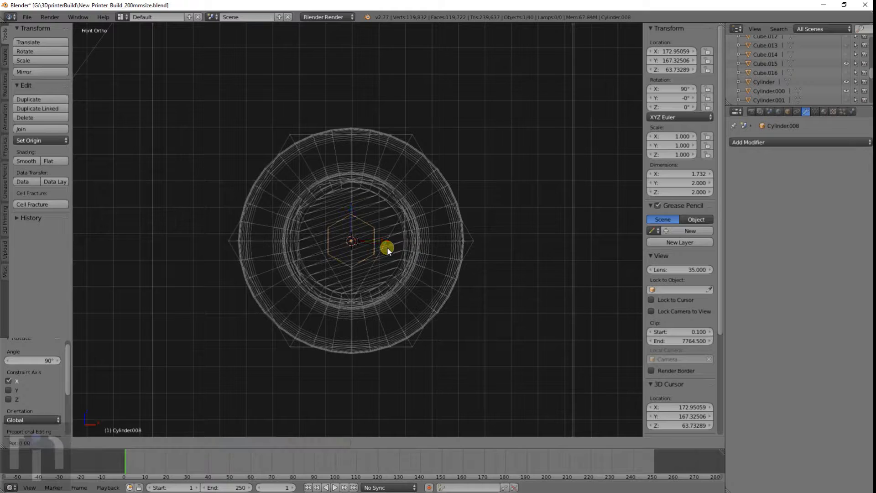
Rotate the small hexagonal cylinder 30° in the front view and scale it about 4.98 times so it surrounds the nut.
type("r30")
key("Return")
key("s")
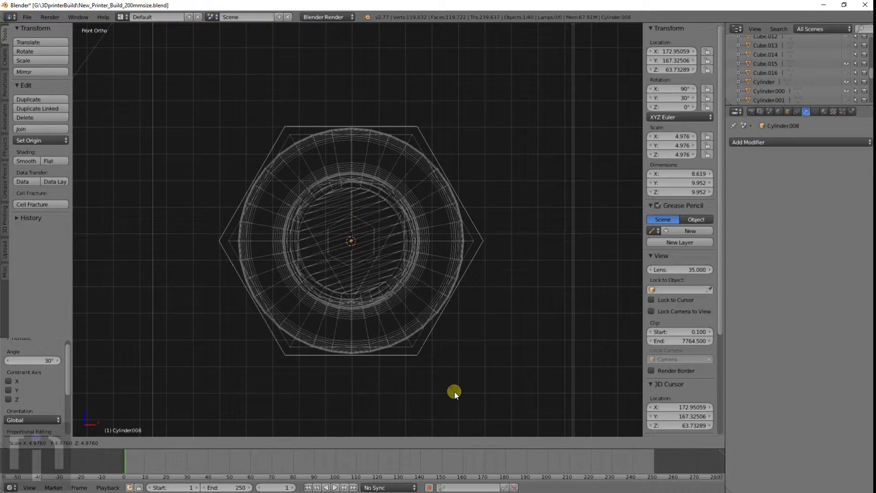
left_click(453, 391)
scroll(458, 322, "down", 5)
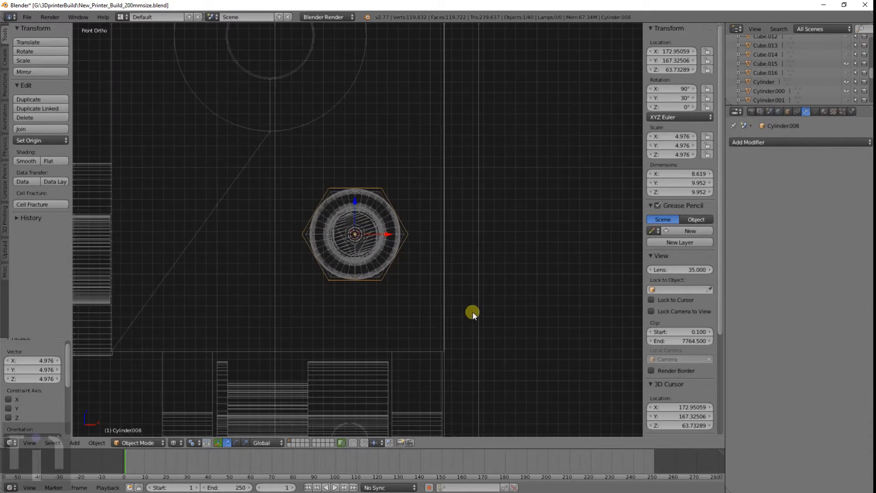
Move the enlarged hexagonal cylinder about -3.86 along Y, away from the bolt head.
middle_click_drag(473, 311, 373, 274)
key("g")
key("y")
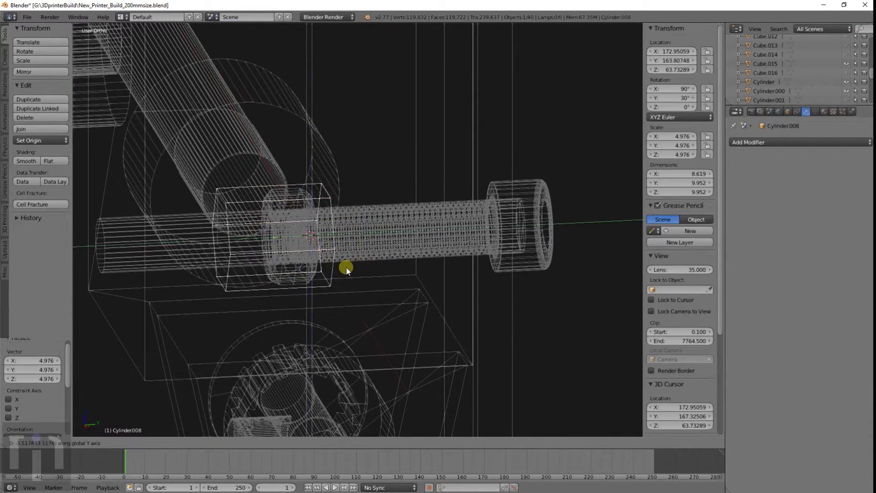
left_click(342, 266)
Delete the nut mesh at the threaded end of the bolt.
right_click(299, 267)
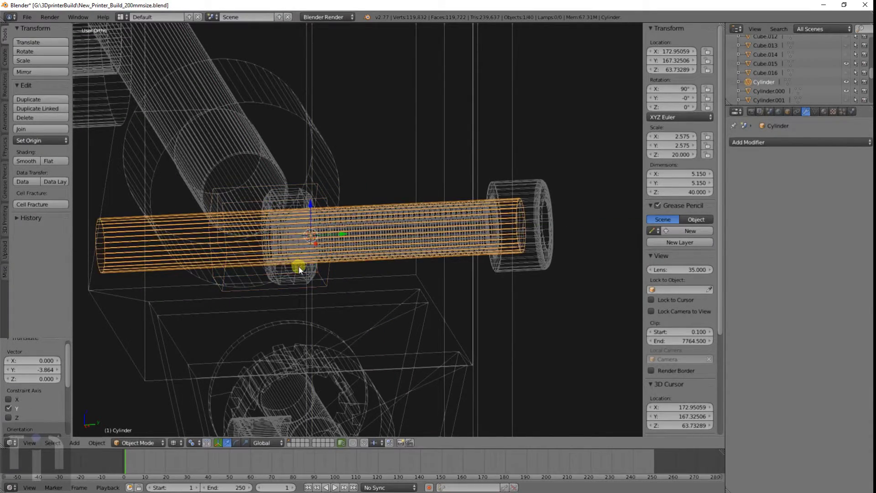
right_click(298, 267)
right_click(298, 267)
key("x")
left_click(298, 266)
middle_click_drag(306, 258, 295, 262)
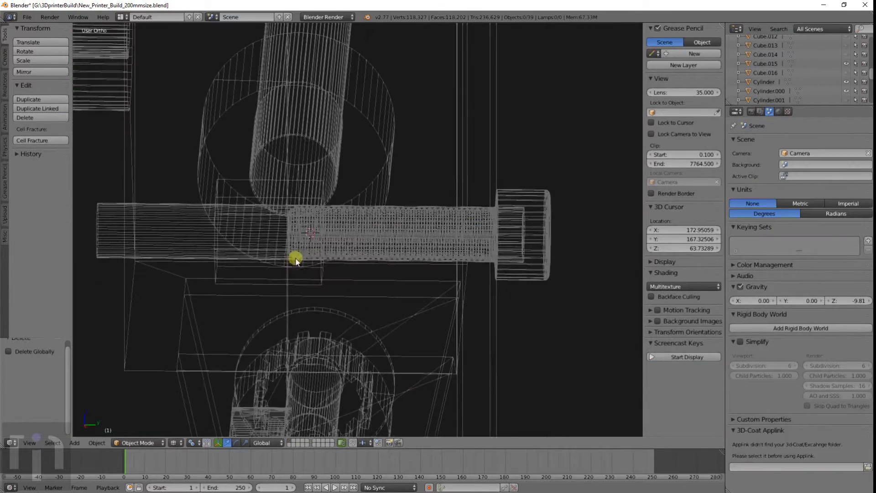
Delete the small duplicate six-sided cylinder left inside the bolt at the 3D cursor.
right_click(318, 236)
right_click(318, 237)
scroll(318, 237, "up", 5)
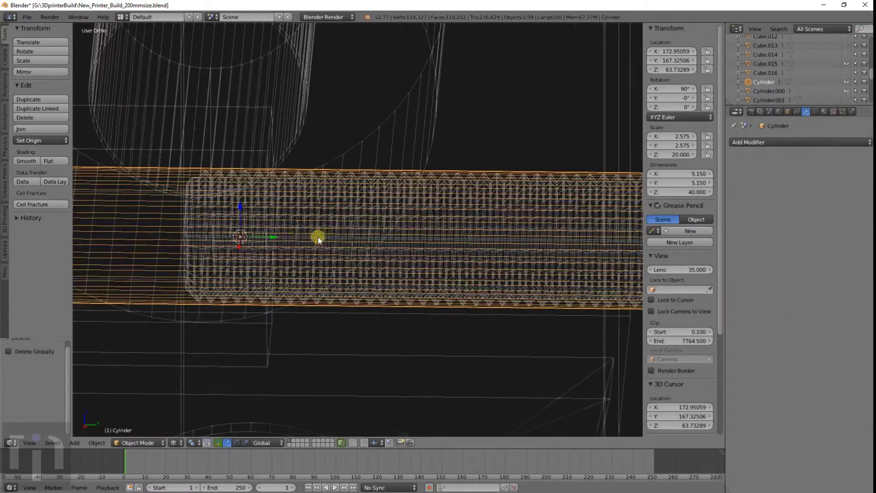
key("x")
left_click(269, 235)
scroll(270, 237, "down", 3)
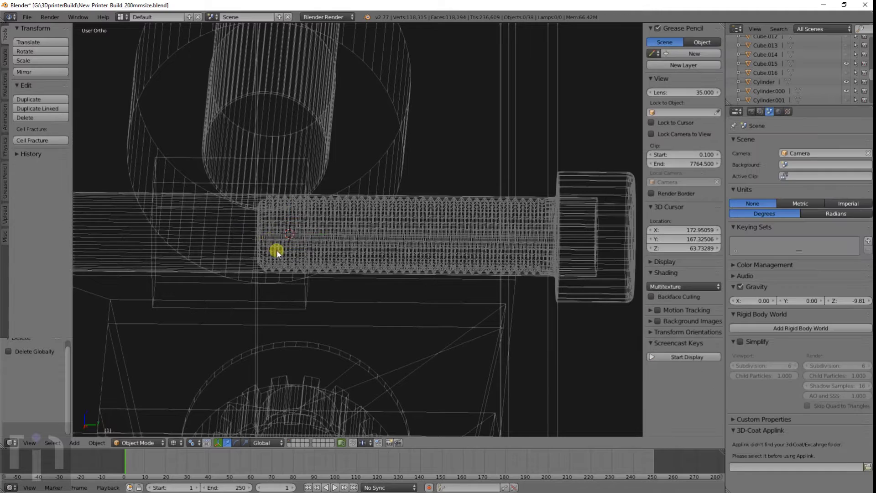
In edit mode, lengthen the hexagonal cylinder by moving its end face farthest from the bolt head about -10.29 along Y.
middle_click_drag(276, 252, 328, 268, "shift")
right_click(348, 197)
key("KP_1")
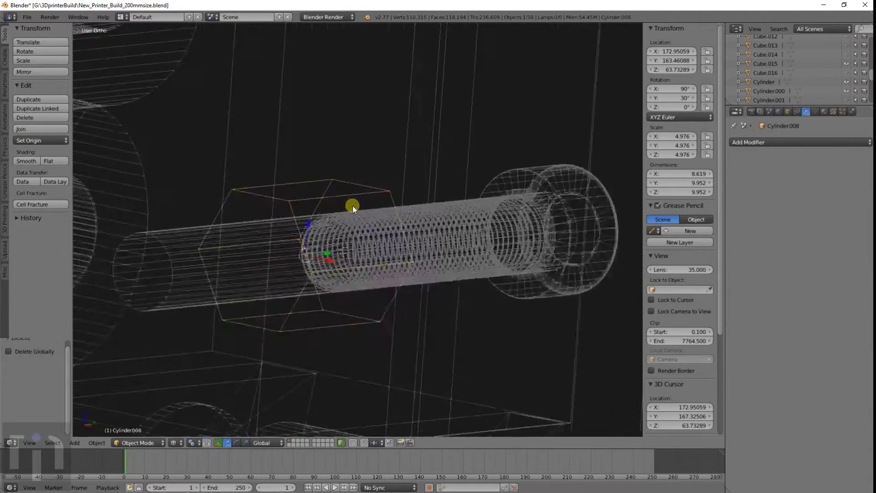
key("KP_3")
scroll(352, 206, "down", 4)
middle_click_drag(296, 240, 350, 249, "shift")
key("Tab")
key("a")
key("b")
left_click_drag(320, 205, 354, 294)
left_click_drag(367, 238, 291, 236)
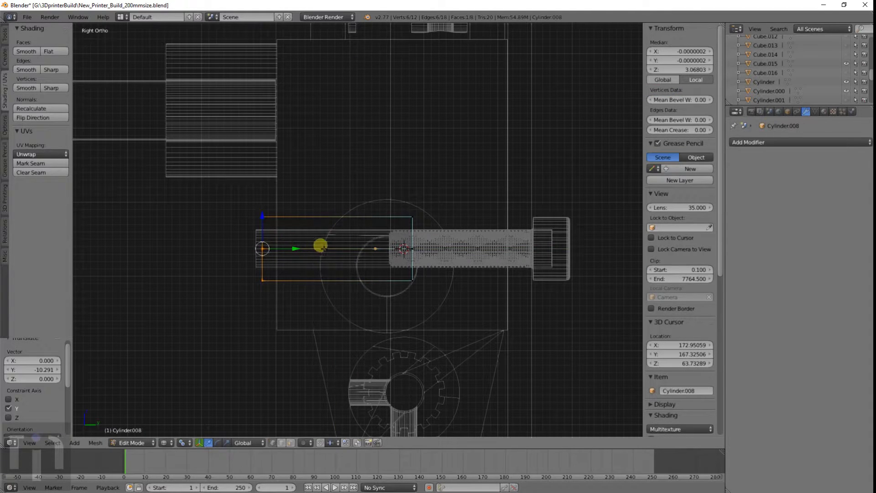
Scale the hexagonal cylinder's outer end face about 1.53 times to flare it and return to object mode.
key("s")
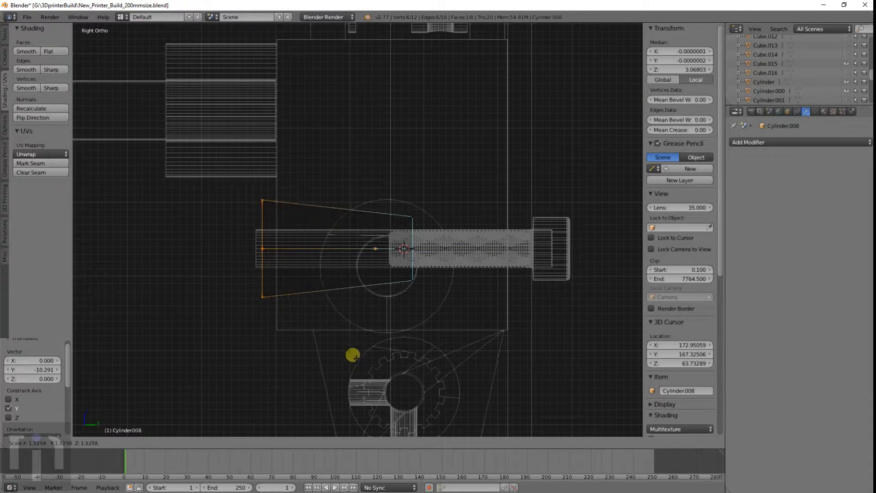
left_click(353, 357)
key("Tab")
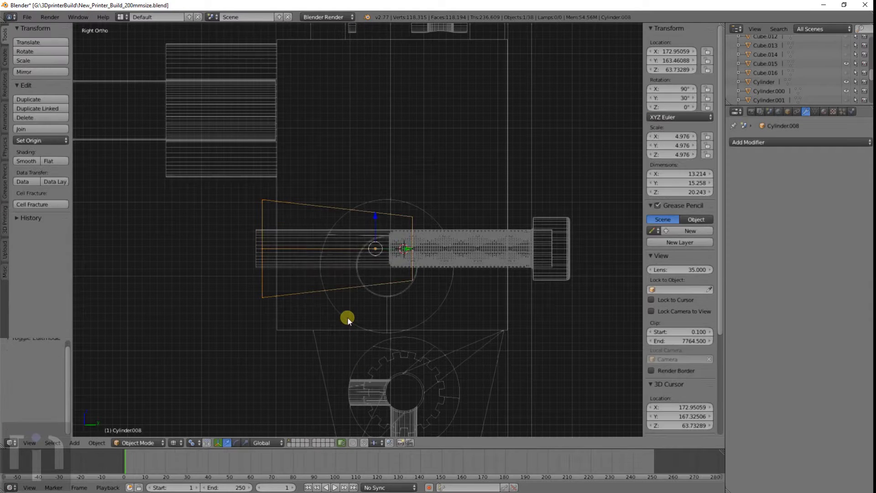
key("z")
key("z")
Add a Boolean modifier with the Union operation to the 5.15-wide clearance cylinder.
scroll(384, 286, "up", 3)
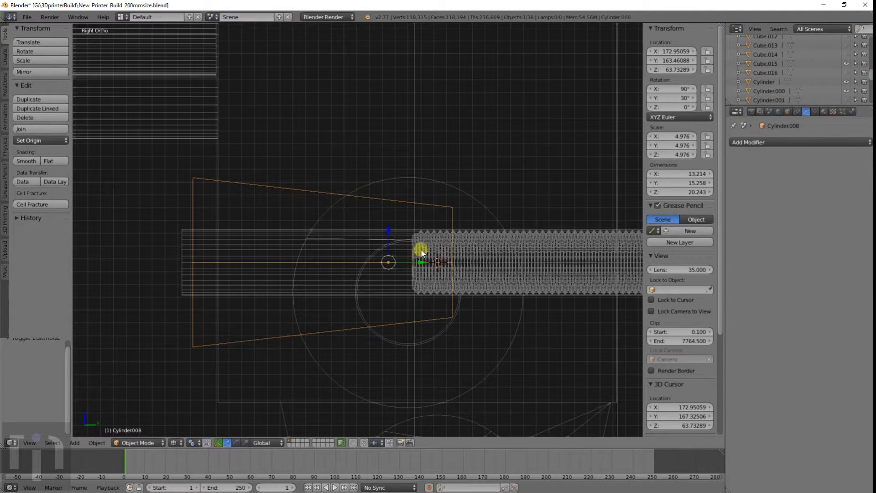
right_click(191, 240)
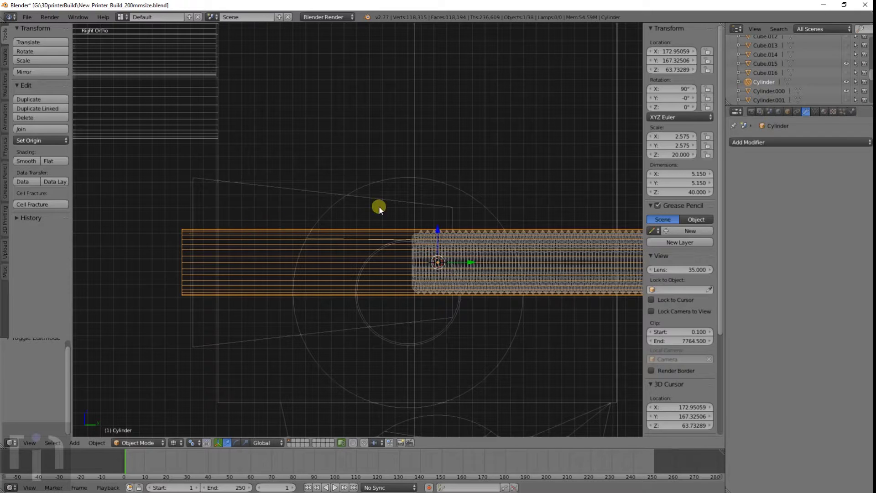
left_click(763, 142)
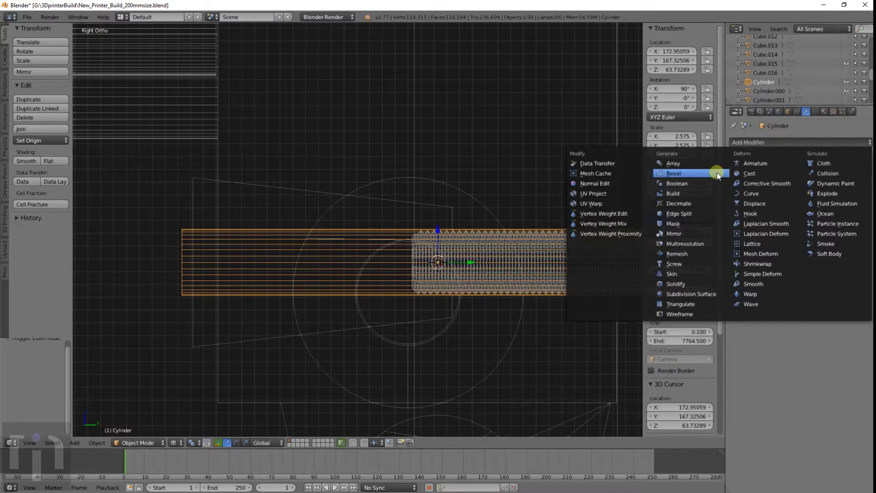
left_click(687, 180)
left_click(748, 194)
left_click(742, 174)
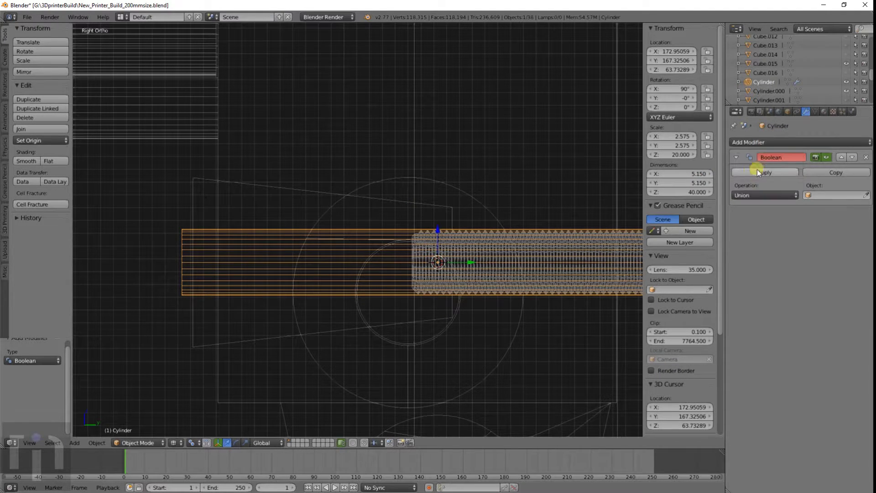
Set the Boolean modifier's object to Cylinder.008, the flared hexagonal cylinder, and apply the modifier.
left_click(814, 195)
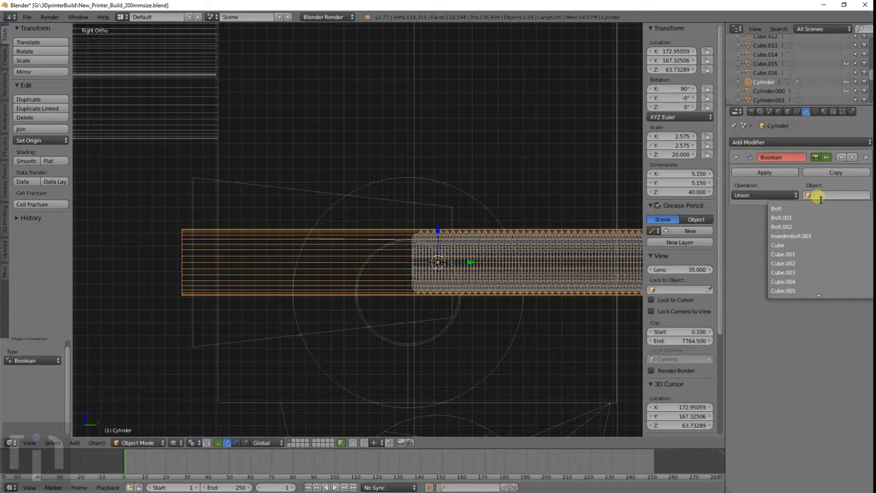
right_click(201, 193)
scroll(760, 76, "down", 4)
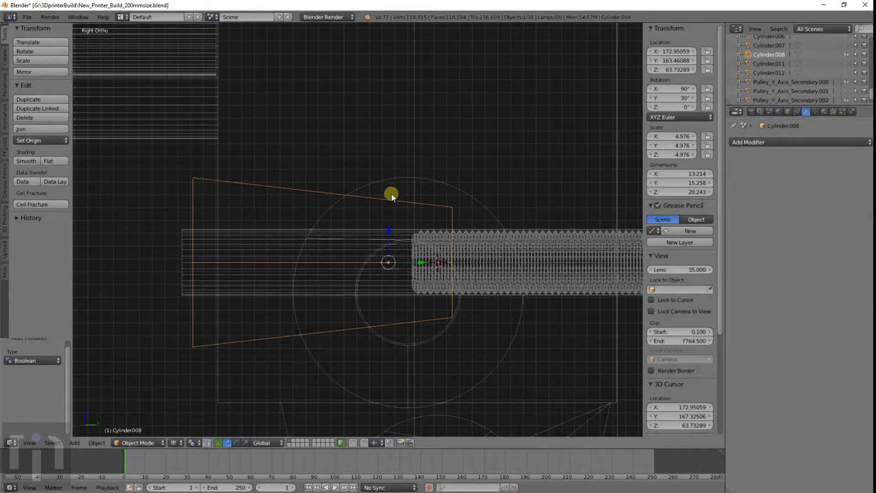
right_click(330, 250)
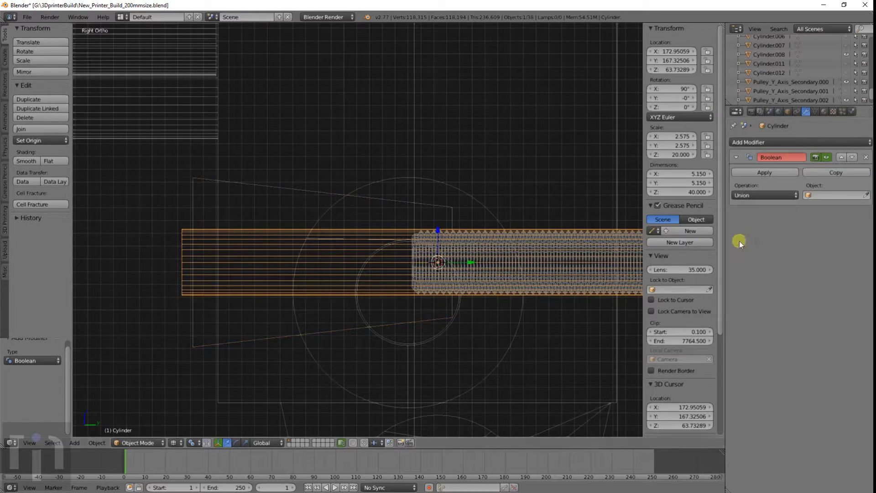
left_click(814, 196)
scroll(796, 276, "down", 4)
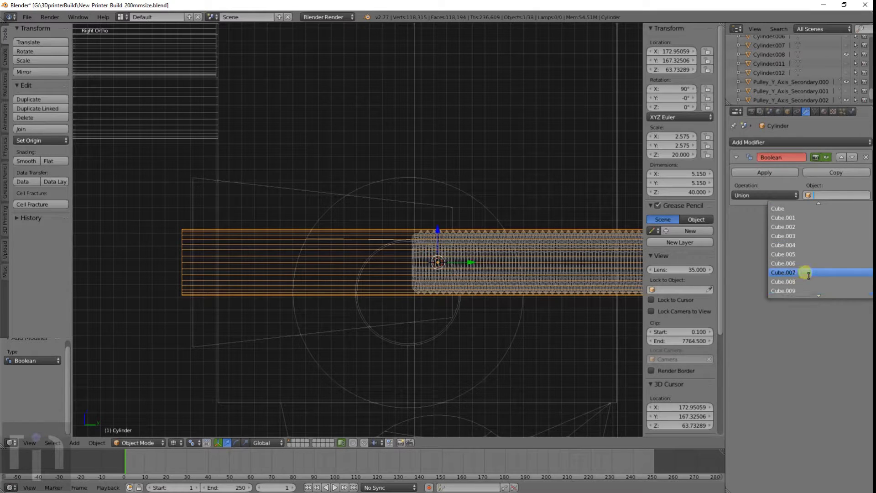
left_click(799, 281)
left_click(824, 195)
scroll(793, 296, "down", 5)
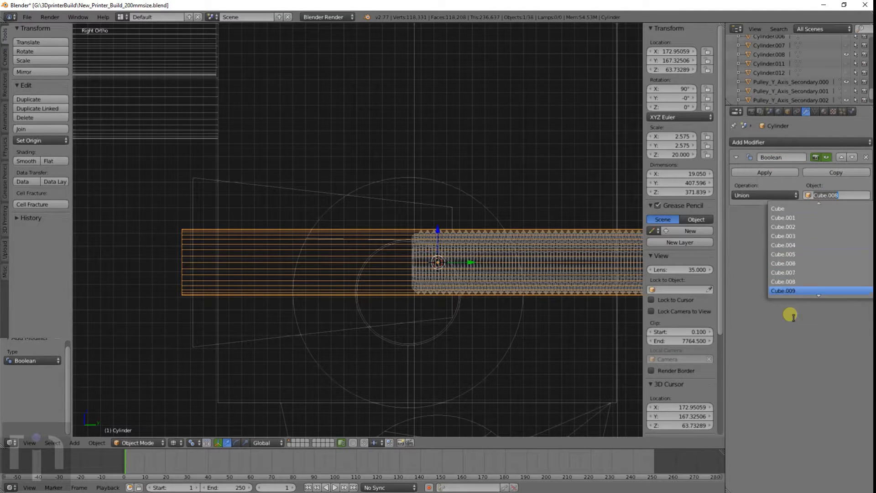
scroll(796, 290, "down", 3)
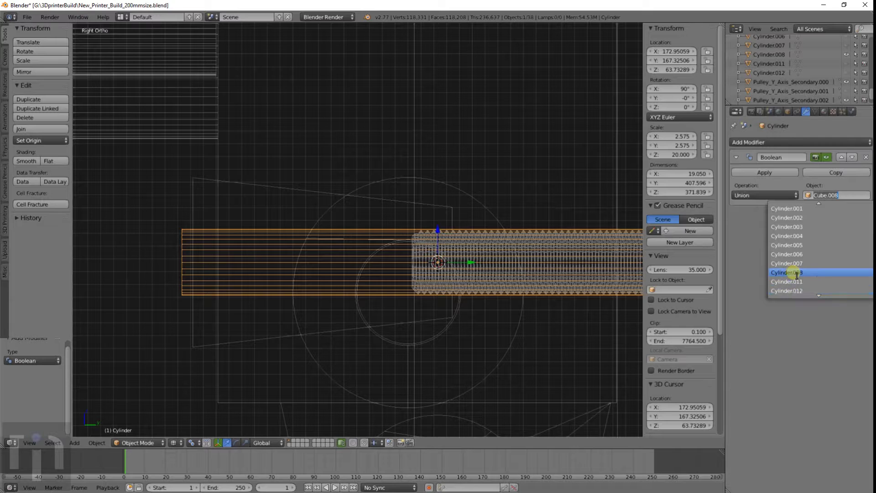
left_click(793, 276)
left_click(753, 172)
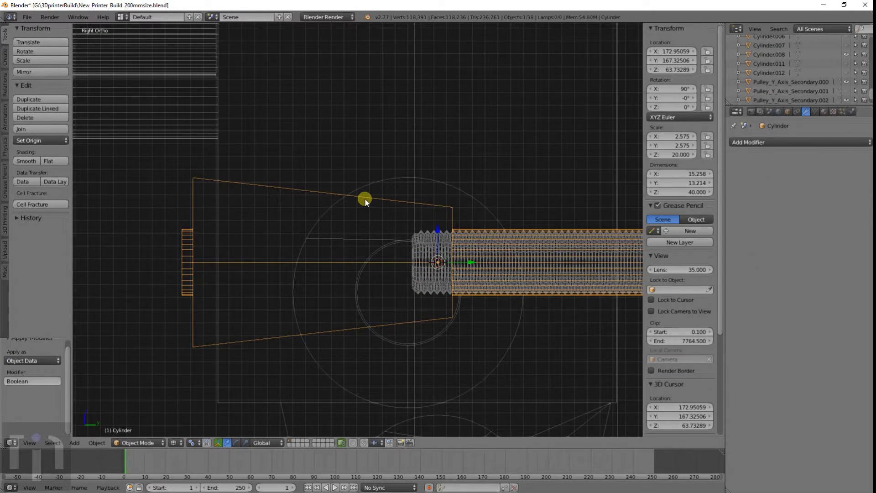
Delete the leftover separate flared hexagonal cylinder and select the merged clearance cylinder.
key("Delete")
scroll(348, 225, "down", 4)
right_click(335, 214)
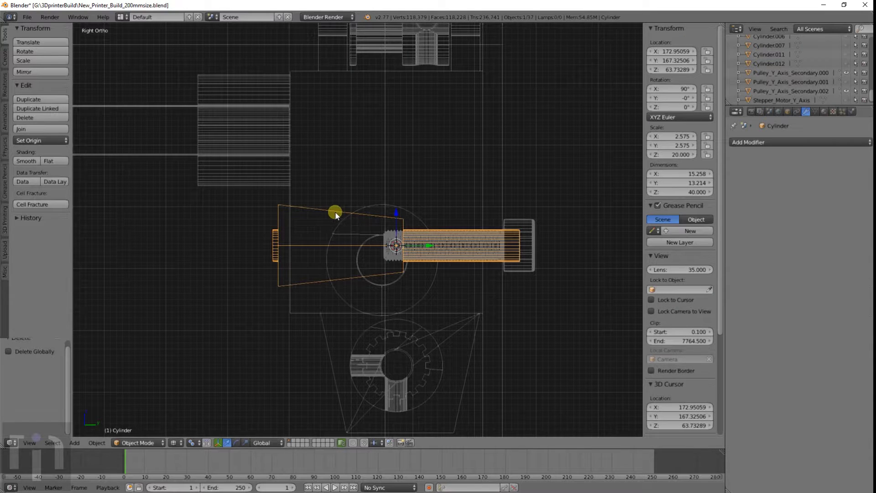
Examine how the merged clearance cutter sits in the bracket from the front and right in shaded and wireframe display.
key("KP_1")
key("KP_3")
key("KP_1")
key("z")
key("KP_3")
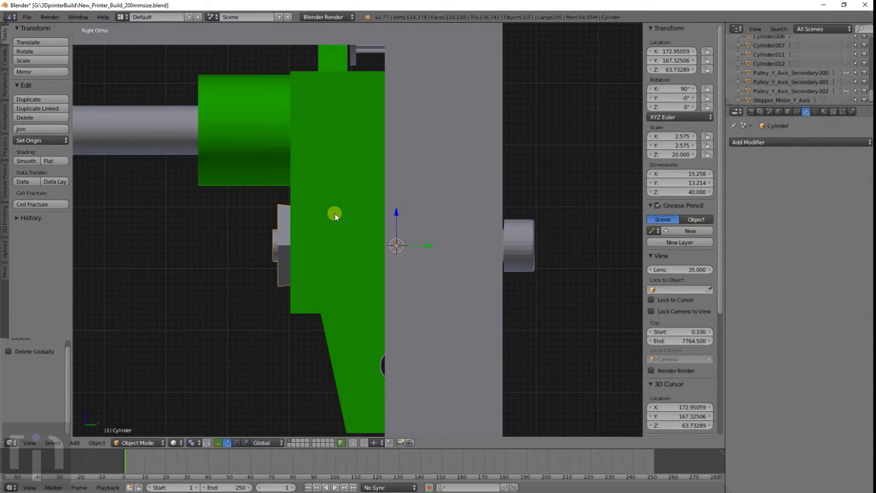
key("z")
scroll(367, 246, "up", 2)
scroll(383, 188, "down", 3)
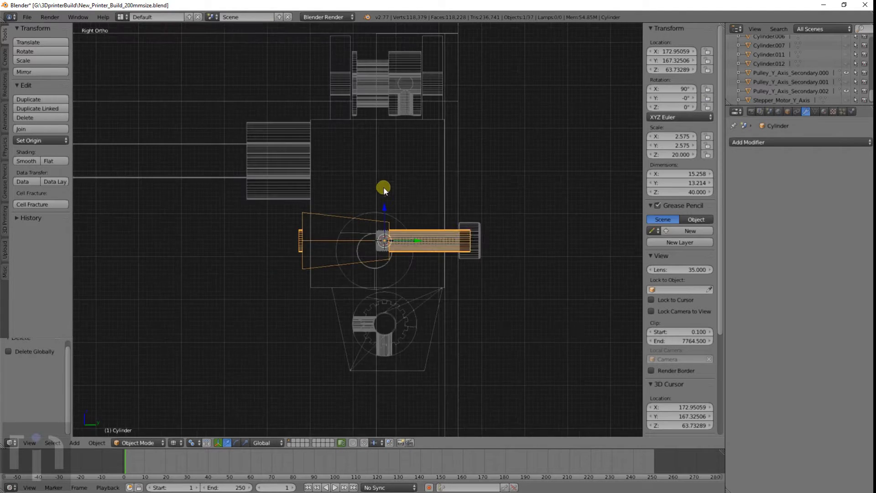
Duplicate the merged cutter about 18.95 upward along Z and rotate the copy -90° about Z.
key("shift+d")
key("z")
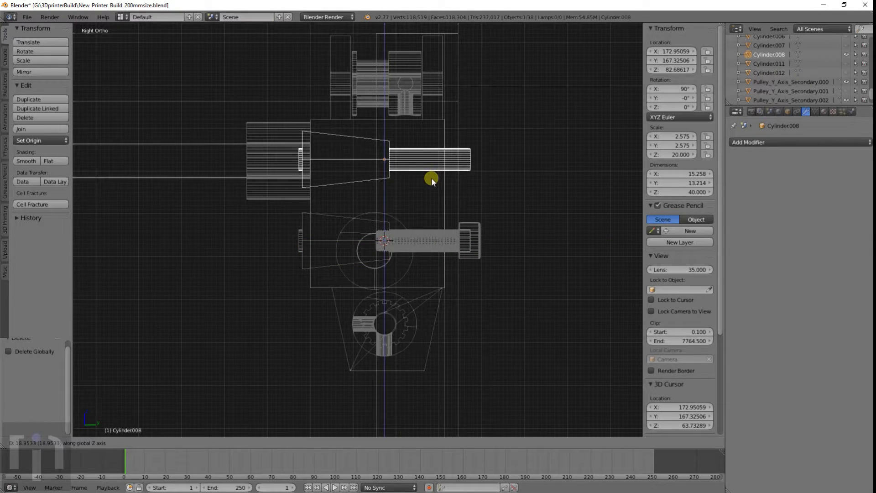
left_click(432, 177)
key("r")
key("z")
key("9")
key("0")
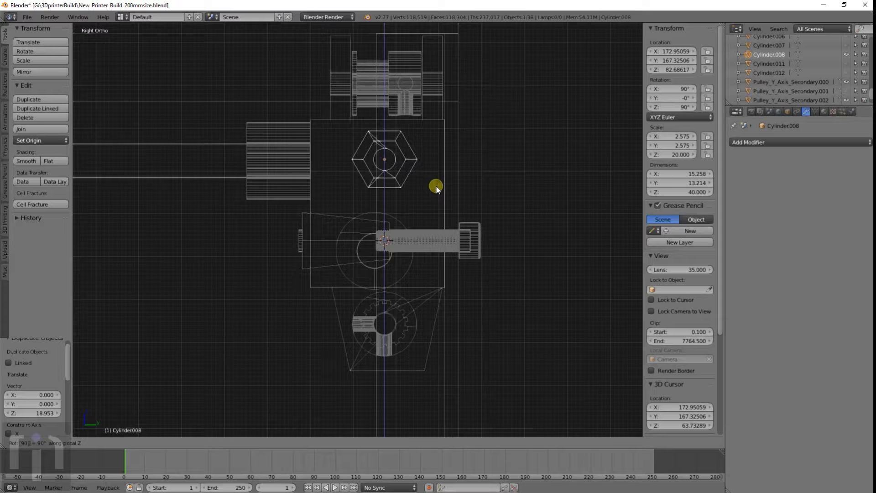
key("minus")
key("Return")
Rotate the duplicated cutter 180° about the Z axis.
key("KP_1")
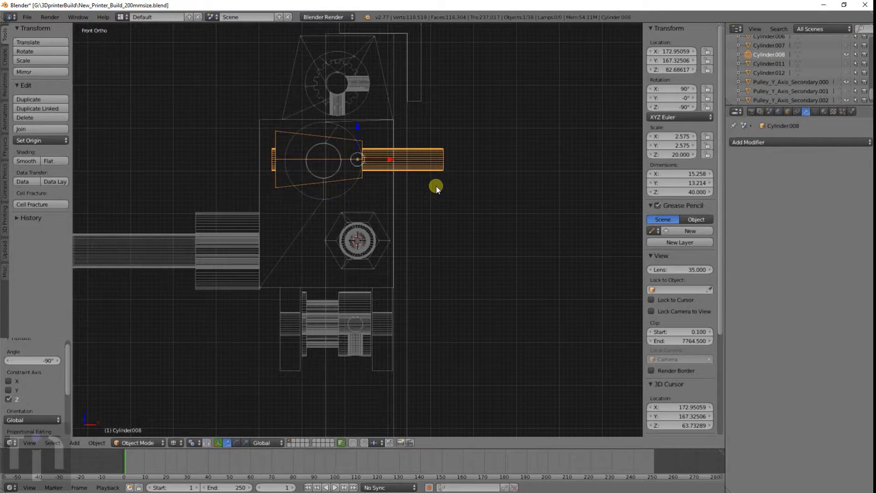
scroll(433, 183, "up", 2)
key("r")
key("z")
key("1")
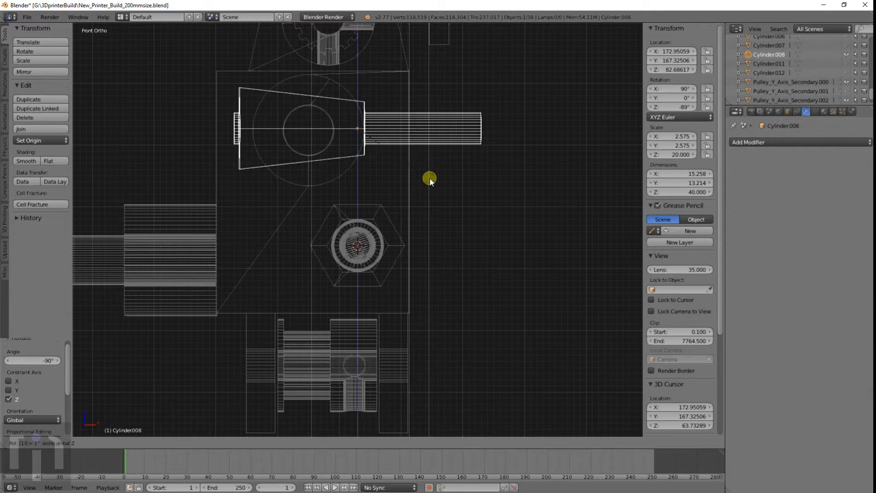
key("8")
key("0")
key("Return")
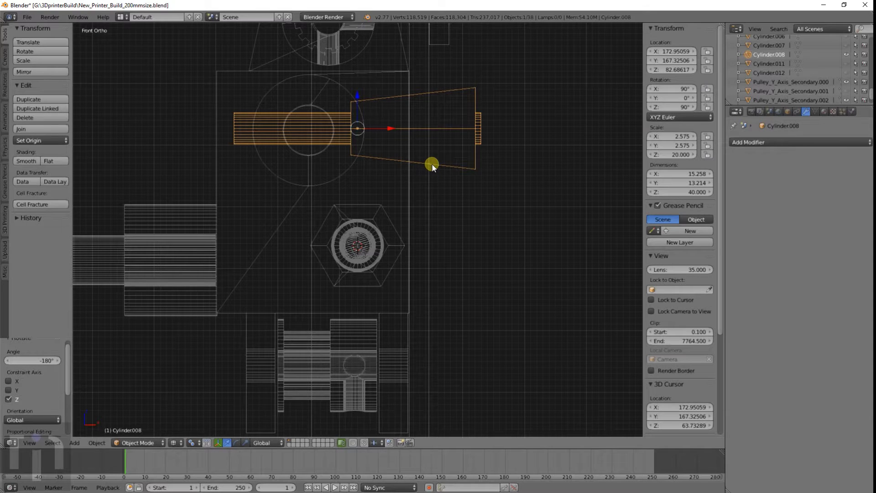
key("g")
key("x")
key("Escape")
key("r")
key("z")
key("8")
key("0")
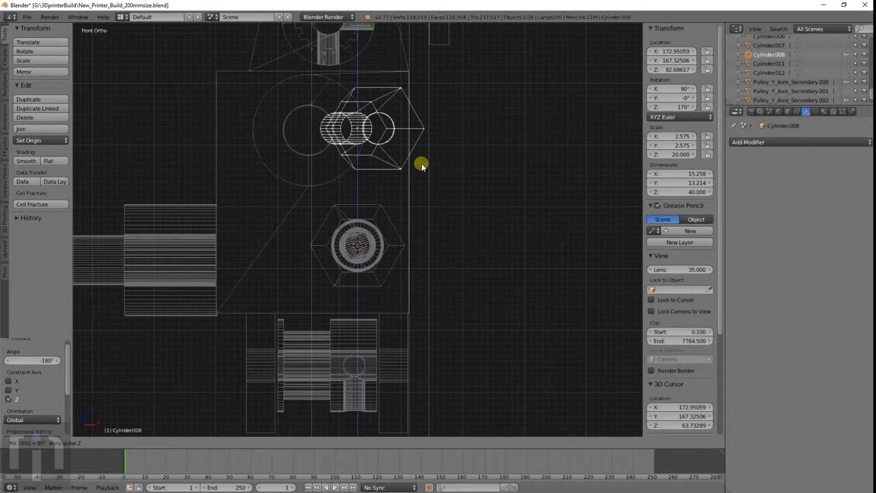
right_click(417, 163)
Turn the duplicated cutter by another 180° about Z so its nut pocket points the opposite way.
key("r")
key("z")
key("1")
key("8")
key("0")
key("Return")
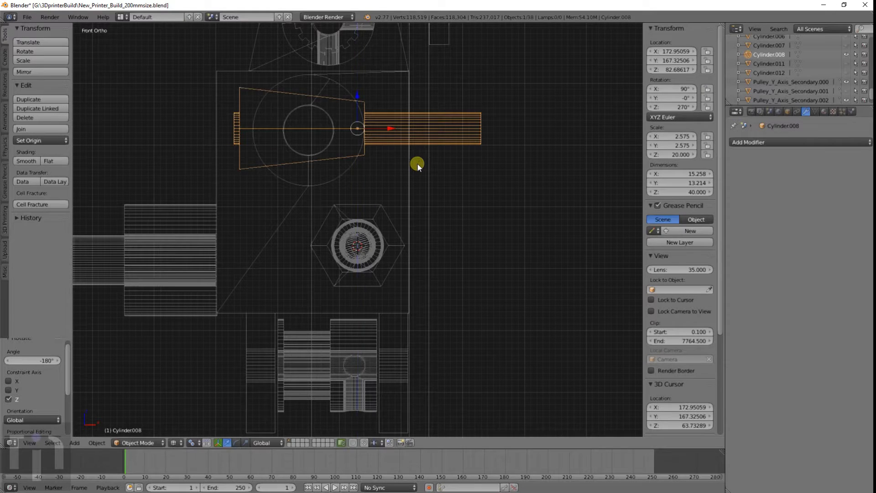
scroll(415, 163, "down", 1)
key("g")
key("x")
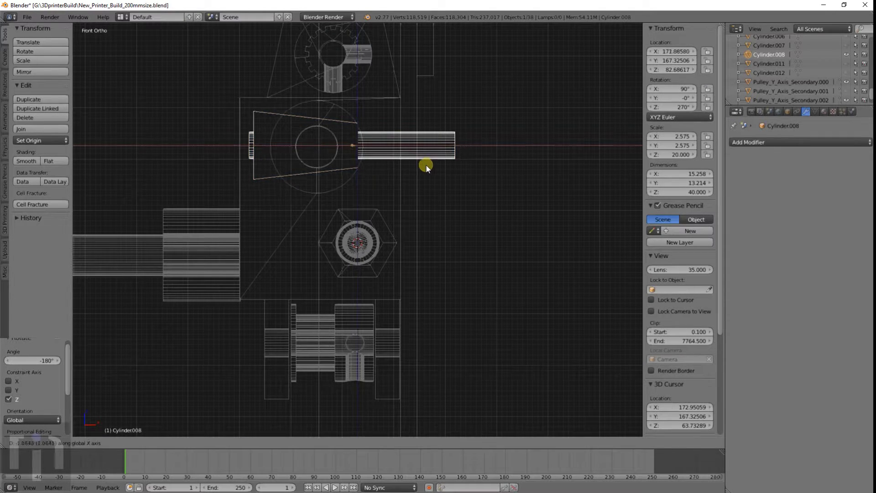
key("x")
key("x")
right_click(409, 159)
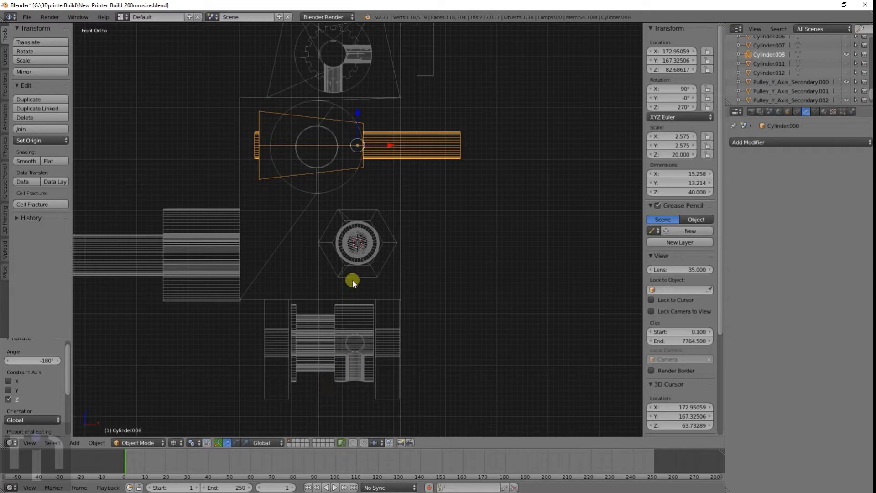
Duplicate the bolt about 19.34 upward along Z and rotate the copy -90° about Z.
right_click(357, 250)
key("shift+d")
key("z")
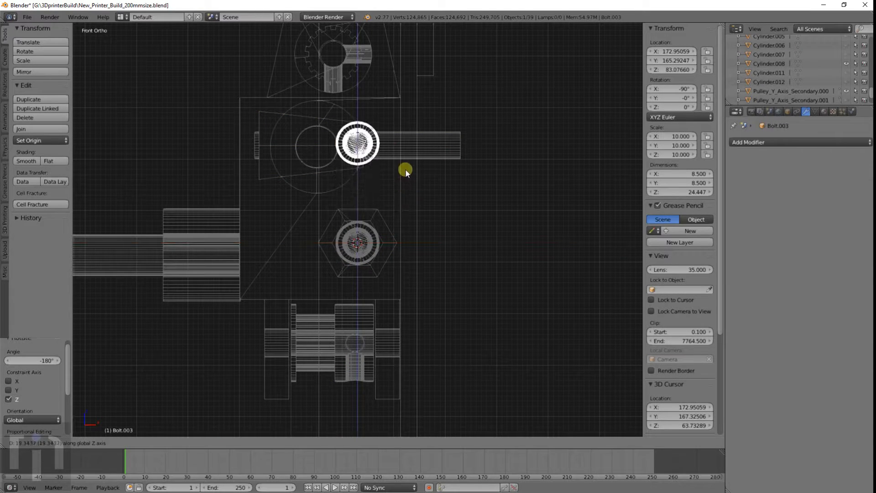
left_click(405, 169)
type("rz90")
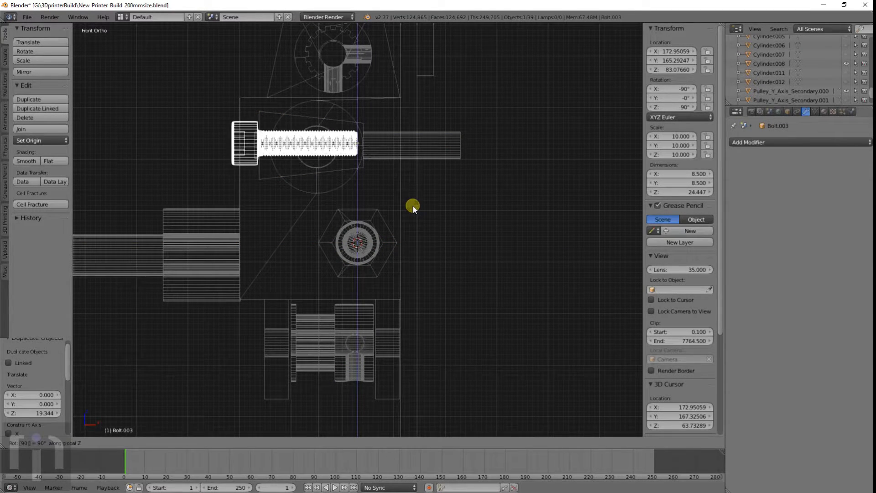
key("minus")
key("Return")
Move the duplicated bolt about -7.63 along X.
key("g")
key("x")
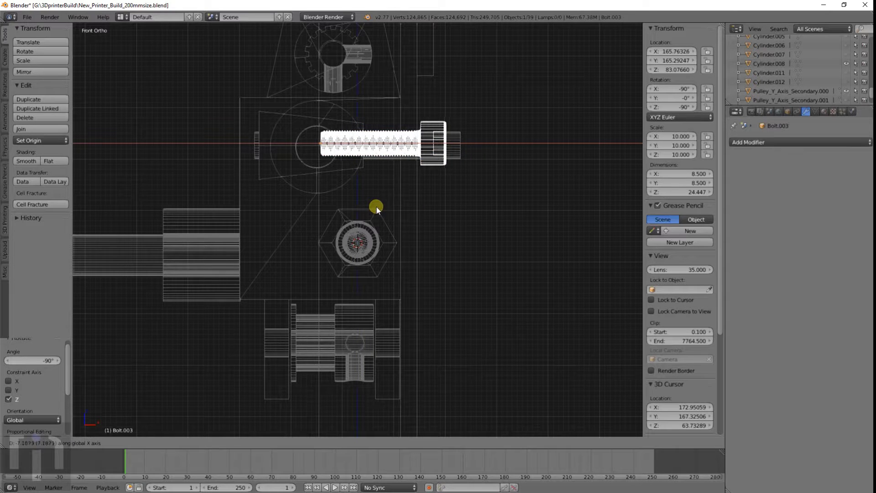
left_click(374, 202)
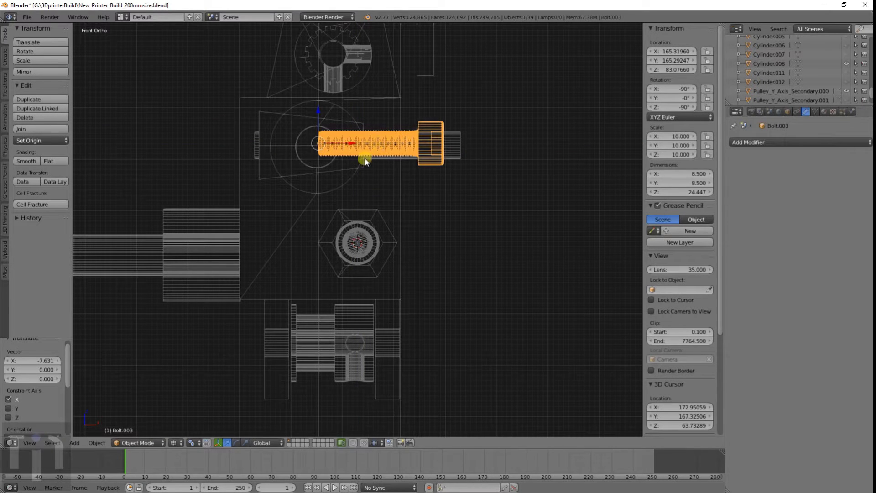
Move the duplicated cutter about -4.745 along X to fit the upper bolt, and -0.3 along Z.
right_click(364, 159)
scroll(363, 157, "up", 2)
key("g")
key("x")
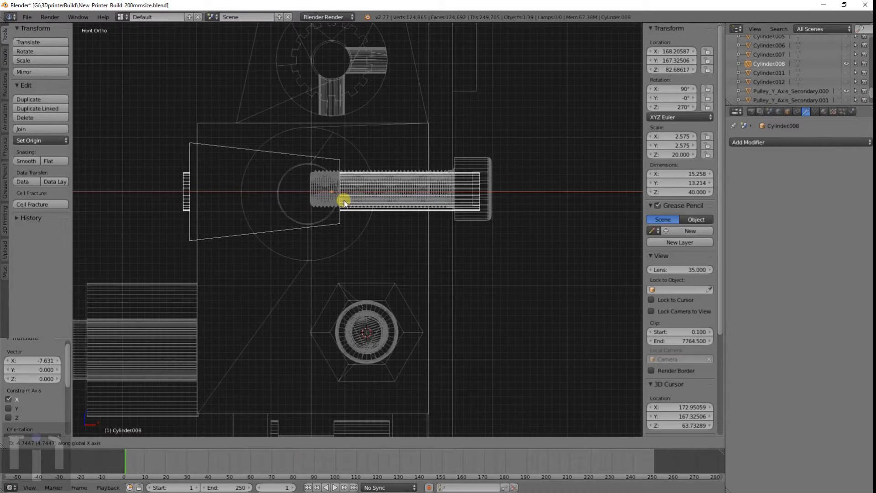
left_click(345, 201)
scroll(346, 201, "up", 2)
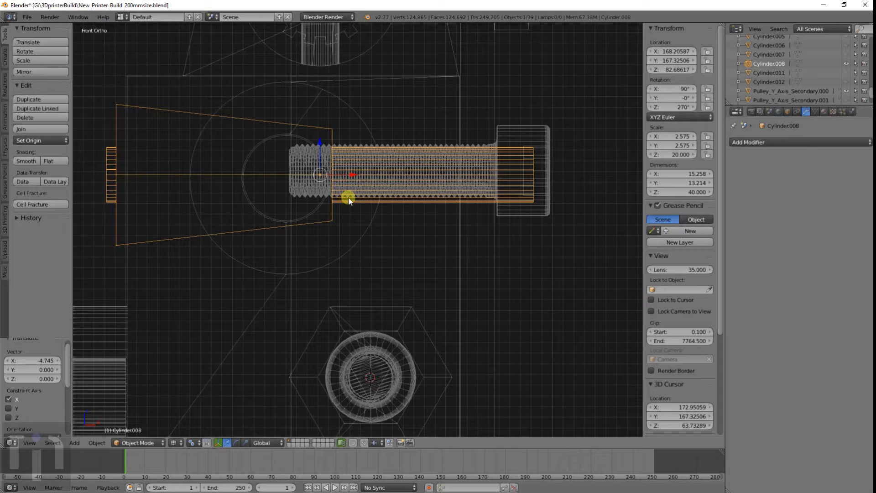
type("gz-.3")
key("Return")
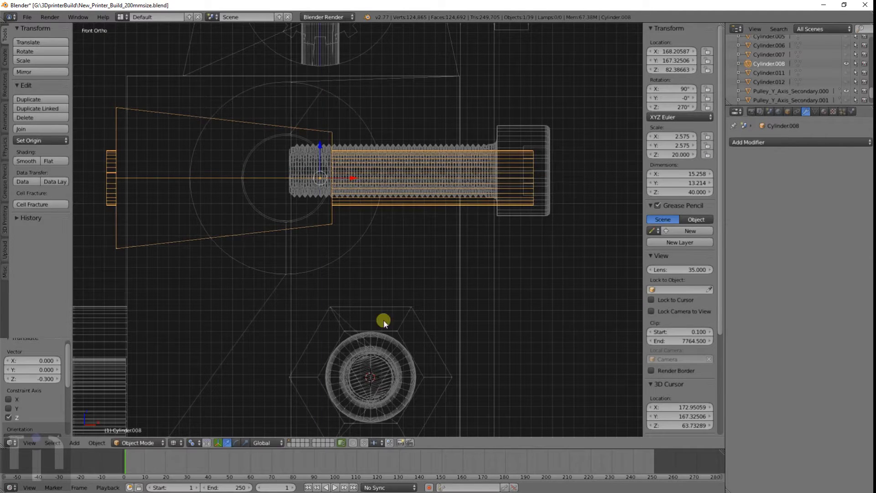
right_click(414, 360)
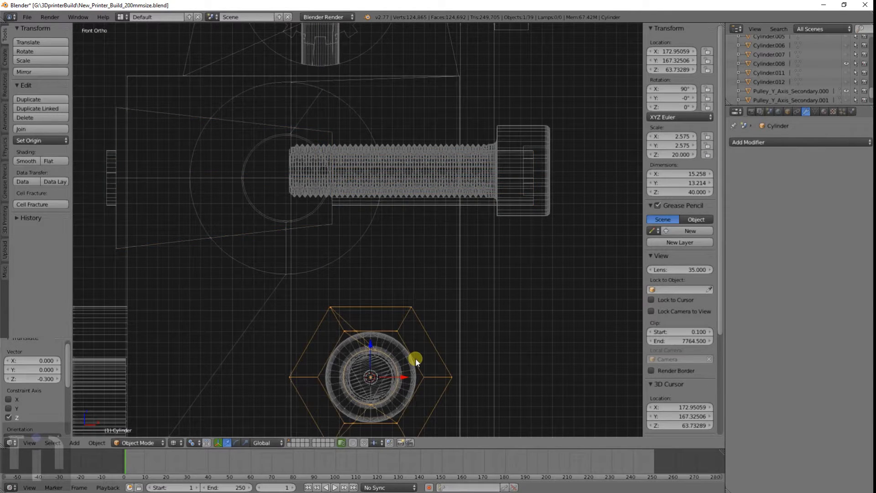
key("KP_3")
middle_click_drag(390, 359, 360, 265, "shift")
key("g")
key("z")
right_click(404, 265)
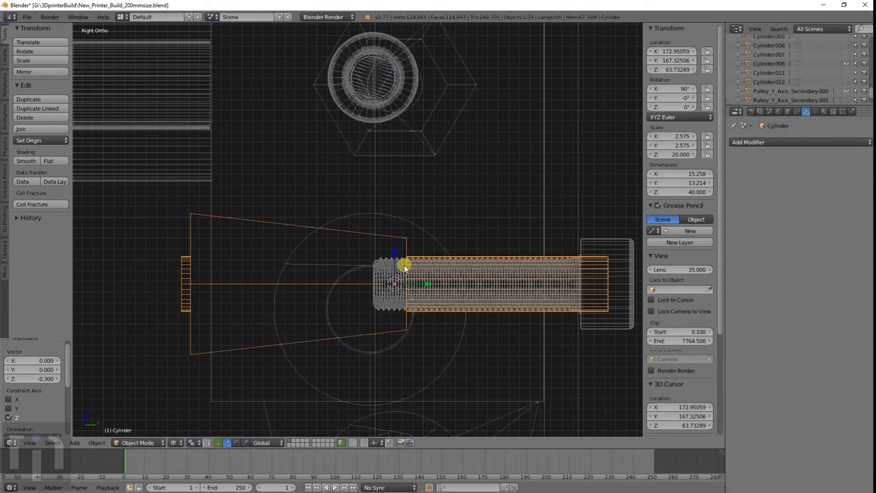
Delete both bolts, the upper duplicate and the original, leaving only the two cutters.
scroll(405, 265, "down", 2)
middle_click_drag(401, 243, 399, 291, "shift")
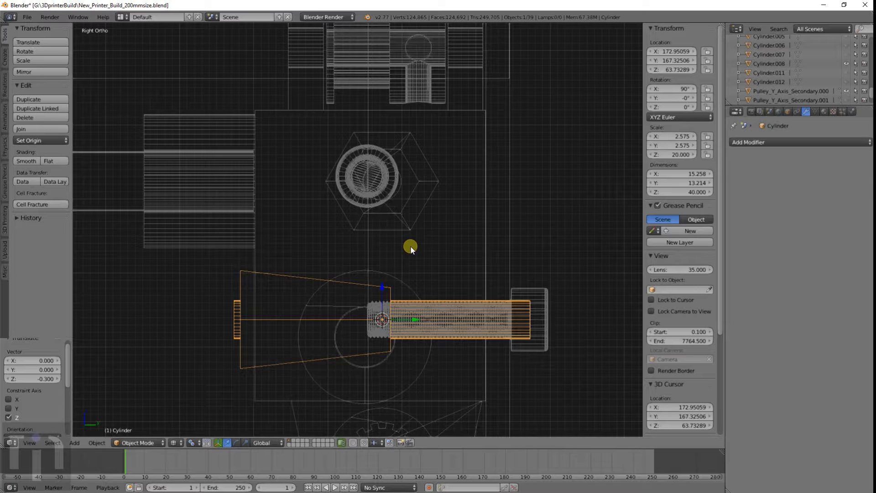
right_click(388, 200)
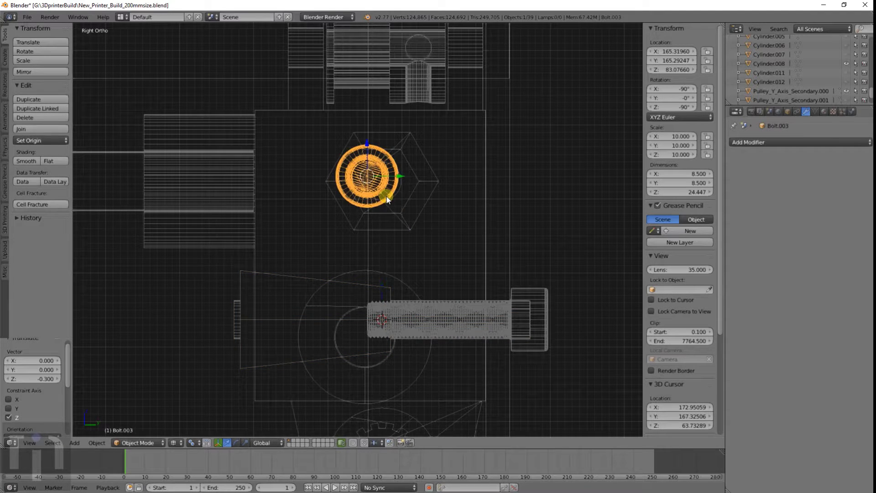
key("Delete")
right_click(533, 307)
key("Delete")
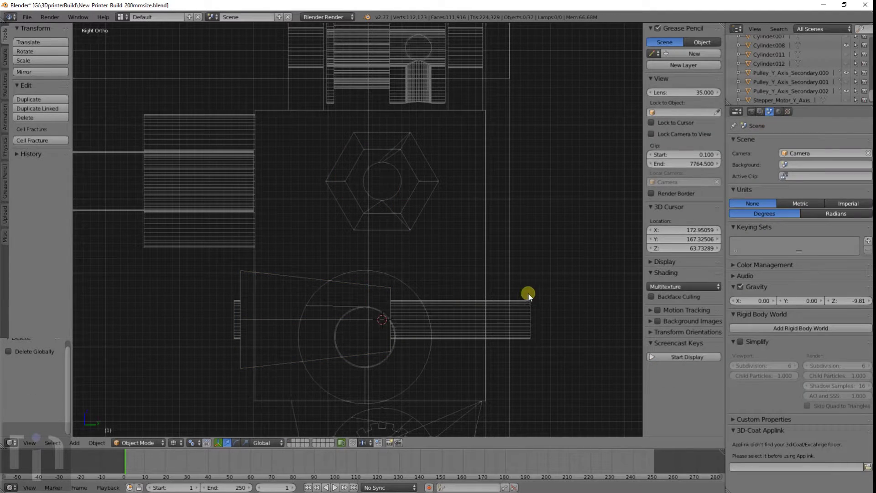
Join the lower and upper clearance cutters into one object, with the upper one as the active object.
right_click(527, 294)
right_click(417, 209, "shift")
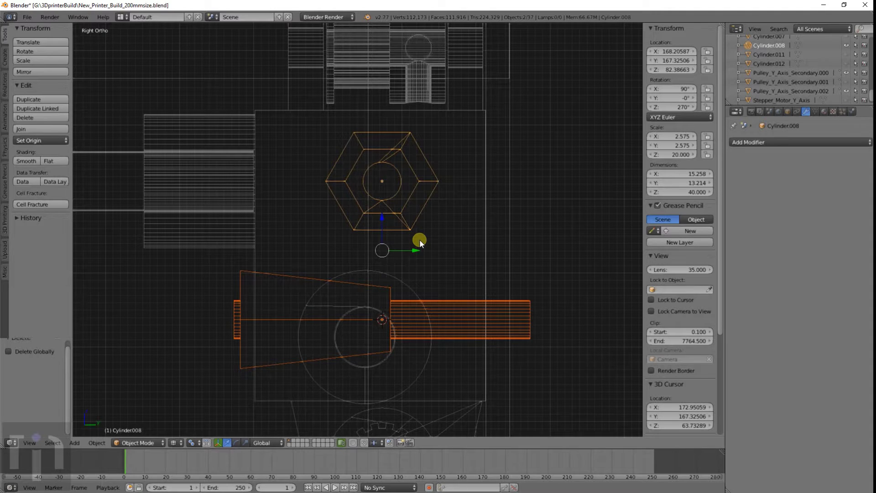
key("KP_1")
key("KP_3")
key("ctrl+j")
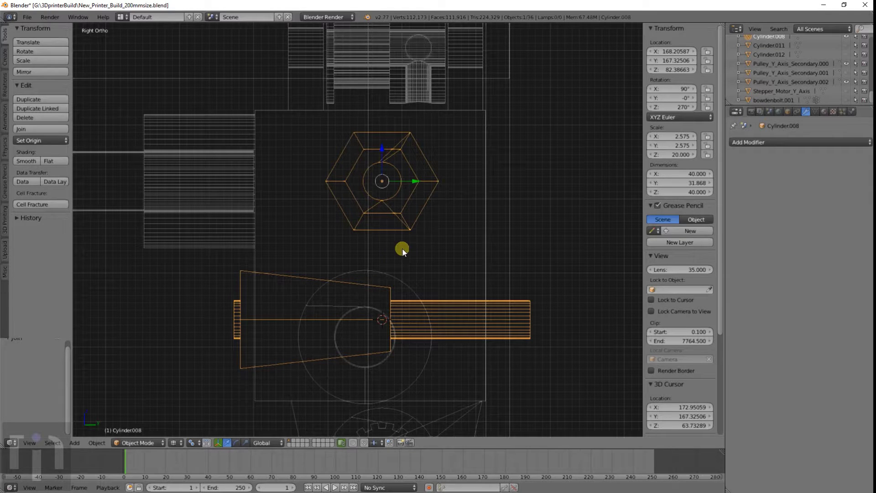
Cut the joined cutter, Cylinder.008, out of the corner bracket with a Boolean Difference modifier and apply it.
scroll(812, 70, "up", 1)
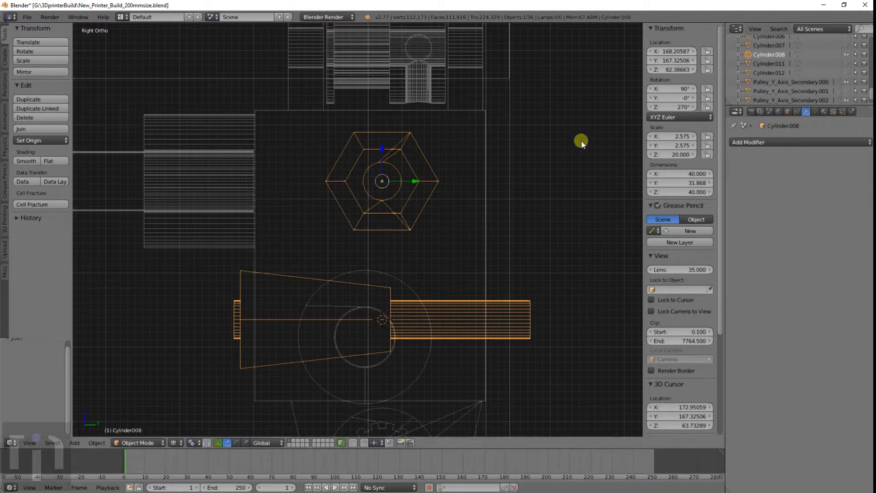
right_click(256, 254)
left_click(771, 142)
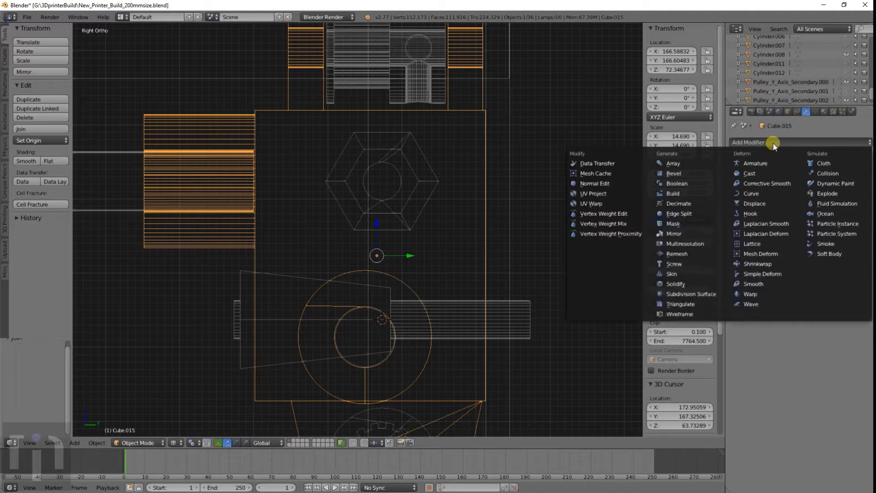
left_click(701, 182)
left_click(746, 195)
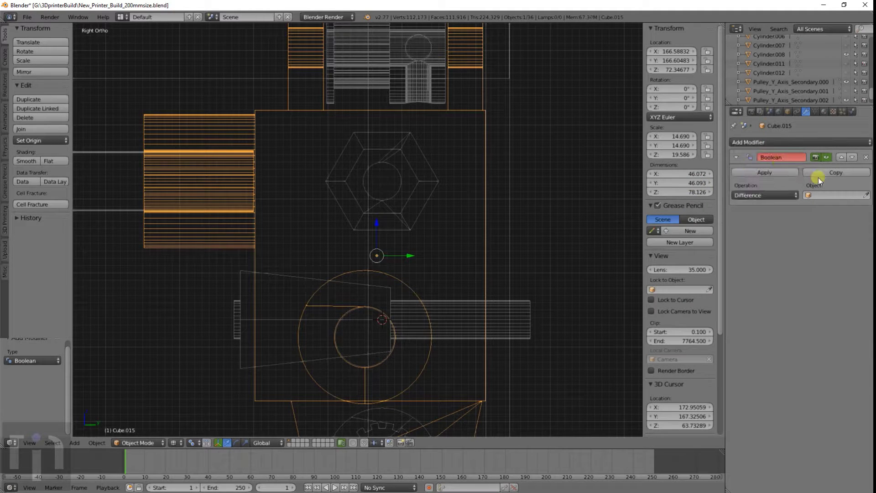
left_click(820, 195)
scroll(810, 274, "down", 8)
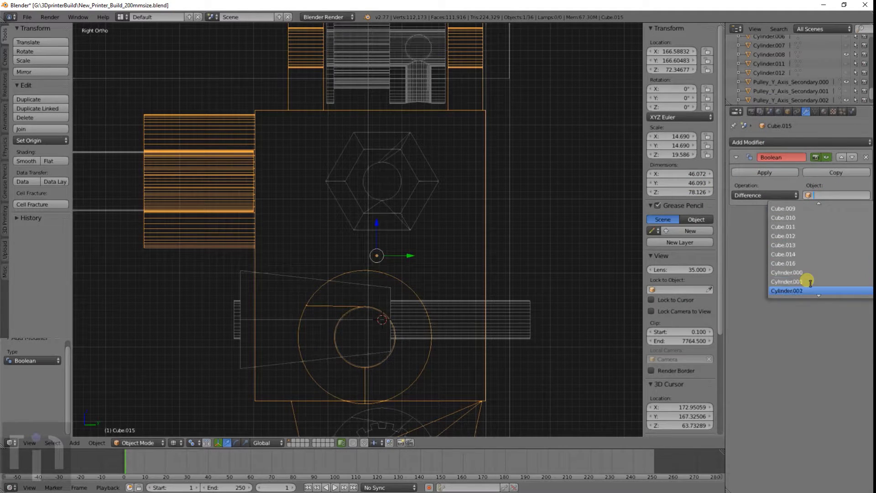
left_click(801, 291)
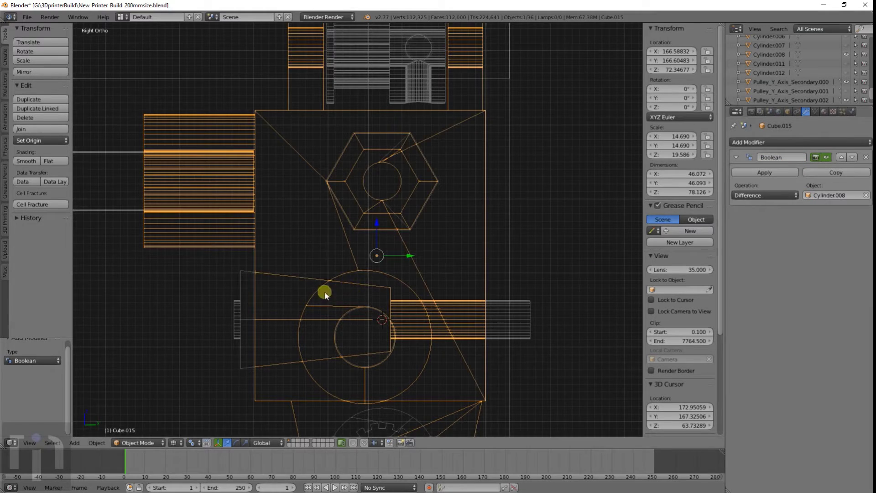
middle_click_drag(324, 293, 385, 302)
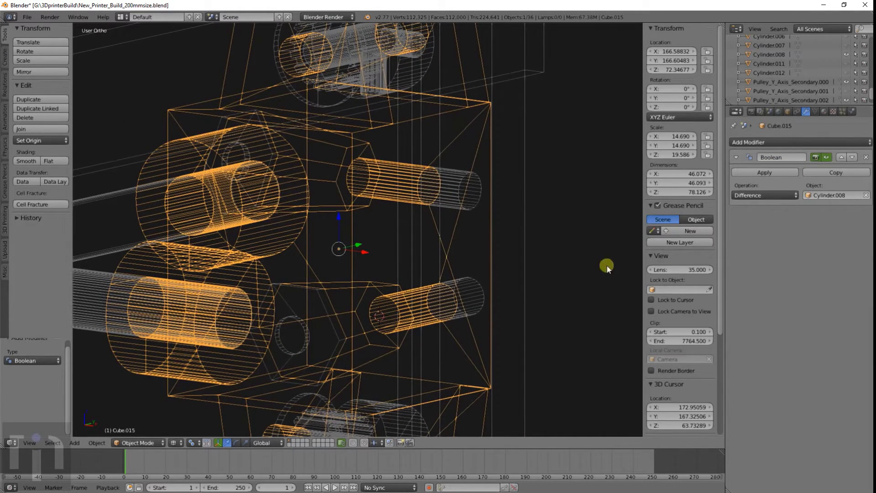
left_click(751, 173)
Switch to shaded display and delete the joined cutter to expose the holes in the bracket.
key("z")
right_click(454, 191)
key("x")
left_click(455, 191)
middle_click_drag(455, 192, 417, 221)
Unhide all hidden printer objects and view the bracket in wireframe from the front and right.
key("alt+h")
scroll(415, 223, "up", 5)
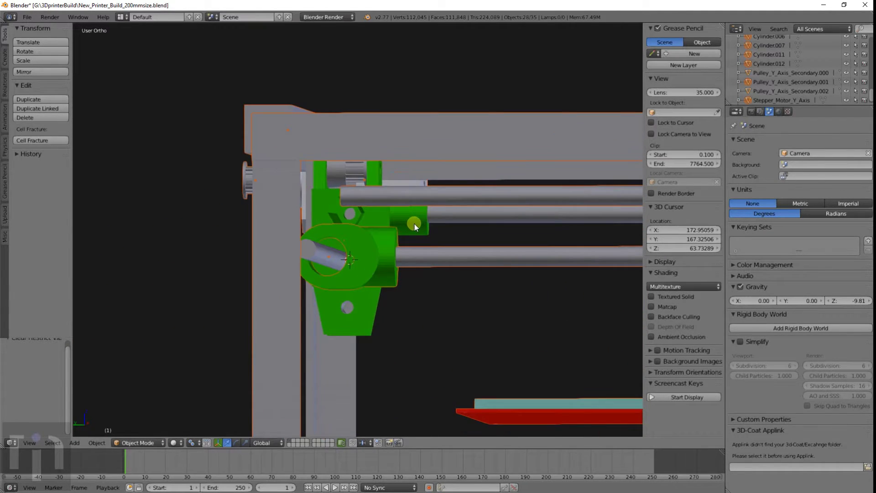
key("KP_1")
key("z")
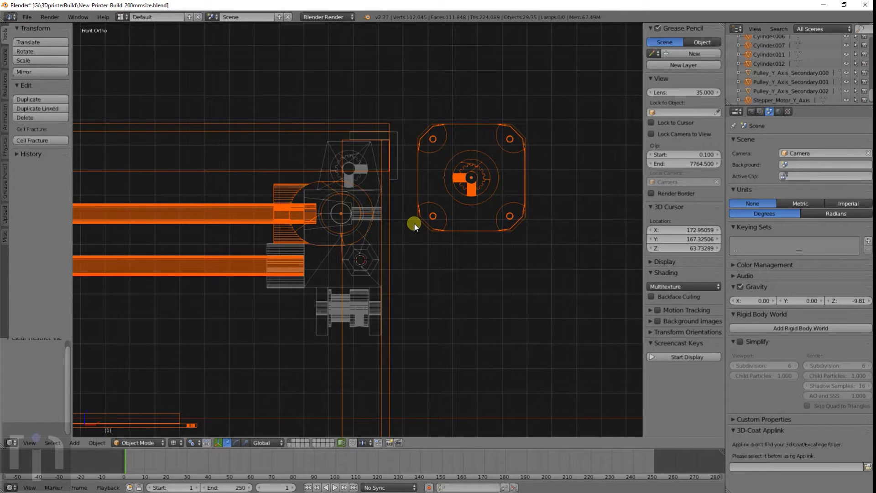
key("KP_3")
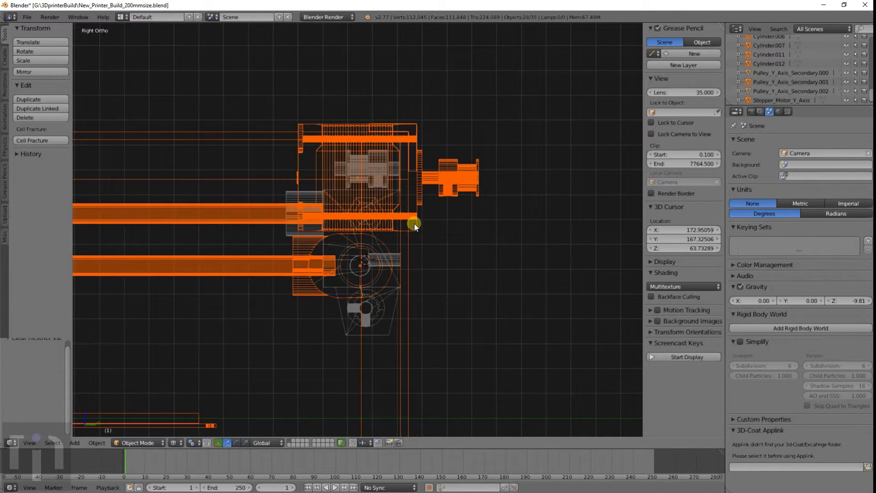
Undo the unhiding of the objects and the deletion of the joined cutter.
key("ctrl+z")
key("ctrl+z")
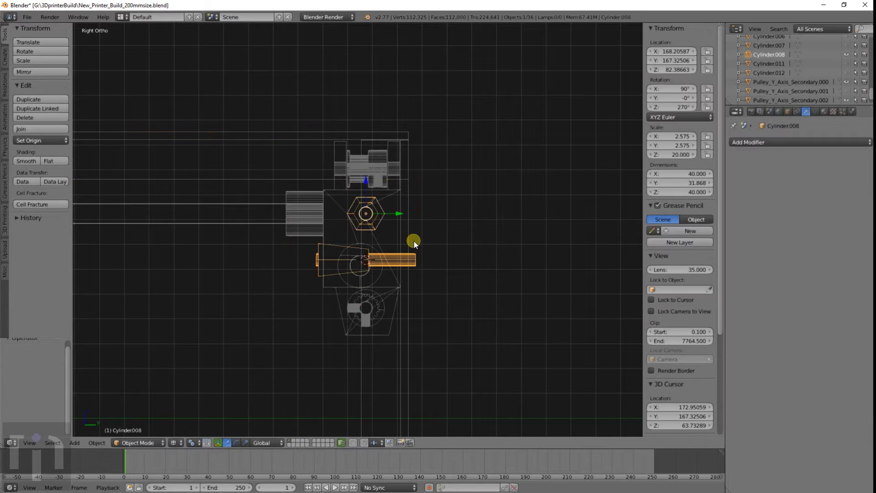
Undo the applied Boolean cut and the choice of its cutter object on the corner bracket.
key("ctrl+z")
key("ctrl+z")
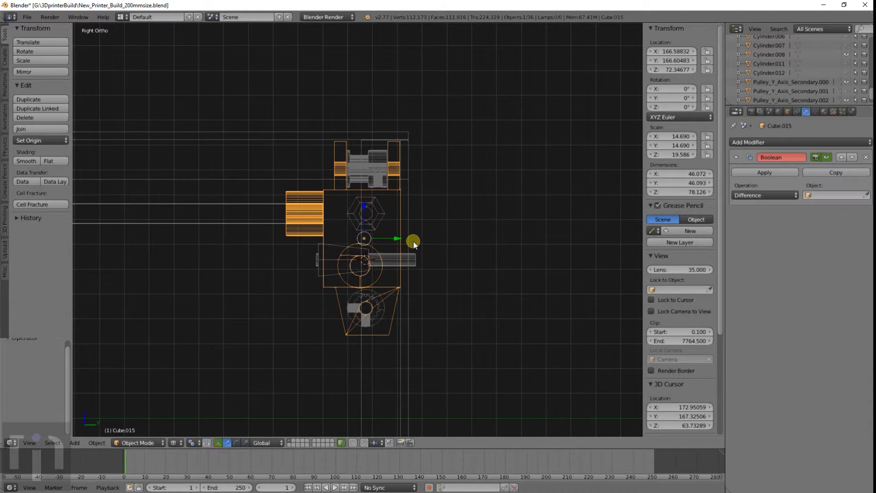
scroll(410, 242, "up", 4, "ctrl")
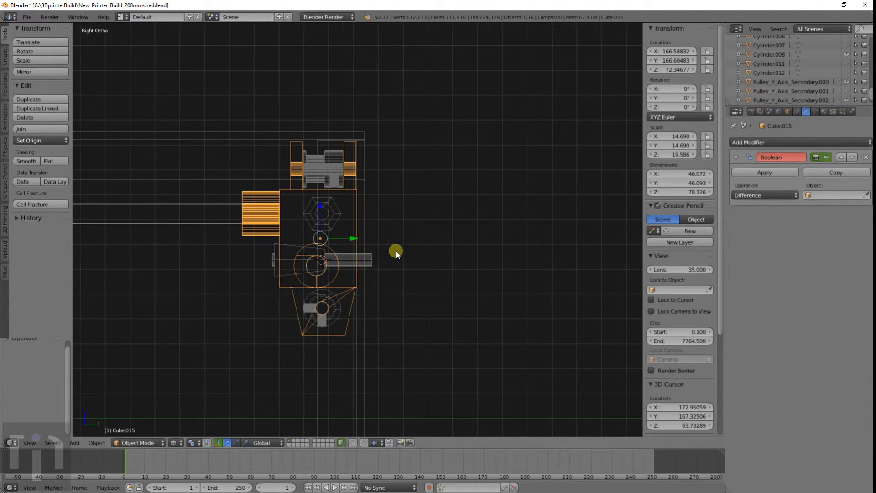
scroll(385, 252, "up", 5)
middle_click_drag(209, 241, 498, 212, "shift")
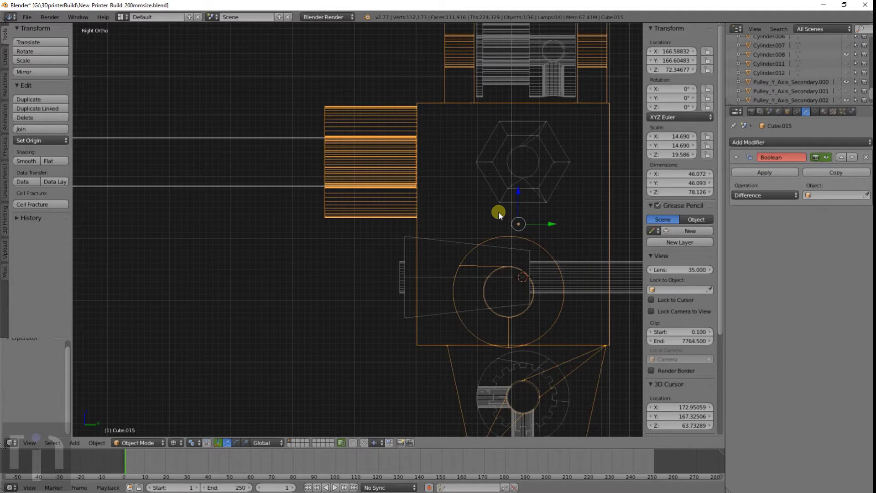
key("KP_1")
key("KP_3")
key("KP_1")
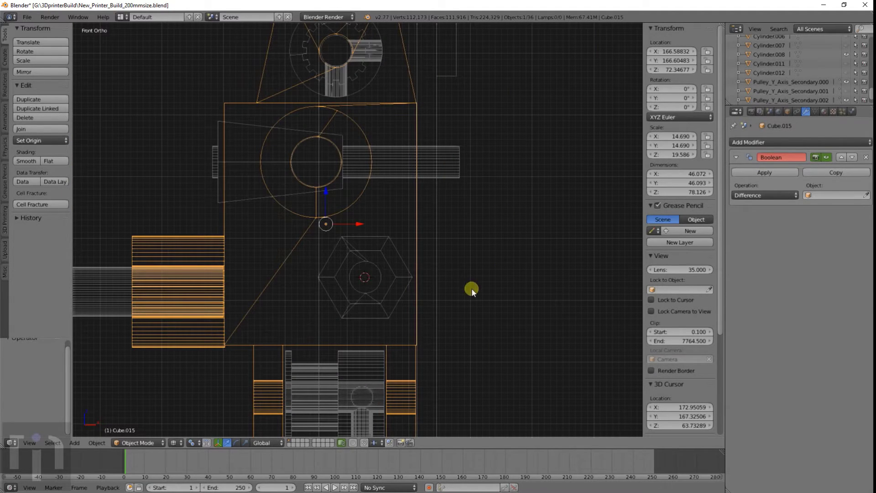
In Cylinder.008's mesh, move the bolt-and-nut cutter that runs along X about 5.73 units along Y, toward the bracket's outer edge.
right_click(385, 264)
scroll(417, 268, "down", 5)
key("z")
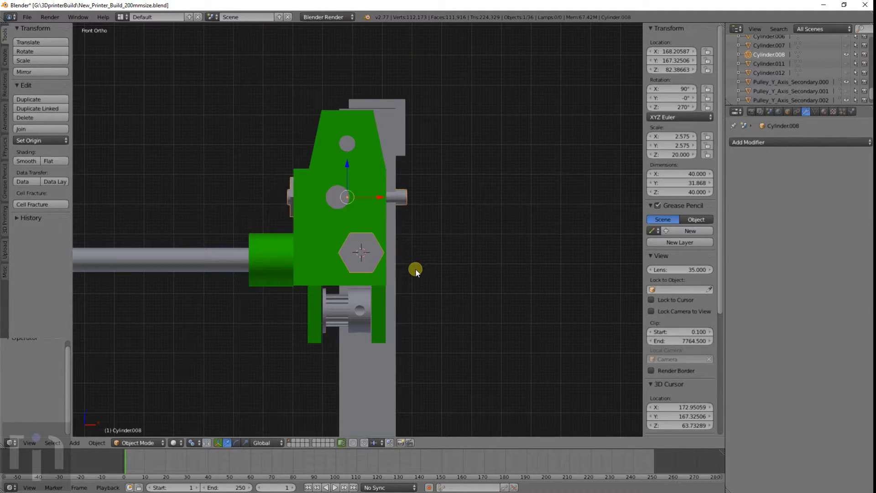
key("z")
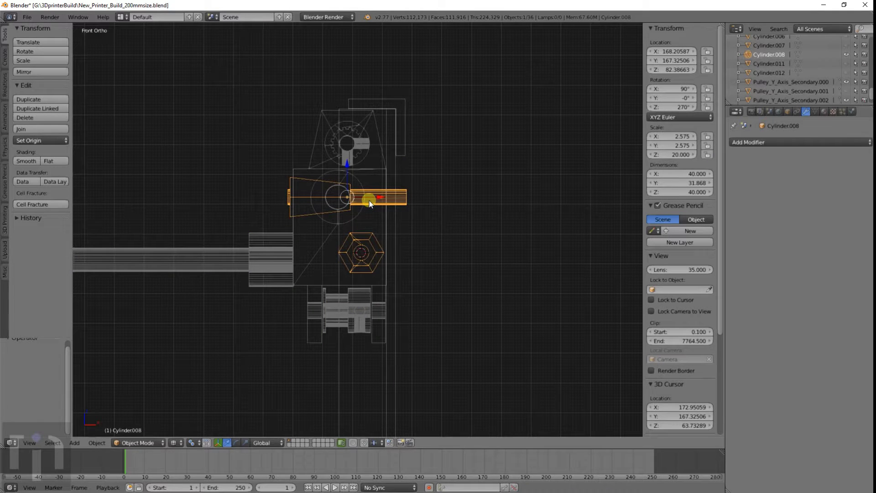
key("KP_3")
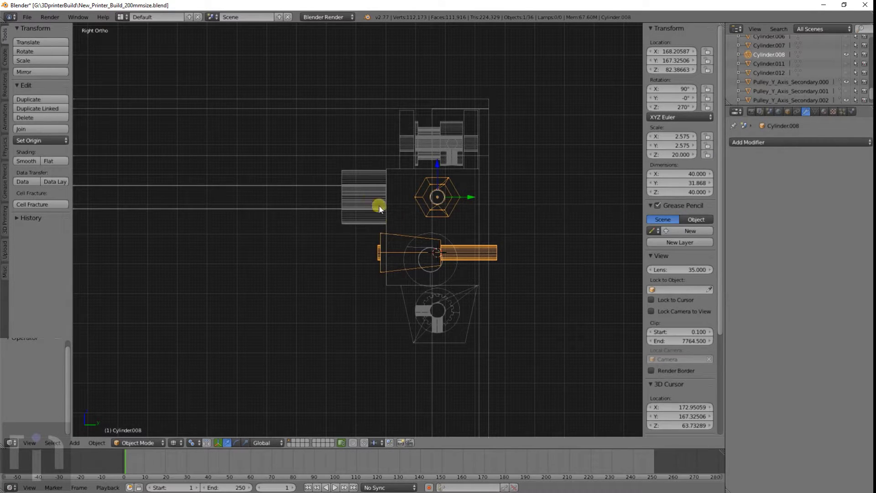
key("KP_Decimal")
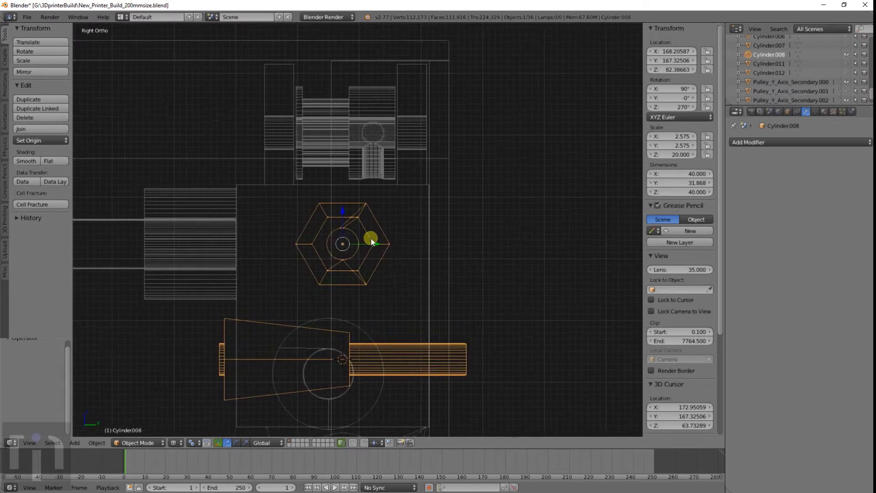
key("Tab")
key("a")
key("b")
left_click_drag(209, 150, 446, 385)
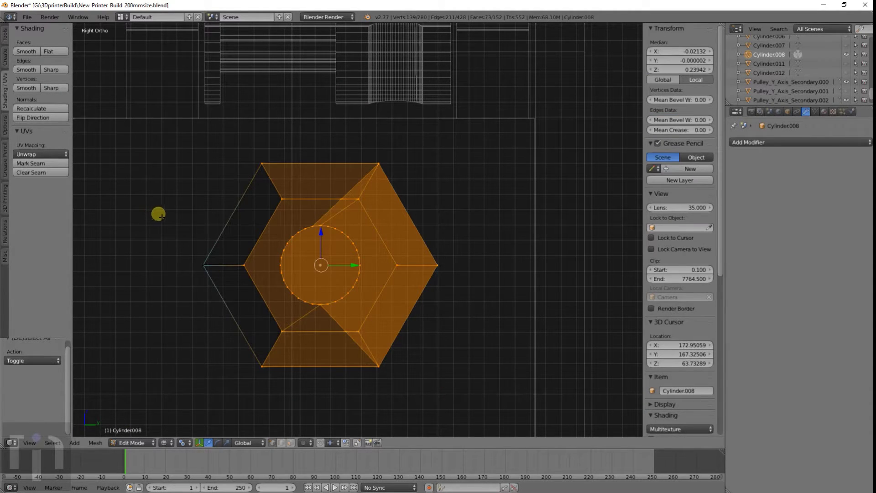
scroll(292, 309, "down", 5)
scroll(342, 300, "up", 3)
key("g")
key("y")
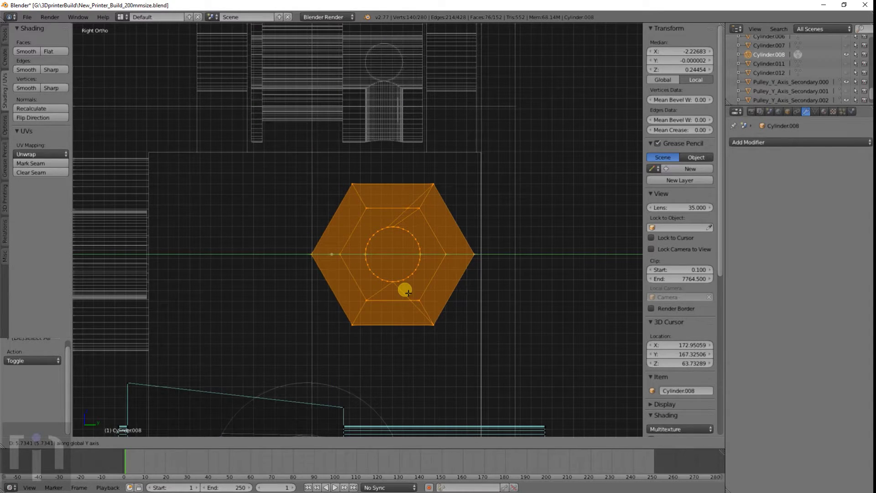
left_click(407, 293)
Rotate the selected upper bolt-and-nut cutter by 30° so its hexagon's flat sides stand vertical.
key("r")
key("3")
key("0")
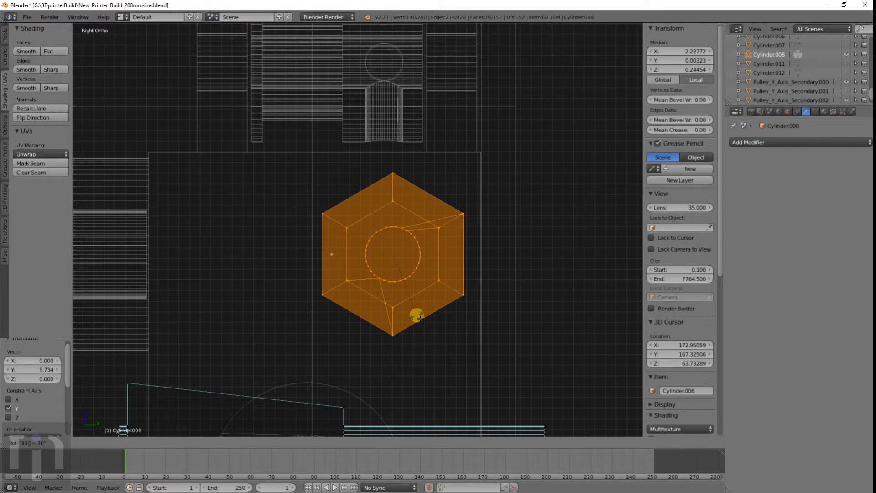
left_click(417, 316)
scroll(414, 319, "down", 3)
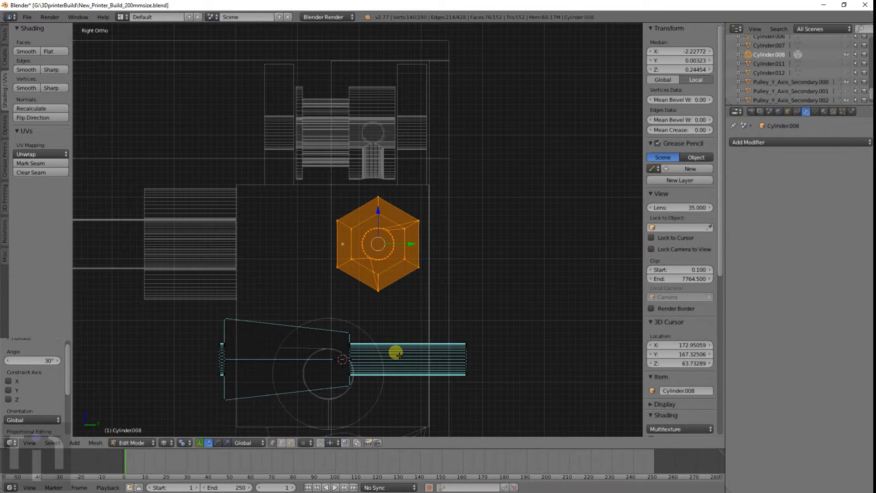
Rotate the lower bolt-and-nut cutter, seen end-on from the front, by 30°.
key("KP_1")
middle_click_drag(360, 332, 352, 297, "shift")
key("a")
left_click_drag(300, 275, 415, 383)
type("30")
key("Return")
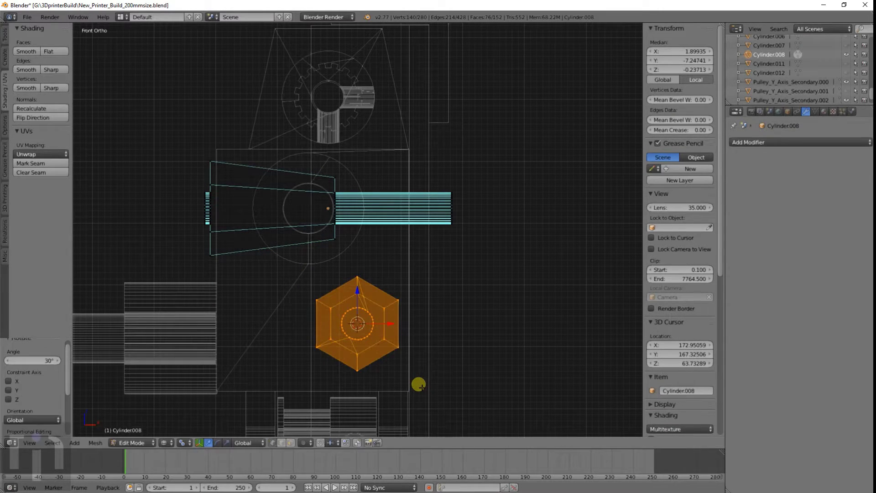
Move the lower bolt-and-nut cutter about 0.46 units along X, closer to the bracket's outer edge.
scroll(416, 382, "up", 5)
middle_click_drag(415, 379, 406, 264, "shift")
scroll(401, 251, "down", 3)
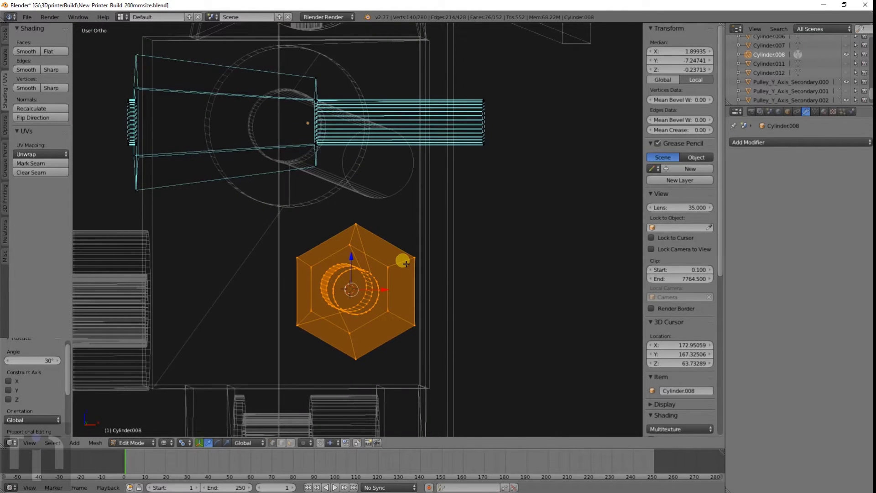
key("KP_1")
key("g")
key("x")
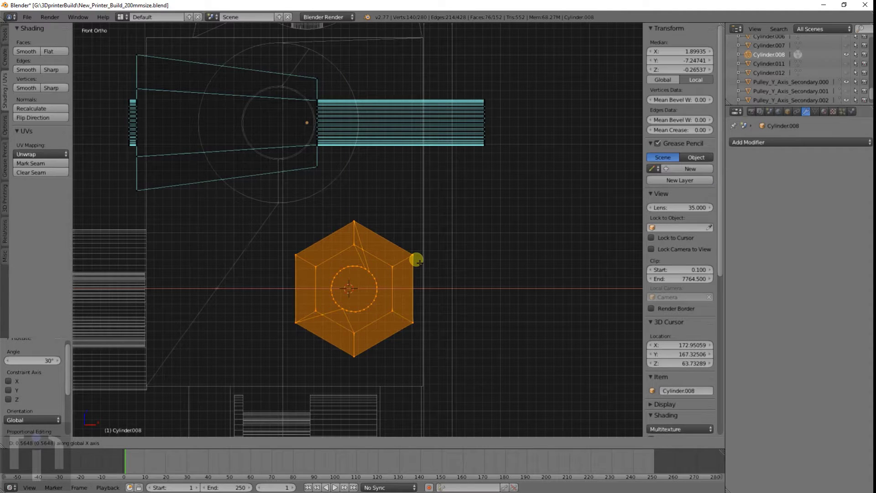
left_click(416, 261)
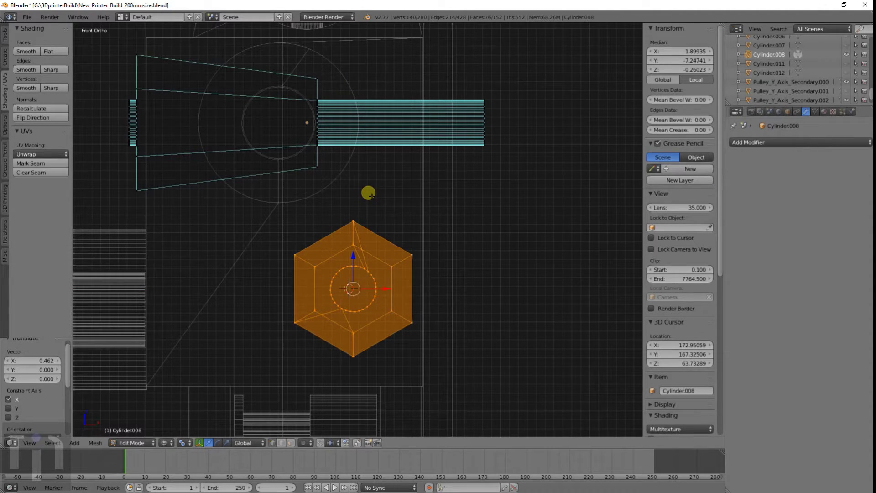
Move the upper bolt-and-nut cutter about 0.36 units along Y, closer to the bracket's outer edge.
key("ctrl+KP_1")
key("a")
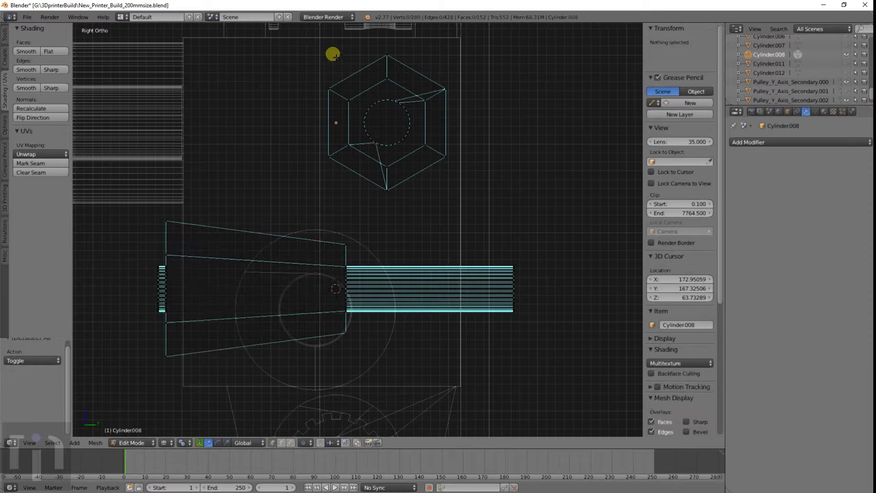
key("b")
left_click_drag(318, 49, 461, 207)
key("g")
key("y")
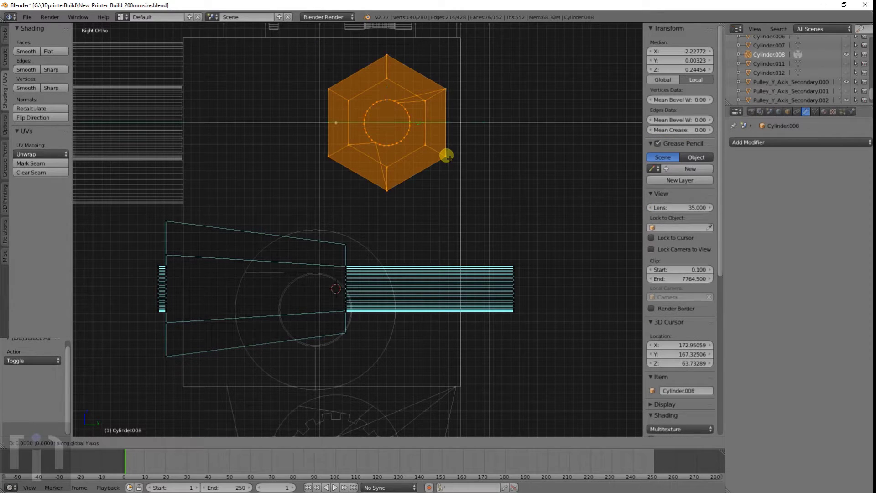
left_click(450, 156)
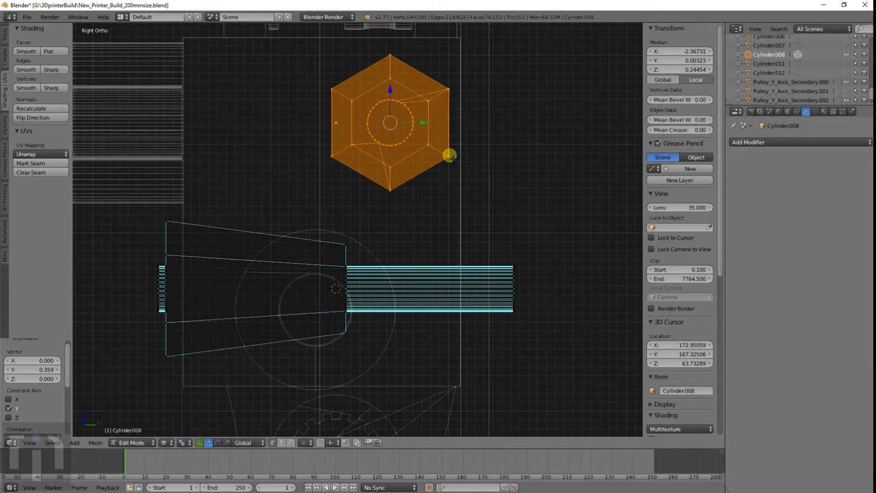
Set Cylinder.008 as the object of the corner bracket's Boolean Difference modifier and apply the modifier.
key("Tab")
scroll(364, 216, "down", 4)
right_click(266, 197)
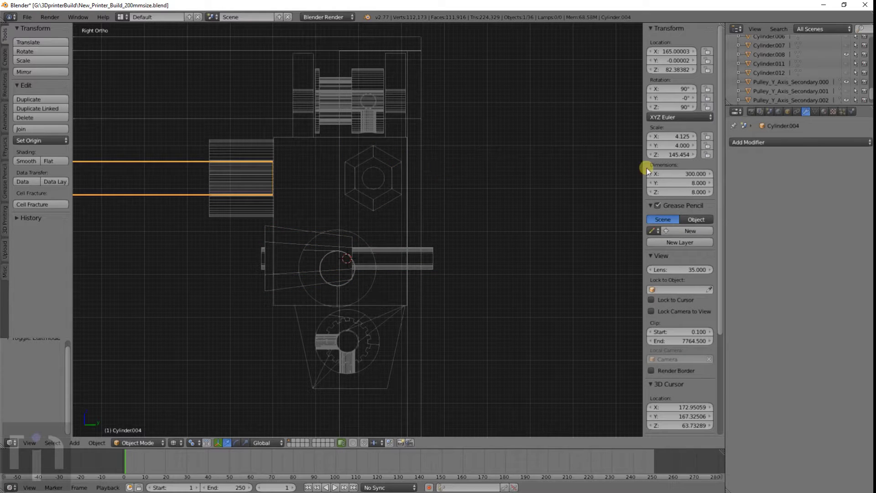
right_click(286, 207)
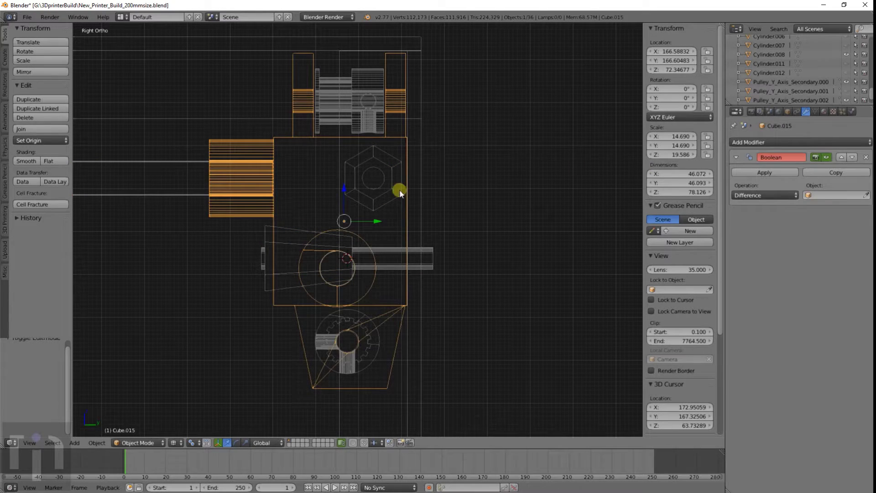
left_click(849, 196)
scroll(808, 268, "down", 5)
scroll(809, 269, "down", 3)
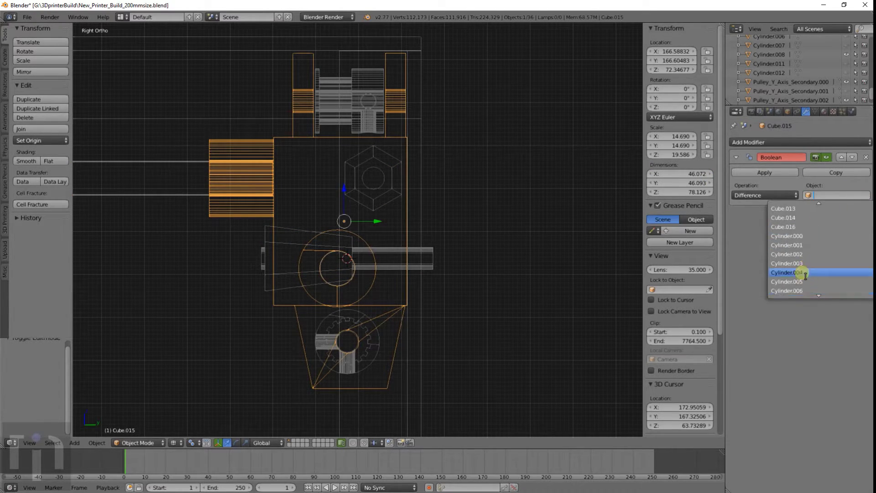
left_click(805, 280)
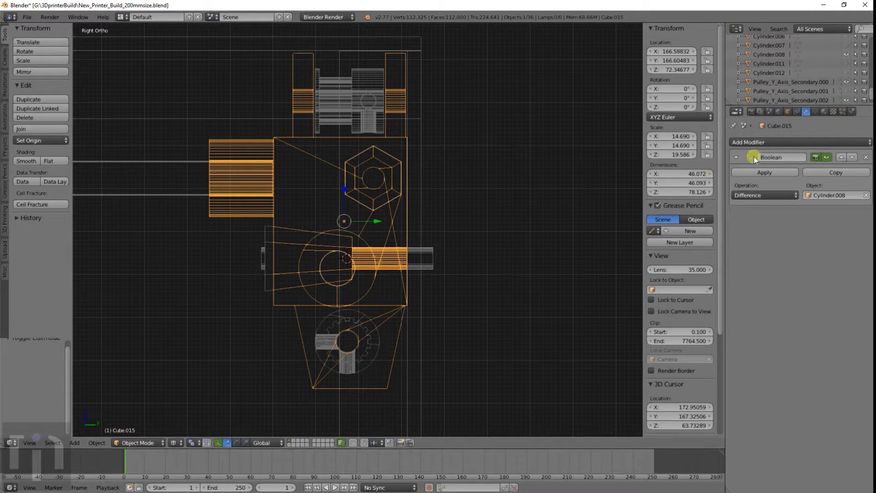
left_click(761, 172)
Switch to shaded display and delete the joined cutter to expose the bracket's bolt holes and nut pockets.
key("z")
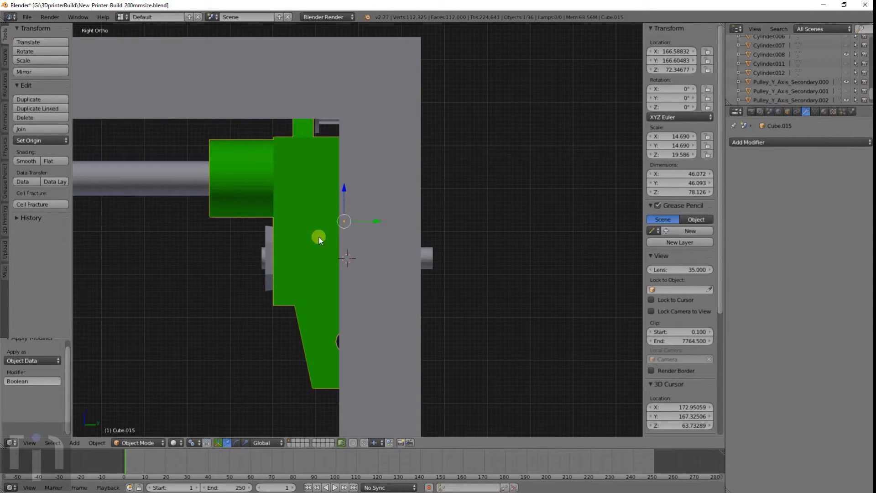
right_click(272, 251)
key("x")
left_click(272, 251)
middle_click_drag(281, 256, 385, 211)
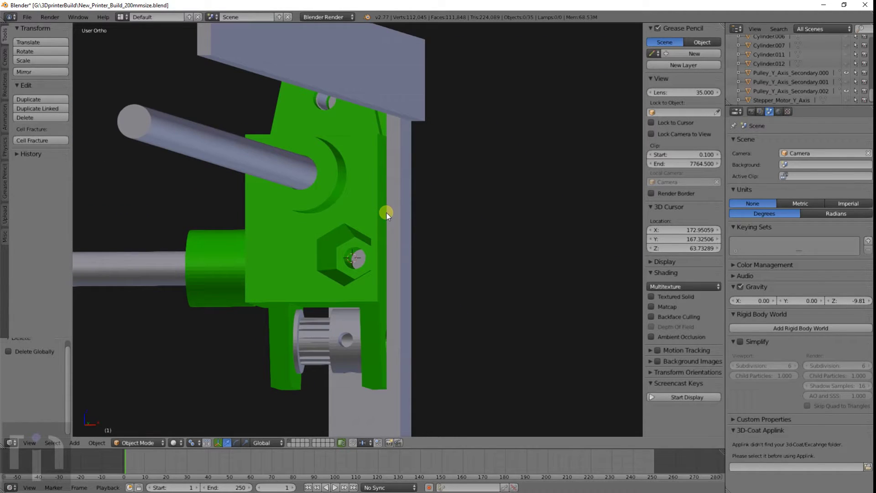
Unhide all hidden printer objects and bring the whole frame into view.
key("alt+h")
scroll(387, 213, "down", 5)
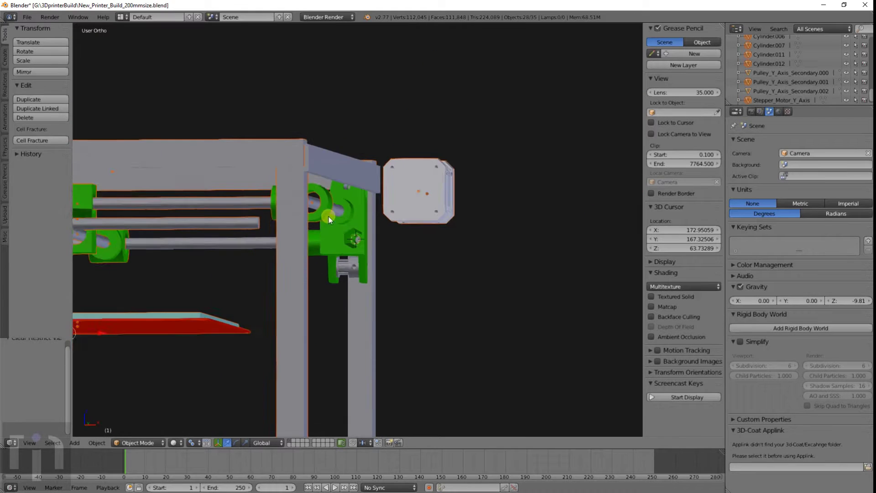
middle_click_drag(328, 216, 576, 259)
Duplicate the finished corner bracket and place the copy about -274.4 units along X, near the opposite end of the rod.
right_click(541, 226)
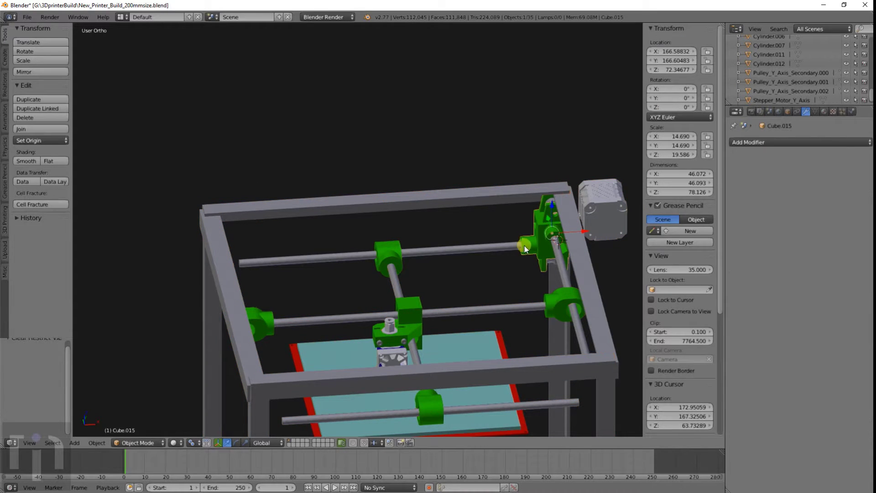
key("shift+d")
key("x")
left_click(252, 276)
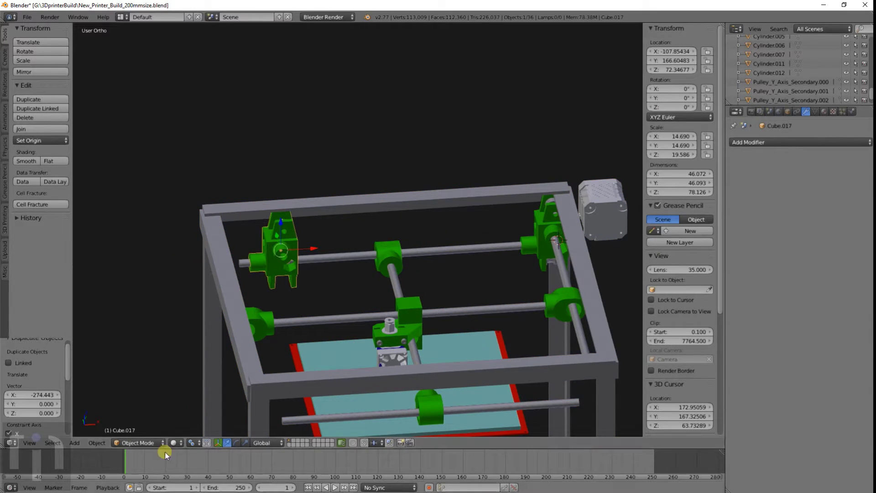
Mirror the duplicated bracket along the global X axis.
left_click(97, 442)
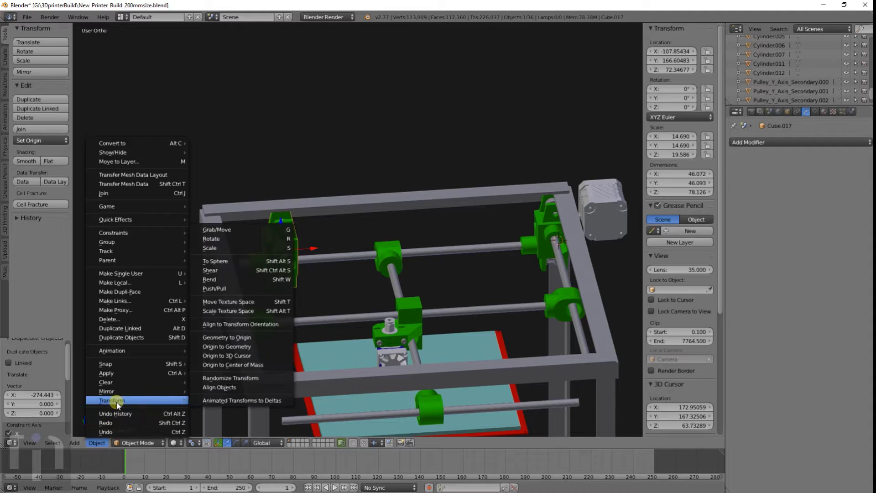
mouse_move(116, 390)
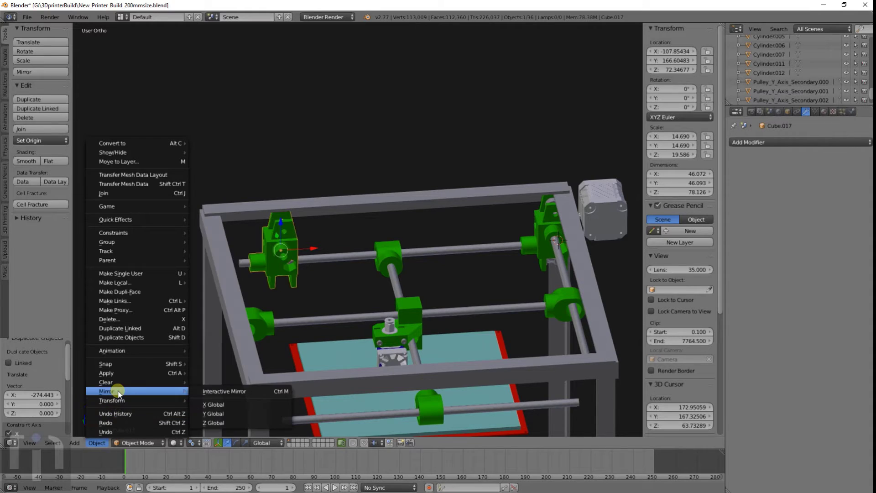
left_click(261, 396)
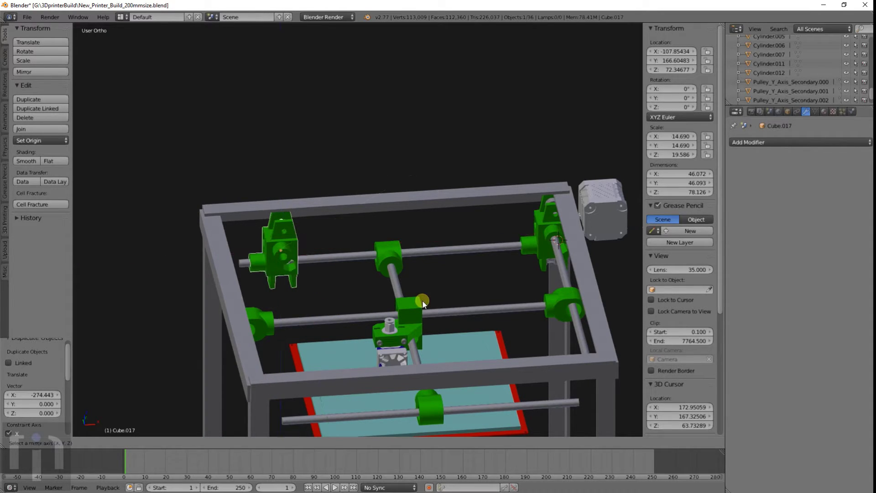
key("x")
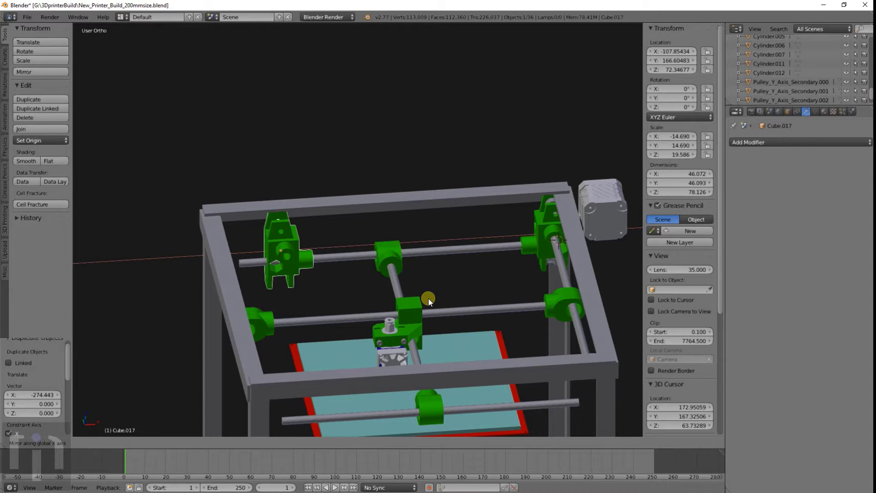
left_click(427, 297)
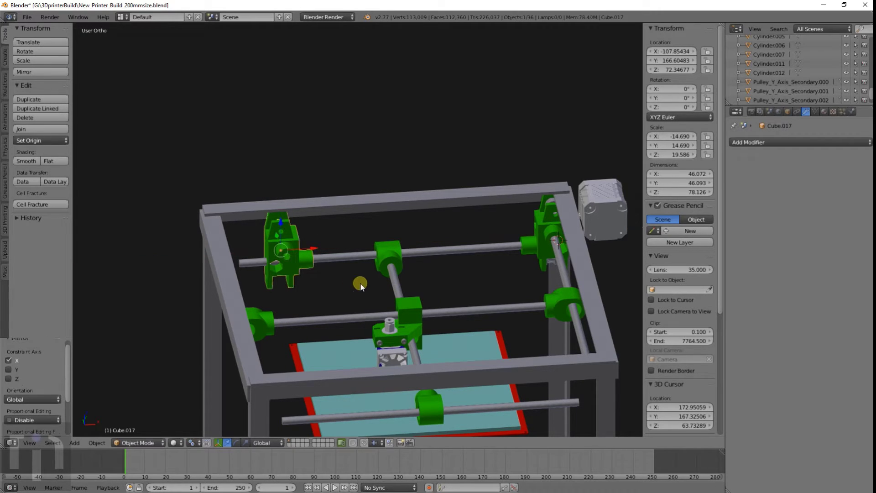
Move the mirrored bracket about -58.5 units along X into the back corner of the frame opposite the motor.
key("KP_1")
key("KP_7")
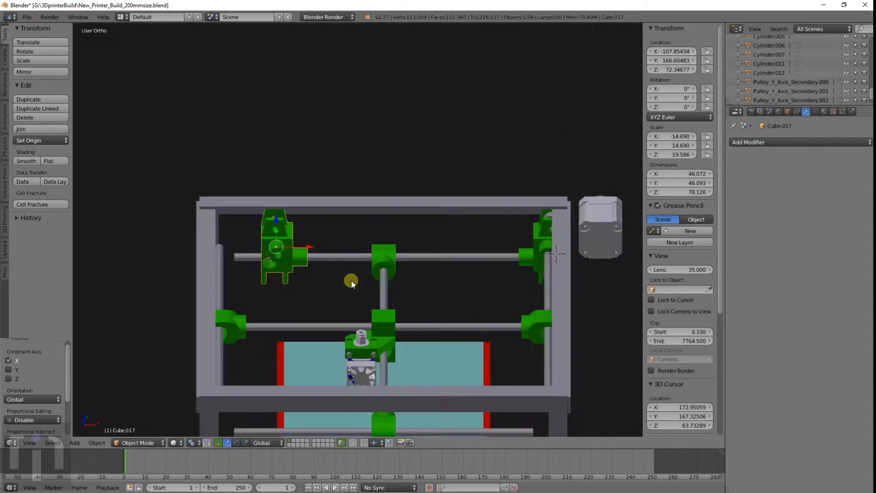
key("z")
middle_click_drag(343, 281, 571, 178, "shift")
scroll(452, 283, "up", 5)
scroll(571, 178, "up", 3)
key("g")
key("x")
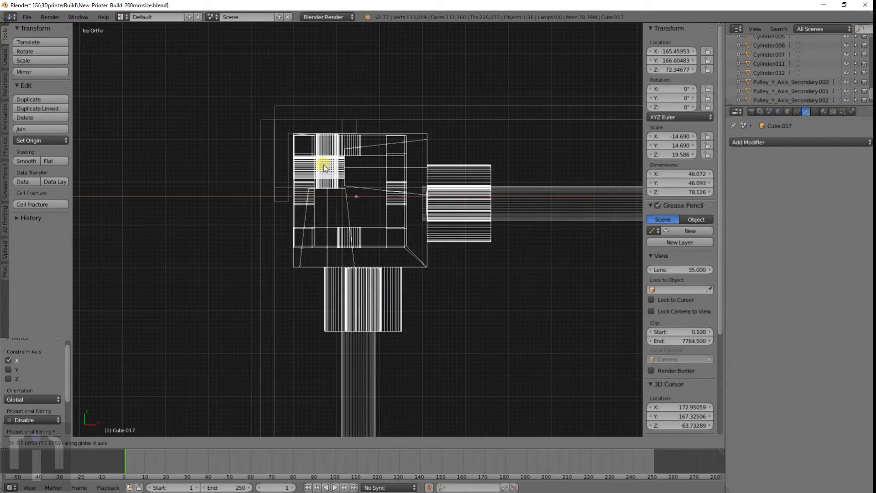
left_click(320, 166)
Nudge the mirrored bracket about -0.3 units along X to align it with the inner corner edge.
middle_click_drag(320, 165, 349, 210, "shift")
scroll(343, 186, "up", 4)
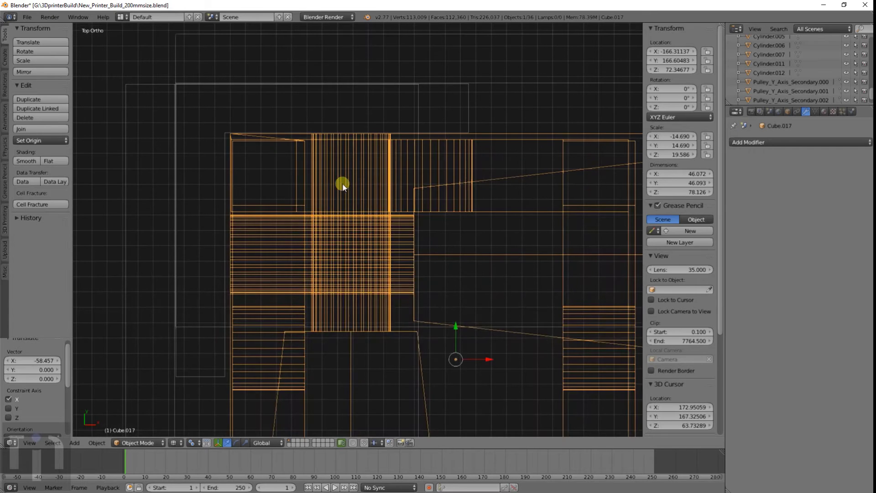
scroll(395, 239, "up", 2)
scroll(409, 248, "up", 2)
key("g")
key("x")
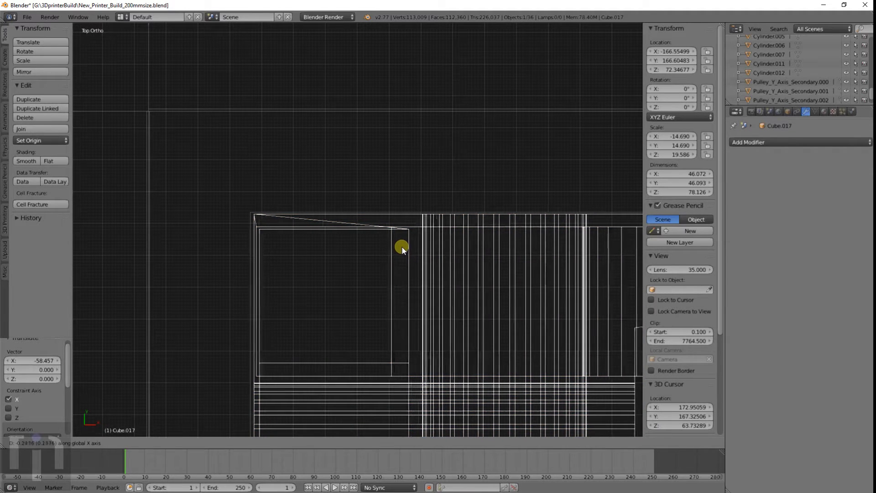
left_click(398, 245)
scroll(405, 289, "down", 13)
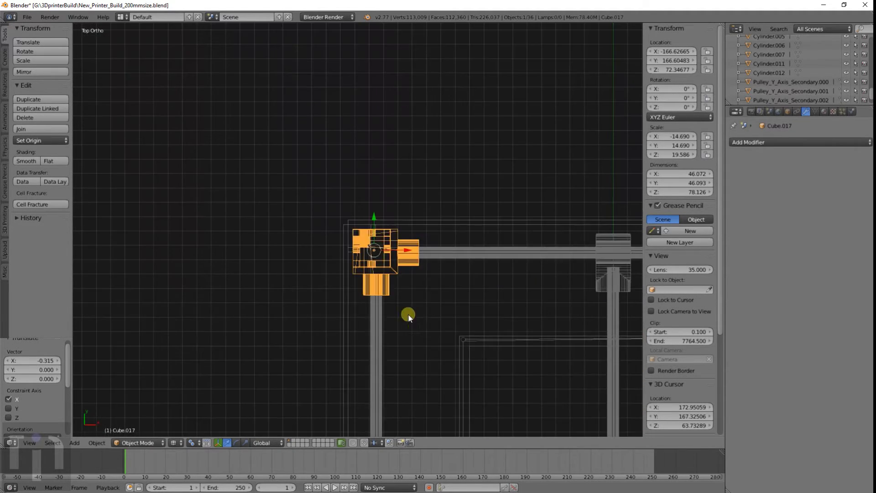
Duplicate the mirrored bracket to the diagonally opposite frame corner, about 334.2 units along X and -329.4 along Y.
key("z")
middle_click_drag(412, 313, 376, 269)
scroll(376, 270, "down", 6)
mouse_move(383, 304)
middle_mouse_down()
mouse_move(428, 256)
mouse_move(410, 251)
mouse_move(412, 262)
middle_mouse_up()
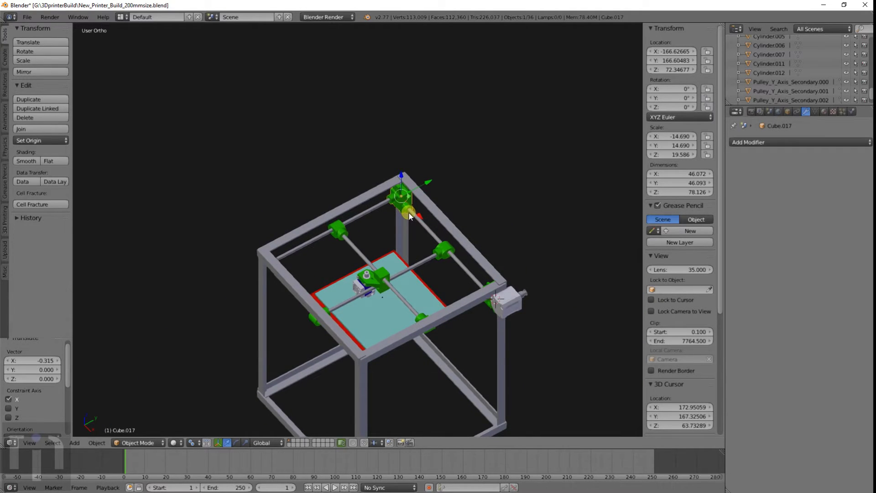
key("KP_7")
middle_click_drag(409, 213, 380, 179, "shift")
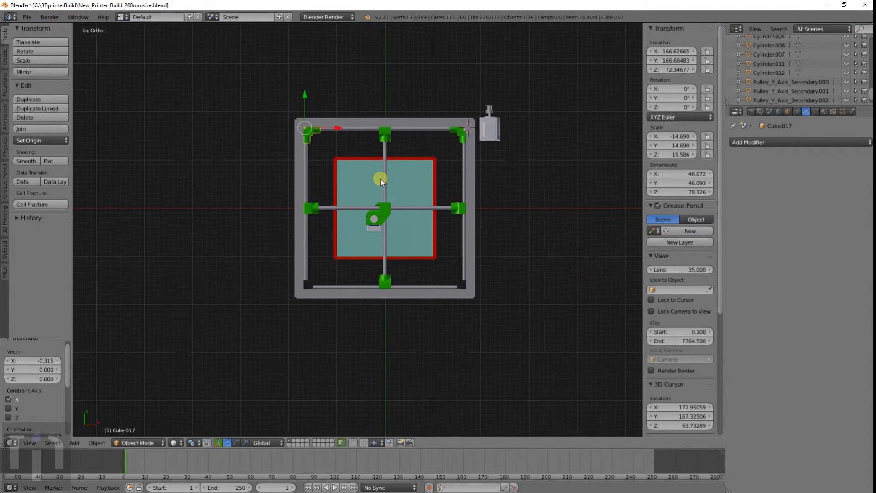
key("shift+d")
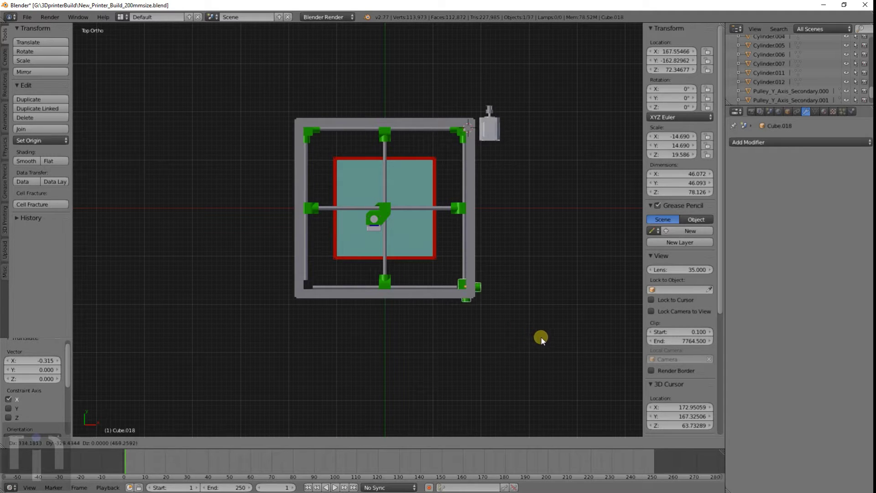
left_click(541, 336)
Rotate the new bracket copy -180° about Z so that its rod sockets face the rods.
middle_click_drag(527, 321, 469, 285, "shift")
scroll(470, 286, "up", 5)
middle_click_drag(559, 300, 439, 206, "shift")
key("z")
scroll(439, 206, "up", 5)
middle_click_drag(345, 114, 359, 298, "shift")
type("r")
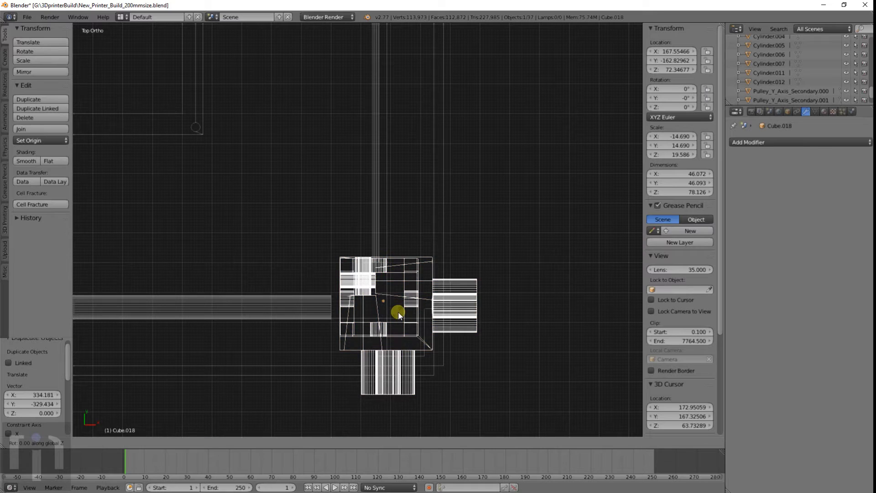
type("z-180")
key("Return")
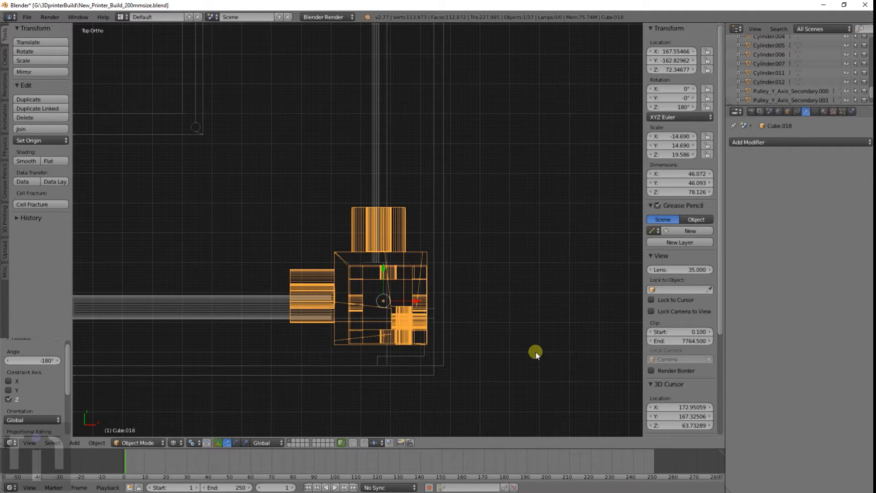
Move the rotated bracket about -1.0 unit along X and -3.8 along Y into the frame corner.
middle_click_drag(535, 351, 499, 289, "shift")
scroll(494, 283, "up", 5)
key("g")
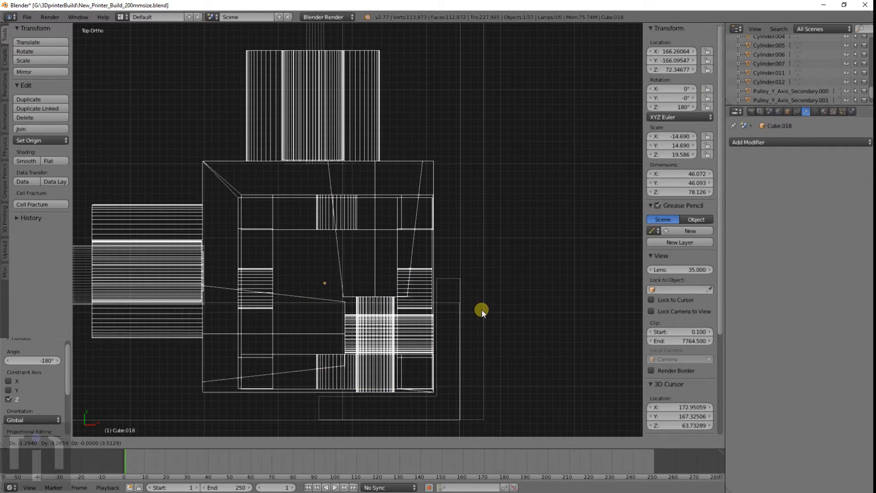
left_click(483, 313)
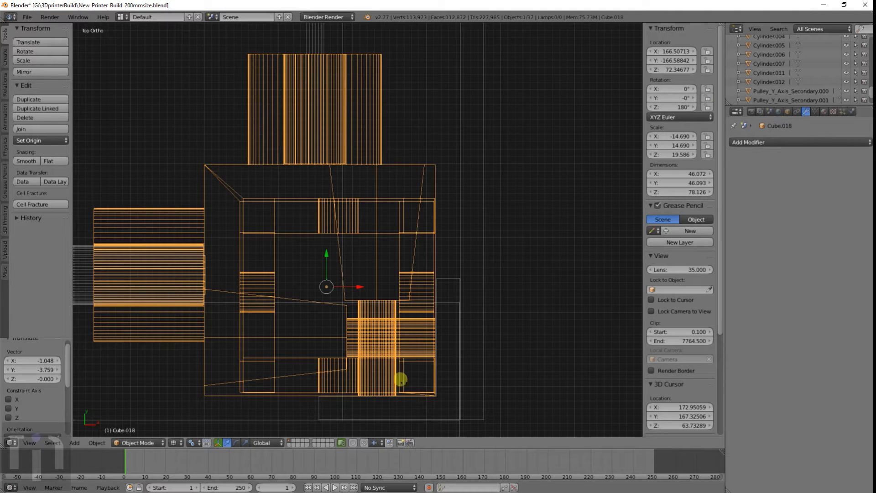
Fine-tune the rotated bracket by about 0.06 units along X and 0.03 along Y against the inner corner edges.
middle_click_drag(409, 365, 361, 144, "shift")
scroll(387, 301, "up", 8)
key("g")
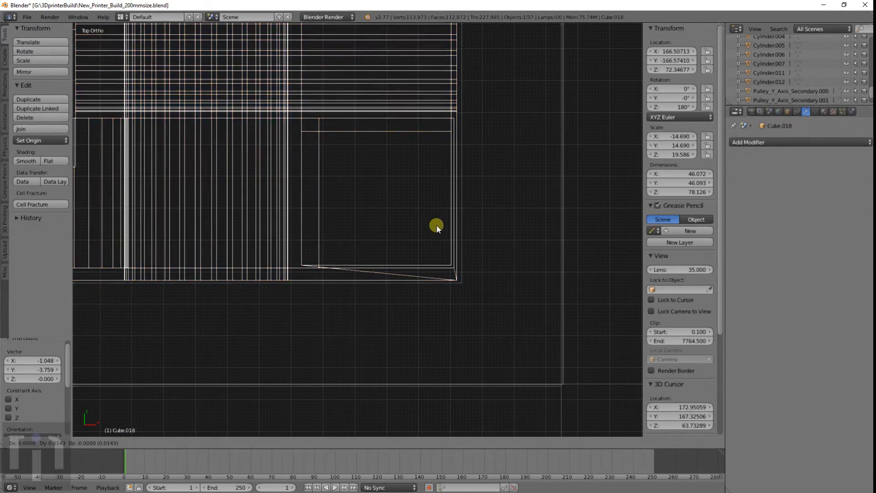
left_click(437, 223)
scroll(284, 205, "down", 6)
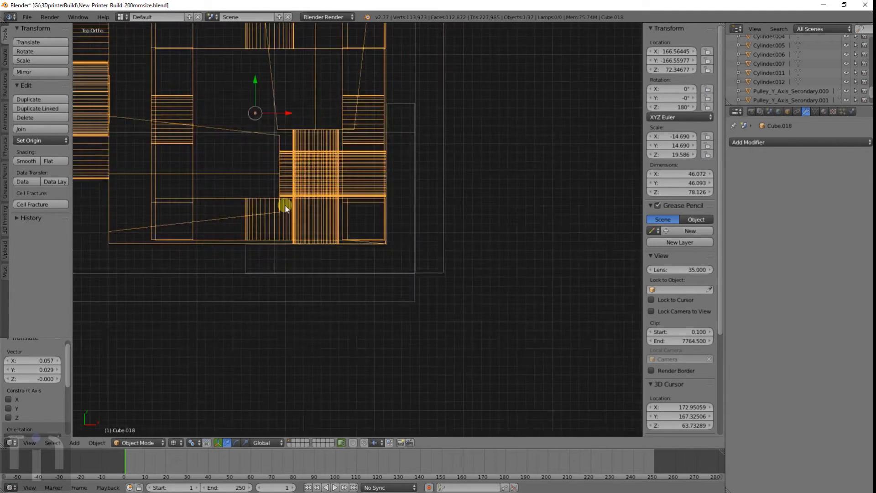
Examine the rotated bracket's fit against the frame and rods in shaded display.
scroll(298, 171, "up", 3)
mouse_move(254, 215)
middle_mouse_down()
mouse_move(325, 168)
mouse_move(278, 94)
mouse_move(340, 399)
middle_mouse_up()
key("z")
scroll(331, 168, "up", 6)
scroll(340, 399, "down", 3)
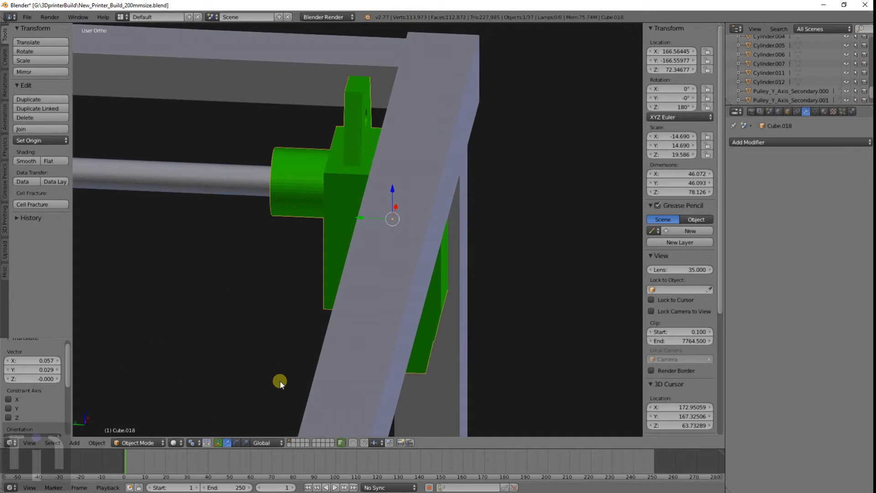
mouse_move(278, 379)
middle_mouse_down()
mouse_move(331, 353)
mouse_move(366, 342)
mouse_move(371, 352)
mouse_move(338, 360)
mouse_move(283, 405)
mouse_move(276, 367)
middle_mouse_up()
scroll(276, 368, "down", 4)
middle_click_drag(270, 307, 210, 202)
Duplicate the original bracket to the empty fourth corner, offset about (-322.1, -326.4, -4.2), and rotate the copy -180° about Z.
right_click(228, 108)
middle_click_drag(232, 113, 434, 187)
key("shift+d")
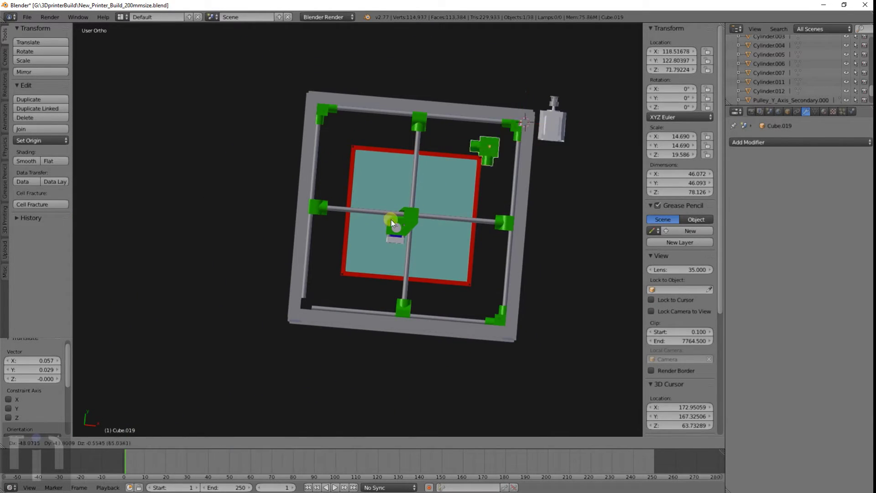
left_click(219, 371)
key("r")
key("z")
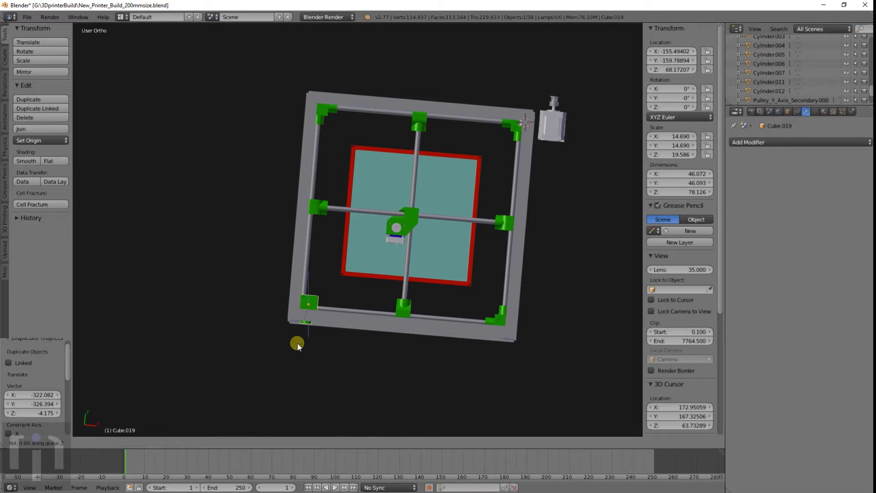
key("Return")
In top wireframe view, move the fourth bracket about -11.1 units along X and -7.0 along Y into its corner.
key("KP_7")
key("KP_Decimal")
key("z")
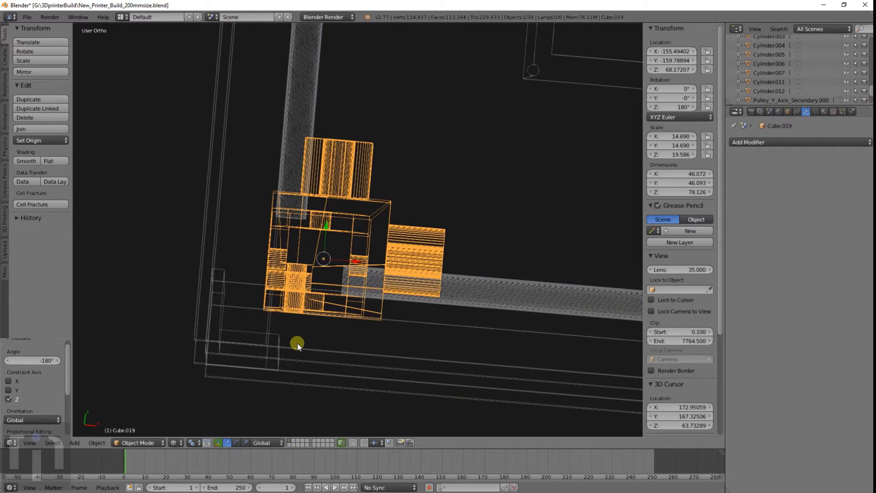
scroll(304, 335, "up", 3)
middle_click_drag(305, 335, 515, 173, "shift")
key("g")
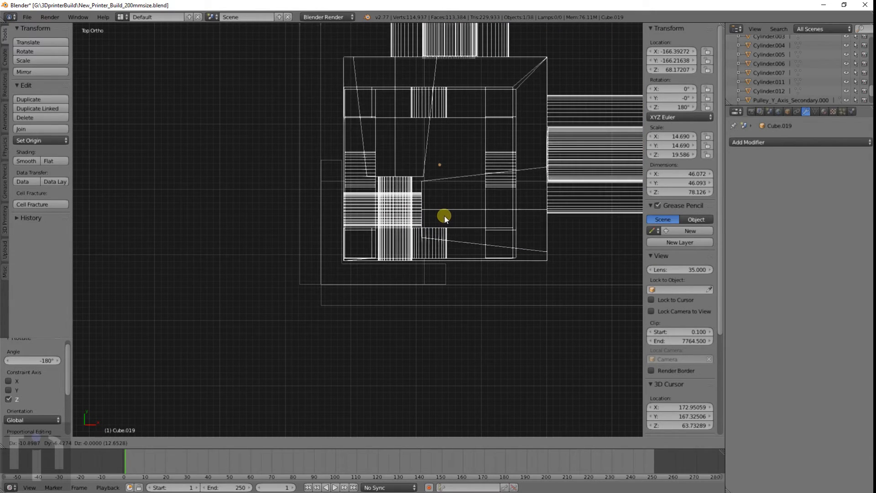
left_click(442, 221)
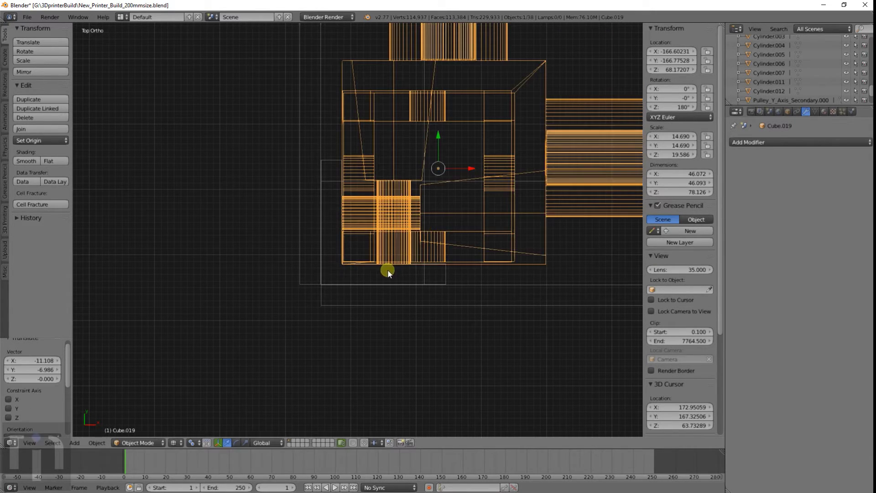
Fine-tune the fourth bracket by about -0.02 units along X and 0.15 along Y against the inner corner edges.
scroll(401, 228, "up", 4)
middle_click_drag(401, 226, 399, 270, "shift")
scroll(400, 268, "up", 5)
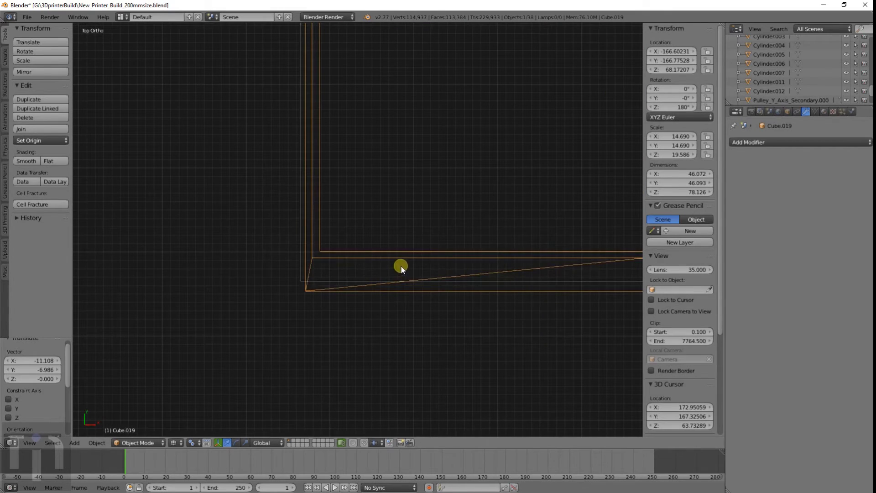
key("g")
left_click(399, 253)
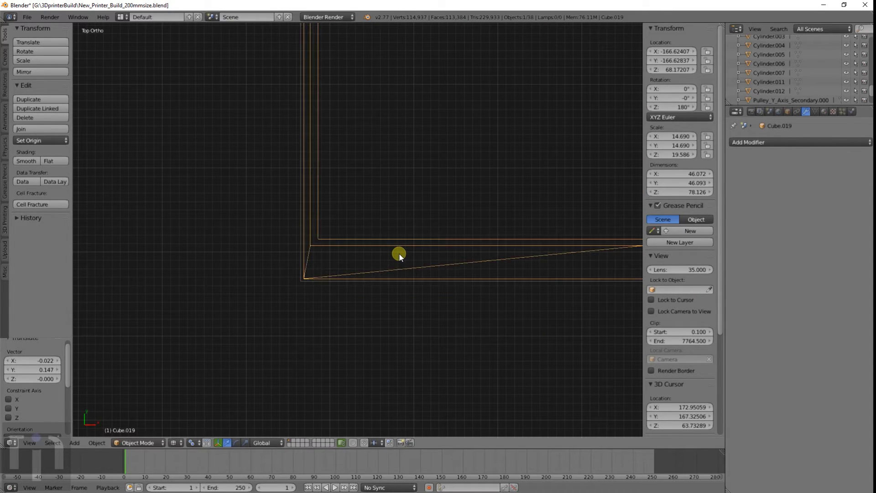
Examine the placement of the corner brackets around the frame in shaded display.
scroll(399, 253, "down", 4)
key("z")
middle_click_drag(461, 221, 359, 295, "shift")
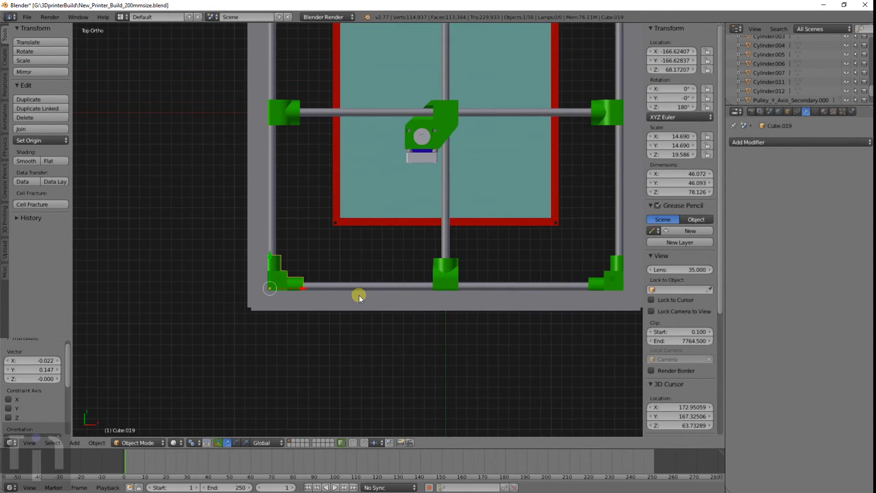
scroll(361, 294, "down", 6)
middle_click_drag(456, 278, 263, 231)
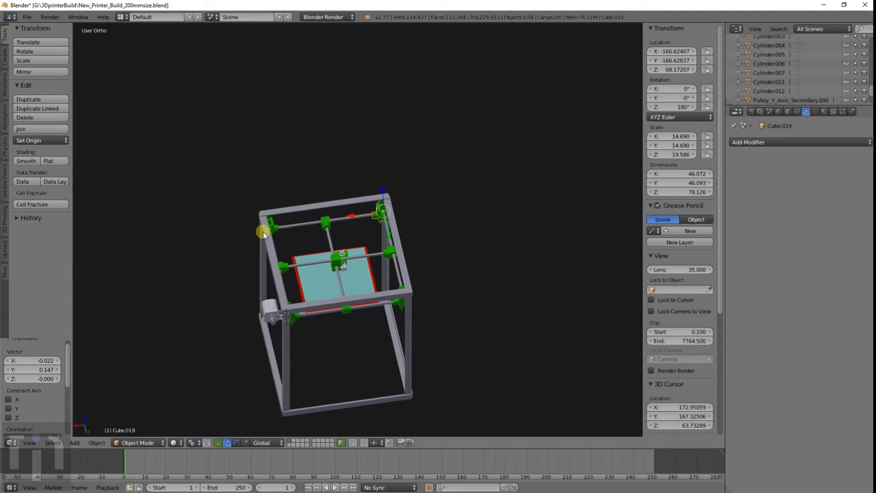
scroll(264, 232, "up", 5)
scroll(499, 201, "up", 2)
middle_click_drag(422, 253, 397, 191)
scroll(500, 201, "down", 3)
scroll(435, 221, "up", 3)
Raise the fourth corner bracket about 4.2 units along Z to line it up with the other brackets and rods.
right_click(365, 191)
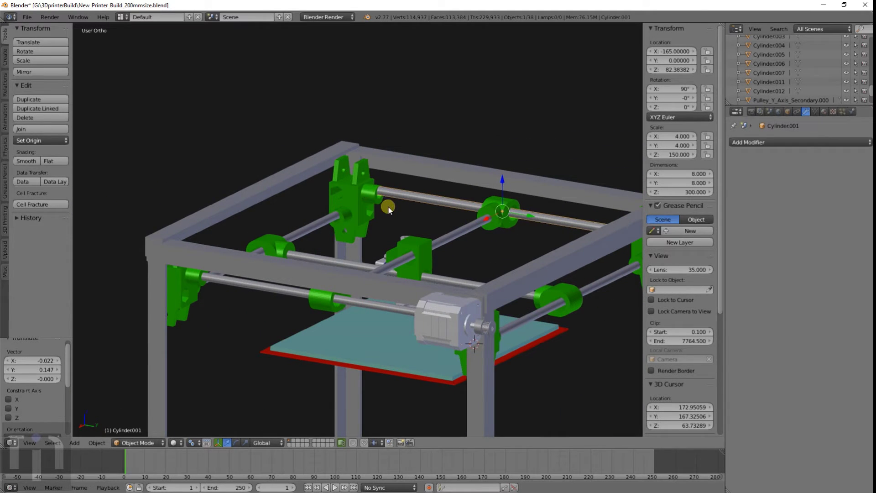
right_click(358, 194)
key("KP_1")
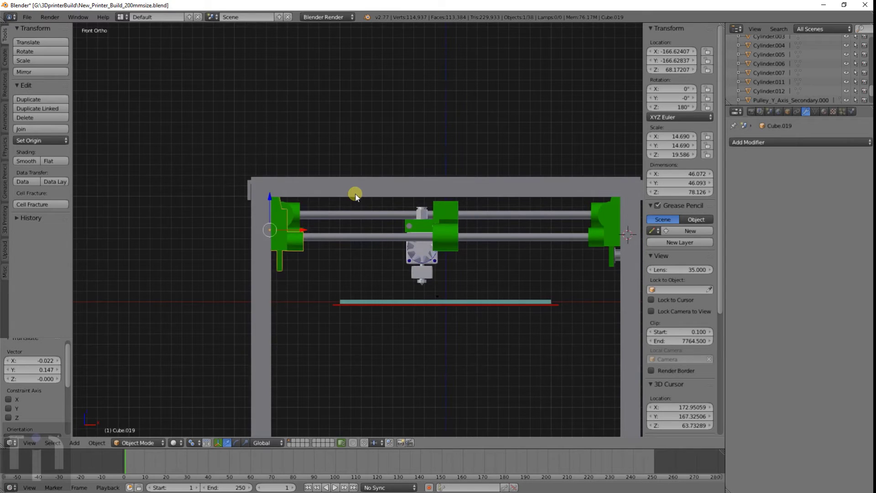
key("KP_3")
key("z")
middle_click_drag(355, 193, 392, 222, "shift")
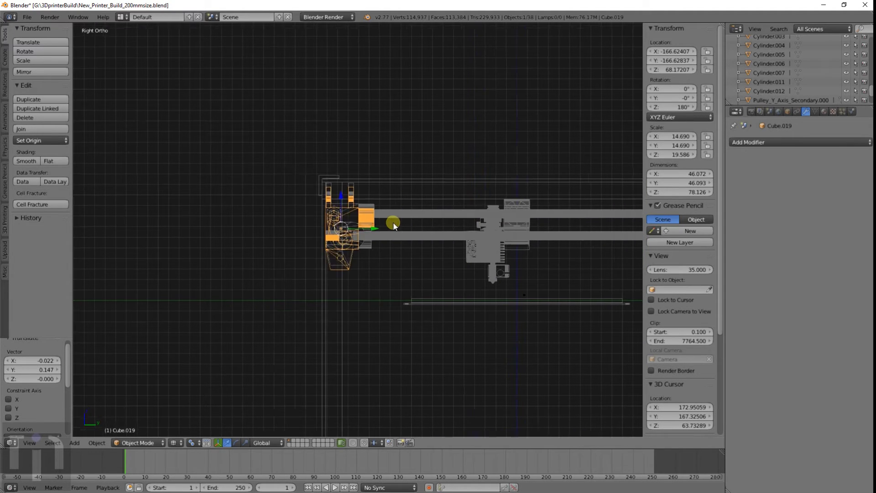
scroll(395, 223, "up", 10)
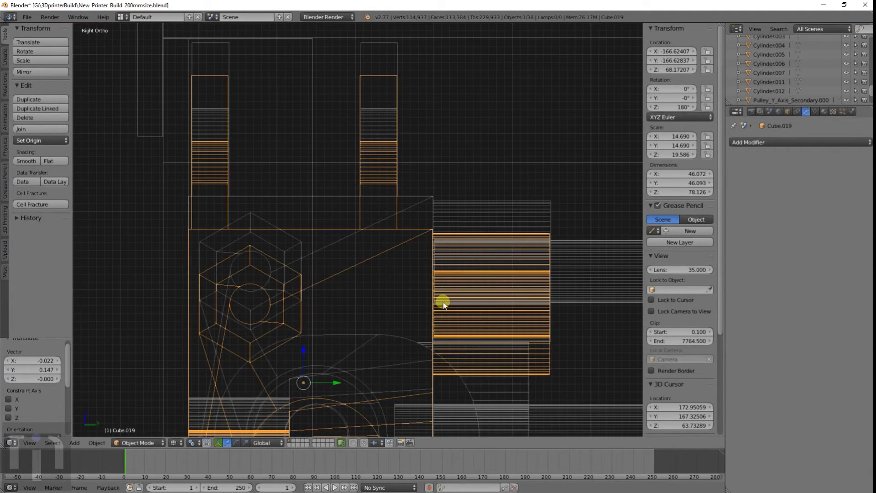
key("g")
key("z")
left_click(443, 270)
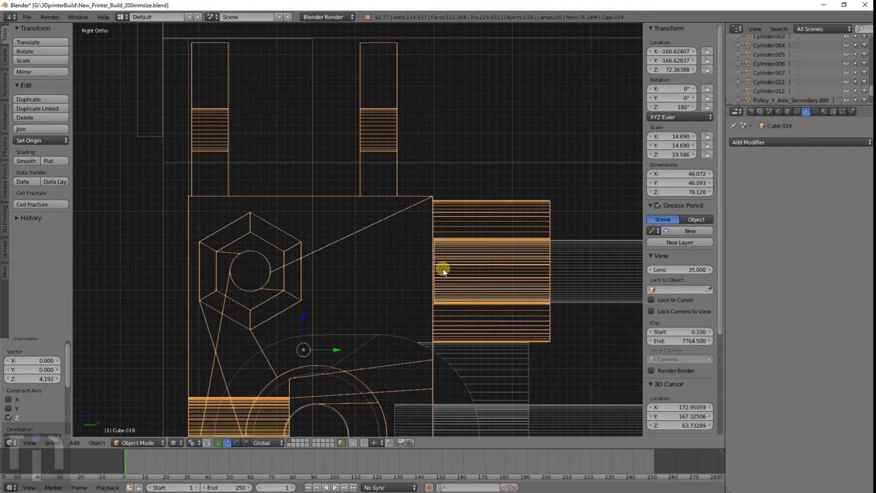
scroll(443, 272, "down", 6)
key("z")
mouse_move(444, 273)
middle_mouse_down()
mouse_move(348, 349)
mouse_move(324, 312)
mouse_move(300, 307)
mouse_move(409, 252)
mouse_move(432, 257)
mouse_move(316, 258)
mouse_move(314, 272)
mouse_move(338, 269)
mouse_move(377, 244)
mouse_move(427, 255)
mouse_move(488, 289)
mouse_move(520, 212)
mouse_move(421, 284)
mouse_move(404, 233)
middle_mouse_up()
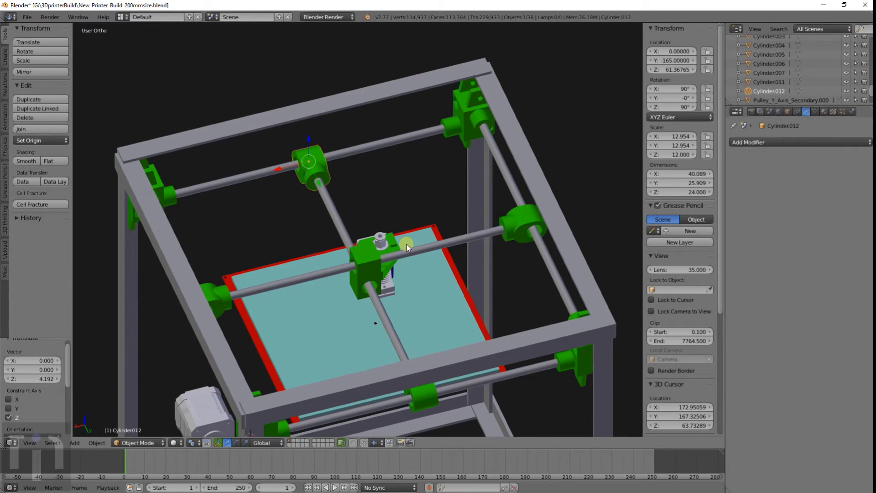
Select the secondary Y-axis pulley in the frame corner in wireframe display and snap the 3D cursor to it.
key("KP_3")
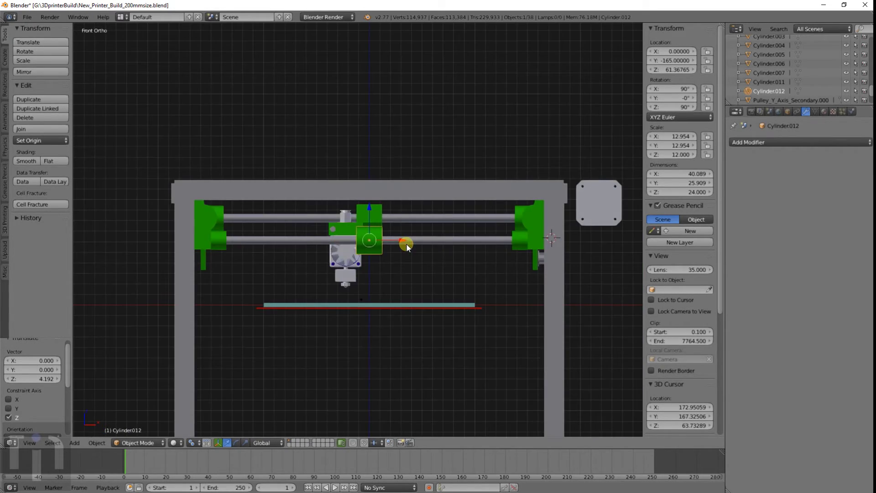
key("z")
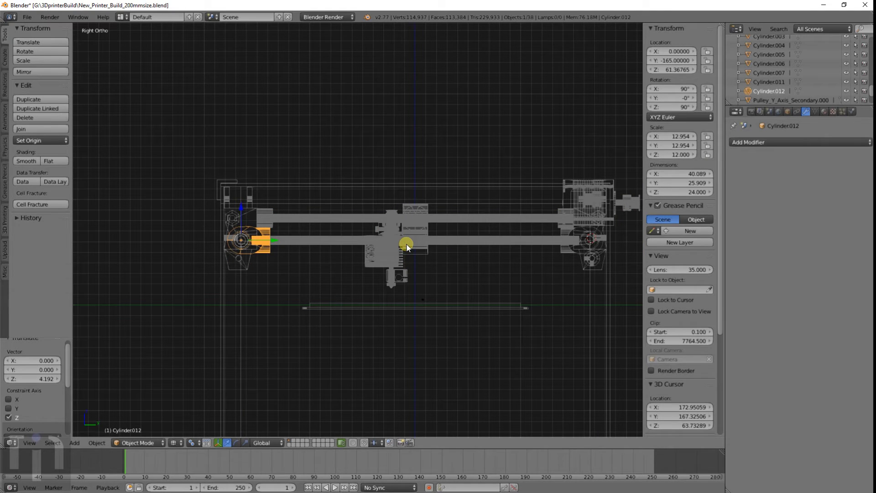
middle_click_drag(508, 225, 423, 229, "shift")
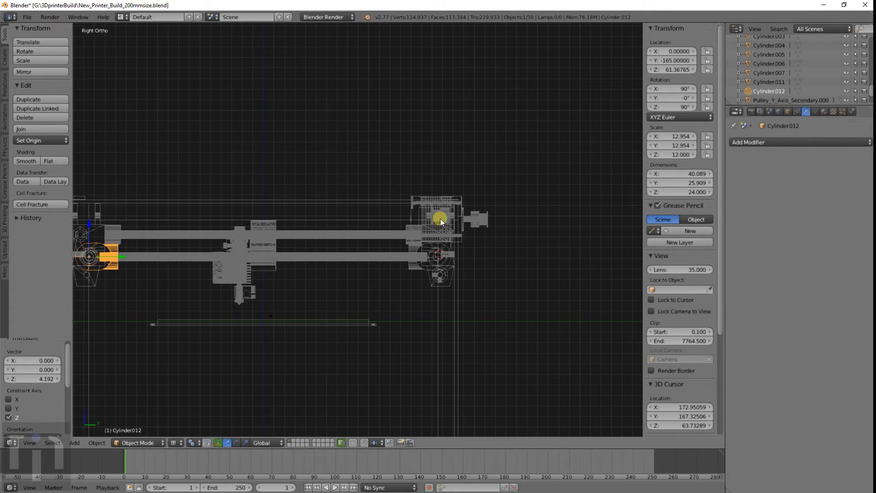
right_click(440, 218)
right_click(440, 215)
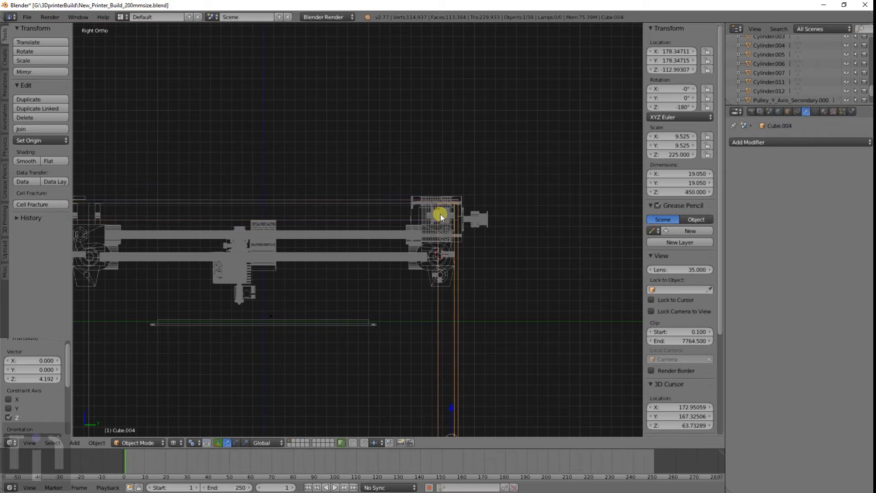
right_click(436, 215)
key("KP_1")
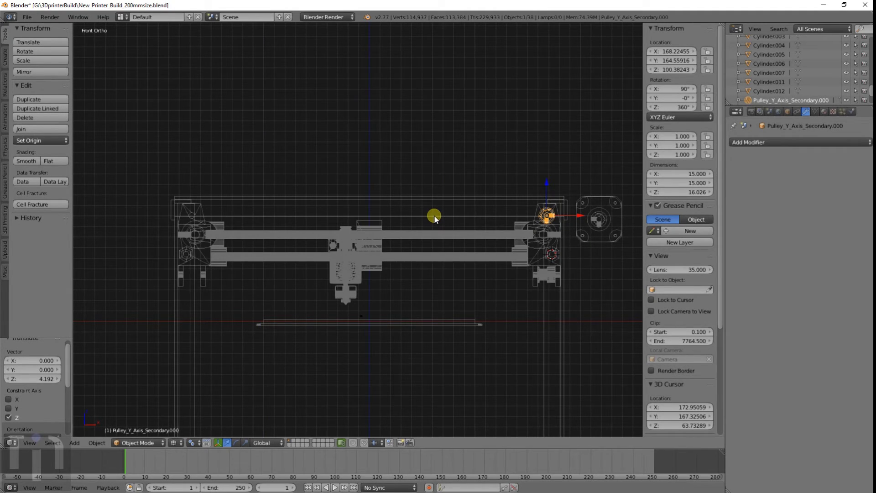
key("KP_Decimal")
key("z")
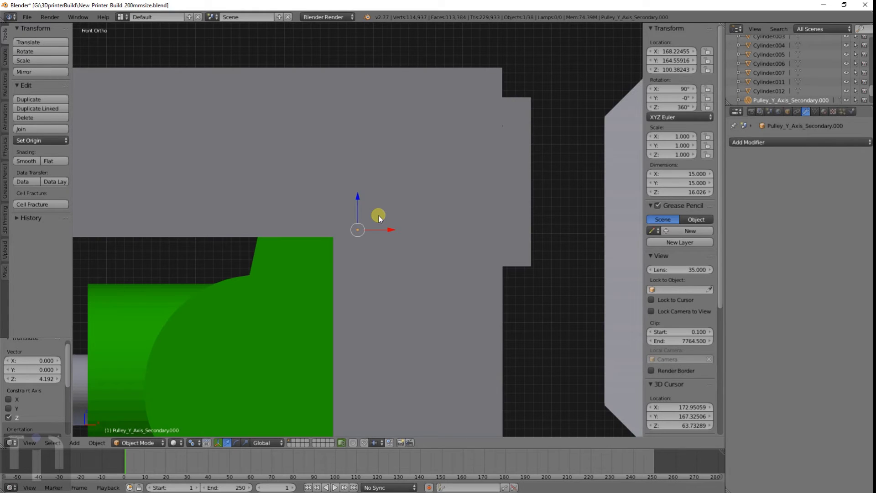
key("z")
key("shift+a")
mouse_move(378, 217)
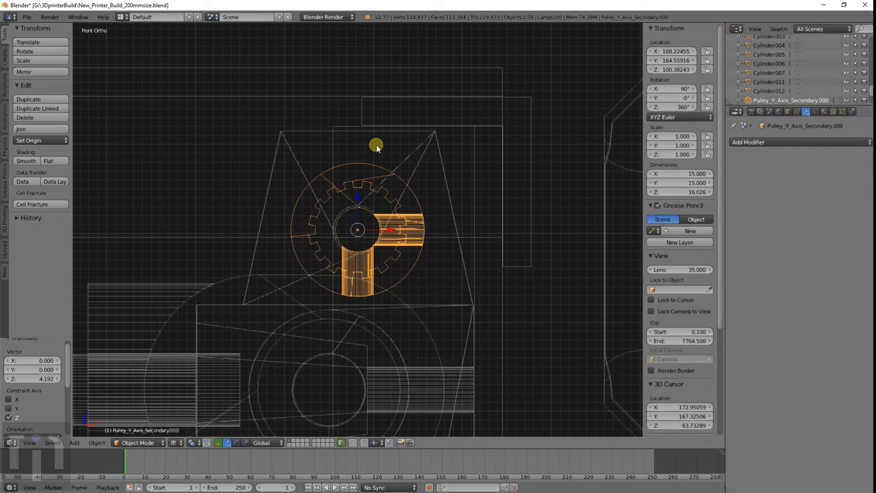
key("shift+s")
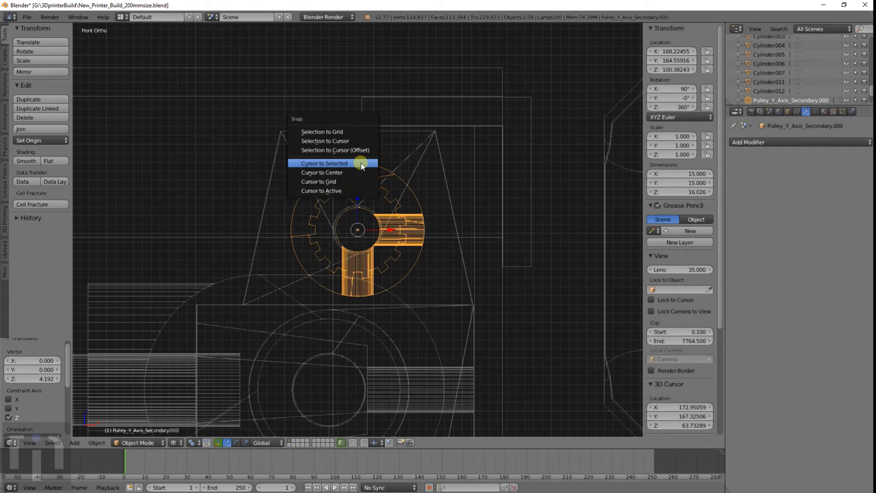
left_click(338, 165)
Add a cube mesh at the 3D cursor on the pulley's centre.
scroll(357, 204, "down", 3)
key("shift+a")
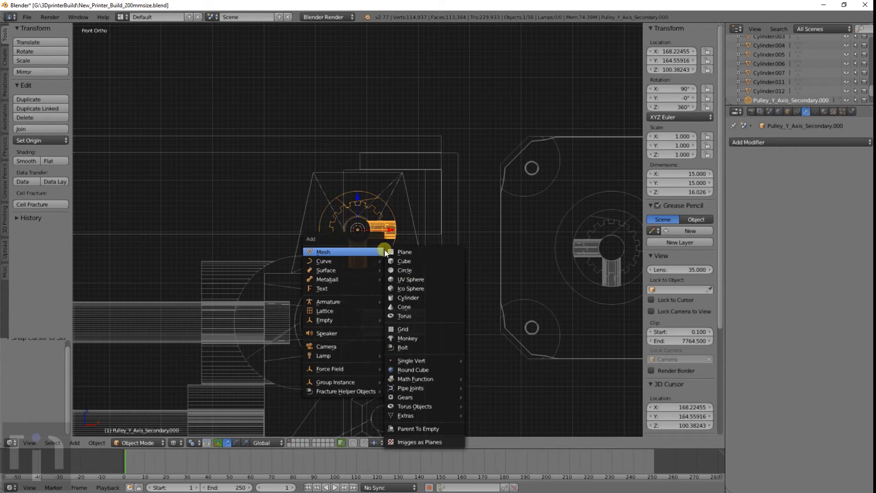
left_click(404, 258)
scroll(352, 256, "down", 3)
middle_click_drag(352, 257, 529, 254, "shift")
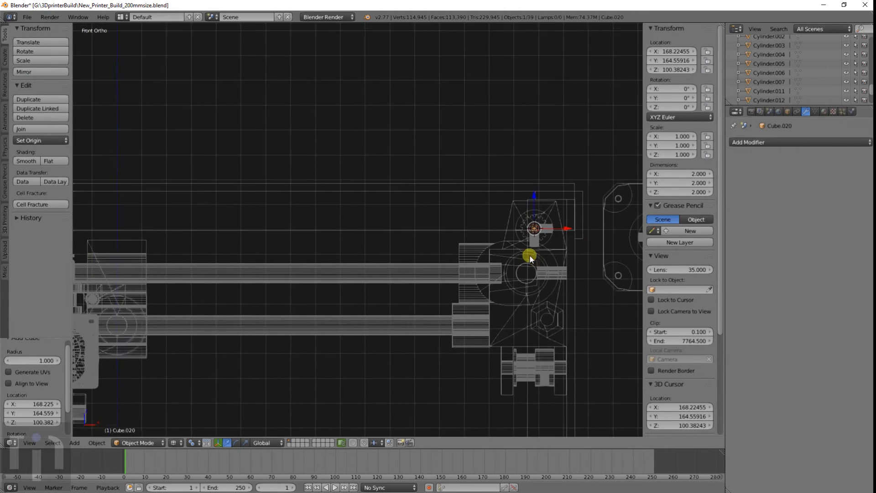
scroll(463, 265, "up", 5)
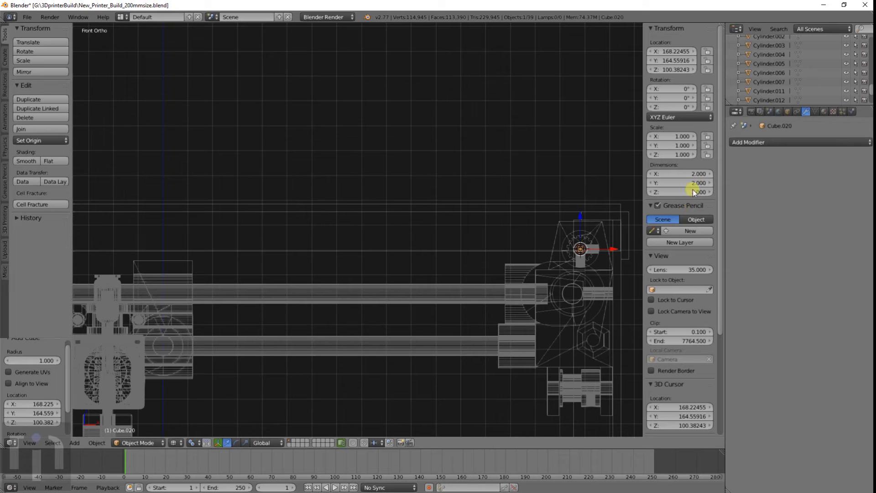
Move the new cube about -172 units along X to the middle of the frame between the corner brackets.
key("g")
key("x")
left_click(299, 262)
scroll(298, 262, "down", 3)
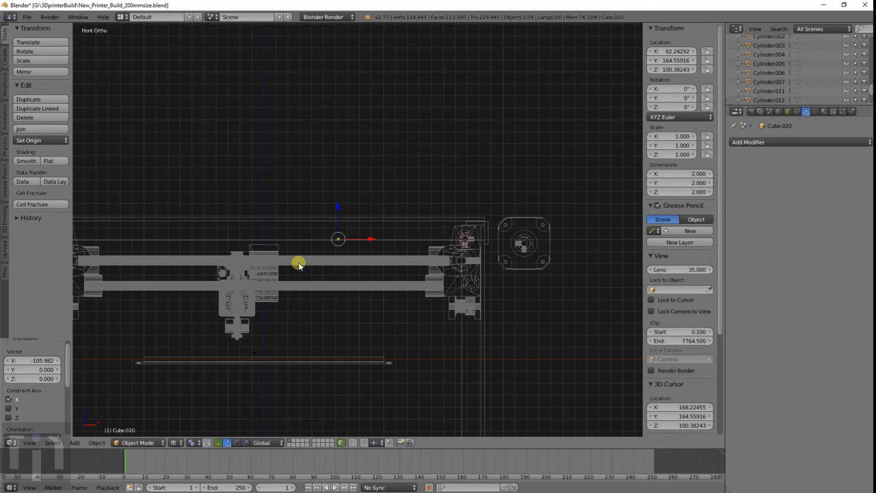
middle_click_drag(299, 262, 472, 259, "shift")
key("g")
key("x")
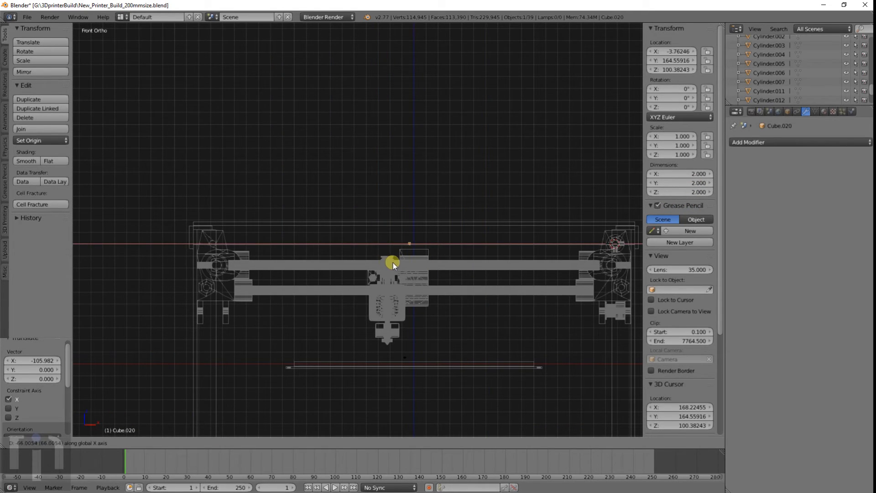
left_click(393, 262)
Scale the cube along X into a strip about 335.7 units long and set its Y dimension to 6.
key("s")
key("x")
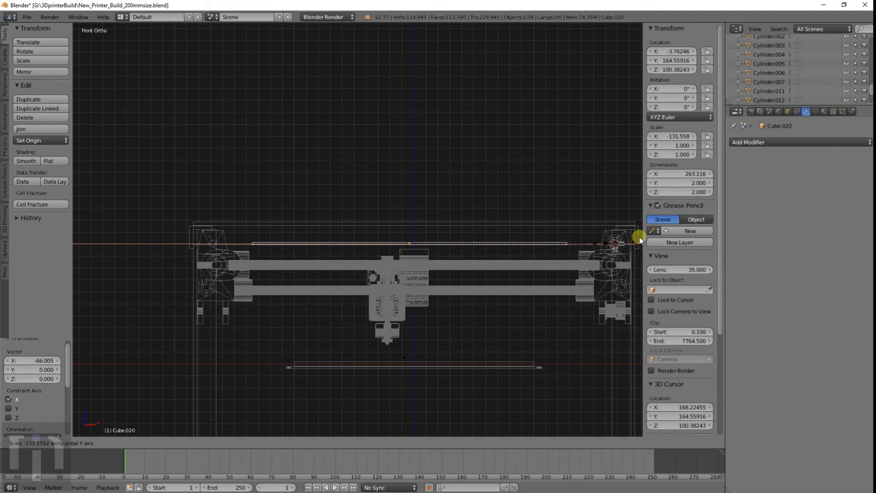
left_click(510, 187)
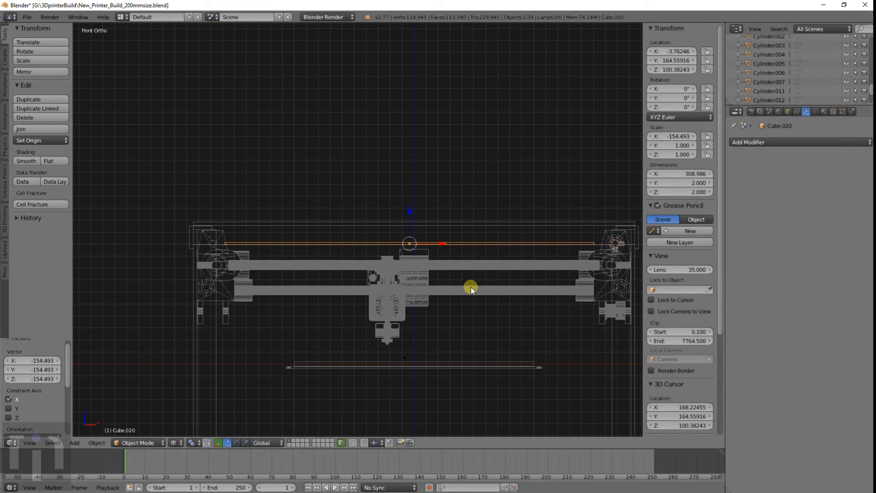
key("s")
key("x")
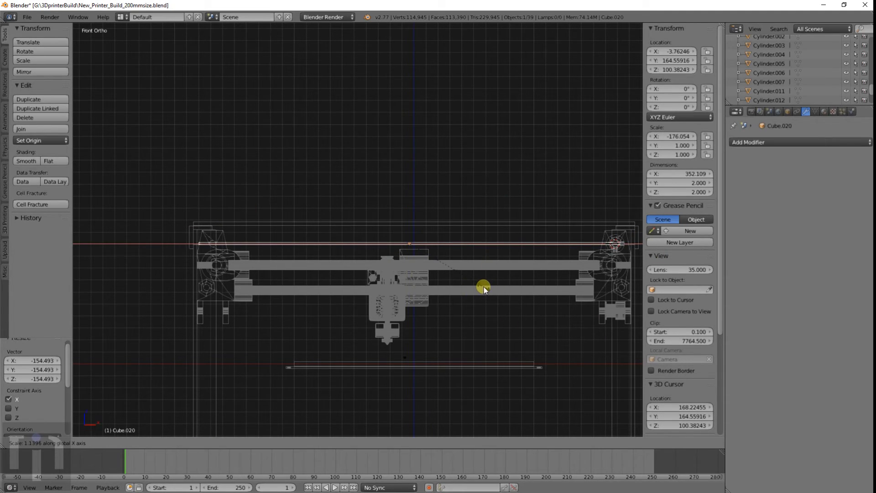
left_click(478, 283)
middle_click_drag(470, 275, 419, 262, "shift")
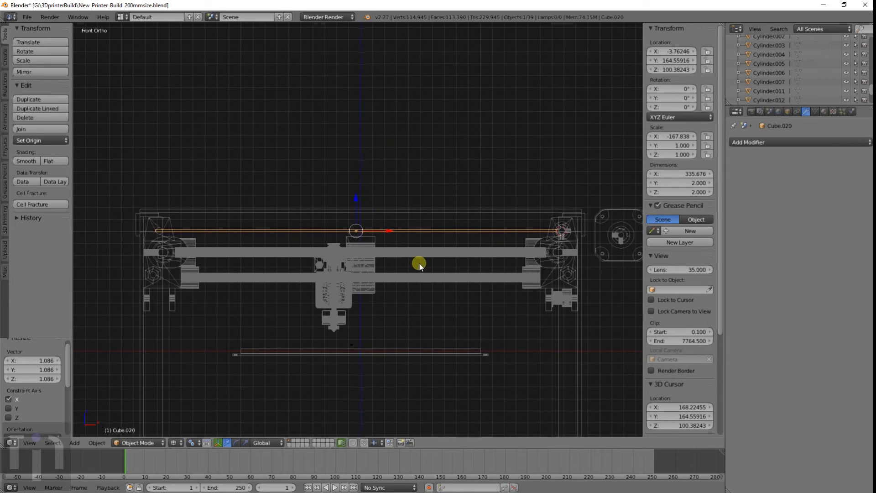
left_click(675, 182)
Examine the strip's width and how it lines up with the pulley and rods in top wireframe view.
key("KP_7")
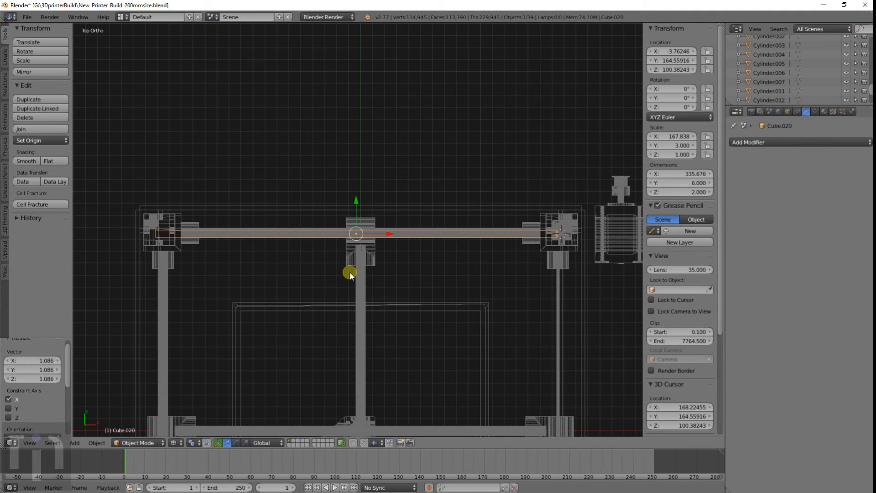
key("alt+z")
key("alt+z")
middle_click_drag(498, 264, 320, 273, "shift")
scroll(309, 276, "up", 6)
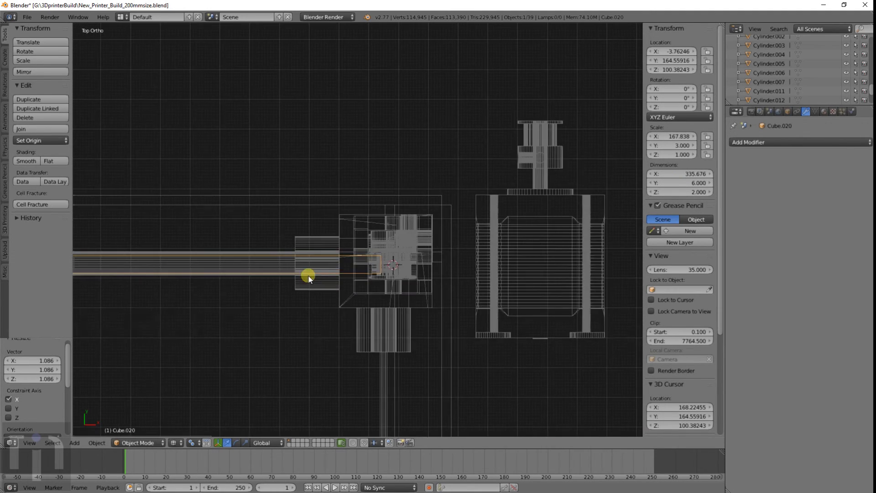
middle_click_drag(307, 306, 294, 171, "shift")
scroll(294, 173, "up", 3)
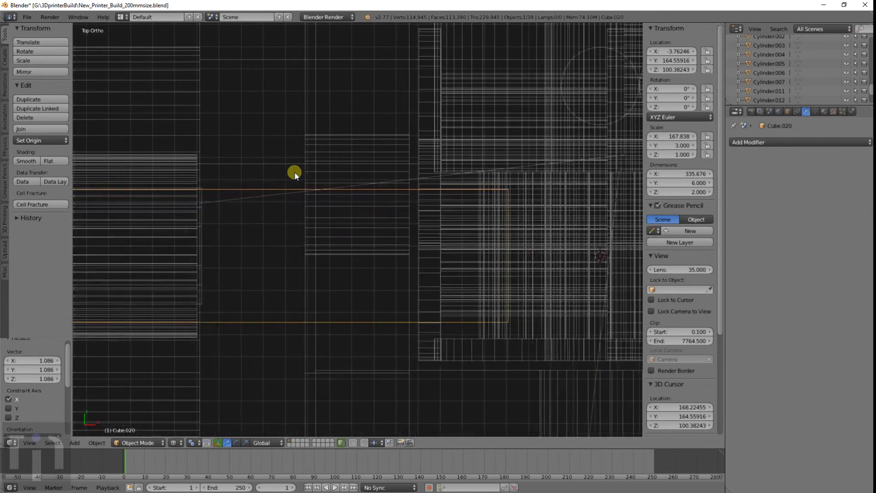
scroll(294, 173, "down", 2)
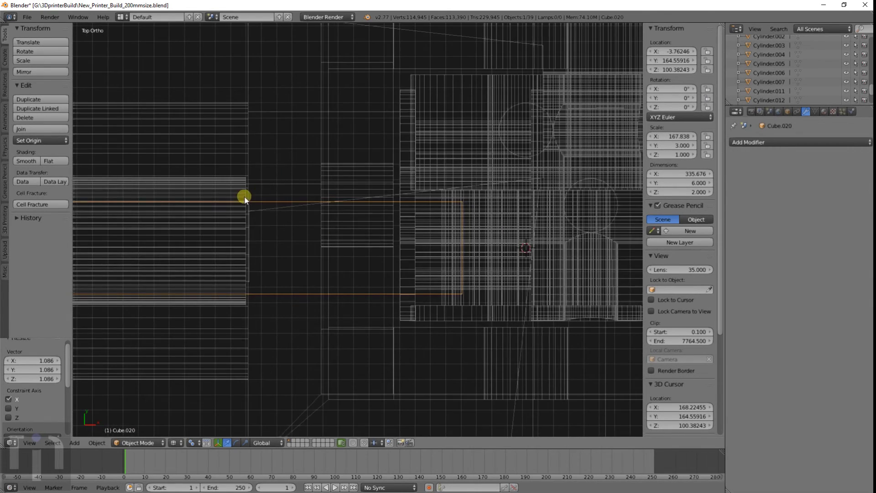
scroll(244, 196, "down", 5)
middle_click_drag(171, 237, 551, 261, "shift")
scroll(429, 223, "down", 4)
scroll(446, 264, "up", 4)
scroll(446, 264, "down", 4)
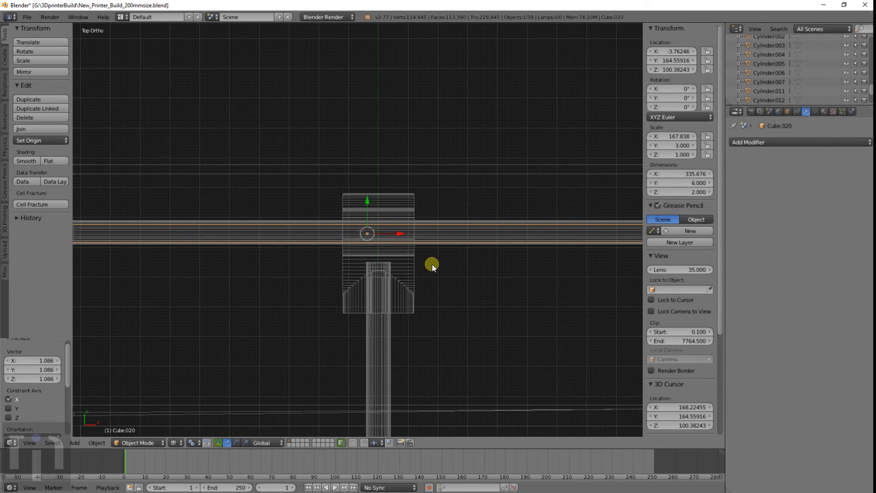
In front view, shift the strip about 2.8 units along X so its ends line up with the corner pulley centres.
key("KP_1")
middle_click_drag(360, 246, 568, 267, "shift")
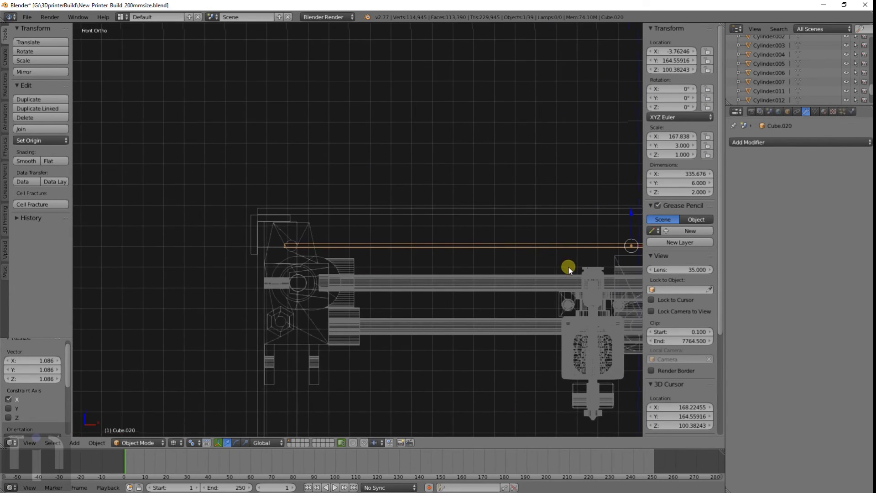
scroll(568, 267, "up", 3)
middle_click_drag(274, 276, 405, 243, "shift")
scroll(405, 243, "up", 1)
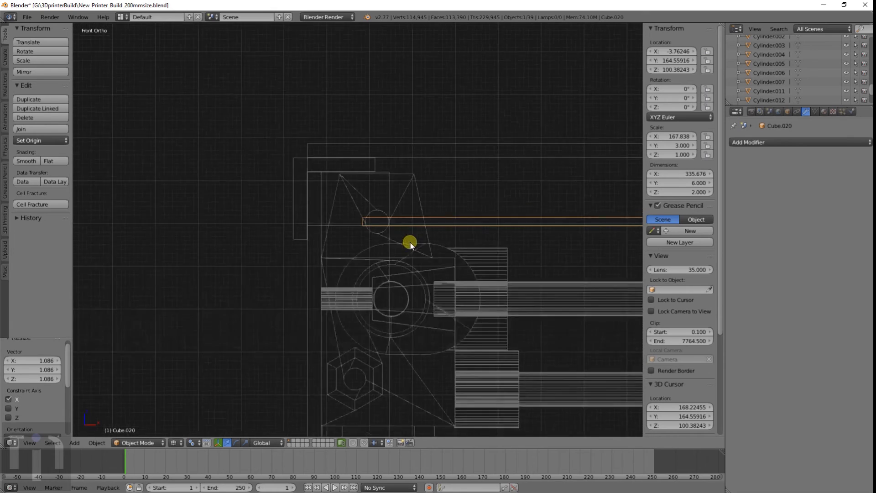
scroll(409, 243, "down", 2)
middle_click_drag(547, 258, 116, 224, "shift")
scroll(355, 187, "down", 4)
middle_click_drag(444, 206, 211, 227, "shift")
scroll(212, 227, "up", 5)
key("g")
key("x")
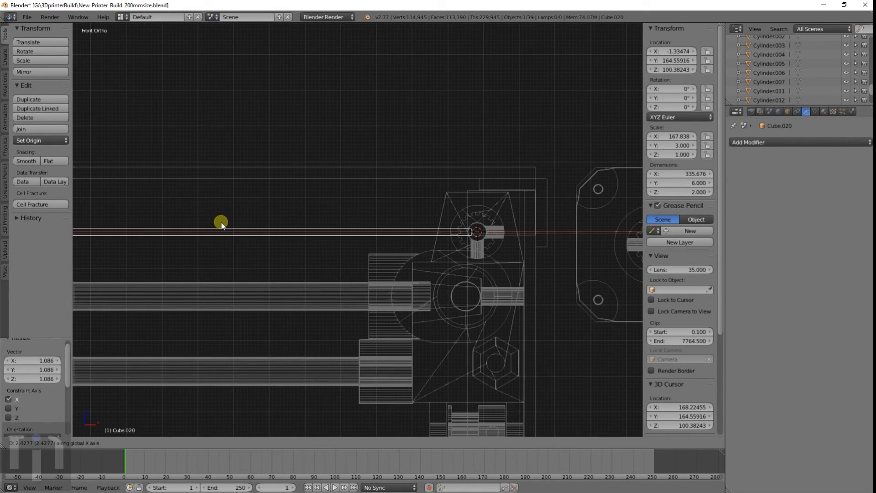
left_click(221, 224)
scroll(210, 228, "down", 5)
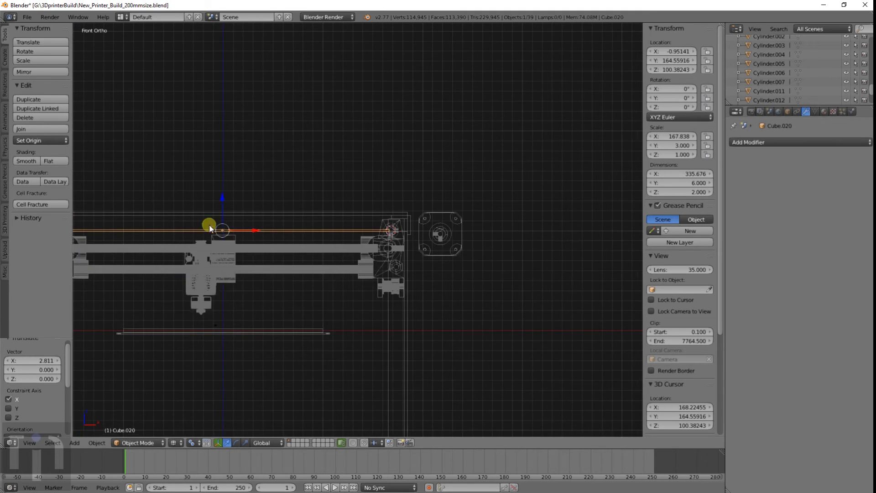
Lower the strip about 4.2 units along Z to the underside of the pulley's toothed wheel.
middle_click_drag(210, 228, 325, 238, "shift")
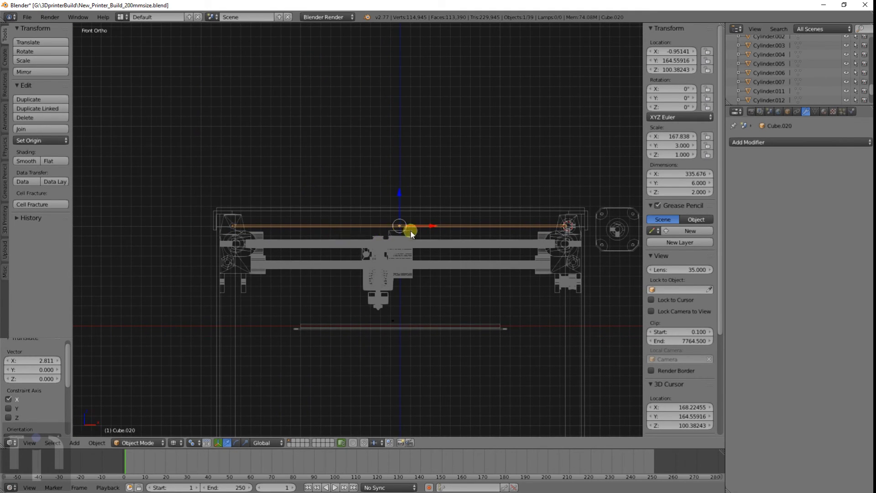
scroll(413, 231, "up", 4)
middle_click_drag(505, 254, 179, 223, "shift")
scroll(202, 214, "up", 4)
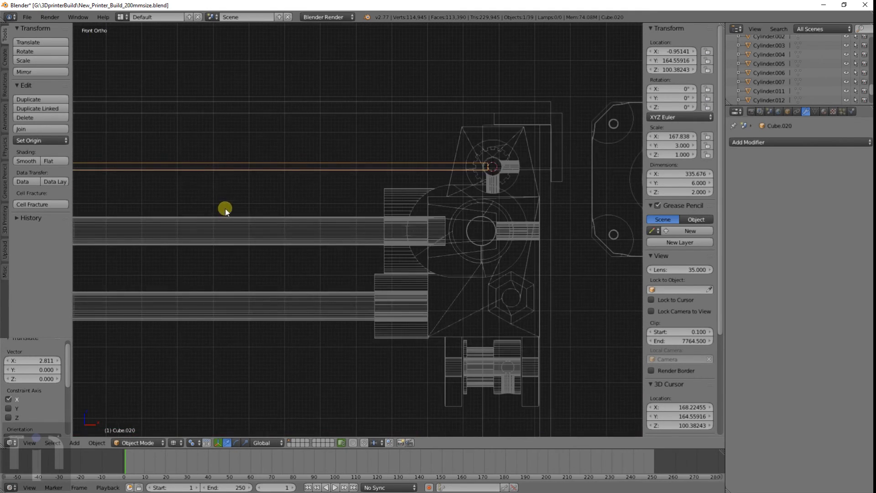
key("g")
key("z")
left_click(223, 215)
Inspect the strip's placement between the corner brackets and the whole frame in shaded display.
scroll(179, 217, "down", 4)
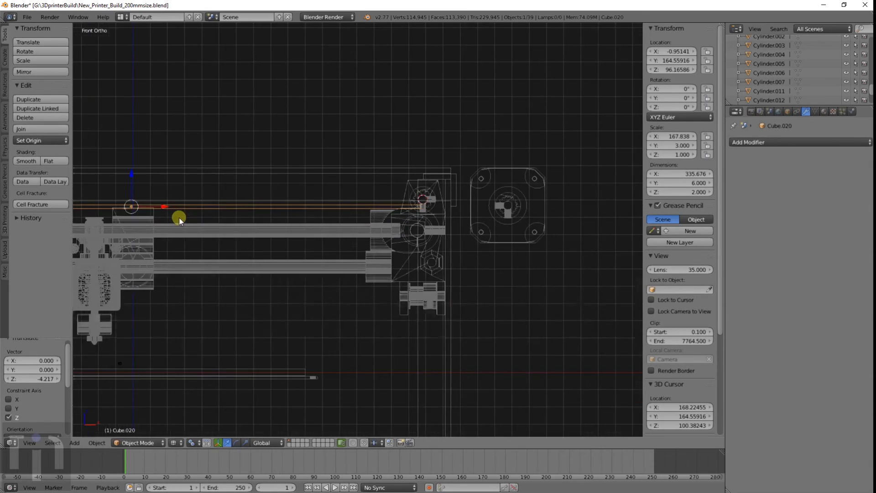
mouse_move(179, 218)
middle_mouse_down()
mouse_move(396, 229)
mouse_move(349, 245)
mouse_move(292, 247)
mouse_move(323, 248)
mouse_move(348, 270)
mouse_move(379, 279)
mouse_move(329, 290)
mouse_move(493, 276)
mouse_move(456, 293)
mouse_move(419, 279)
mouse_move(330, 283)
mouse_move(453, 281)
mouse_move(487, 292)
middle_mouse_up()
scroll(380, 278, "down", 3)
key("z")
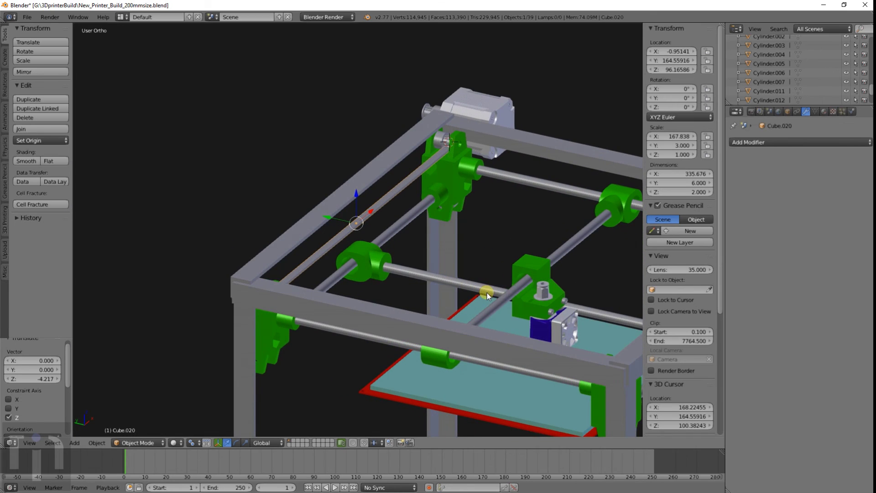
middle_click_drag(600, 295, 420, 288)
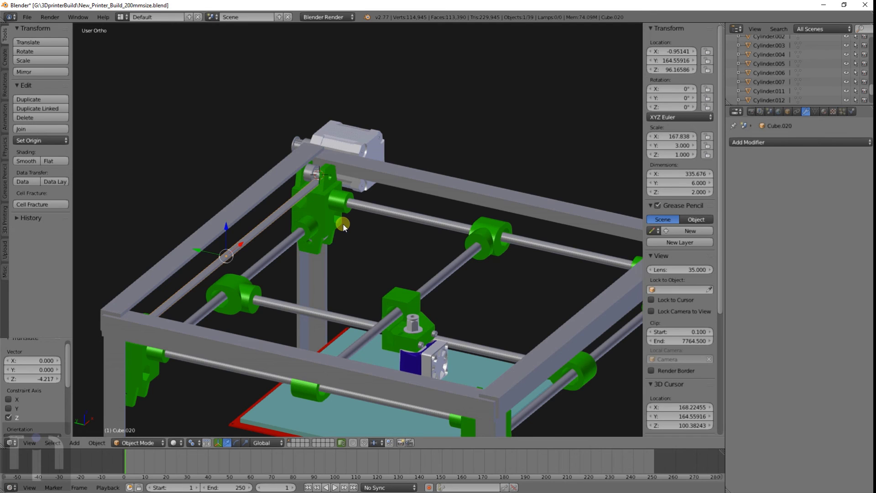
scroll(343, 223, "down", 4)
middle_click_drag(343, 223, 414, 239)
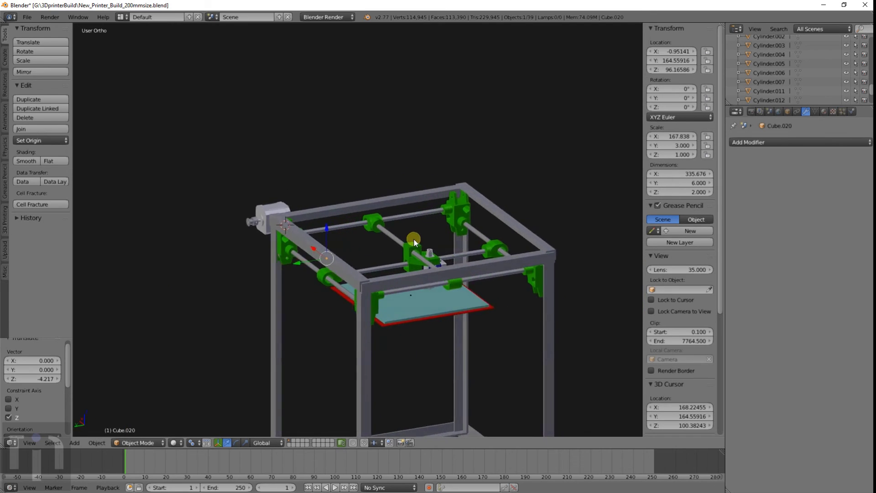